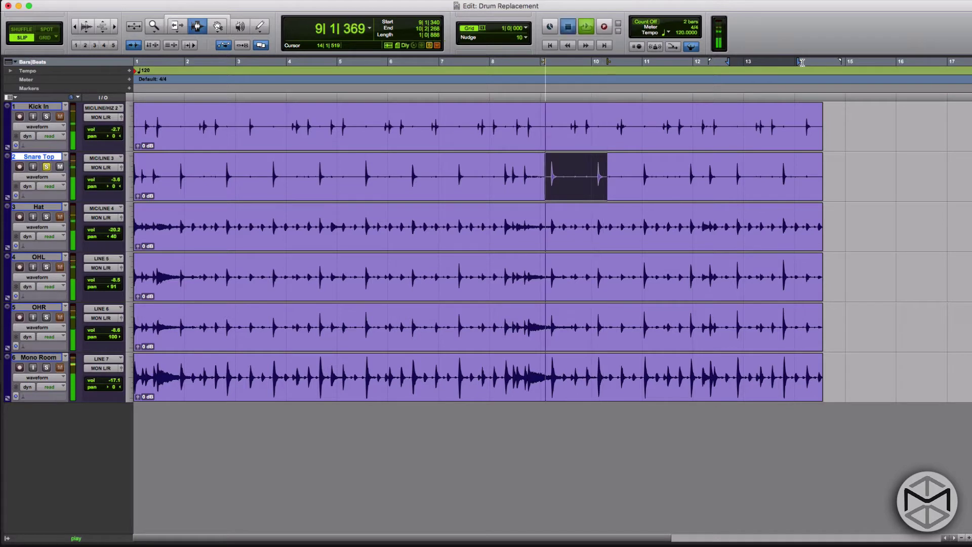
Play the selected Snare Top hits around bars 9 and 13 and compare their waveforms
{"action": "key", "text": "space"}
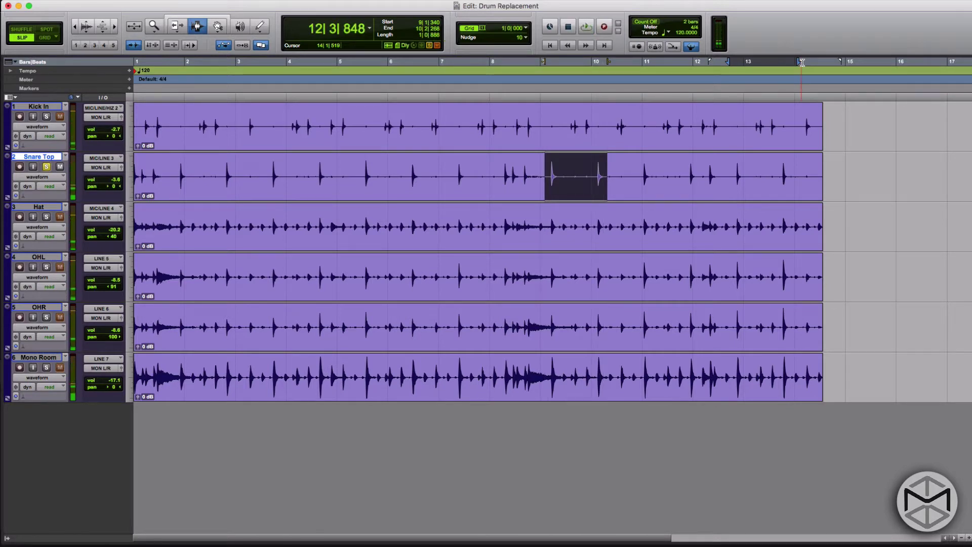
{"action": "key", "text": "space"}
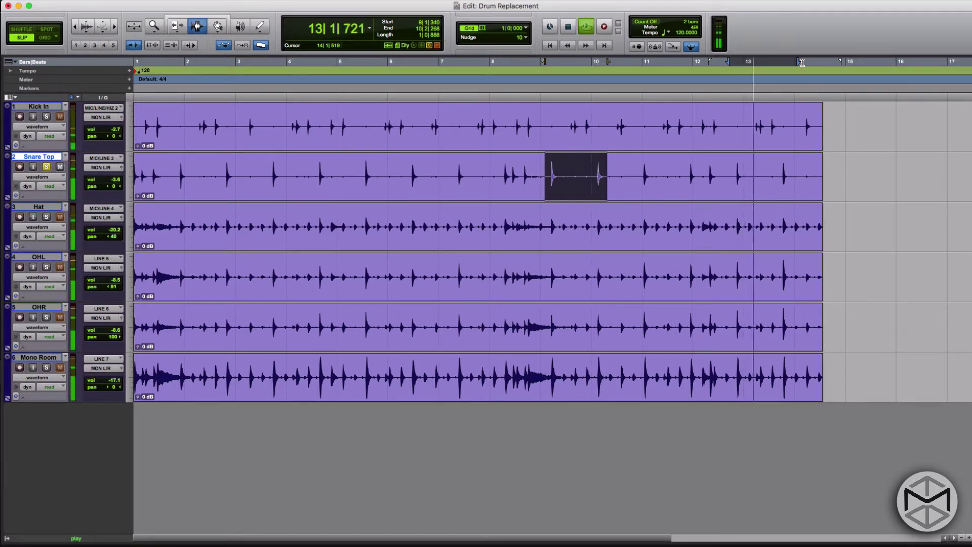
{"action": "key", "text": "space"}
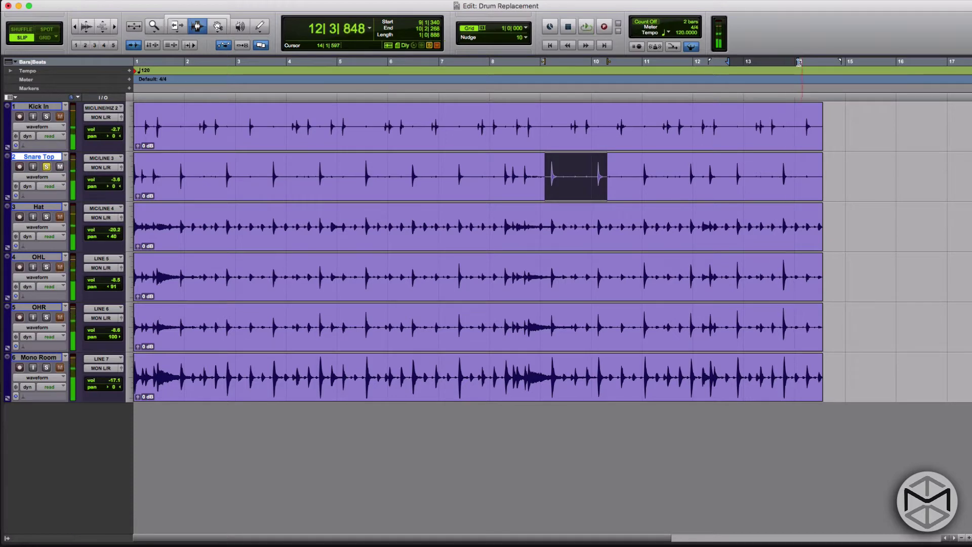
{"action": "scroll", "coordinate": [791, 102], "scroll_direction": "up", "scroll_amount": 4}
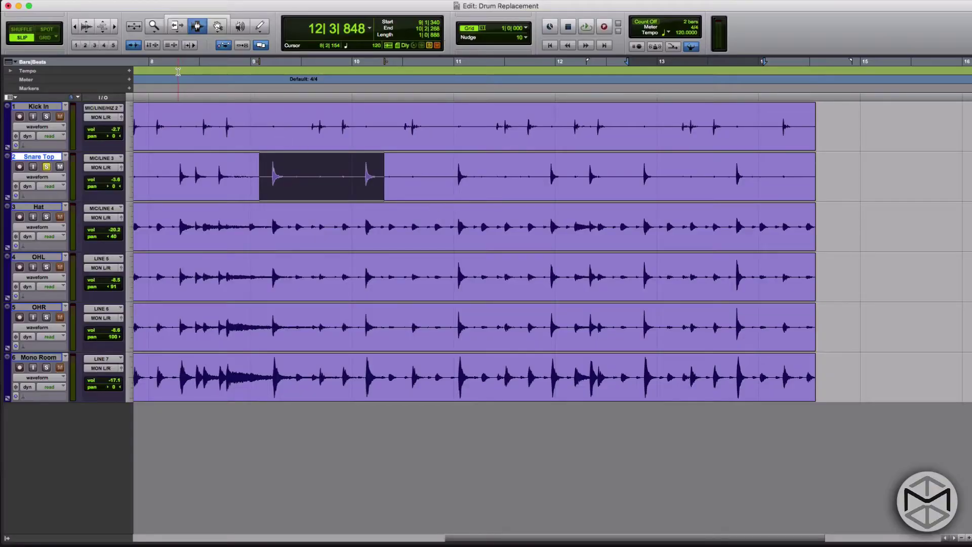
{"action": "key", "text": "0"}
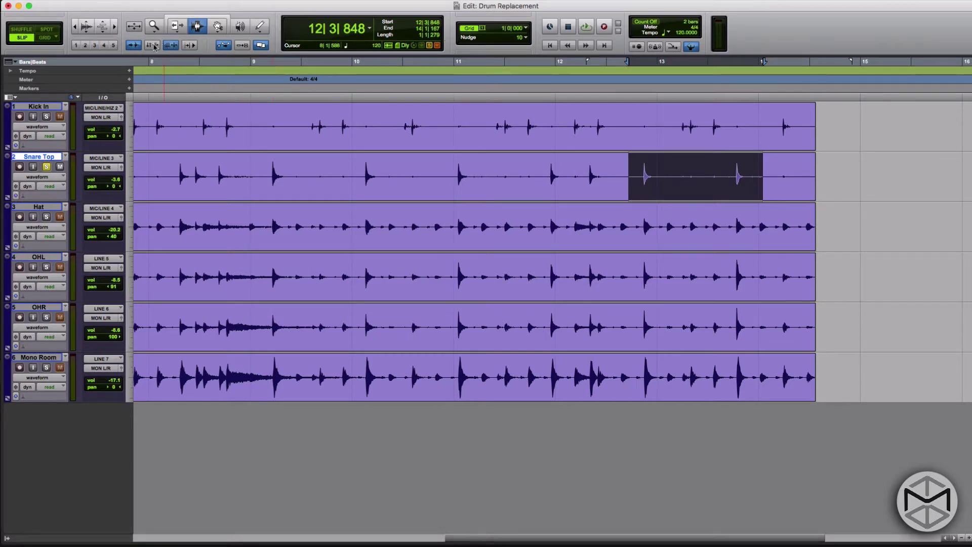
{"action": "key", "text": "super+bracketleft"}
{"action": "key", "text": "super+bracketleft"}
{"action": "key", "text": "super+bracketleft"}
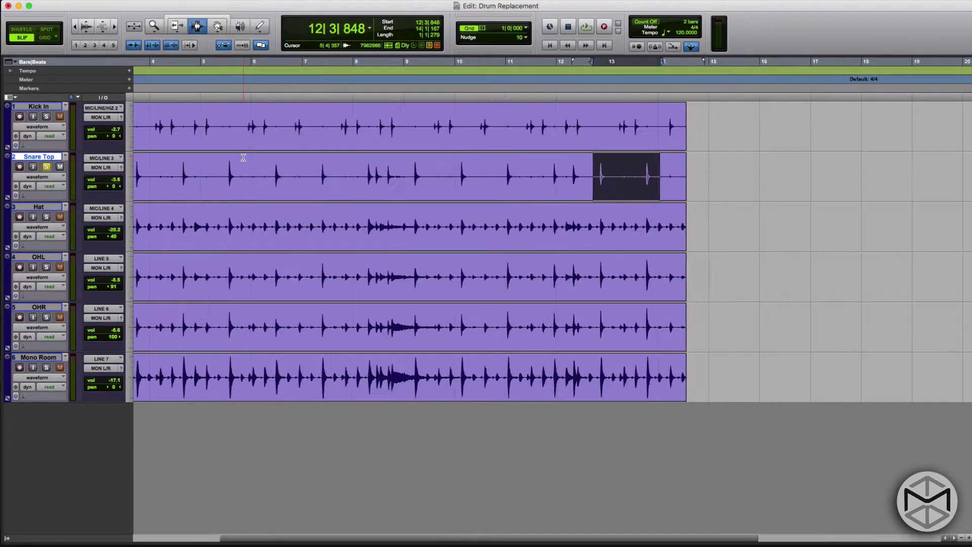
{"action": "key", "text": "super+bracketright"}
{"action": "key", "text": "super+bracketright"}
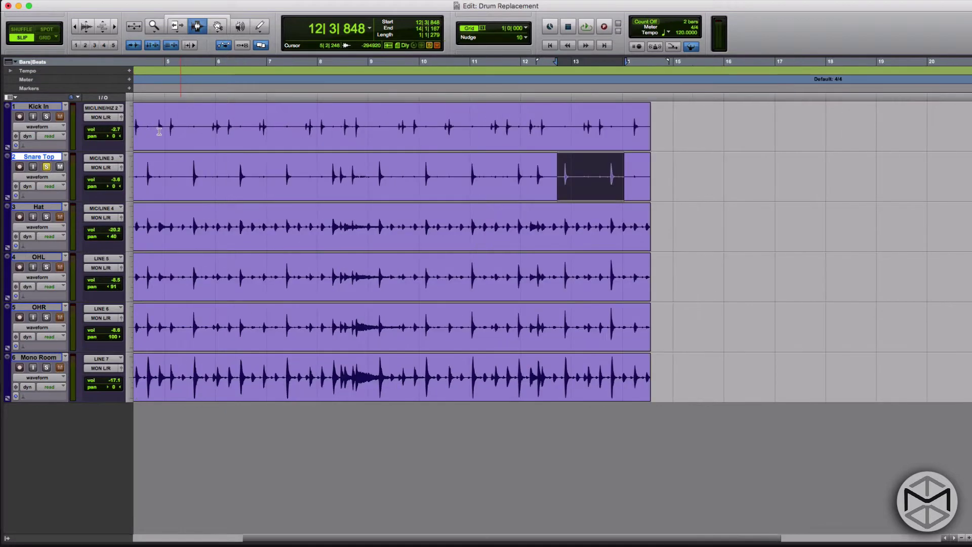
Solo the Kick In track and play it back, on its own and with the snare top and overheads
{"action": "left_click", "coordinate": [51, 106]}
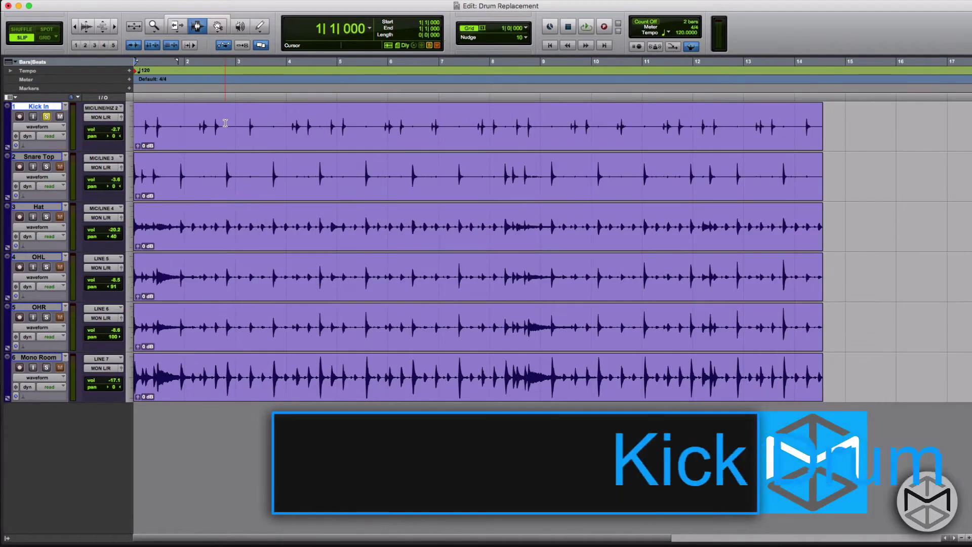
{"action": "key", "text": "space"}
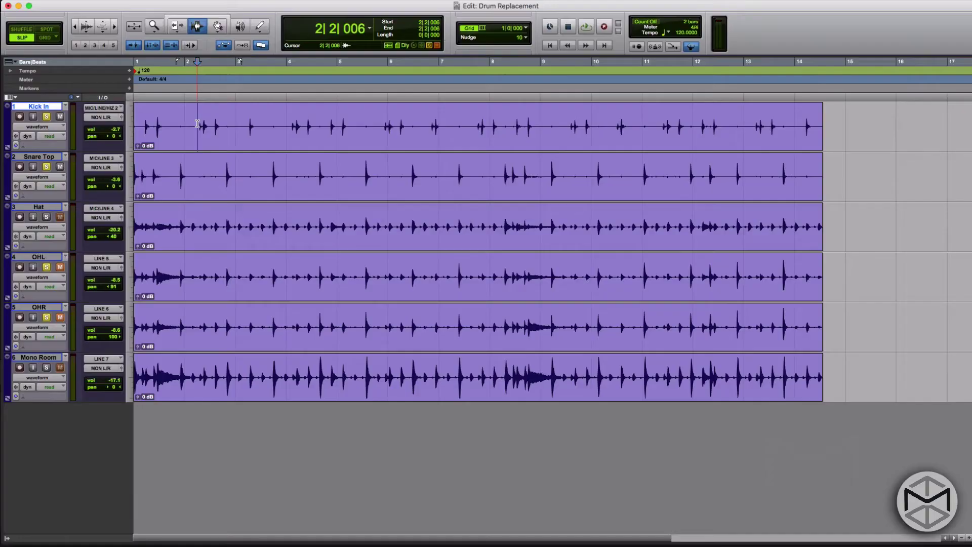
{"action": "key", "text": "space"}
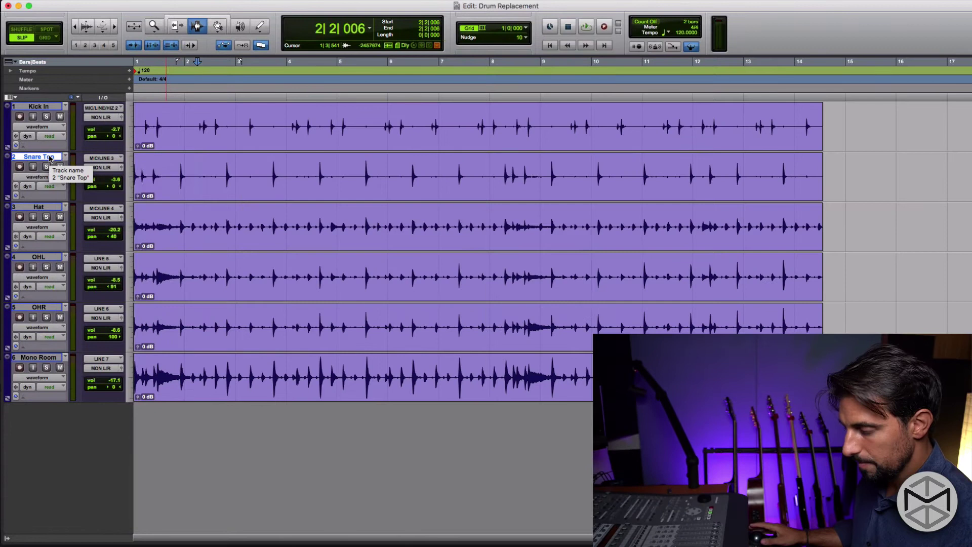
Make one duplicate of the Snare Top track with its active playlist and group assignments, inserted after the last selected track
{"action": "key", "text": "alt+shift+d"}
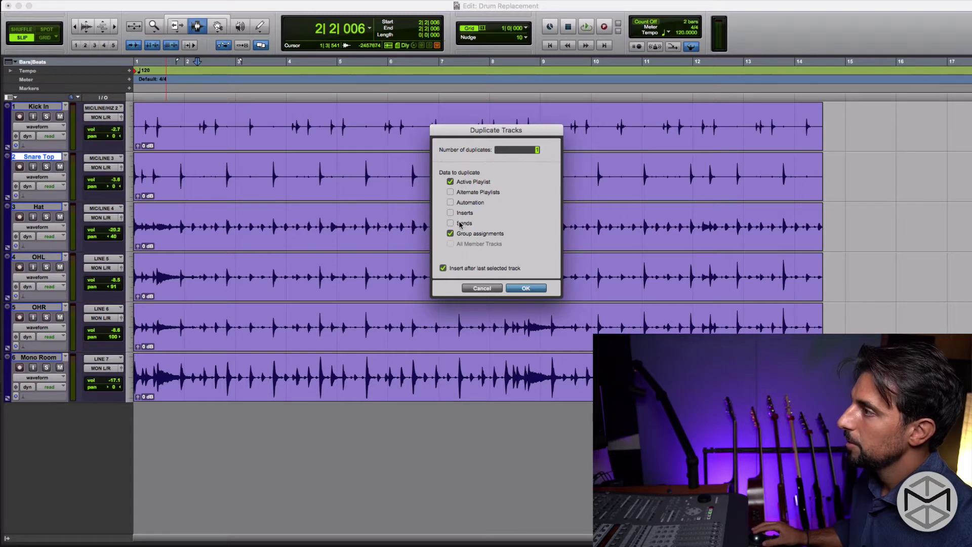
{"action": "left_click", "coordinate": [526, 289]}
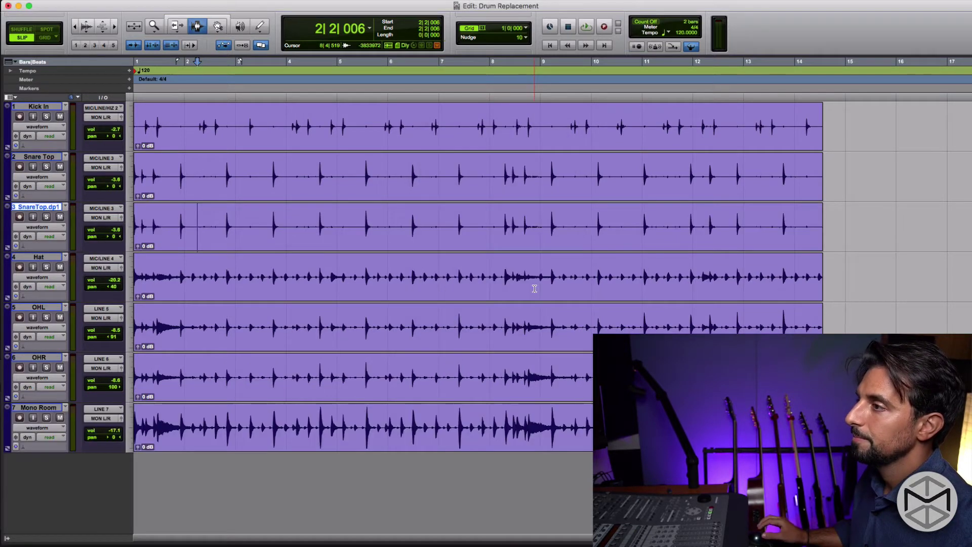
Color the duplicated snare track dark yellow and place it above the original Snare Top track
{"action": "double_click", "coordinate": [9, 225]}
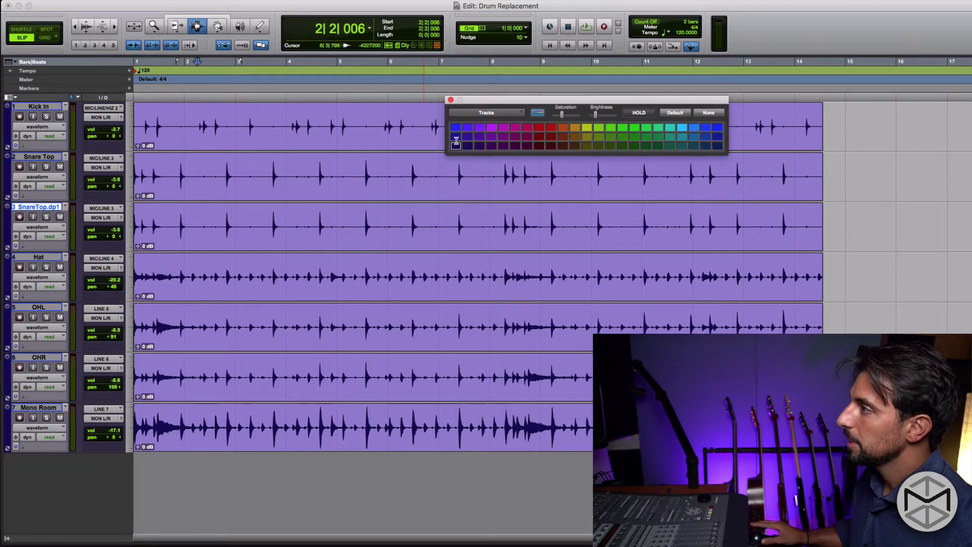
{"action": "left_click", "coordinate": [586, 146]}
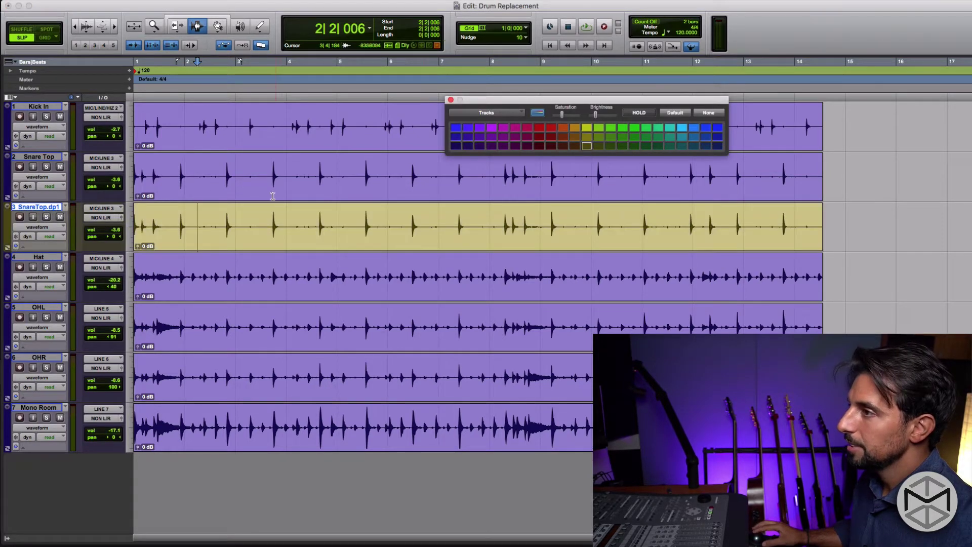
{"action": "left_click_drag", "start_coordinate": [49, 208], "coordinate": [48, 167]}
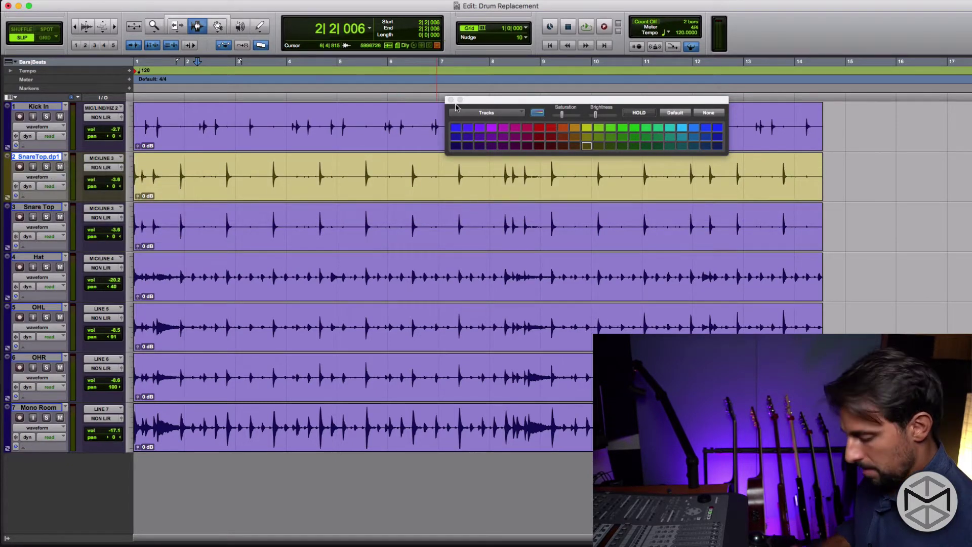
{"action": "left_click", "coordinate": [451, 100]}
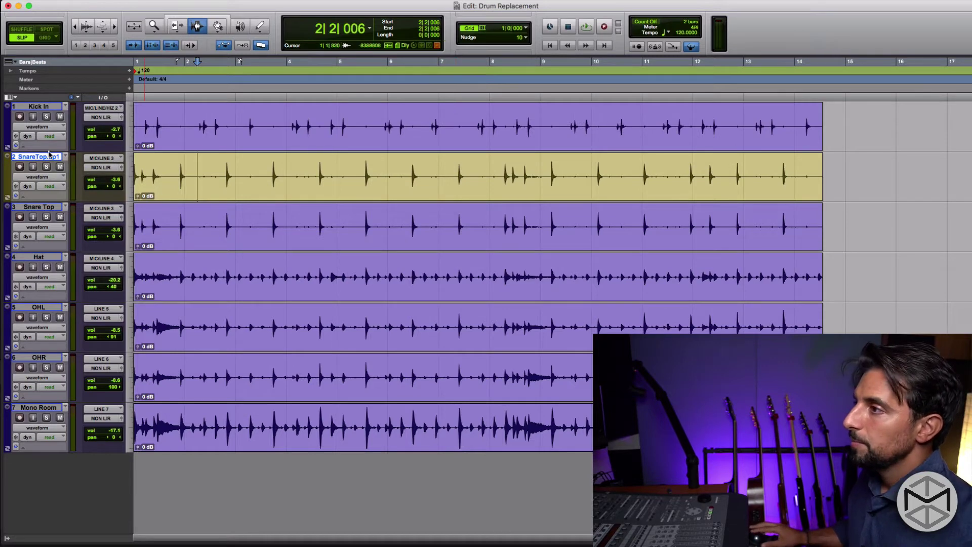
Examine the Oxford EQ inserts on the Snare Top, Hat and Kick In channels in the mixer
{"action": "key", "text": "super+equal"}
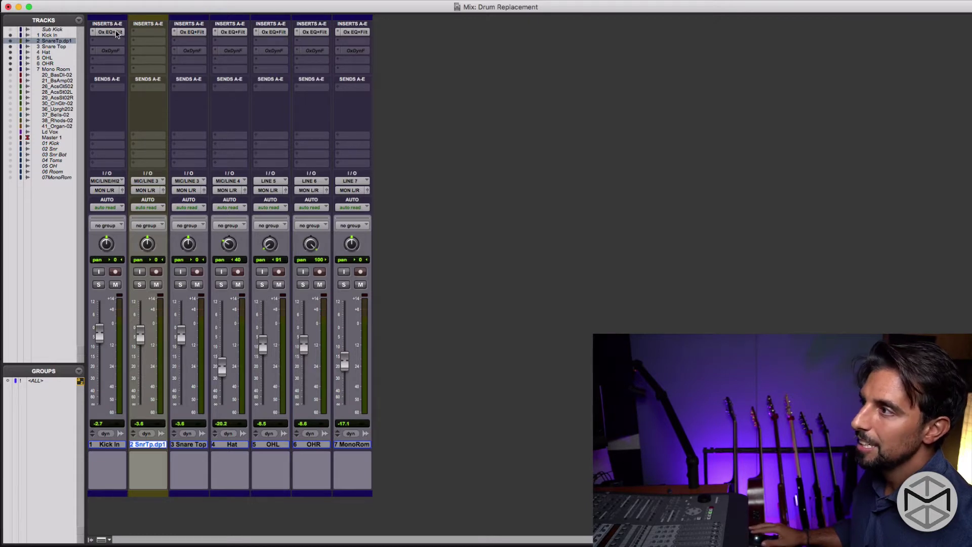
{"action": "left_click", "coordinate": [189, 33]}
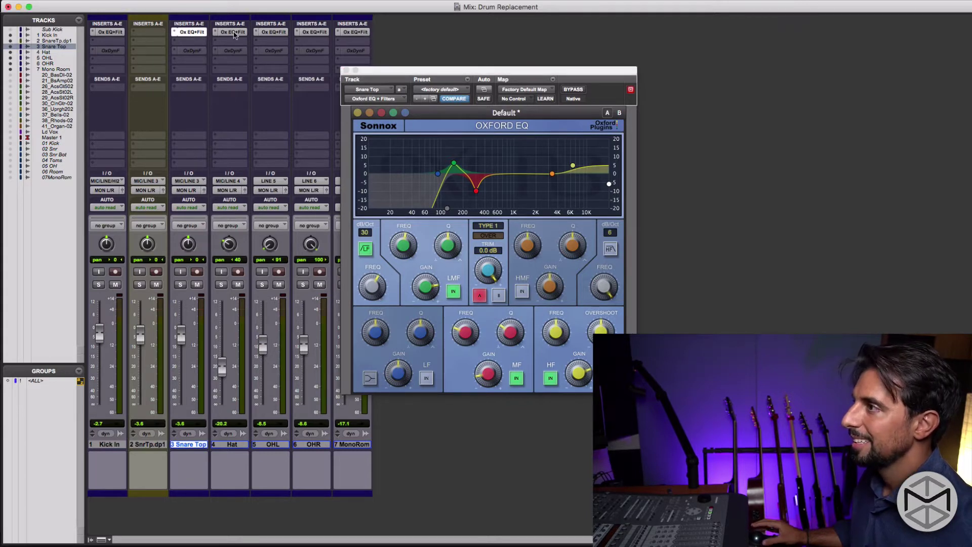
{"action": "left_click", "coordinate": [233, 33]}
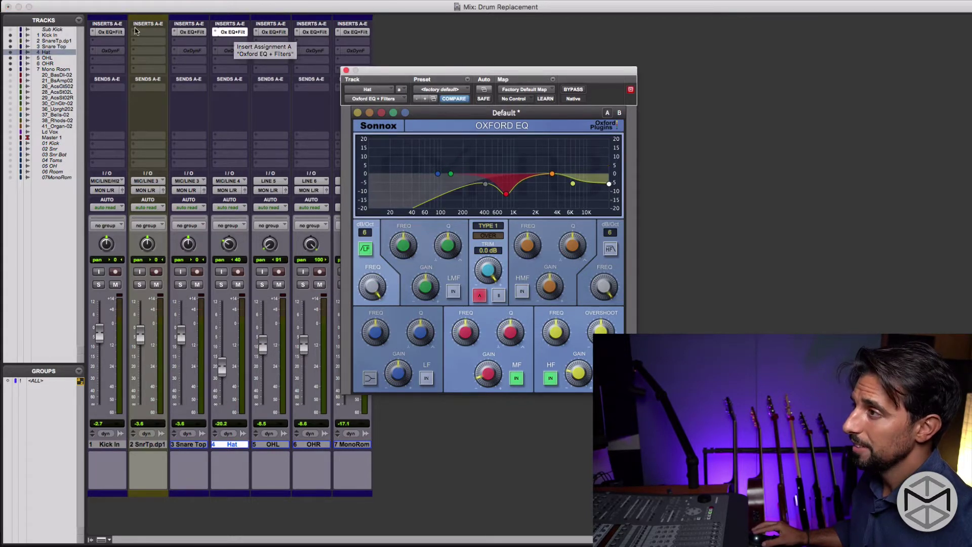
{"action": "left_click", "coordinate": [114, 32]}
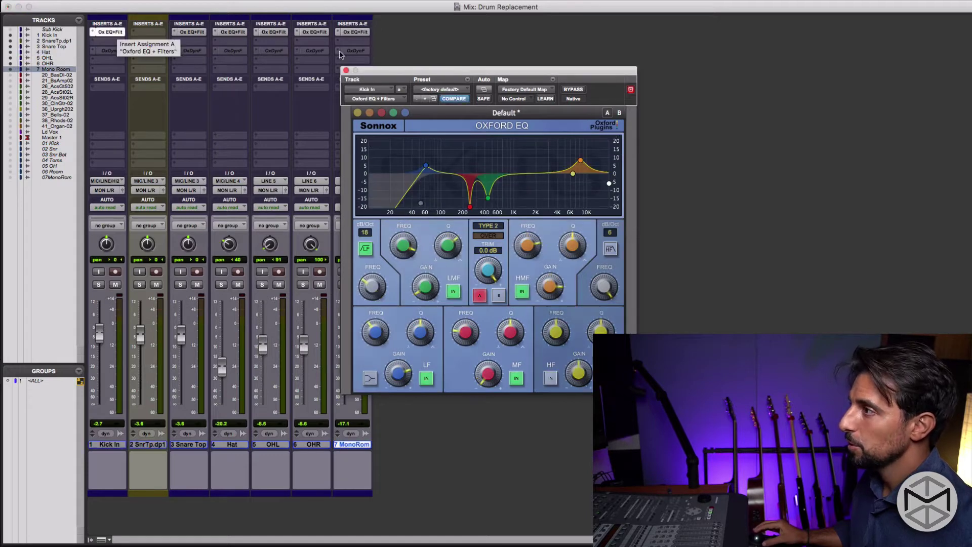
{"action": "left_click", "coordinate": [346, 70]}
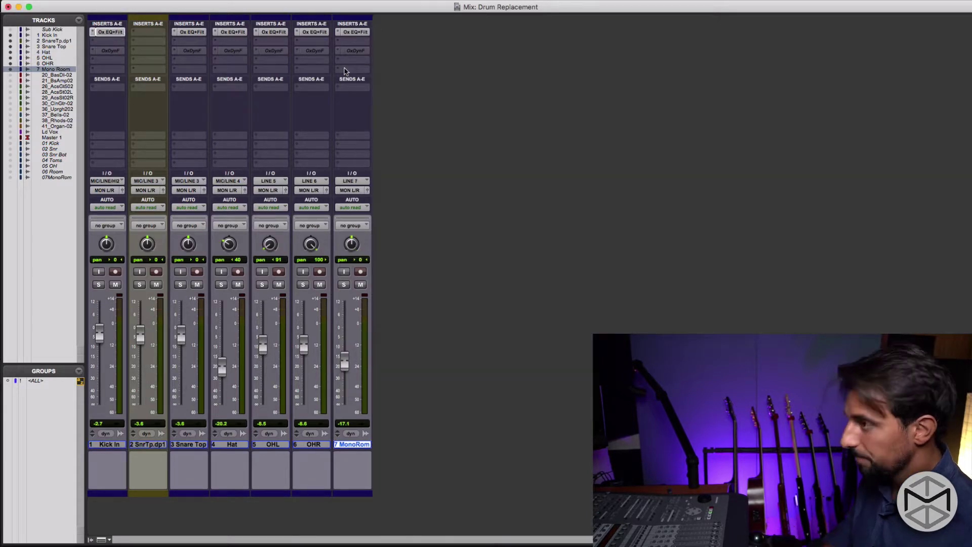
{"action": "key", "text": "super+equal"}
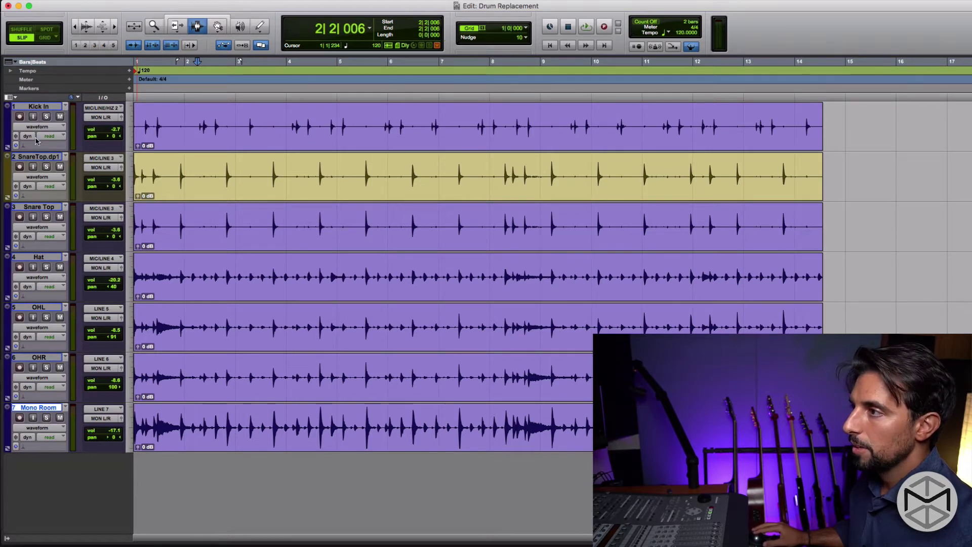
Create a mono audio track named snTRG and a stereo audio track named snTRGst directly below Kick In
{"action": "left_click", "coordinate": [34, 107]}
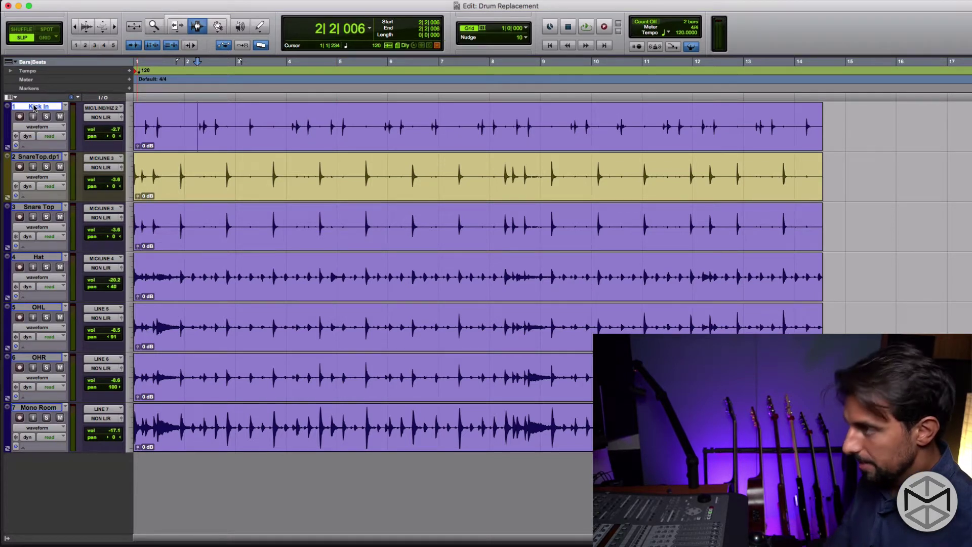
{"action": "key", "text": "super+shift+n"}
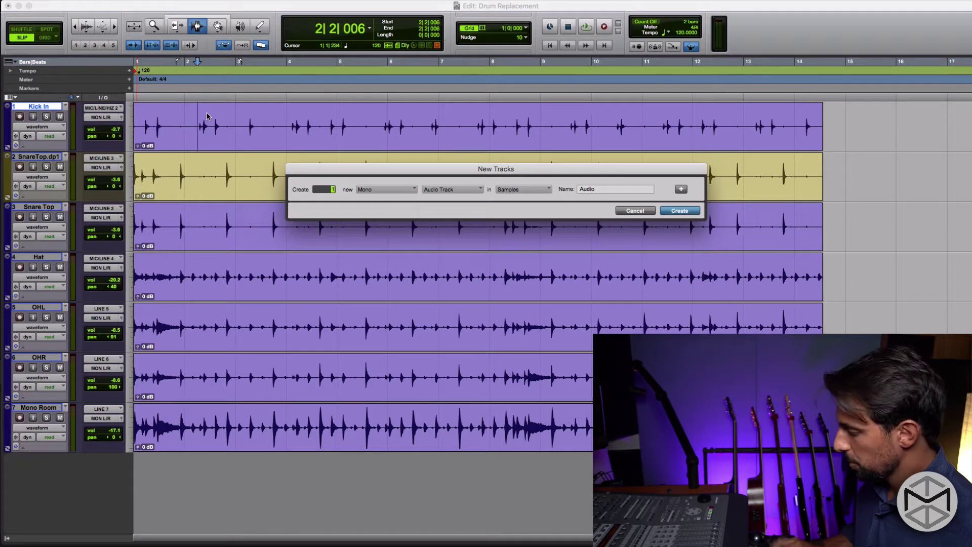
{"action": "key", "text": "Tab"}
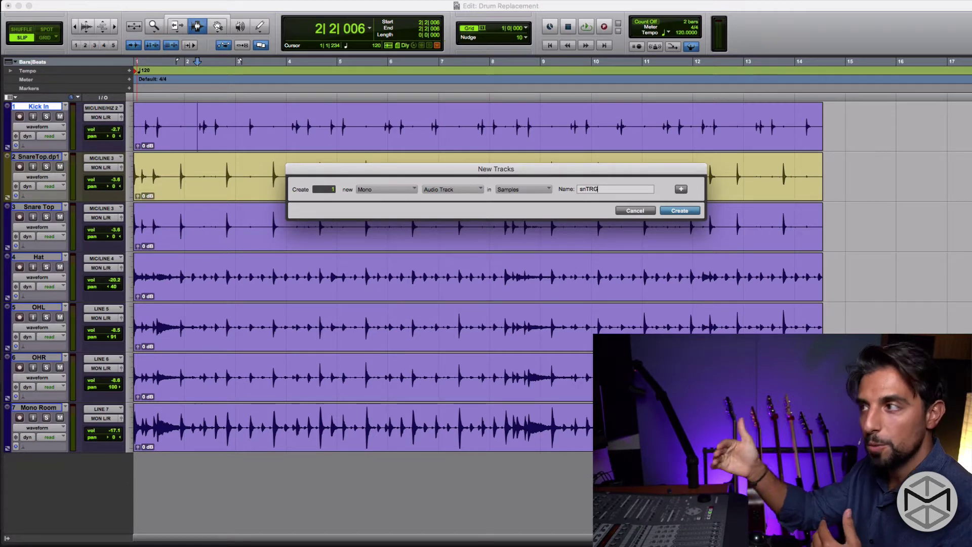
{"action": "key", "text": "super+shift+Down"}
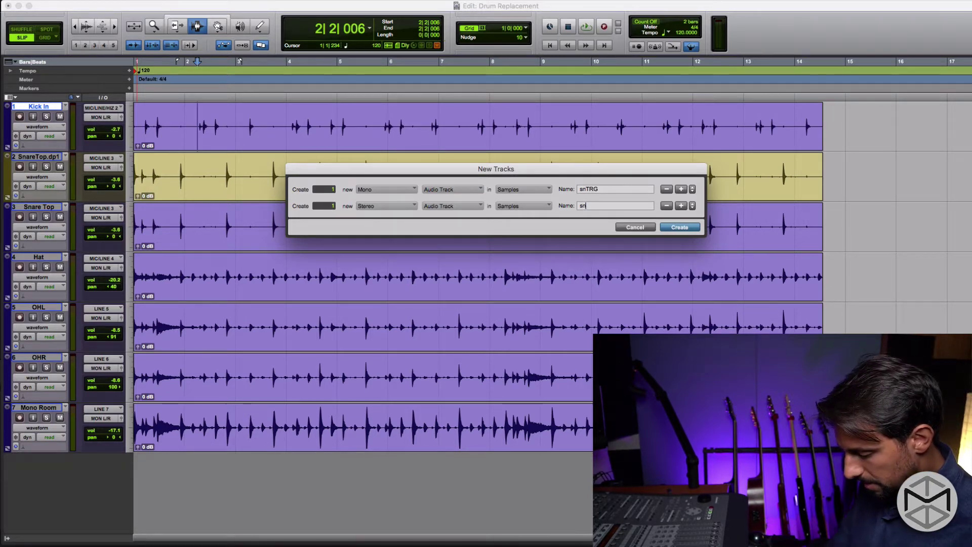
{"action": "type", "text": "snTRGst"}
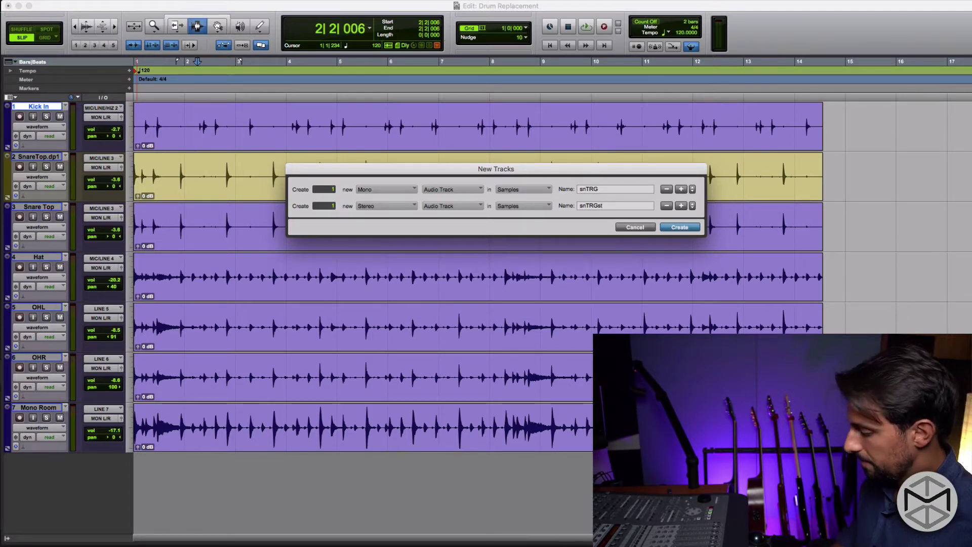
{"action": "key", "text": "Return"}
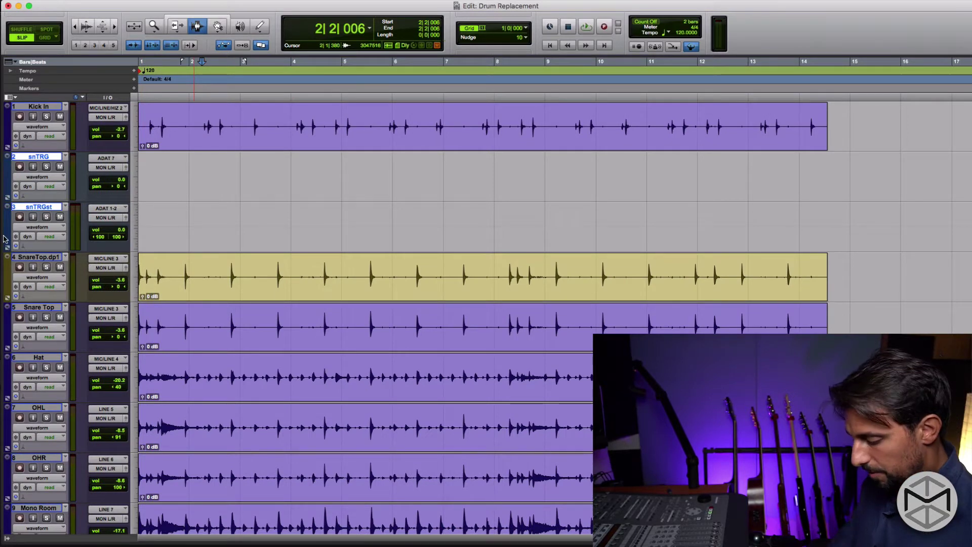
Color the snTRG and snTRGst tracks dark red
{"action": "double_click", "coordinate": [8, 217]}
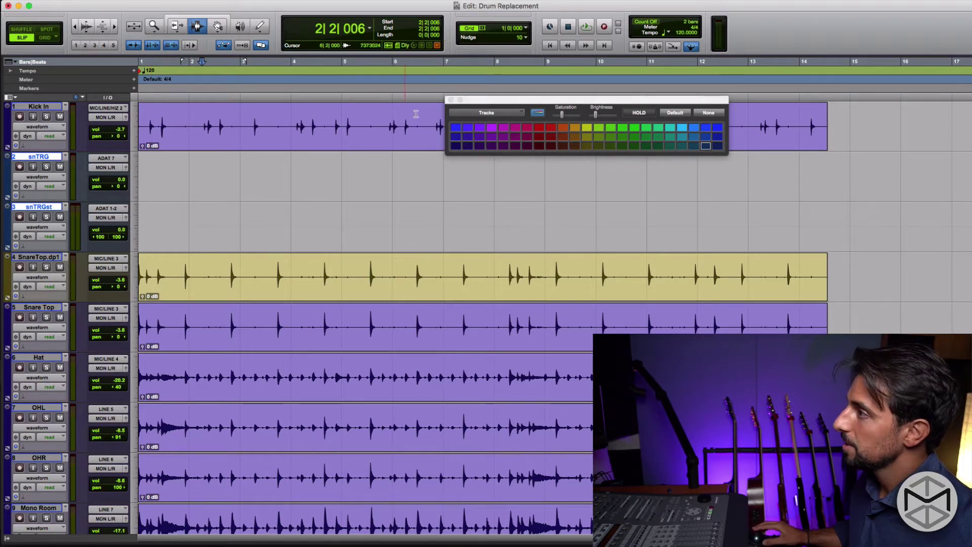
{"action": "left_click", "coordinate": [551, 136]}
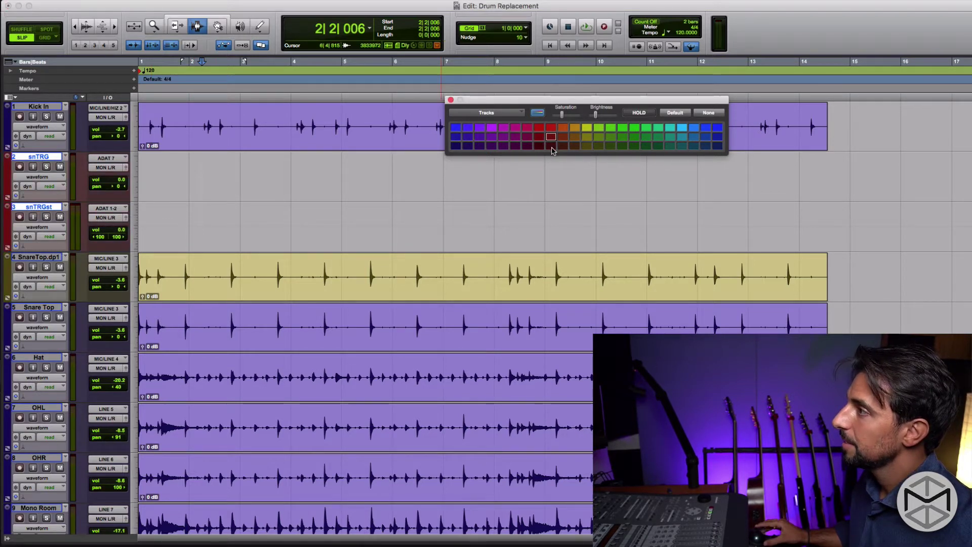
{"action": "left_click", "coordinate": [538, 138]}
{"action": "left_click", "coordinate": [563, 146]}
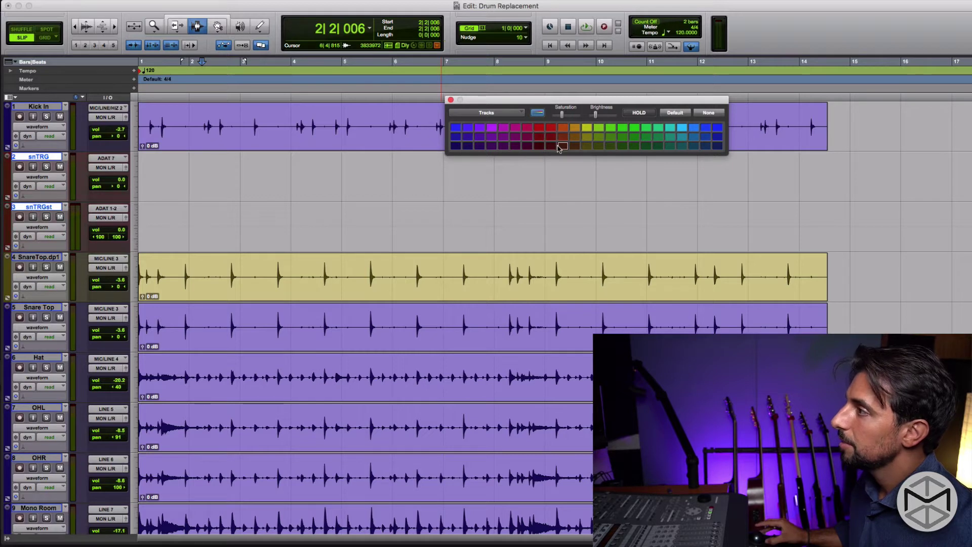
{"action": "left_click", "coordinate": [551, 137]}
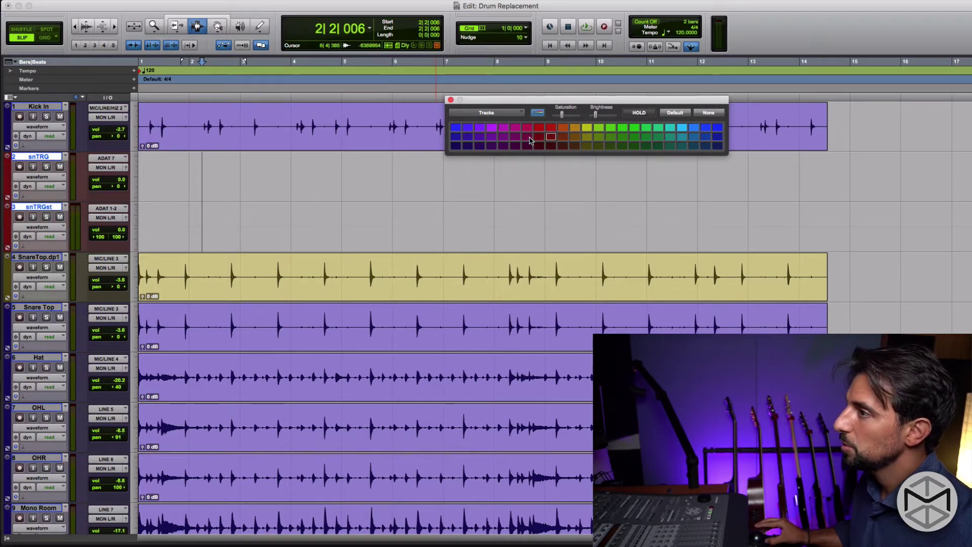
{"action": "left_click", "coordinate": [551, 146]}
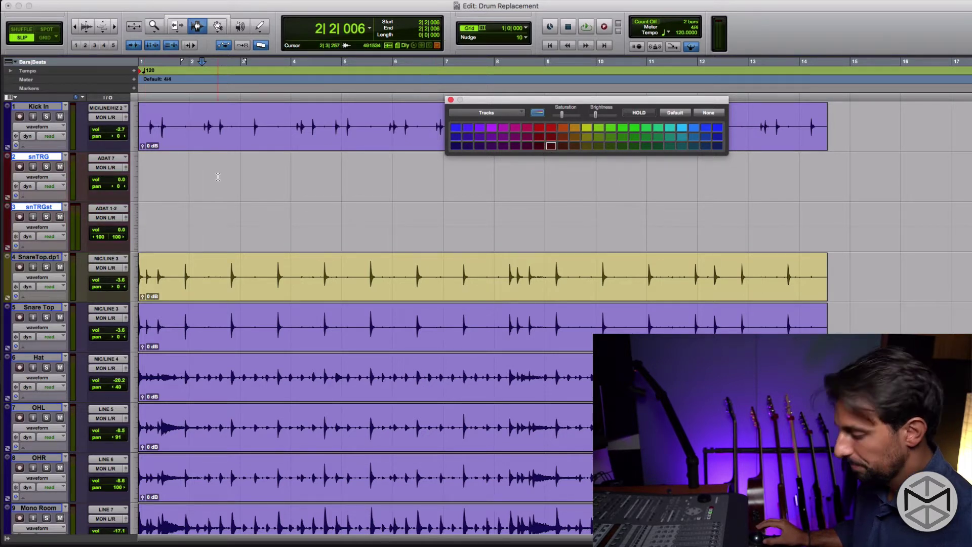
{"action": "left_click", "coordinate": [450, 100]}
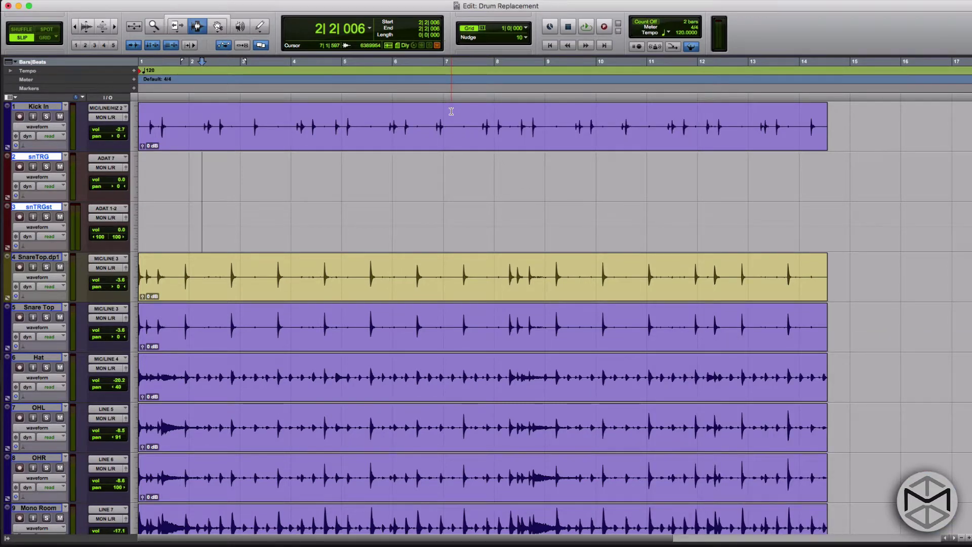
Open the Drum Samples catalog in the Workspace browser and expand its DEER_SAMPLE folder
{"action": "key", "text": "alt+i"}
{"action": "left_click_drag", "start_coordinate": [344, 13], "coordinate": [554, 84]}
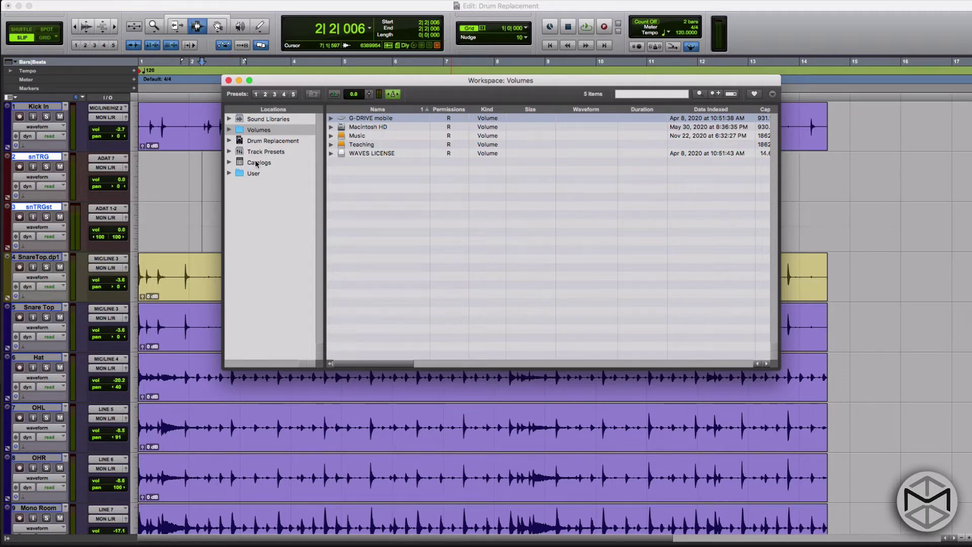
{"action": "left_click", "coordinate": [230, 162]}
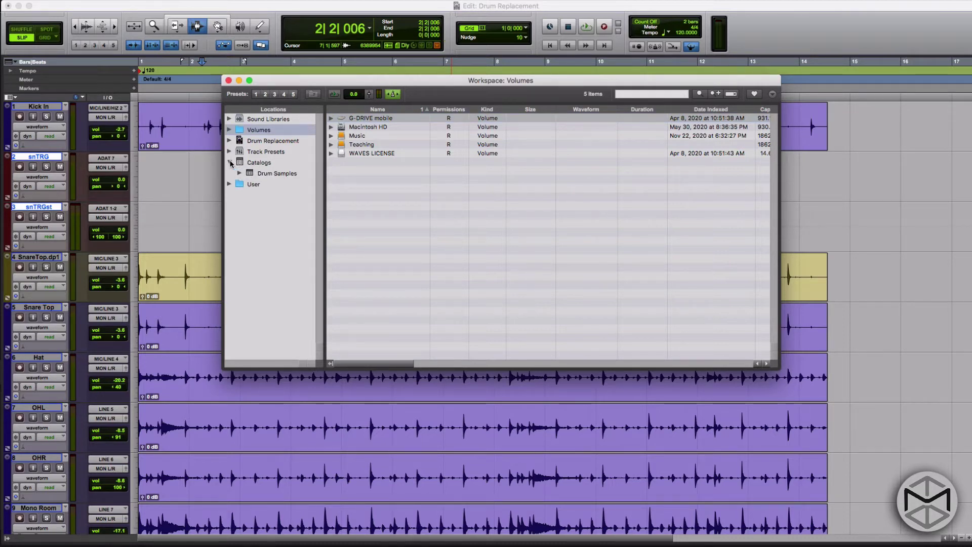
{"action": "left_click", "coordinate": [264, 173]}
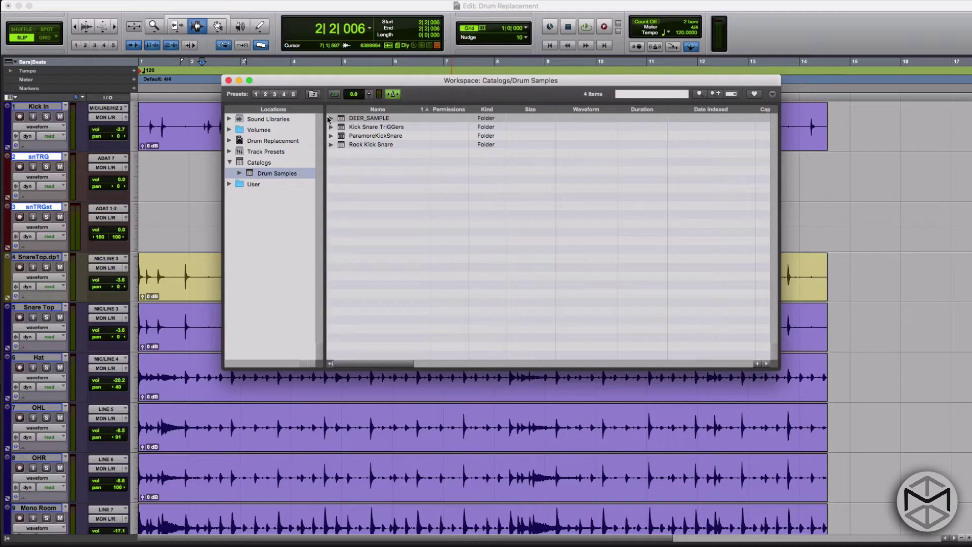
{"action": "left_click", "coordinate": [330, 118]}
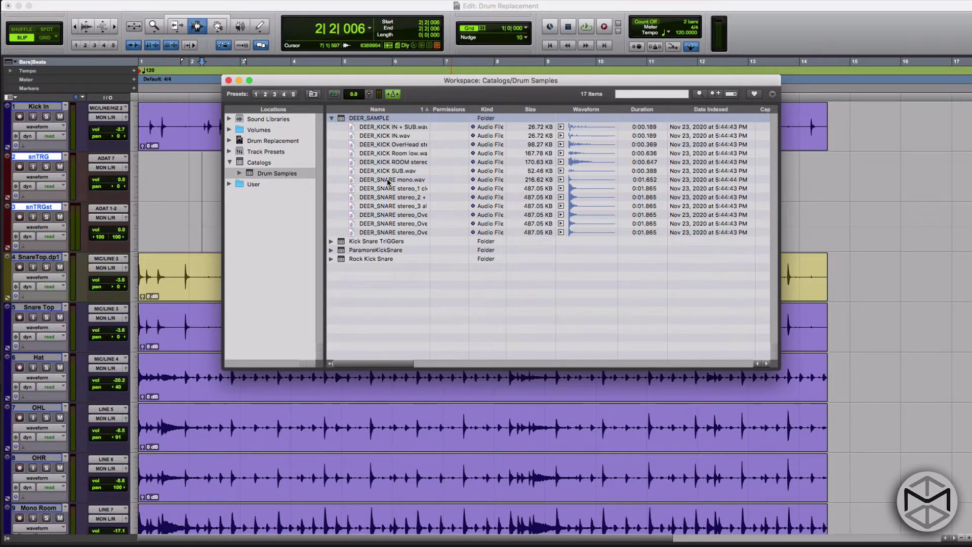
Audition the DEER_SNARE mono and stereo samples at a preview level of -14.5 dB and widen the Name column to show full file names
{"action": "left_click", "coordinate": [387, 180]}
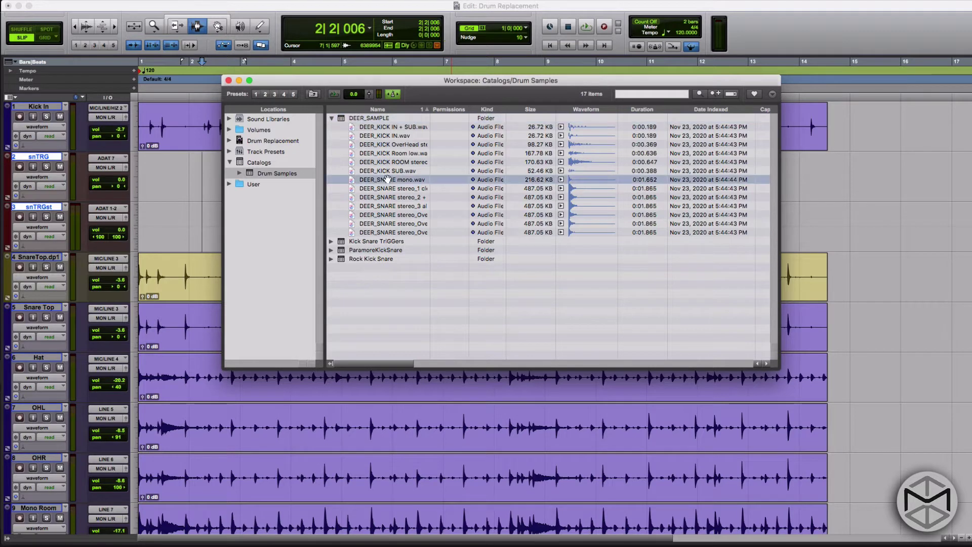
{"action": "key", "text": "space"}
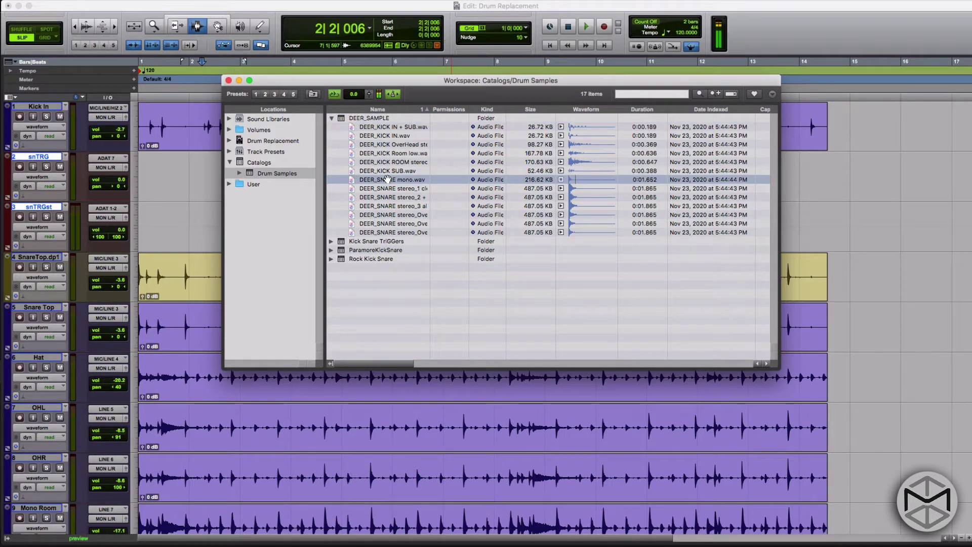
{"action": "key", "text": "Down"}
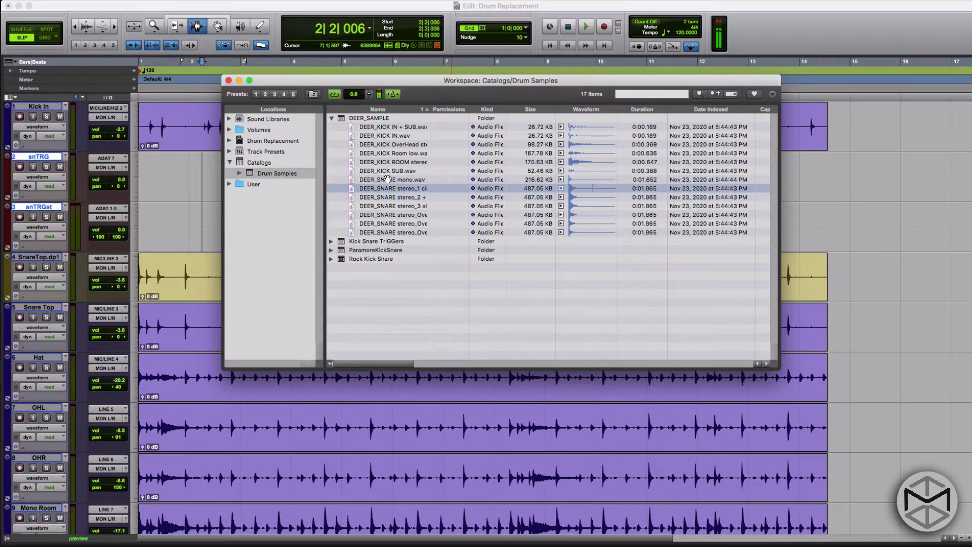
{"action": "left_click_drag", "start_coordinate": [369, 94], "coordinate": [374, 113]}
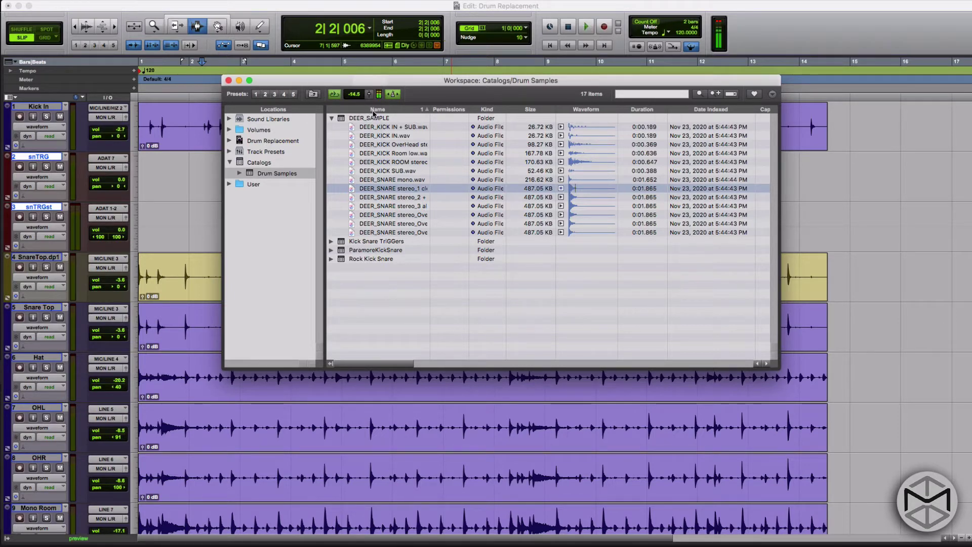
{"action": "key", "text": "Down"}
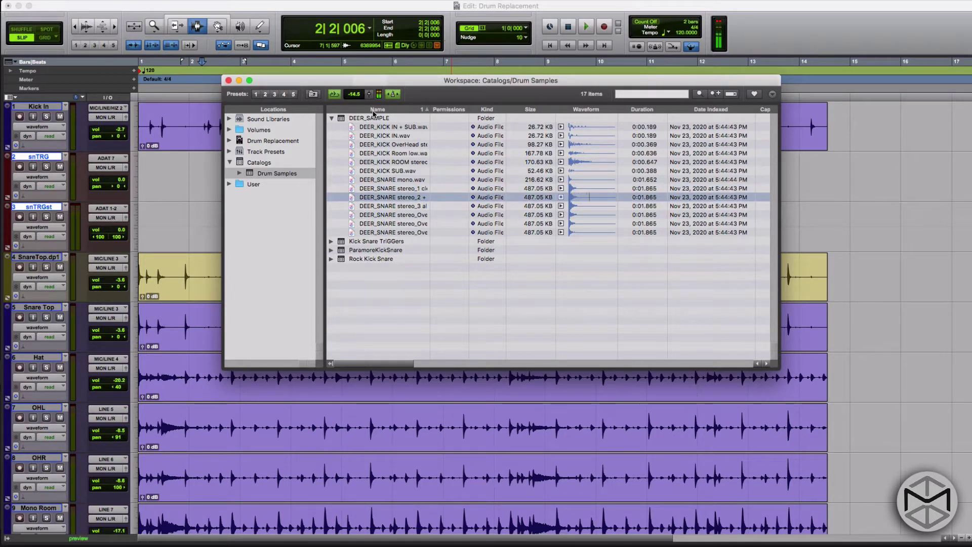
{"action": "key", "text": "Down"}
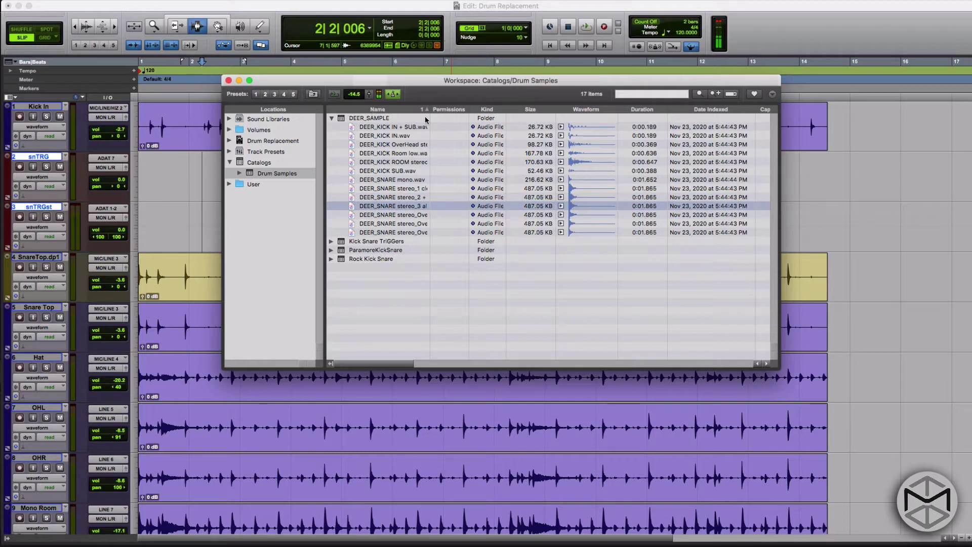
{"action": "left_click_drag", "start_coordinate": [432, 123], "coordinate": [517, 130]}
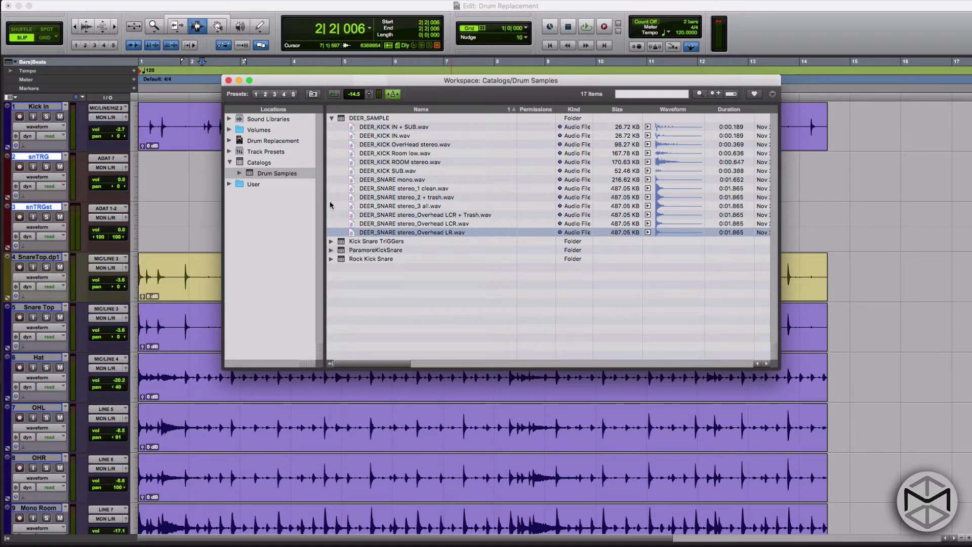
Close the sample browser and play the session from bar 2 to hear the drums for comparison
{"action": "key", "text": "super+w"}
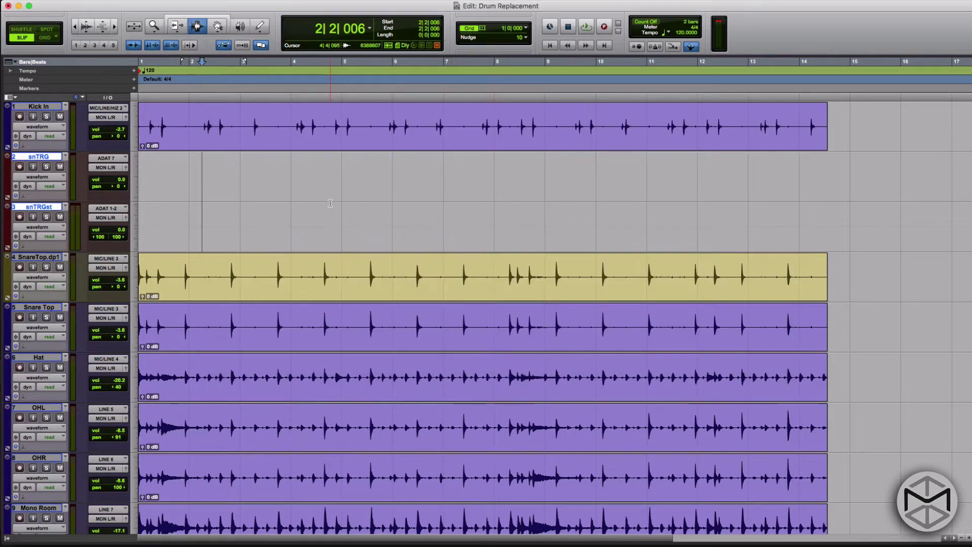
{"action": "key", "text": "space"}
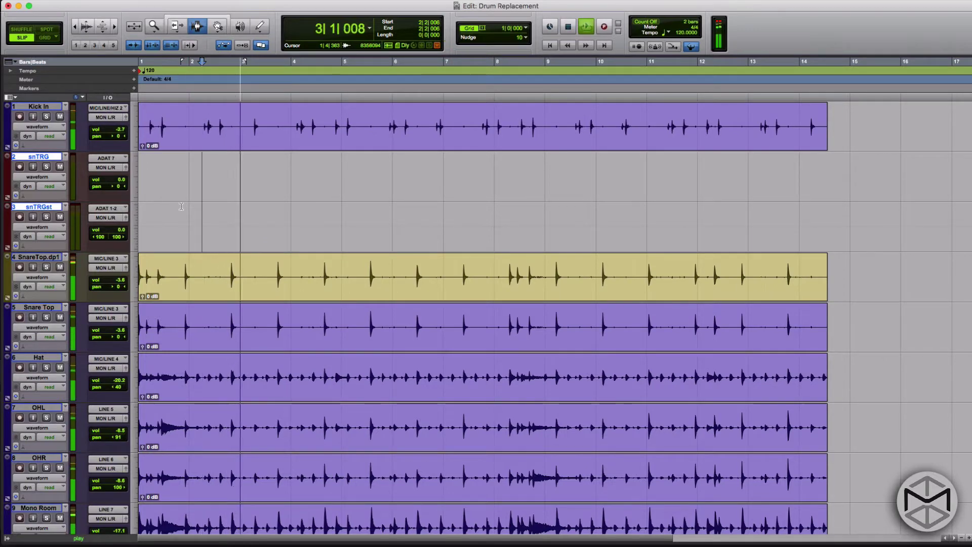
{"action": "key", "text": "space"}
Reopen the sample browser and place DEER_SNARE stereo_Overhead LR.wav on the snTRGst track at about bar 3
{"action": "key", "text": "alt+semicolon"}
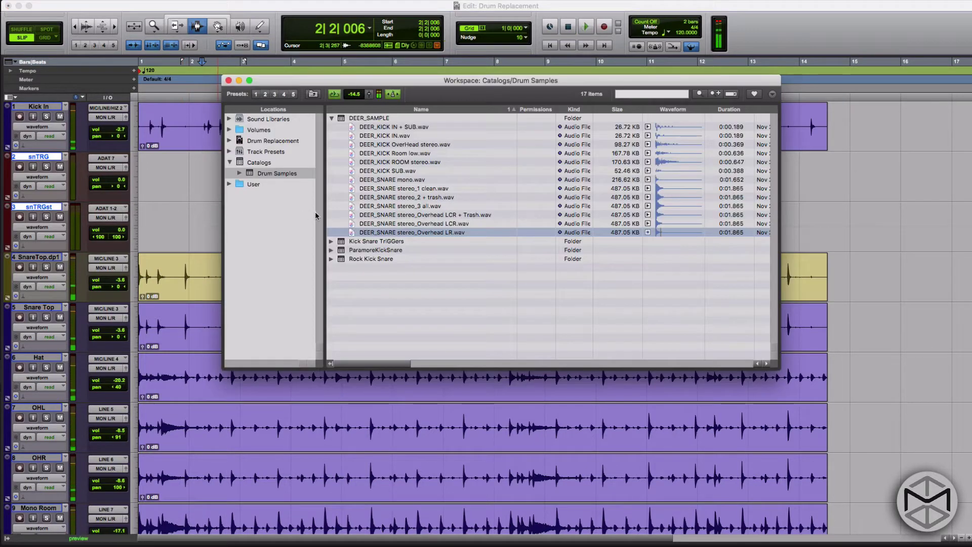
{"action": "left_click_drag", "start_coordinate": [330, 83], "coordinate": [503, 110]}
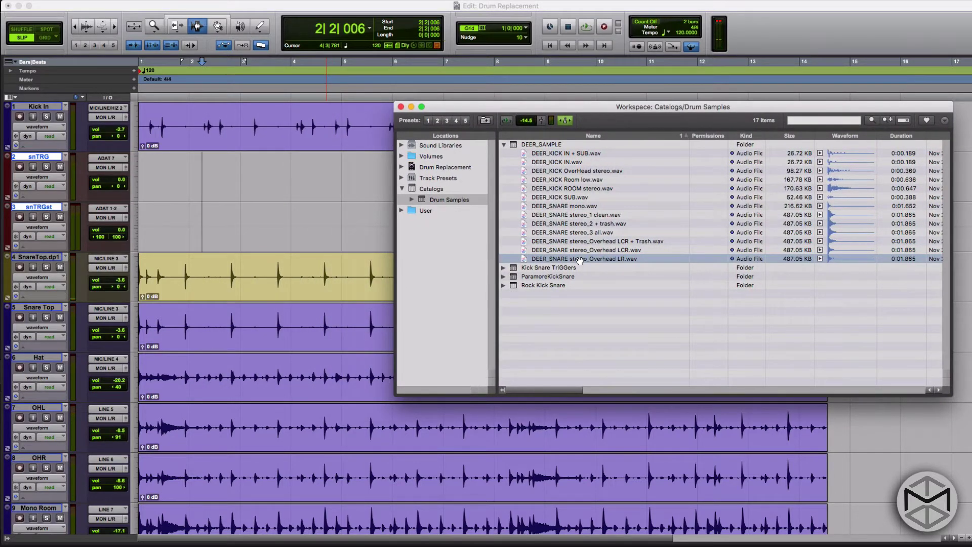
{"action": "left_click_drag", "start_coordinate": [579, 261], "coordinate": [240, 226]}
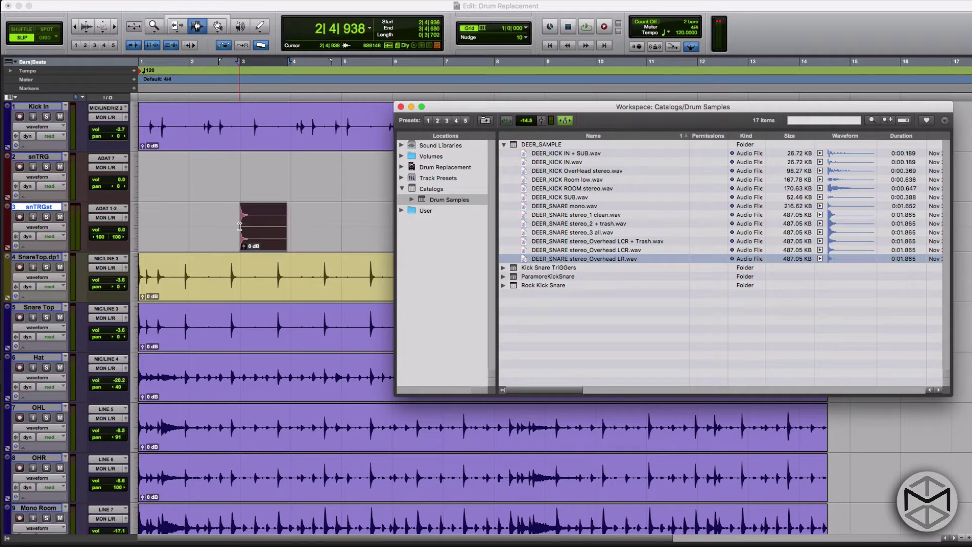
Browse the ParamoreKickSnare and Rock Kick Snare folders and audition the Rock kick and snare samples
{"action": "left_click", "coordinate": [505, 145]}
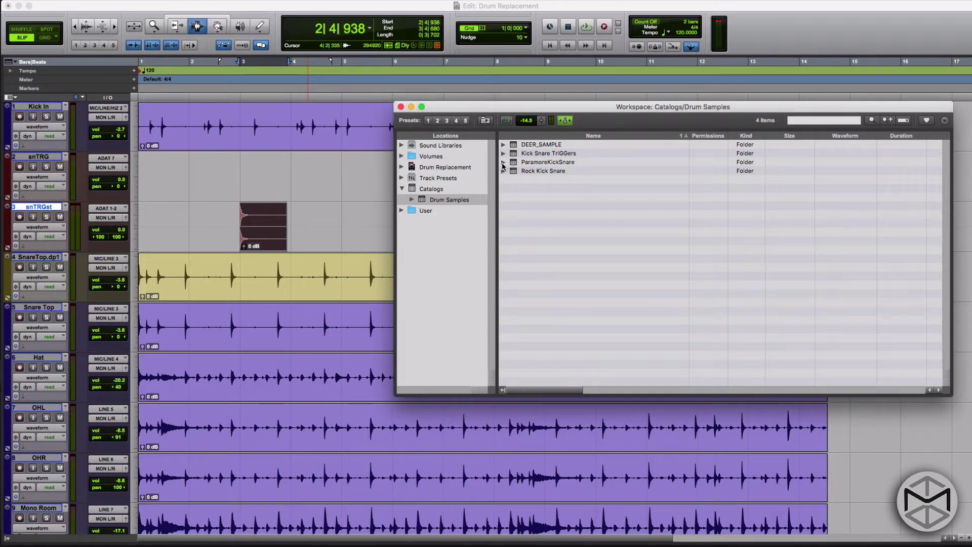
{"action": "left_click", "coordinate": [503, 162]}
{"action": "left_click", "coordinate": [550, 180]}
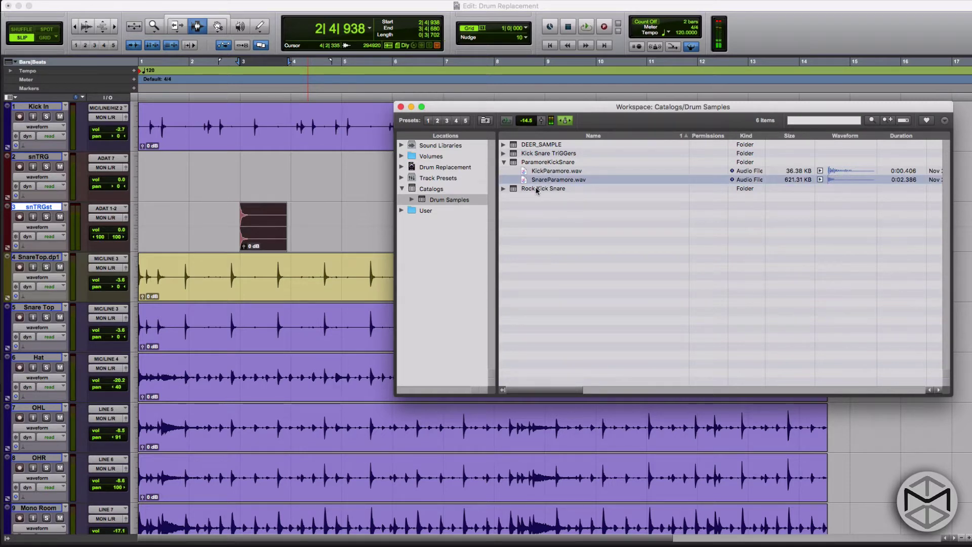
{"action": "left_click", "coordinate": [504, 189]}
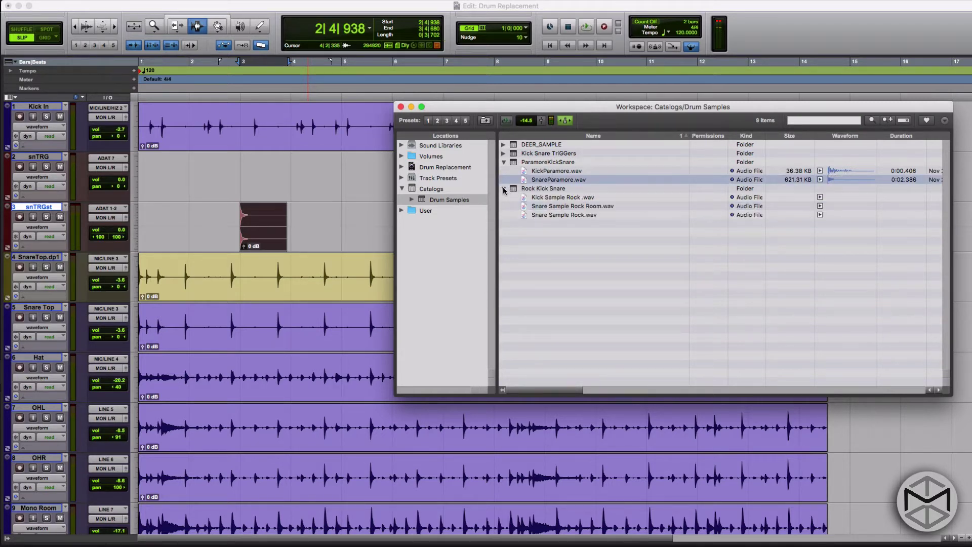
{"action": "left_click", "coordinate": [549, 198]}
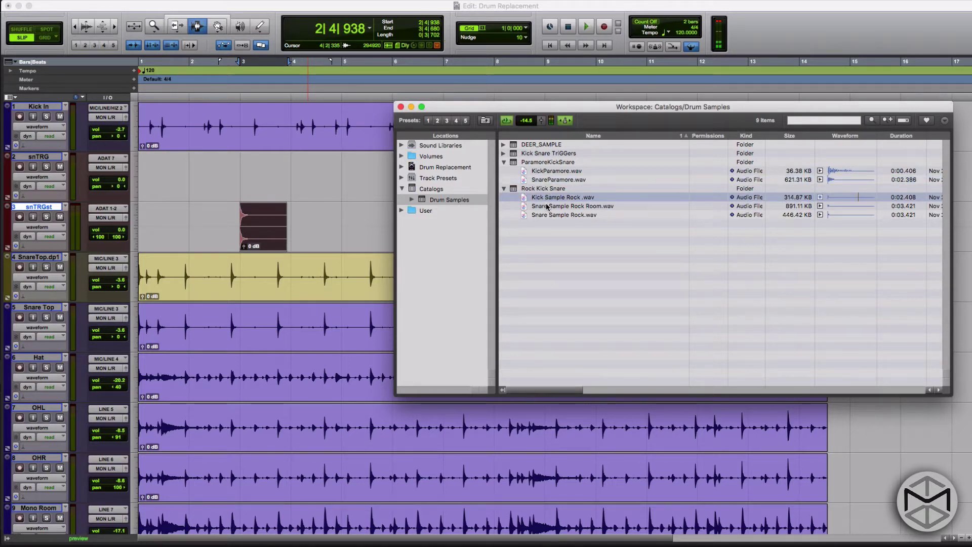
{"action": "left_click", "coordinate": [547, 207]}
{"action": "key", "text": "Down"}
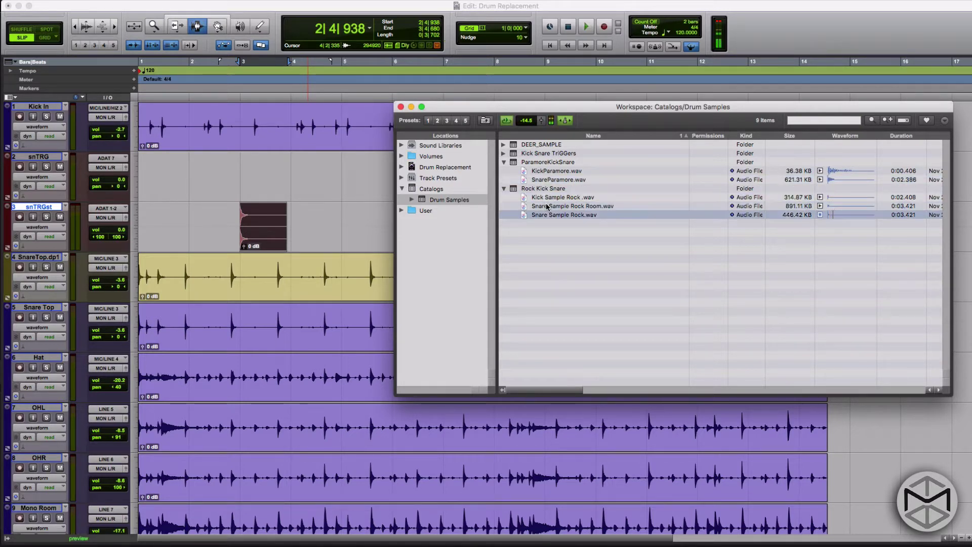
Audition the Bright, Fat, Live and Ring snares in the Kick Snare TriGGers folder and select Snare Fat .wav
{"action": "left_click", "coordinate": [504, 153]}
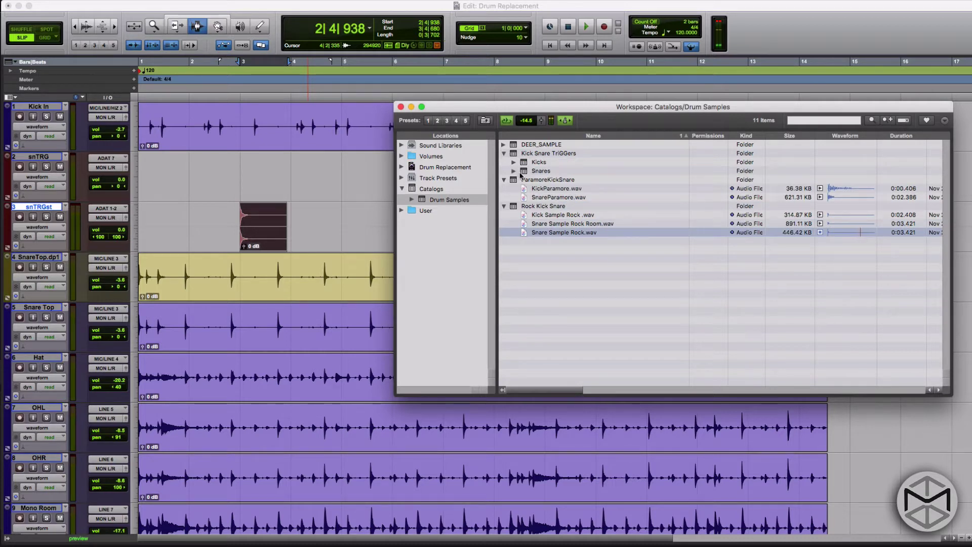
{"action": "left_click", "coordinate": [514, 171]}
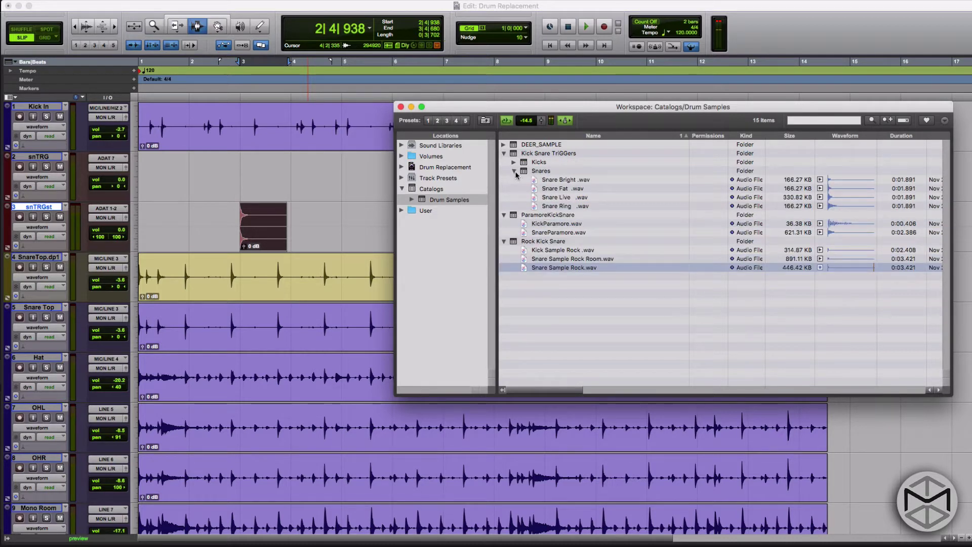
{"action": "left_click", "coordinate": [557, 180]}
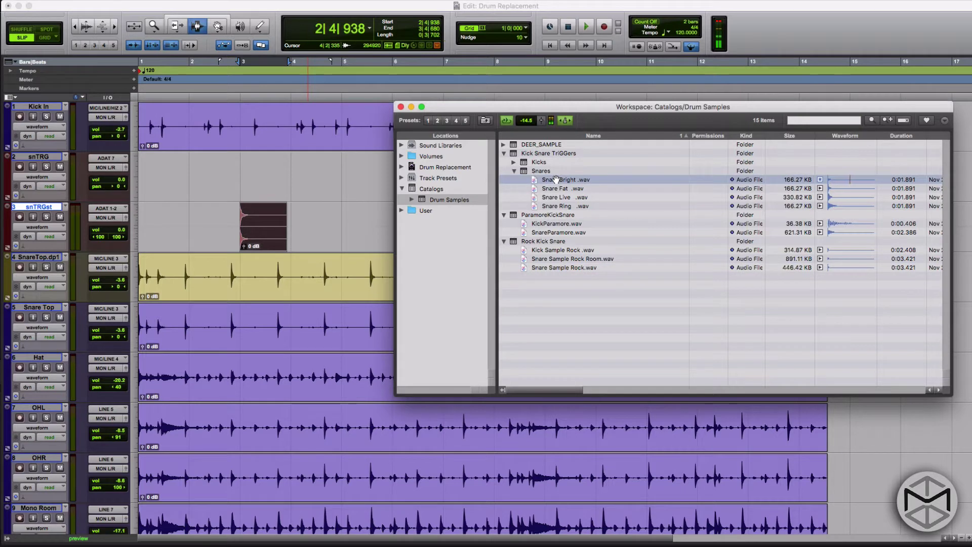
{"action": "key", "text": "Down"}
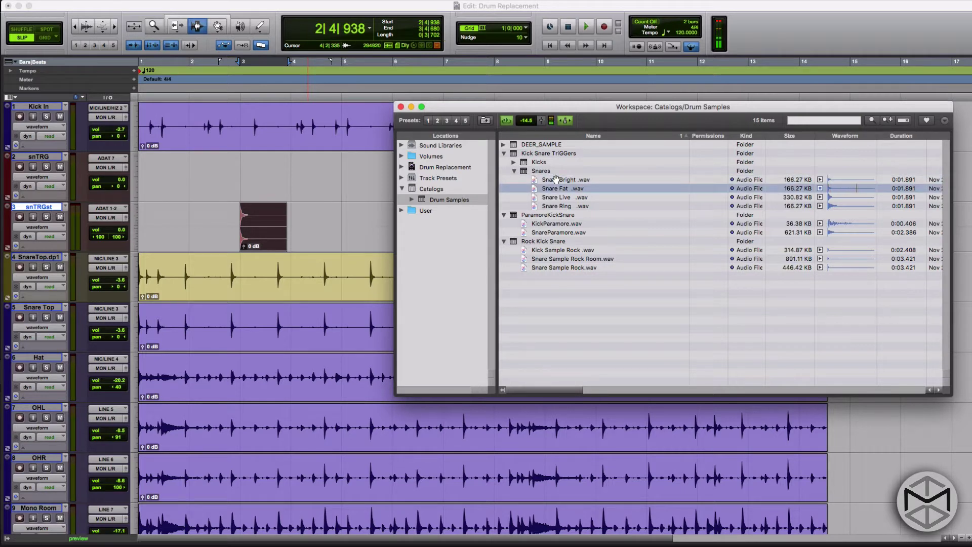
{"action": "key", "text": "Down"}
{"action": "key", "text": "Down"}
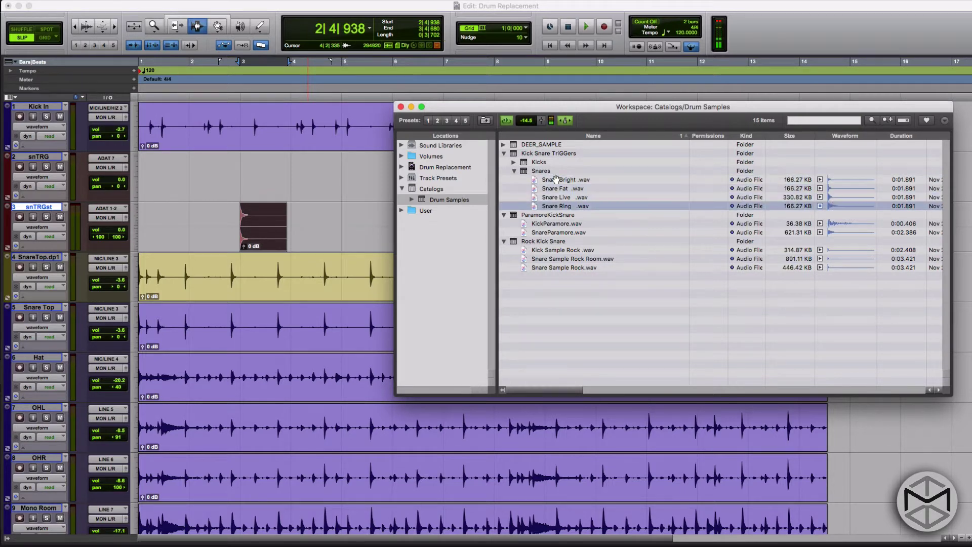
{"action": "key", "text": "Up"}
{"action": "key", "text": "Up"}
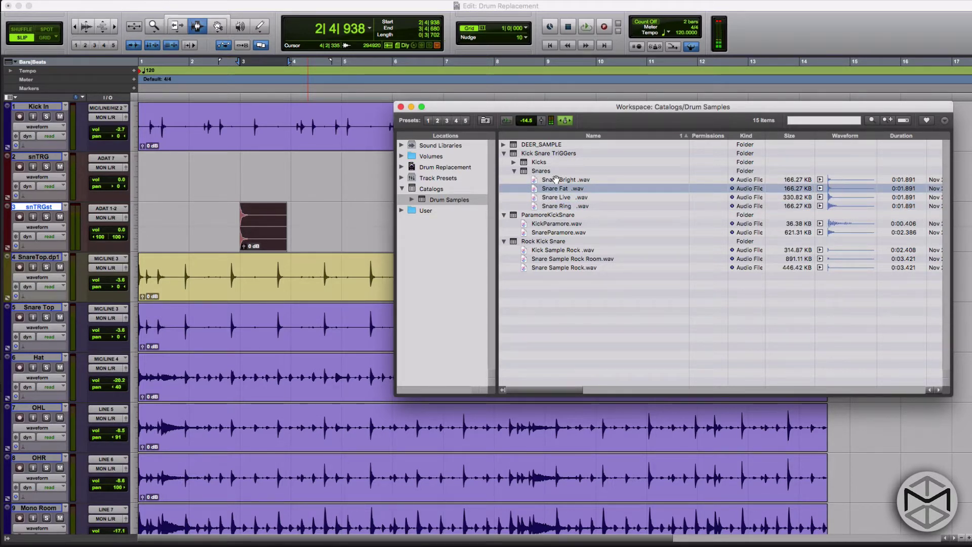
Close the sample browser and play the drums from bar 5 beat 3 to compare the original snare
{"action": "key", "text": "super+w"}
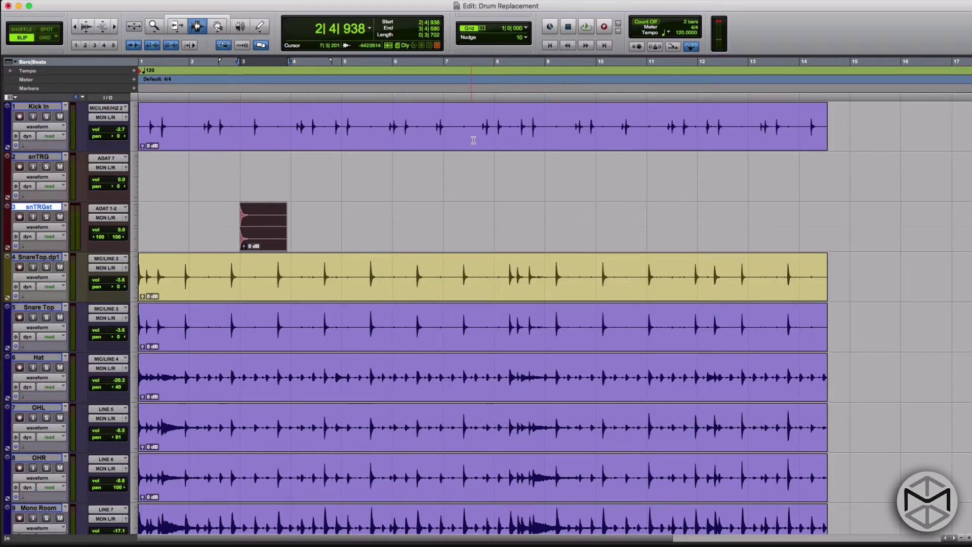
{"action": "left_click", "coordinate": [369, 184]}
{"action": "key", "text": "space"}
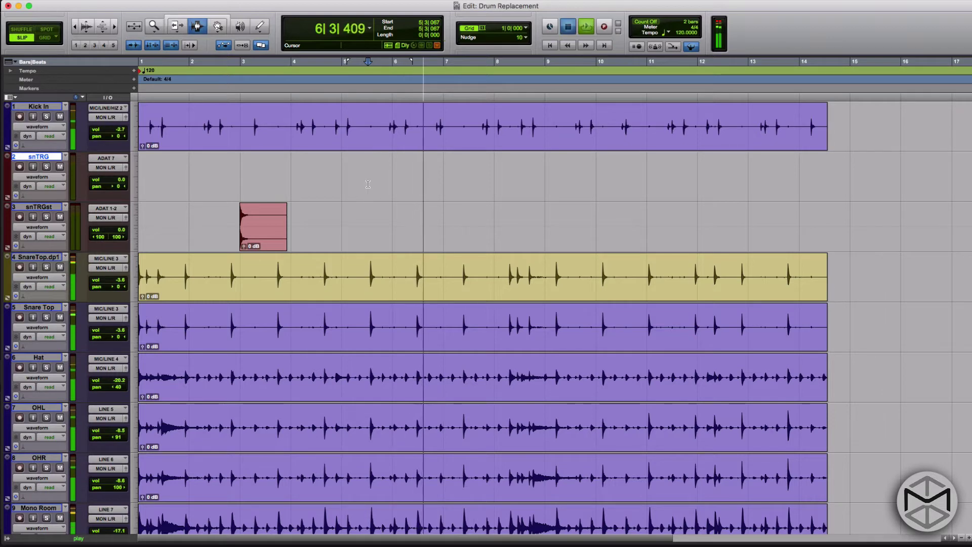
{"action": "key", "text": "space"}
{"action": "key", "text": "space"}
{"action": "key", "text": "space"}
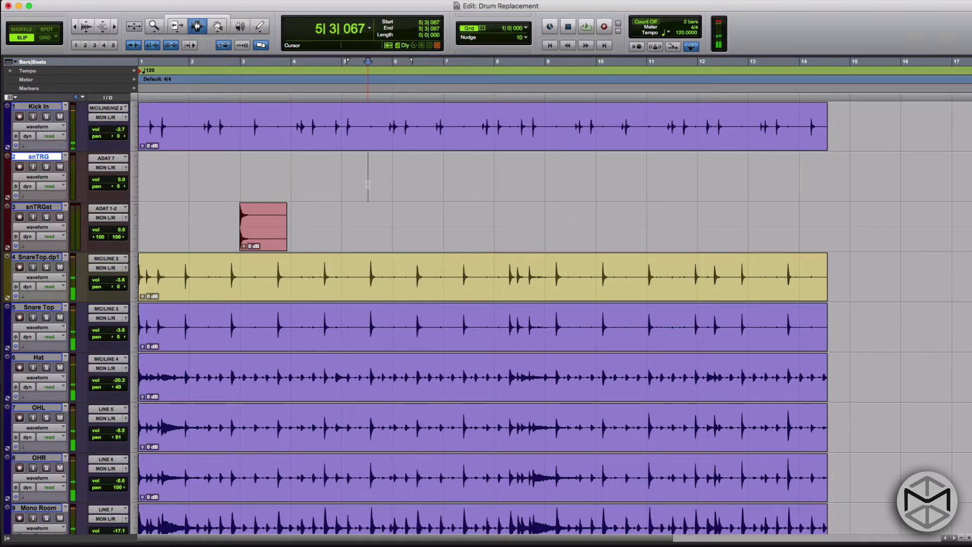
Reopen the sample browser, place Snare Fat .wav on the snTRG track just before bar 3, and close the browser
{"action": "key", "text": "alt+semicolon"}
{"action": "left_click_drag", "start_coordinate": [468, 108], "coordinate": [498, 130]}
{"action": "key", "text": "space"}
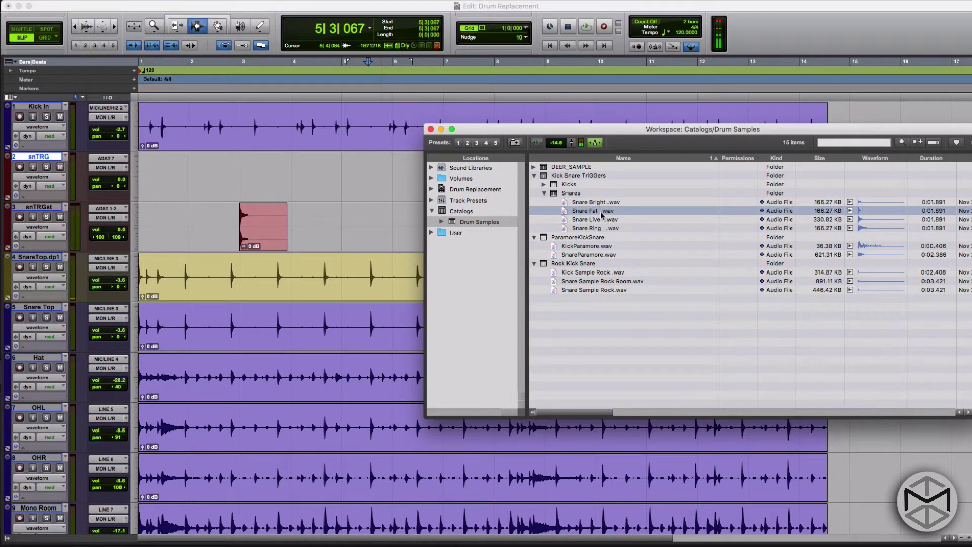
{"action": "left_click_drag", "start_coordinate": [599, 213], "coordinate": [238, 177]}
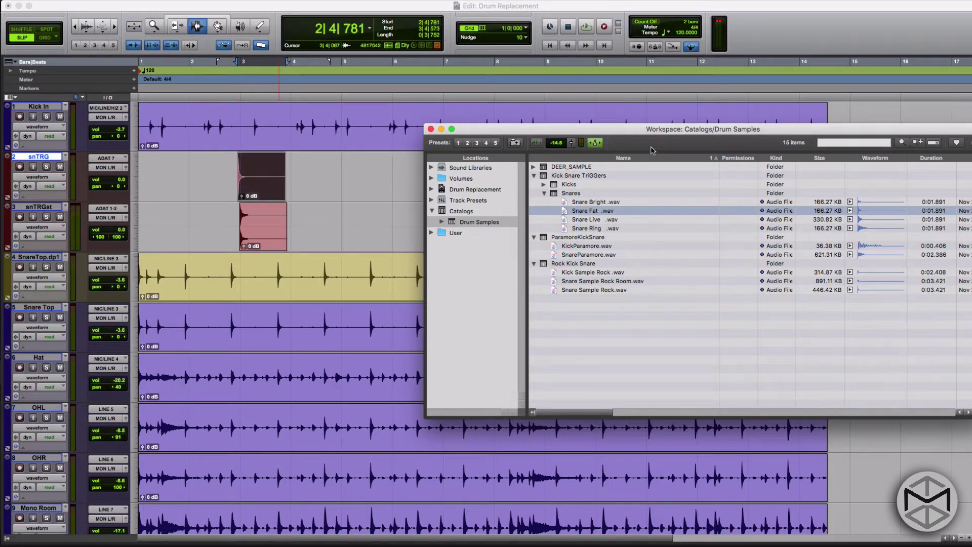
{"action": "key", "text": "super+w"}
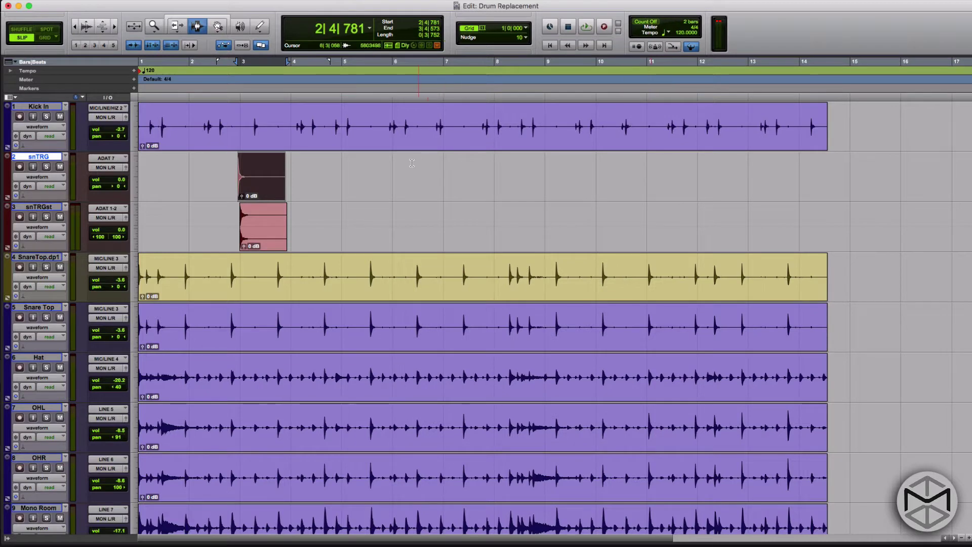
Move the snare clips on snTRG and snTRGst in Grid mode so that both start exactly at bar 3
{"action": "left_click", "coordinate": [347, 188]}
{"action": "double_click", "coordinate": [268, 186]}
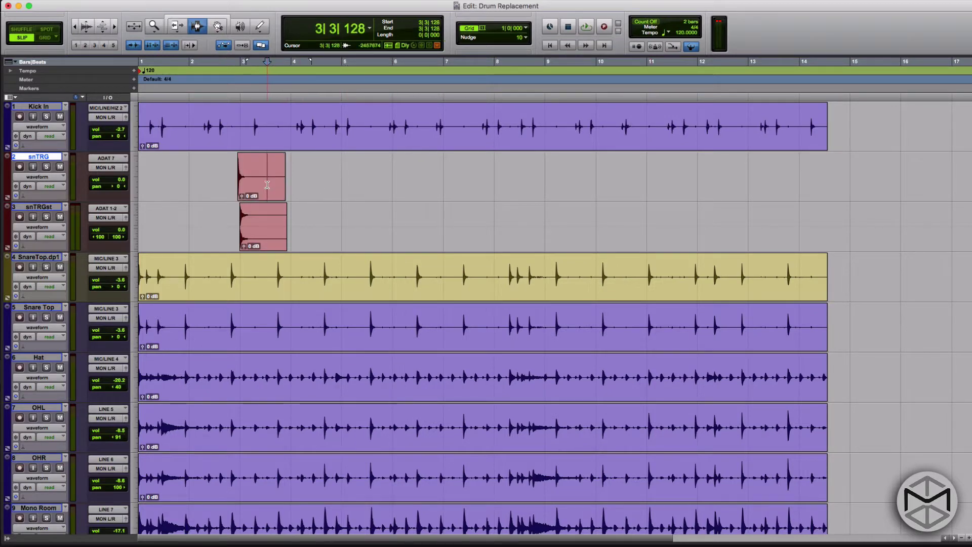
{"action": "key", "text": "t"}
{"action": "key", "text": "t"}
{"action": "key", "text": "t"}
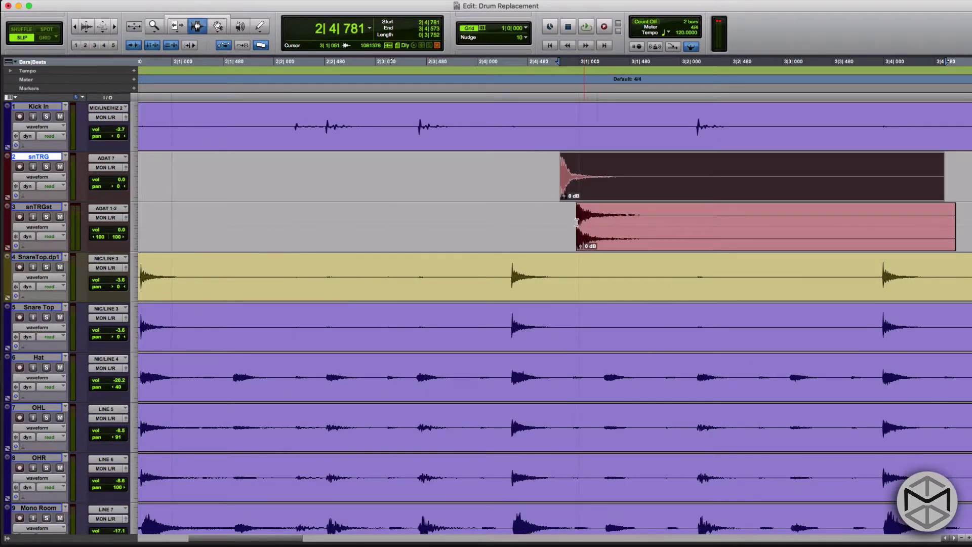
{"action": "key", "text": "F5"}
{"action": "key", "text": "F4"}
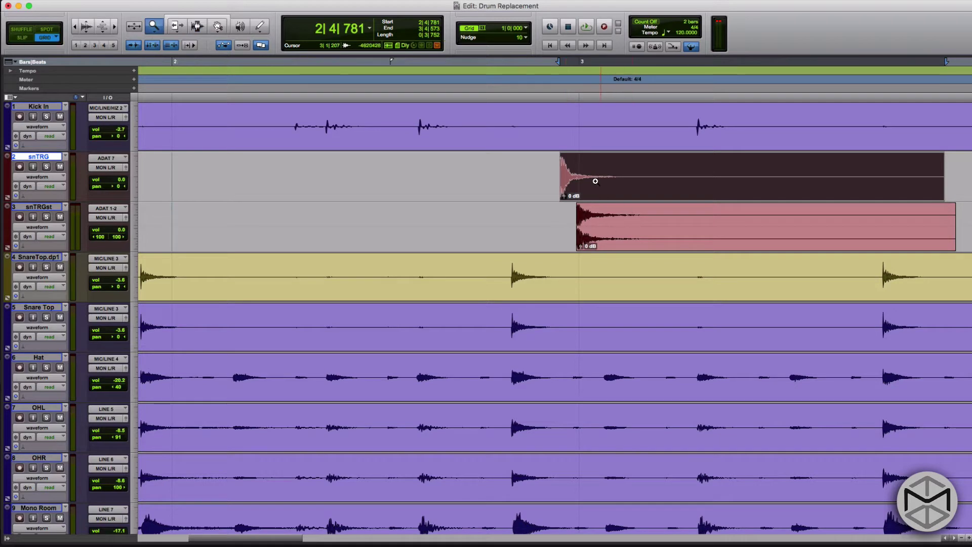
{"action": "key", "text": "F8"}
{"action": "left_click_drag", "start_coordinate": [599, 183], "coordinate": [618, 184]}
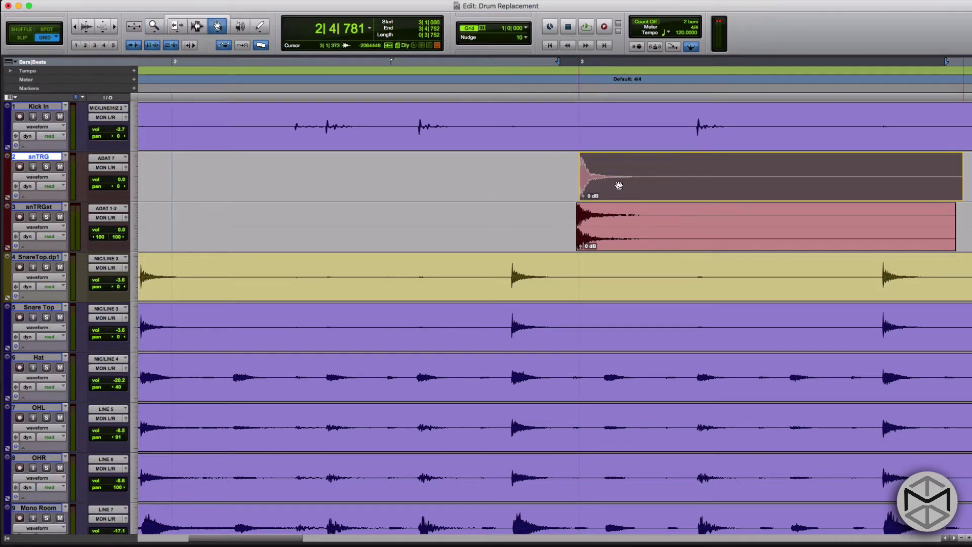
{"action": "left_click_drag", "start_coordinate": [603, 218], "coordinate": [612, 222]}
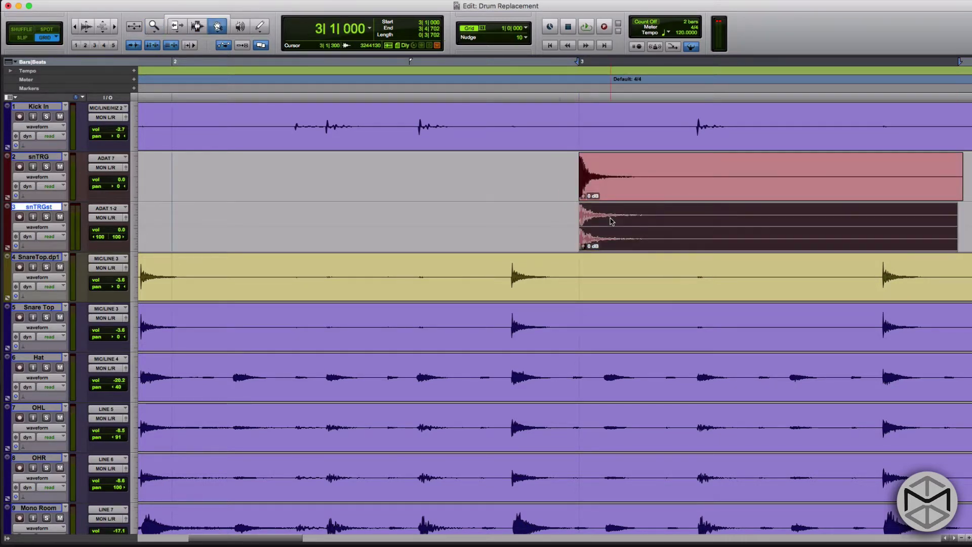
Trim the silence off the start of the stereo snare clip on snTRGst up to 3|1|006 in Slip mode
{"action": "key", "text": "super+bracketright"}
{"action": "key", "text": "super+bracketright"}
{"action": "key", "text": "super+bracketright"}
{"action": "key", "text": "super+bracketright"}
{"action": "key", "text": "super+bracketright"}
{"action": "key", "text": "super+bracketright"}
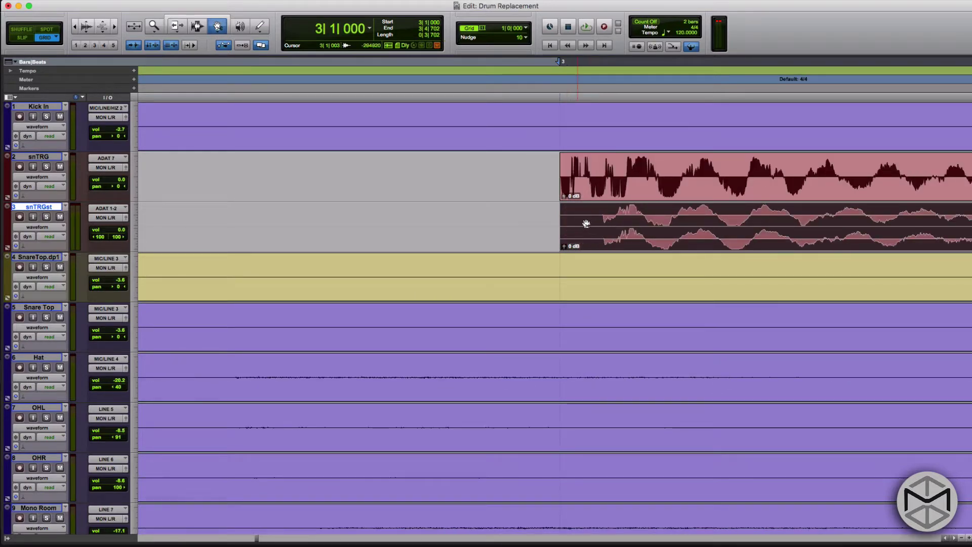
{"action": "key", "text": "super+bracketright"}
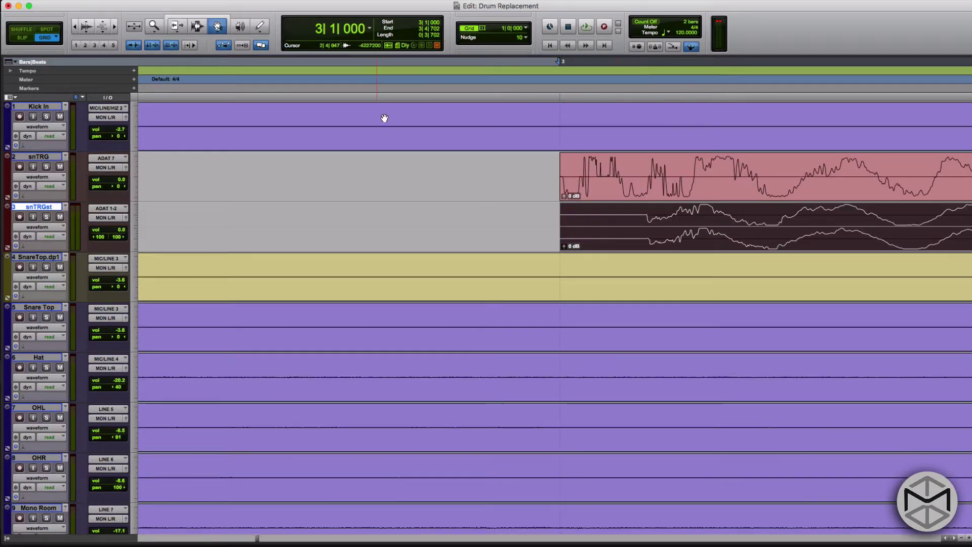
{"action": "left_click", "coordinate": [40, 158], "text": "shift"}
{"action": "key", "text": "ctrl+e"}
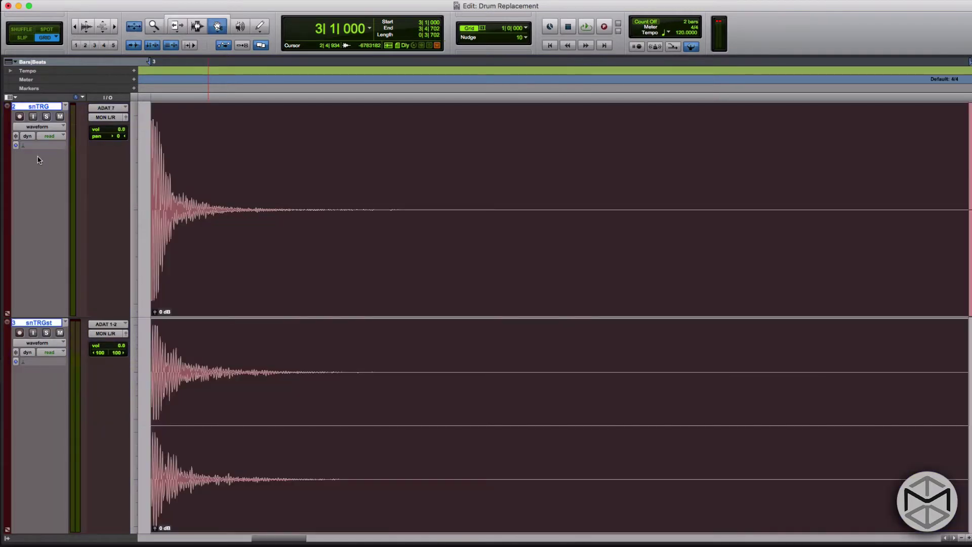
{"action": "key", "text": "ctrl+e"}
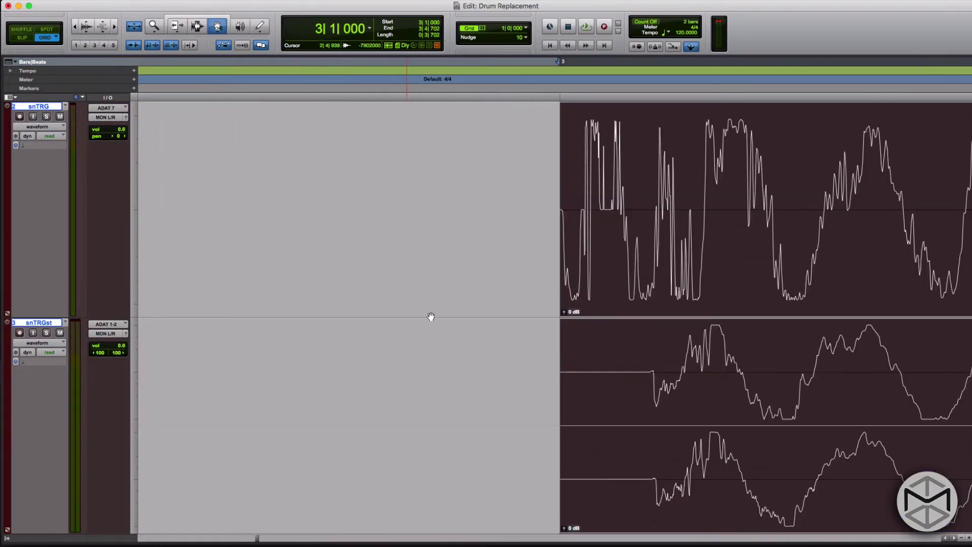
{"action": "key", "text": "F7"}
{"action": "left_click", "coordinate": [651, 367]}
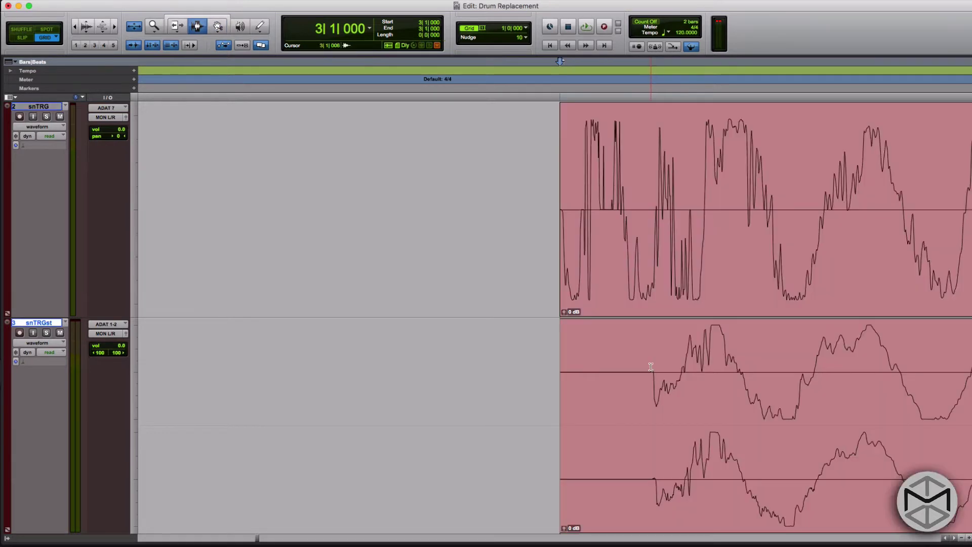
{"action": "key", "text": "F2"}
{"action": "left_click", "coordinate": [651, 366]}
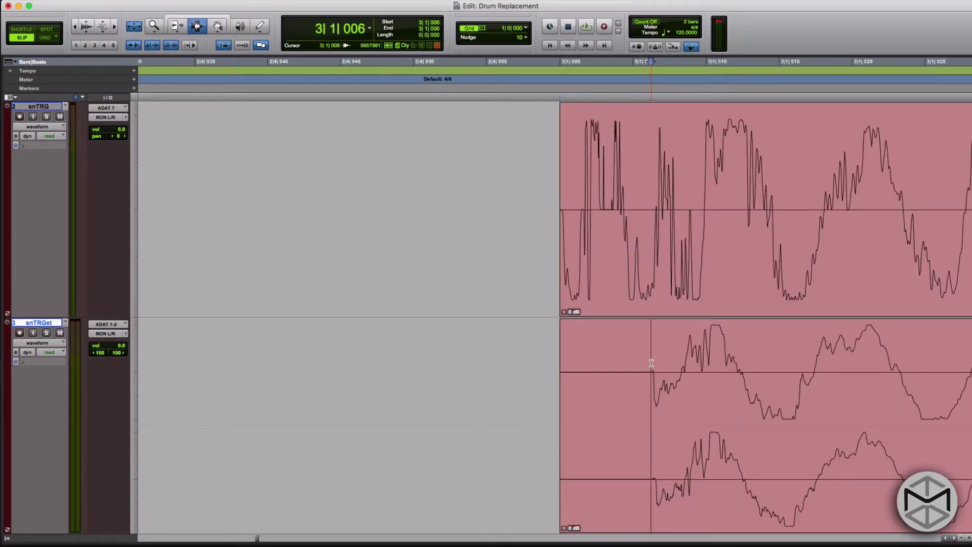
{"action": "key", "text": "a"}
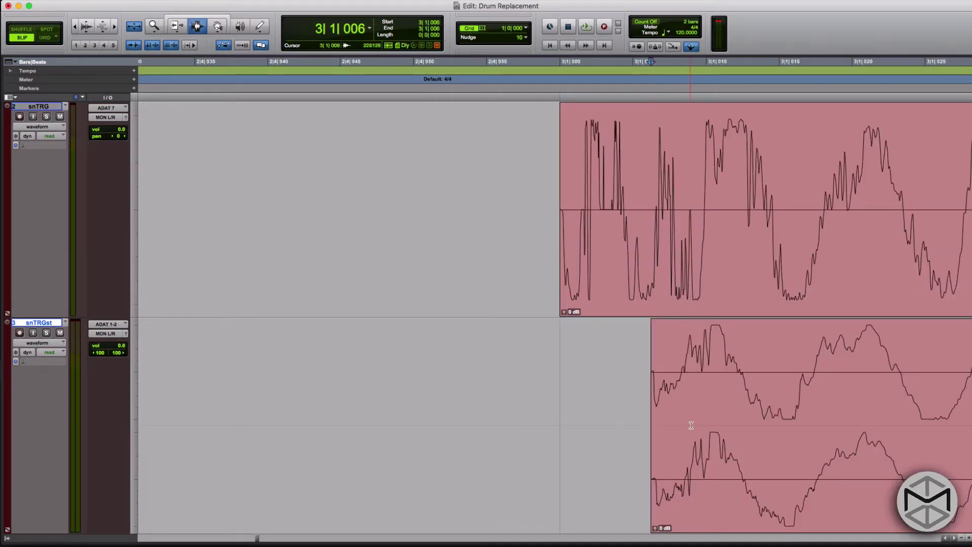
Snap the trimmed stereo snare clip back to the start of bar 3 in Grid mode
{"action": "key", "text": "F8"}
{"action": "left_click_drag", "start_coordinate": [699, 425], "coordinate": [628, 427]}
{"action": "key", "text": "F4"}
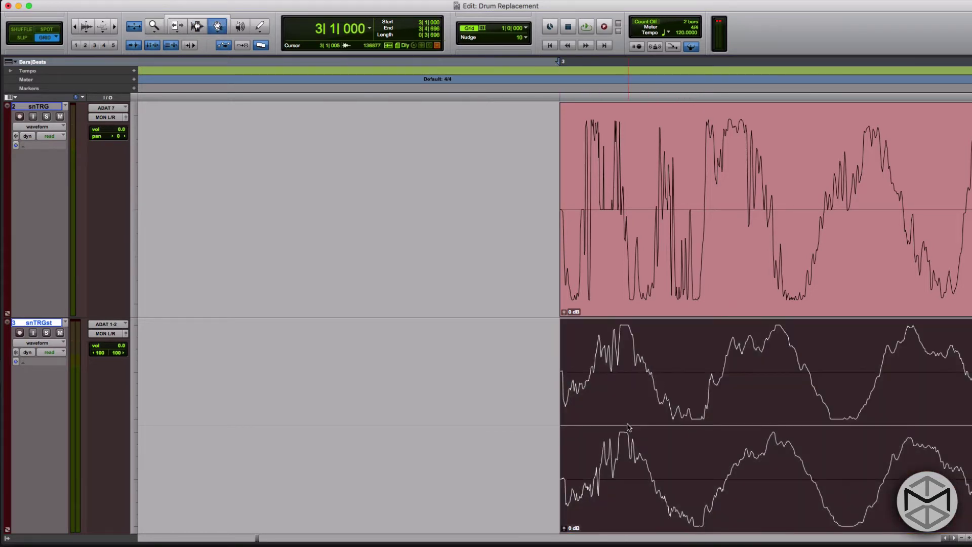
Trim the remaining sliver of silence before the stereo snare's first transient and snap the clip to bar 3 again
{"action": "key", "text": "super+bracketright"}
{"action": "key", "text": "super+bracketright"}
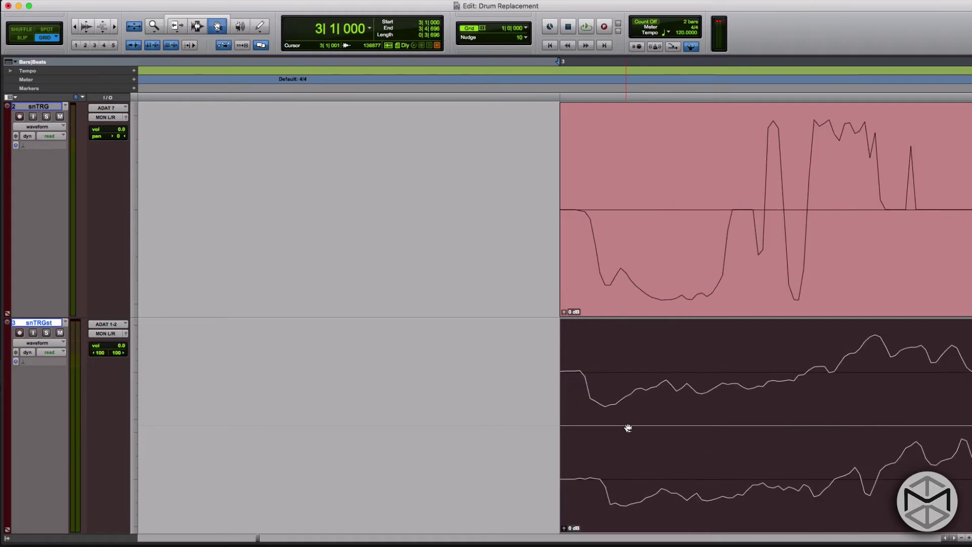
{"action": "key", "text": "super+bracketleft"}
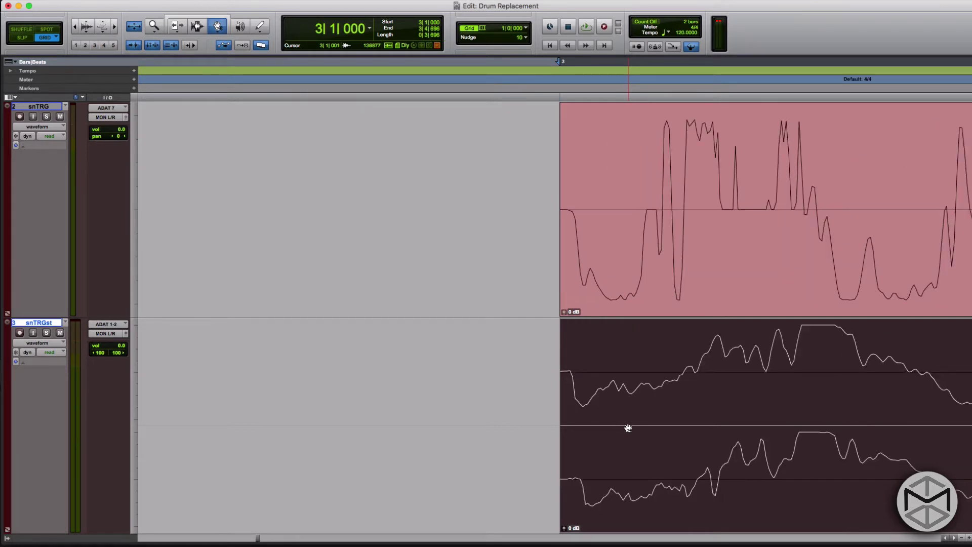
{"action": "key", "text": "F7"}
{"action": "left_click", "coordinate": [569, 375]}
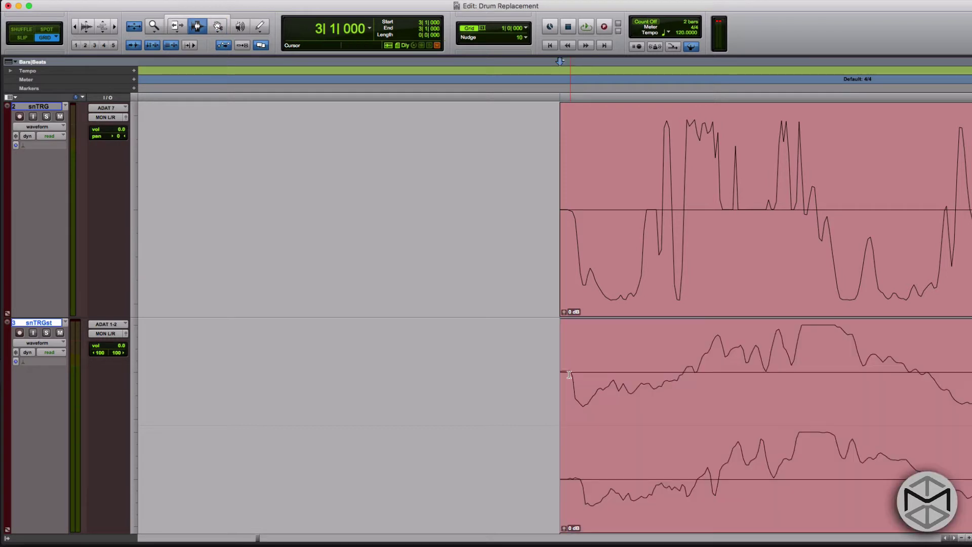
{"action": "key", "text": "F2"}
{"action": "key", "text": "KP_Add"}
{"action": "key", "text": "F8"}
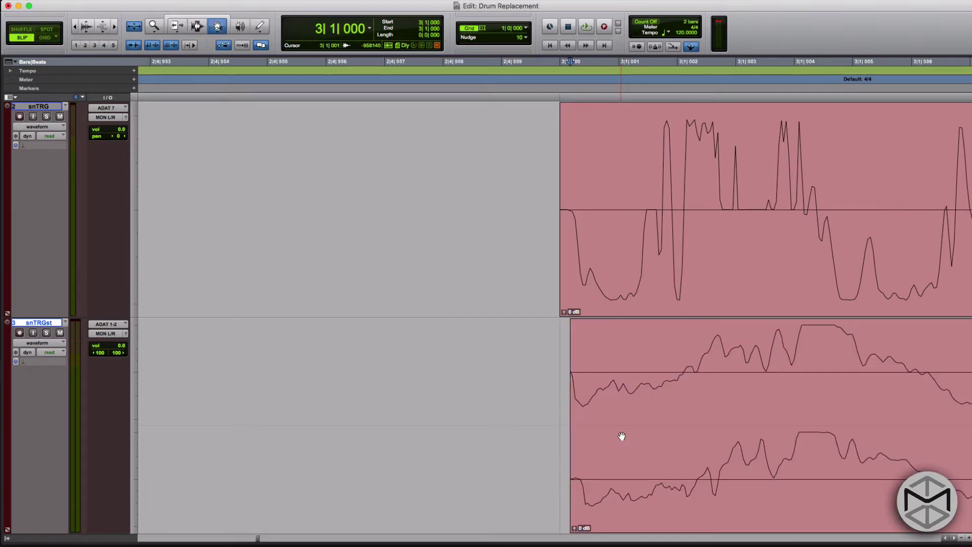
{"action": "key", "text": "F4"}
{"action": "left_click_drag", "start_coordinate": [621, 437], "coordinate": [614, 437]}
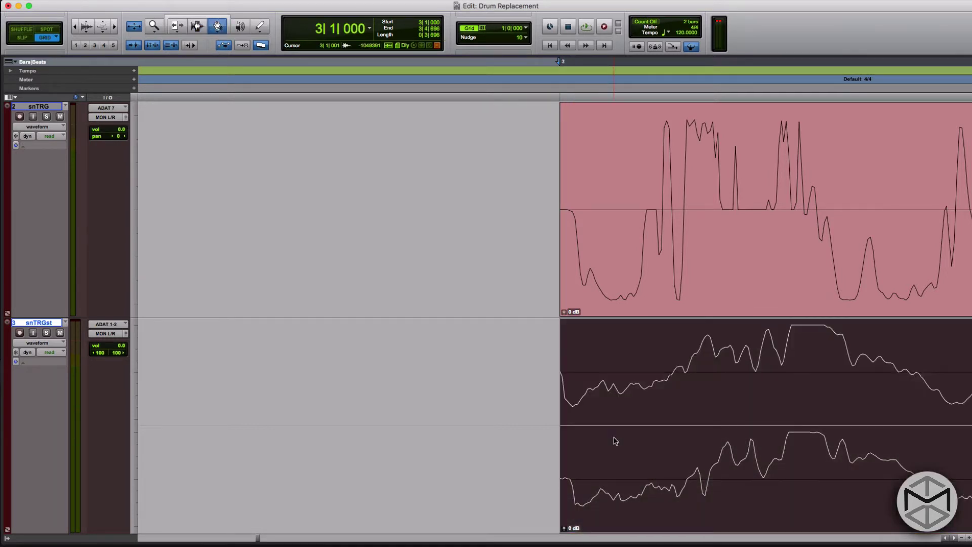
Select both trigger tracks from bar 3 to bar 5 and consolidate each snare sample into a two-bar clip
{"action": "key", "text": "super+bracketleft"}
{"action": "key", "text": "super+bracketleft"}
{"action": "key", "text": "super+bracketleft"}
{"action": "key", "text": "super+bracketleft"}
{"action": "key", "text": "super+bracketleft"}
{"action": "key", "text": "super+bracketleft"}
{"action": "key", "text": "super+bracketleft"}
{"action": "key", "text": "super+bracketleft"}
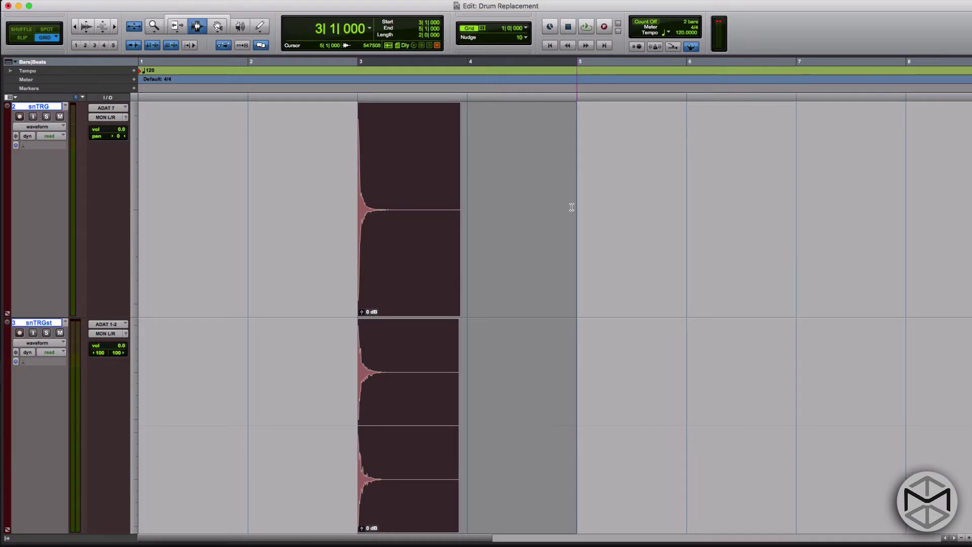
{"action": "left_click", "coordinate": [640, 206], "text": "shift"}
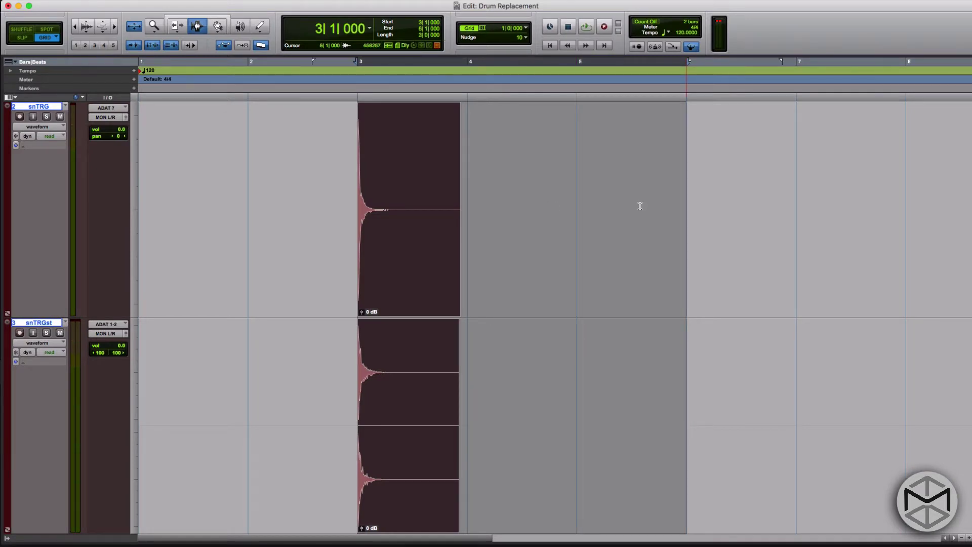
{"action": "key", "text": "ctrl+Down"}
{"action": "key", "text": "ctrl+Down"}
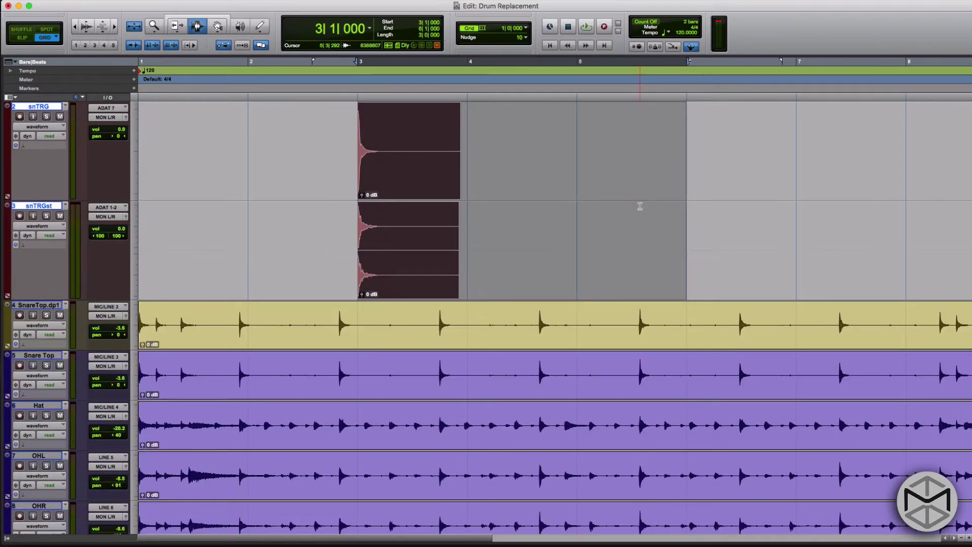
{"action": "left_click", "coordinate": [572, 164], "text": "shift"}
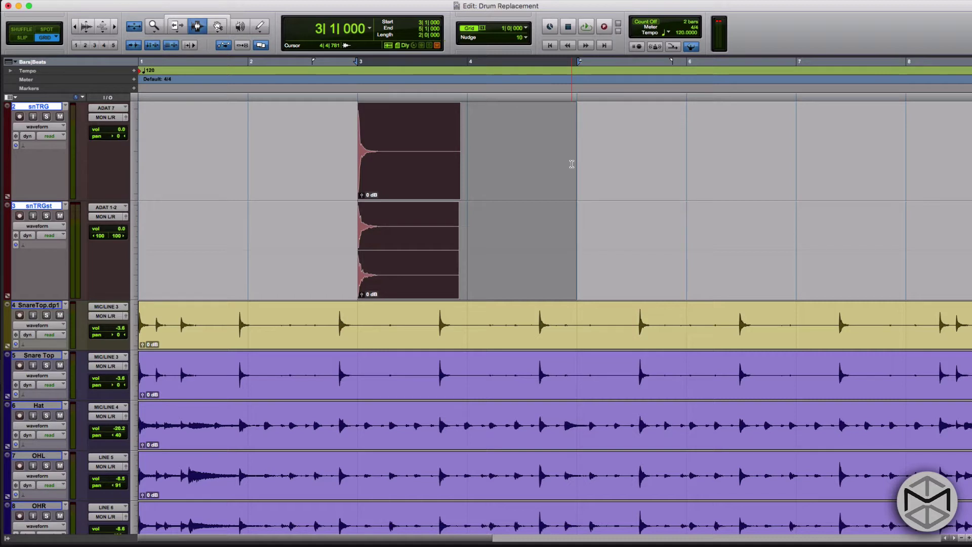
{"action": "key", "text": "alt+shift+3"}
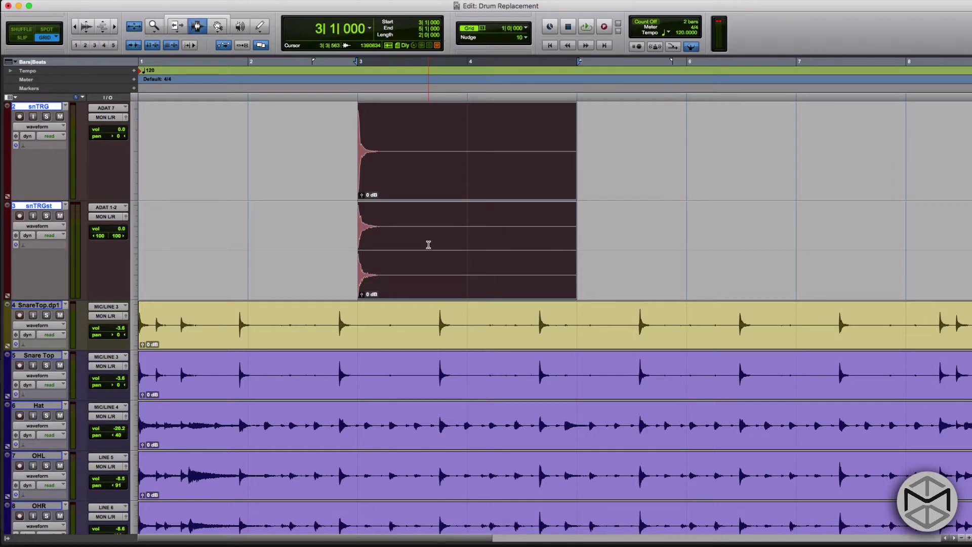
Solo both trigger tracks and insert UAD Little Labs IBP (stereo) on the snTRGst track in the Mix window
{"action": "key", "text": "shift+s"}
{"action": "key", "text": "super+equal"}
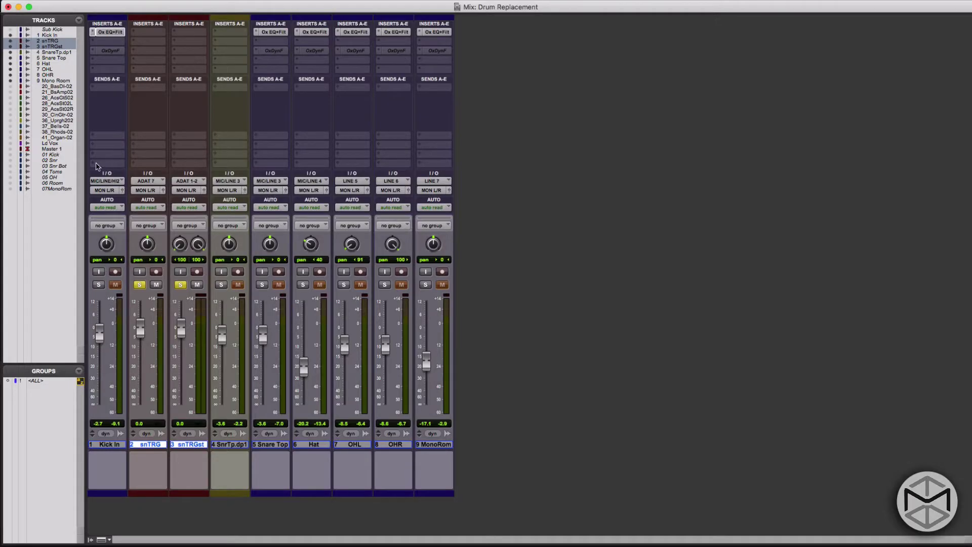
{"action": "left_click", "coordinate": [192, 449]}
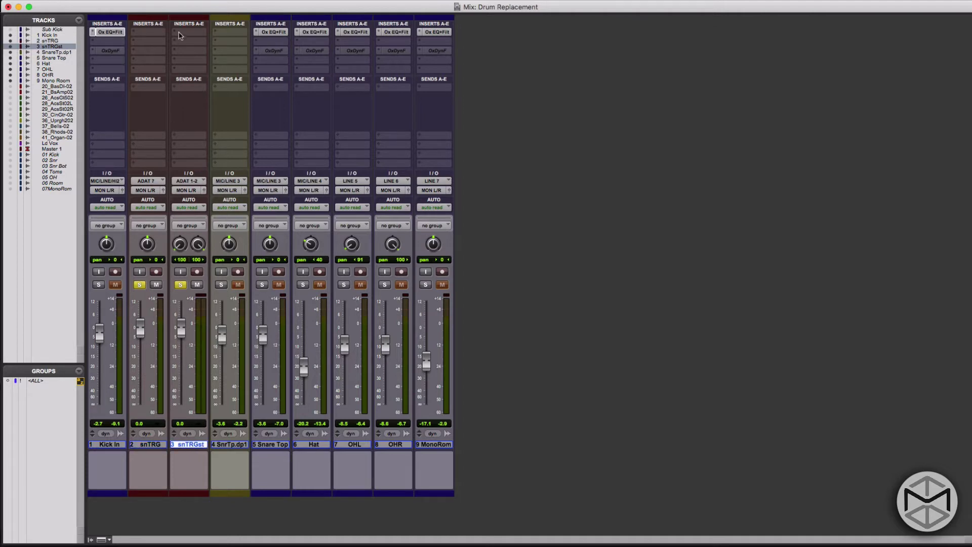
{"action": "left_click", "coordinate": [180, 34]}
{"action": "left_click", "coordinate": [208, 18]}
{"action": "type", "text": "little"}
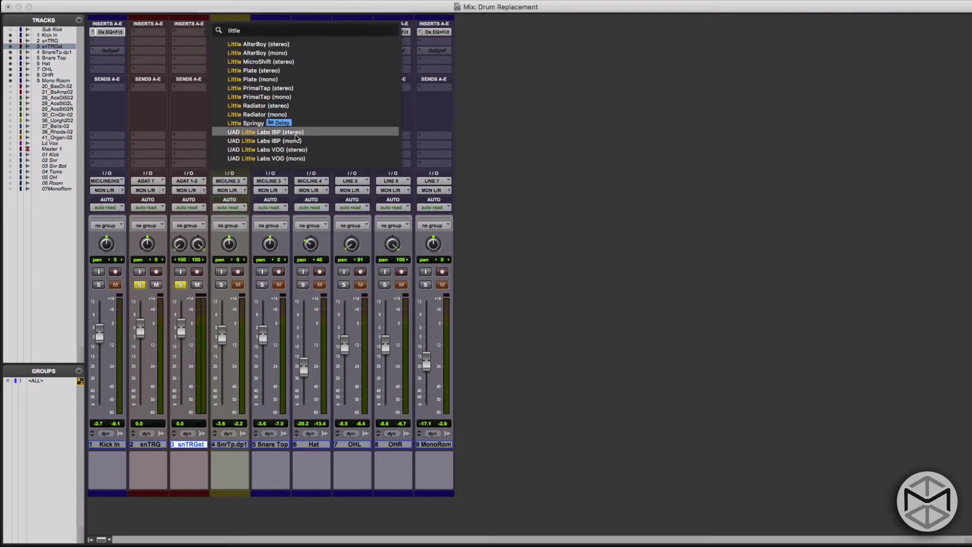
{"action": "left_click", "coordinate": [296, 140]}
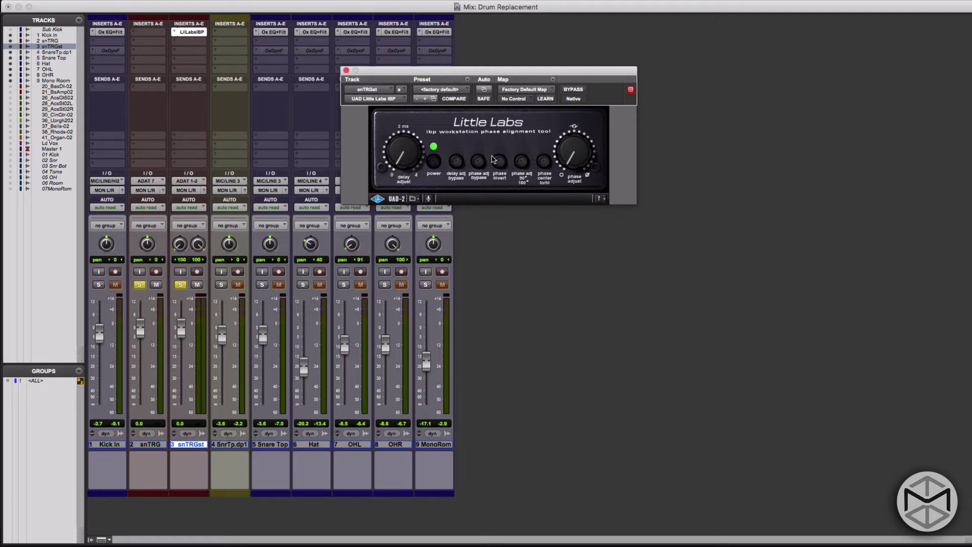
Audition both samples with phase invert engaged in Little Labs IBP, and return to the Edit window with the plug-in moved clear of the clips
{"action": "key", "text": "space"}
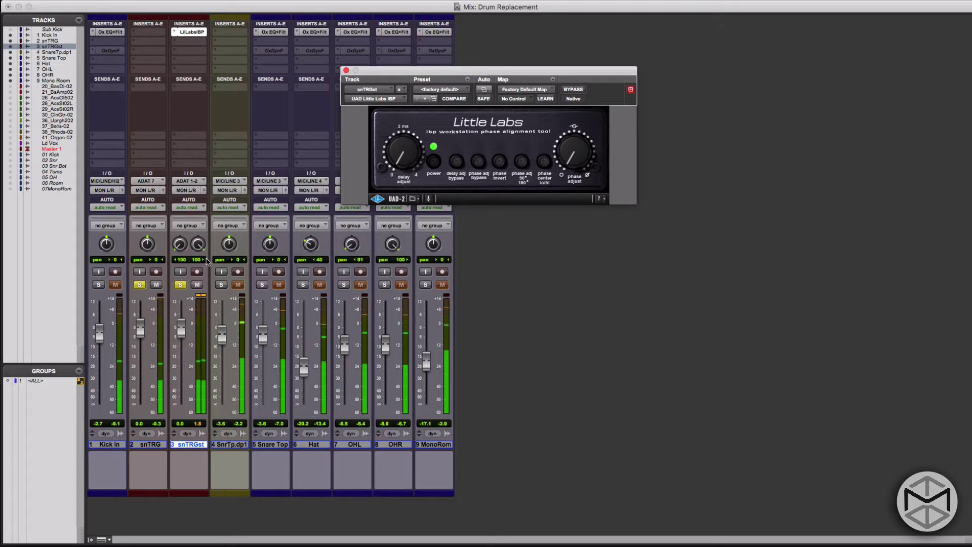
{"action": "left_click", "coordinate": [500, 163]}
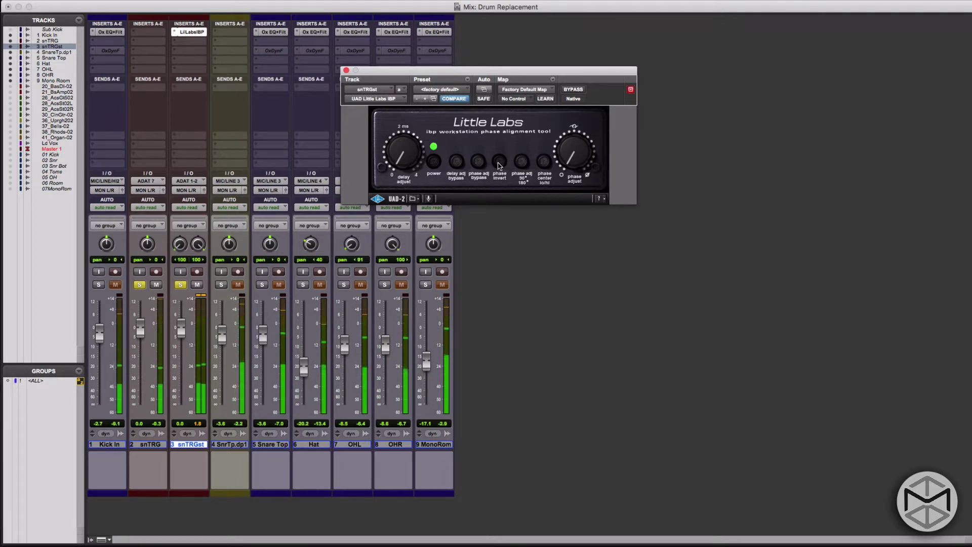
{"action": "key", "text": "super+equal"}
{"action": "key", "text": "space"}
{"action": "left_click_drag", "start_coordinate": [387, 72], "coordinate": [690, 83]}
Lower the clip gain of both consolidated snare clips to -8.0 dB
{"action": "left_click", "coordinate": [451, 167]}
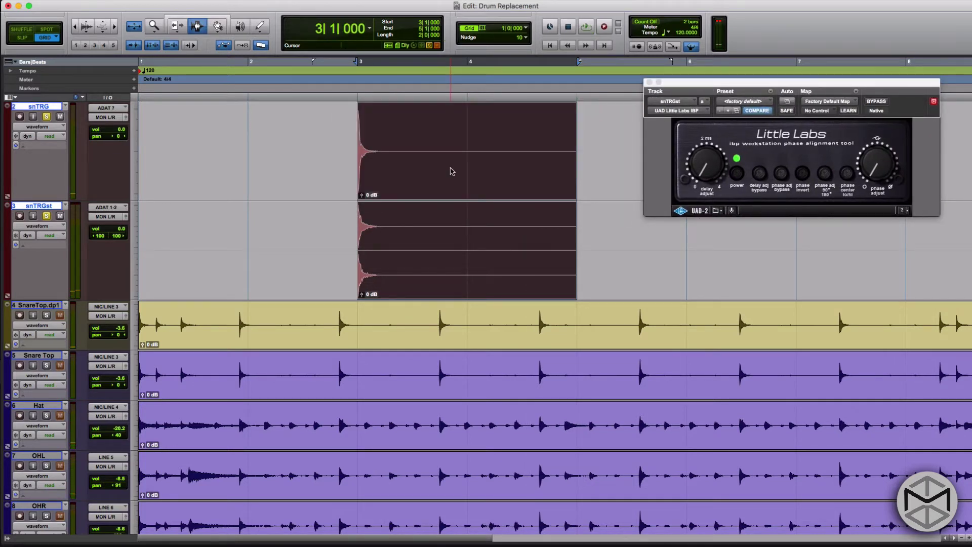
{"action": "key", "text": "ctrl+shift+Down"}
{"action": "key", "text": "ctrl+shift+Down"}
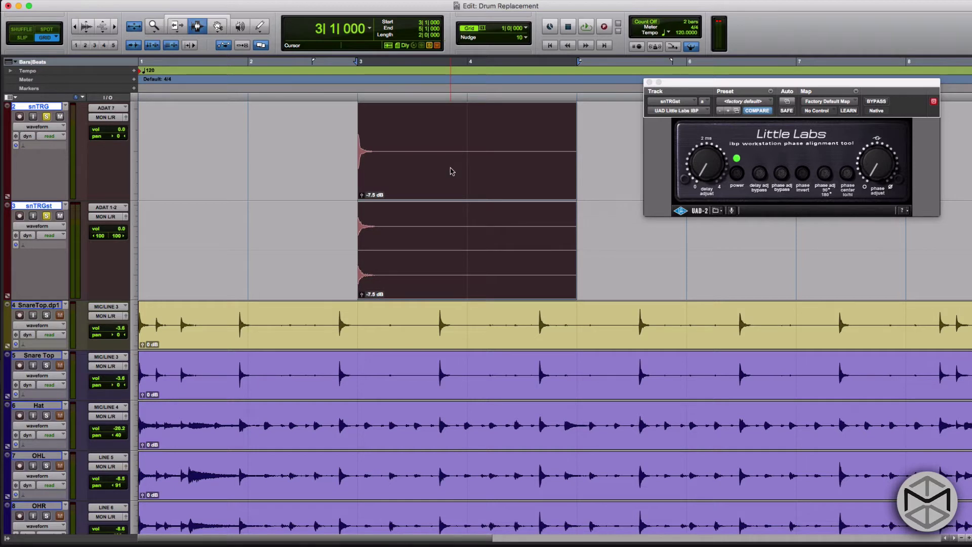
Play the lowered samples, shorten the loop to bar 3 through bar 4, and switch phase invert off during playback to compare
{"action": "key", "text": "space"}
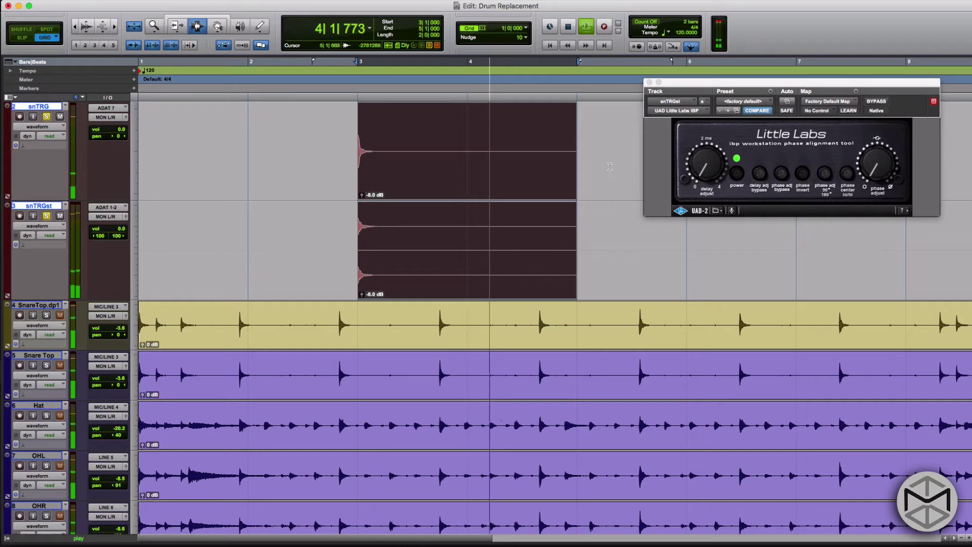
{"action": "key", "text": "space"}
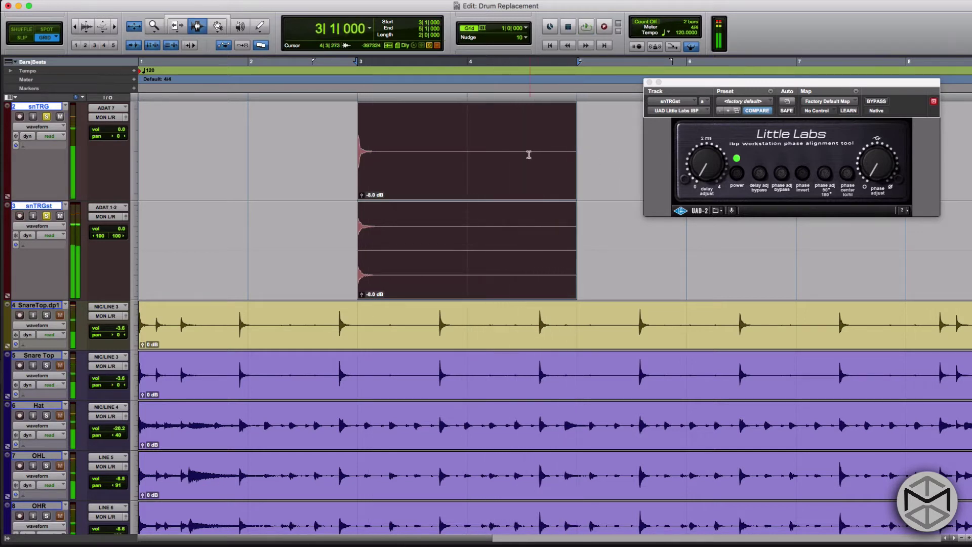
{"action": "left_click", "coordinate": [478, 155], "text": "shift"}
{"action": "key", "text": "space"}
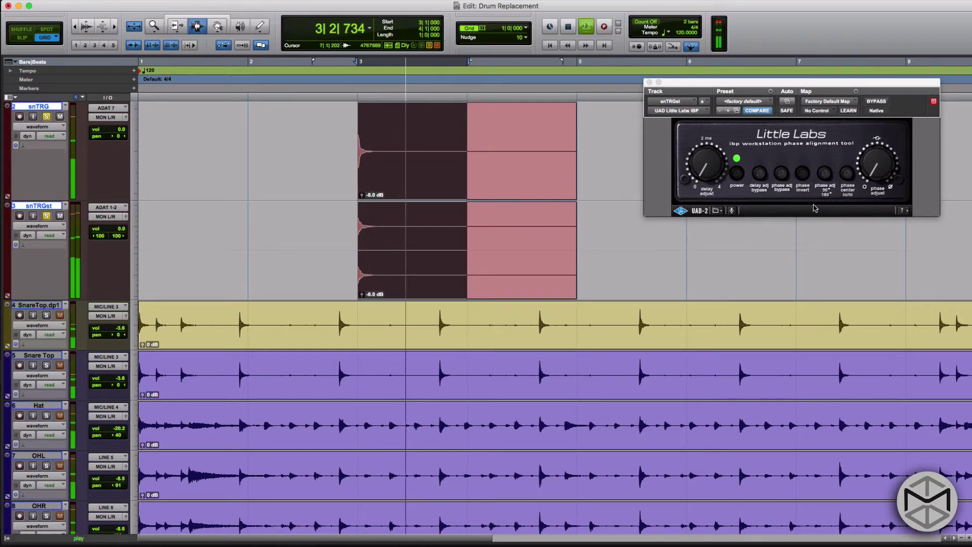
{"action": "left_click", "coordinate": [802, 177]}
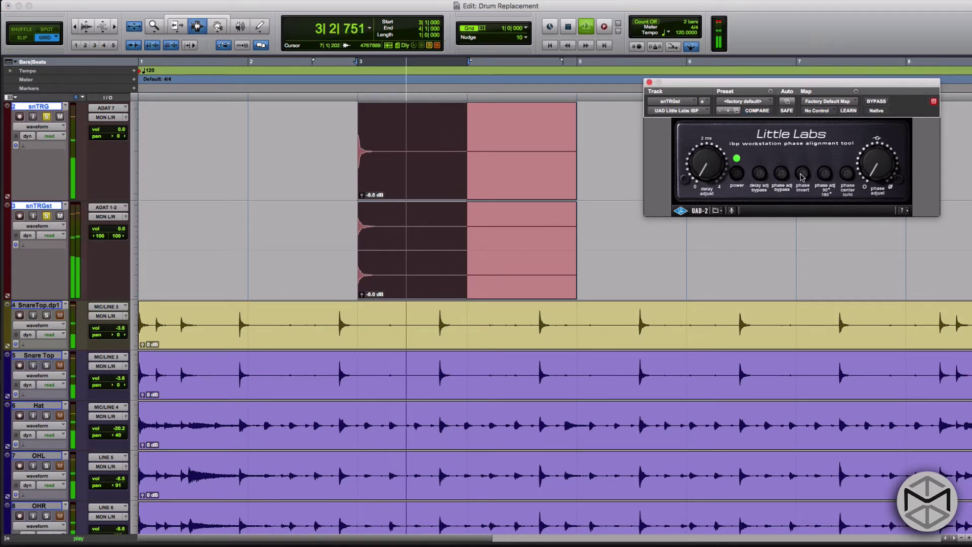
Stop playback, close Little Labs IBP and remove it from the snTRGst track in the Mix window, returning to the Edit window
{"action": "left_click", "coordinate": [650, 82]}
{"action": "key", "text": "space"}
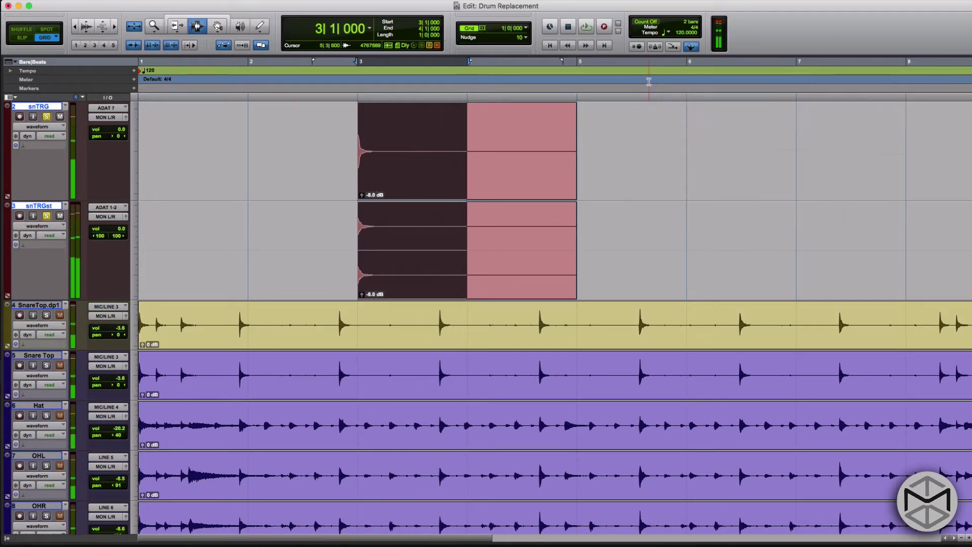
{"action": "key", "text": "super+equal"}
{"action": "left_click", "coordinate": [176, 33]}
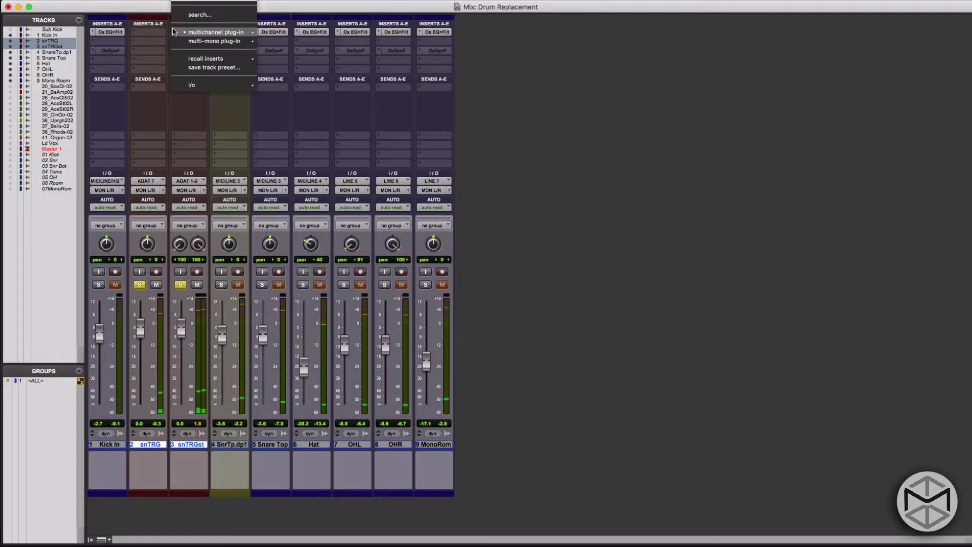
{"action": "key", "text": "Escape"}
{"action": "key", "text": "super+equal"}
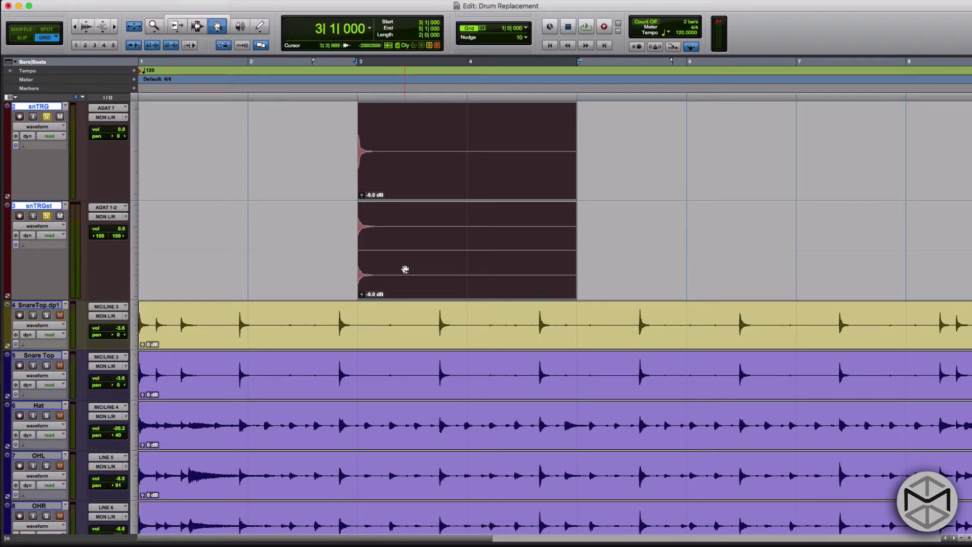
Move both consolidated snare sample clips together so they start at bar 2 (2|1|000)
{"action": "left_click_drag", "start_coordinate": [405, 269], "coordinate": [312, 257]}
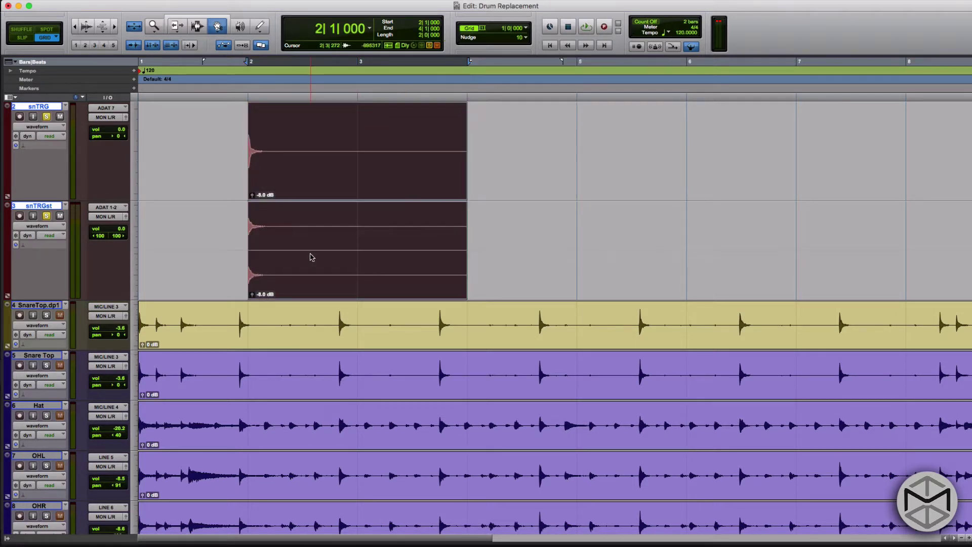
{"action": "key", "text": "super+bracketleft"}
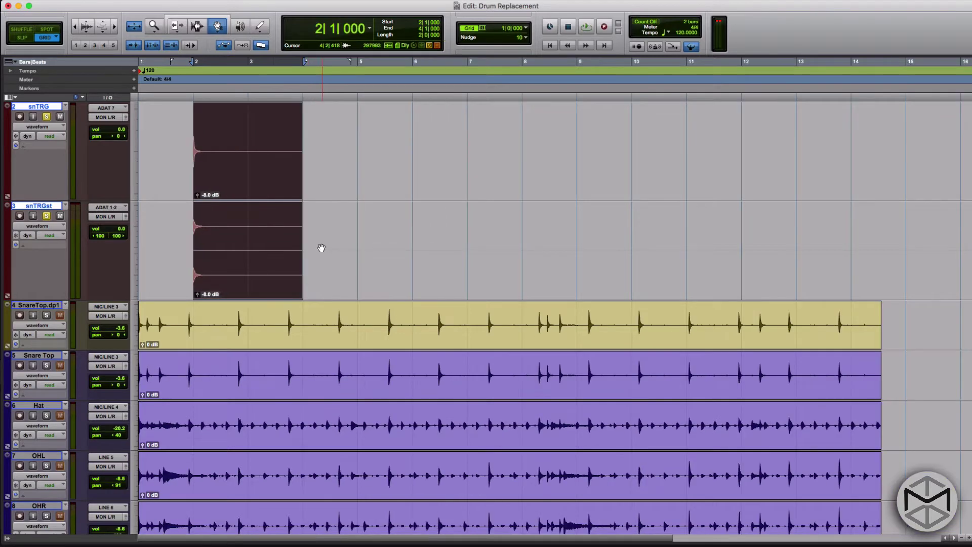
{"action": "key", "text": "super+bracketright"}
{"action": "key", "text": "super+bracketleft"}
Select the SnareTop.dp1 clip, increase its track height and solo the track
{"action": "left_click", "coordinate": [270, 334]}
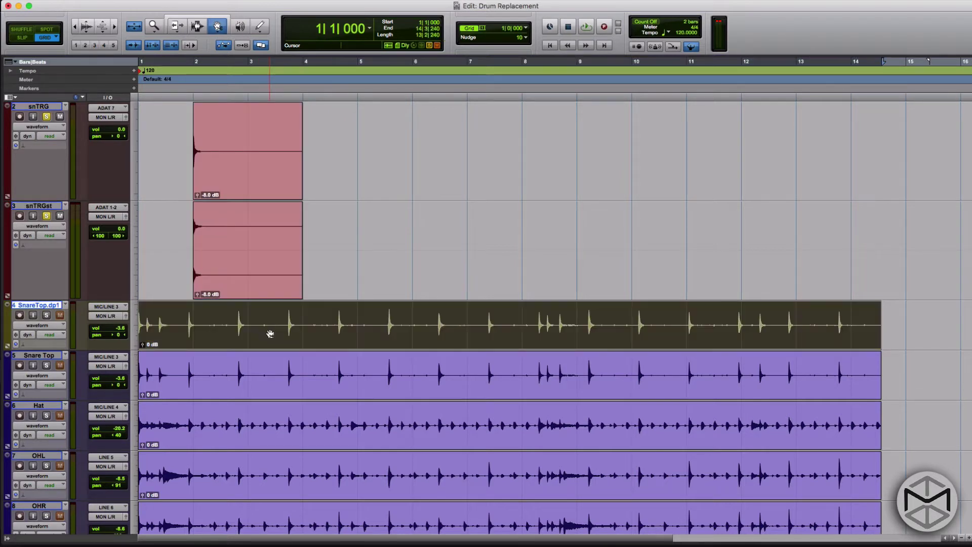
{"action": "key", "text": "ctrl+Up"}
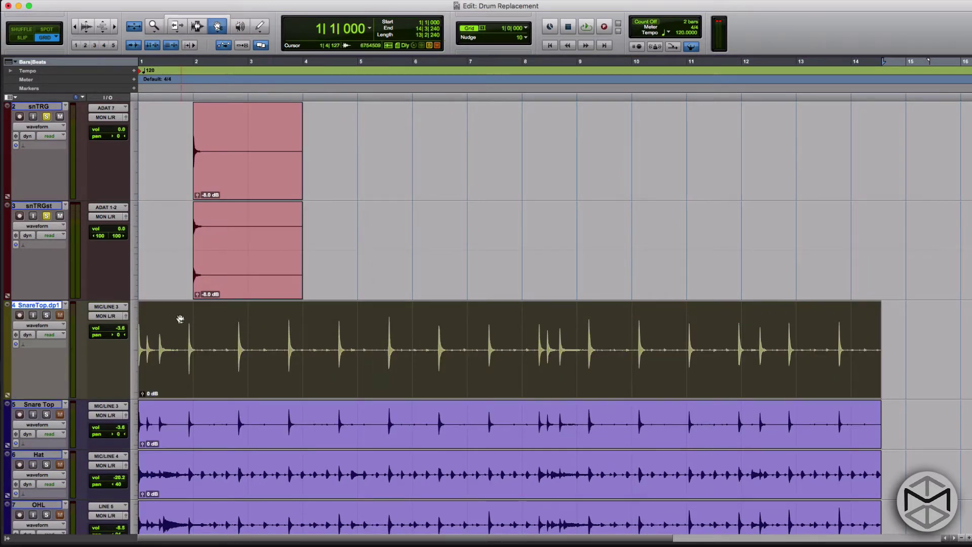
{"action": "left_click", "coordinate": [47, 316]}
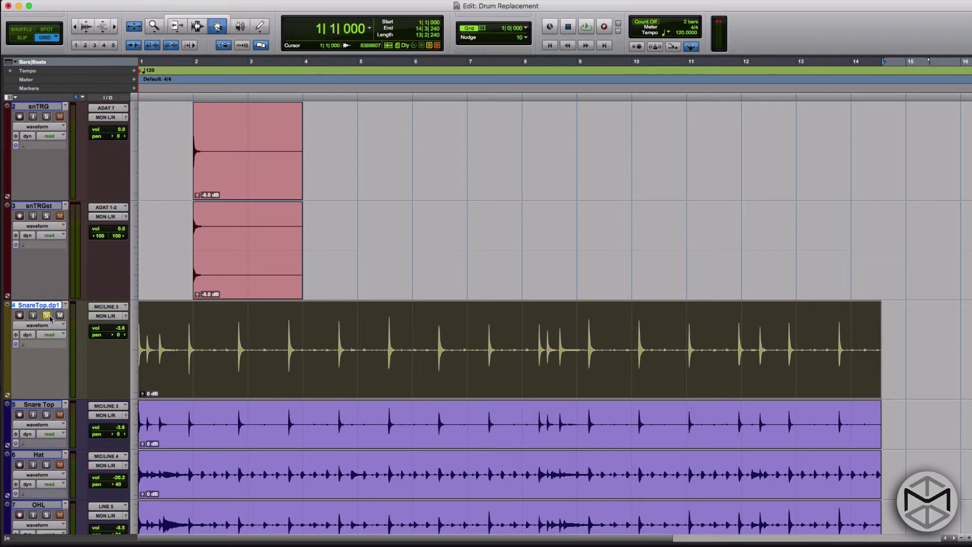
Open Beat Detective for the selected clip and set its operation to Clip Separation
{"action": "key", "text": "super+8"}
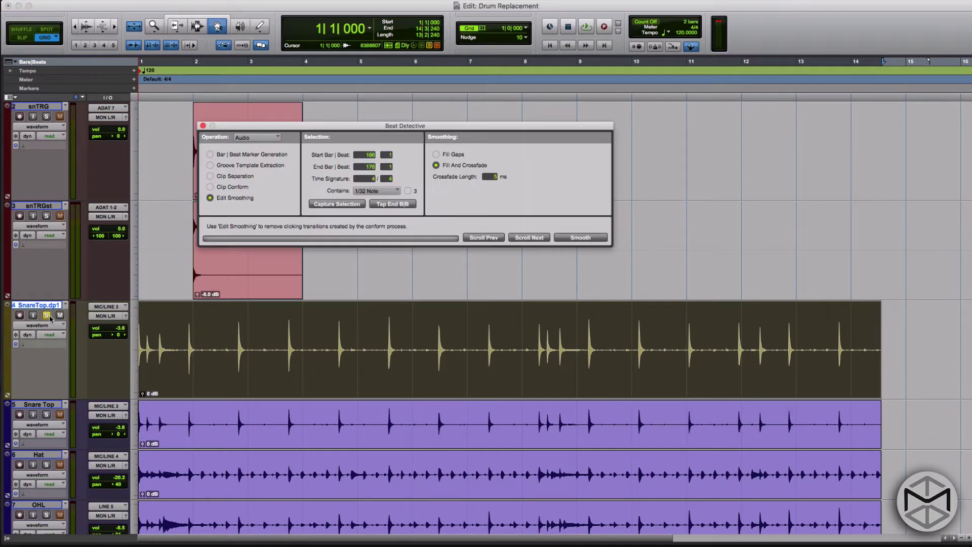
{"action": "left_click_drag", "start_coordinate": [405, 130], "coordinate": [507, 139]}
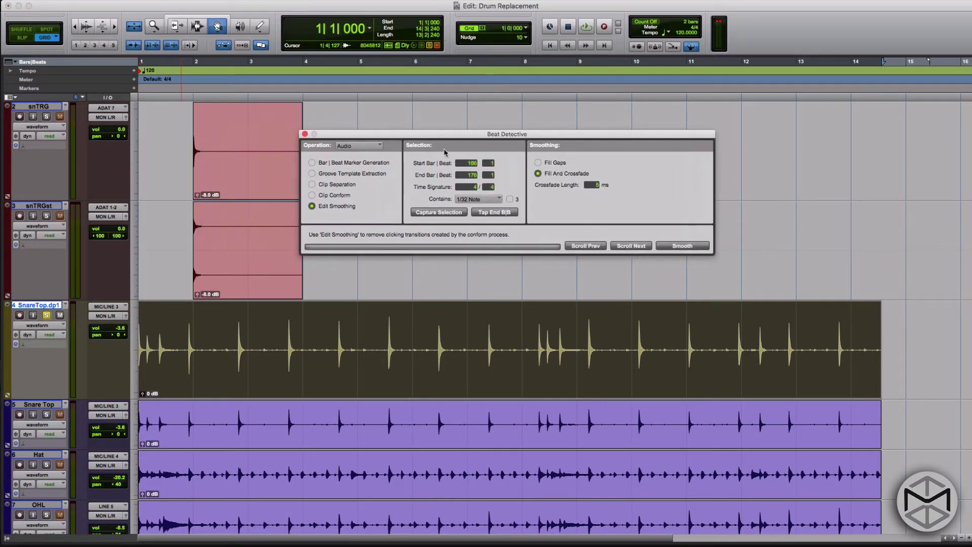
{"action": "left_click", "coordinate": [312, 185]}
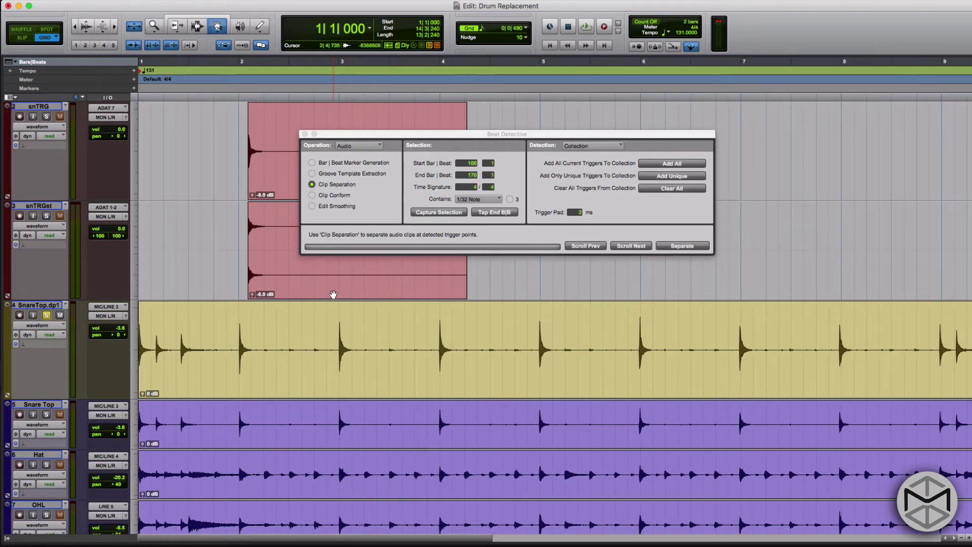
Compare the snare hits with the grid and set Beat Detective's Contains value to 1/8 Note
{"action": "key", "text": "super+bracketright"}
{"action": "key", "text": "super+bracketleft"}
{"action": "key", "text": "super+bracketleft"}
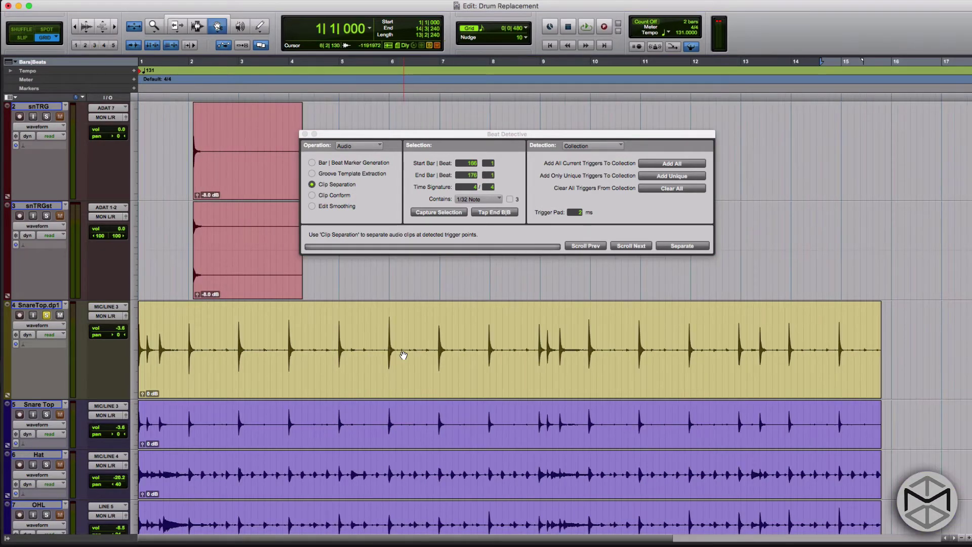
{"action": "key", "text": "super+bracketright"}
{"action": "scroll", "coordinate": [447, 390], "scroll_direction": "right", "scroll_amount": 3}
{"action": "scroll", "coordinate": [448, 389], "scroll_direction": "right", "scroll_amount": 3}
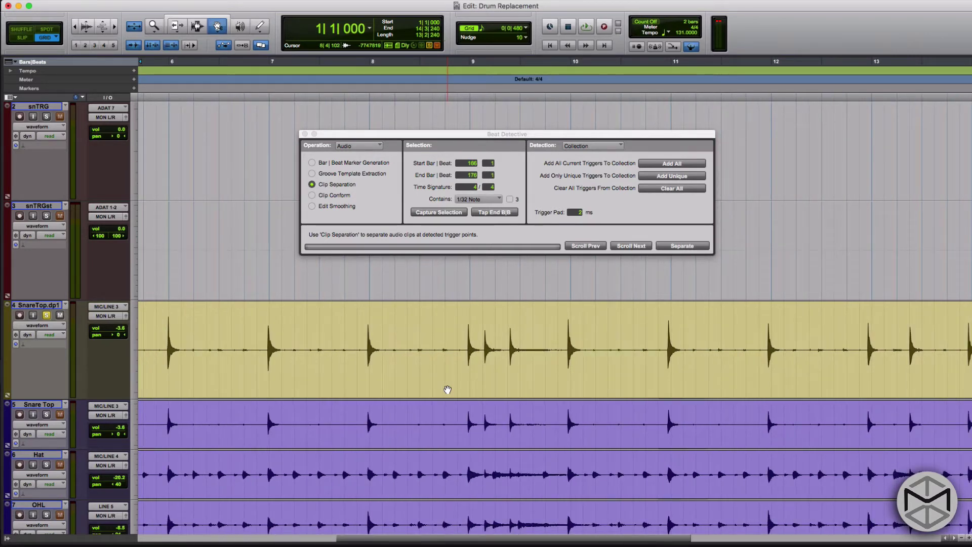
{"action": "key", "text": "ctrl+alt+KP_Add"}
{"action": "left_click", "coordinate": [485, 32]}
{"action": "left_click", "coordinate": [501, 29]}
{"action": "left_click", "coordinate": [480, 200]}
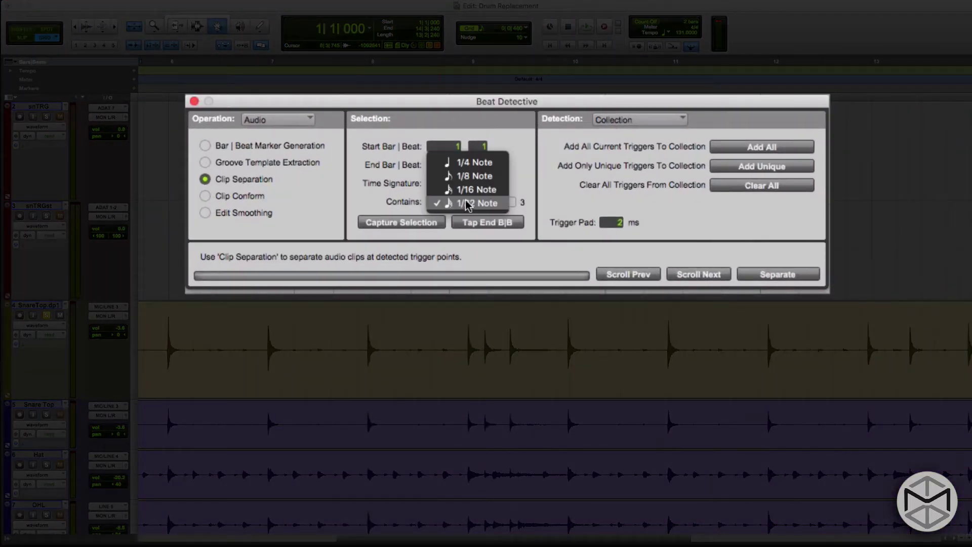
{"action": "left_click", "coordinate": [473, 175]}
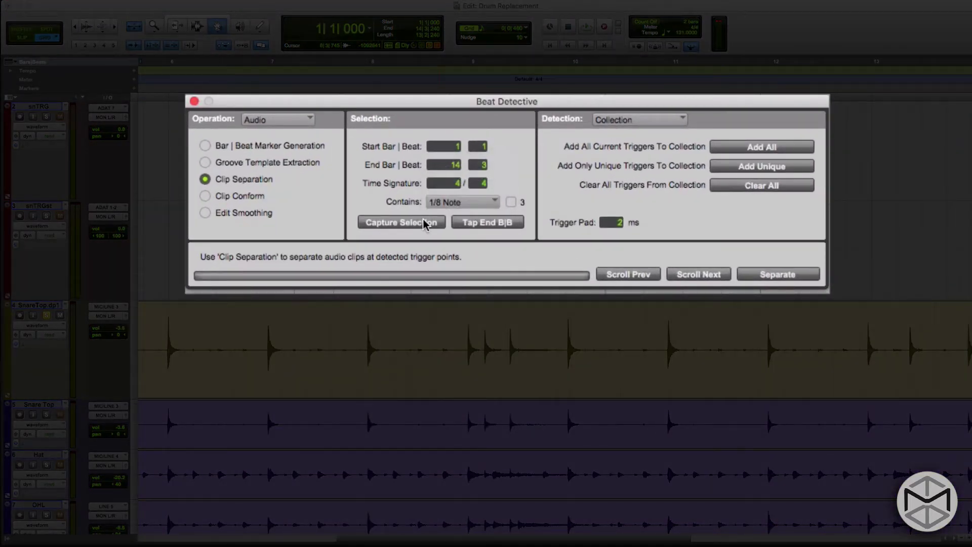
Select the SnareTop.dp1 clip and capture its full range, 1|1 to 15|4, as the Beat Detective selection
{"action": "left_click", "coordinate": [463, 337]}
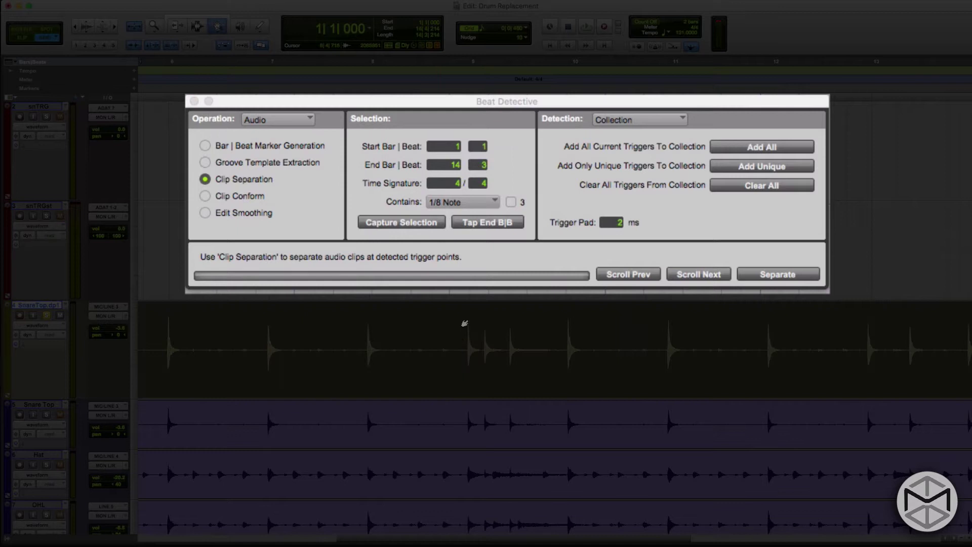
{"action": "left_click", "coordinate": [424, 222]}
{"action": "key", "text": "alt+f"}
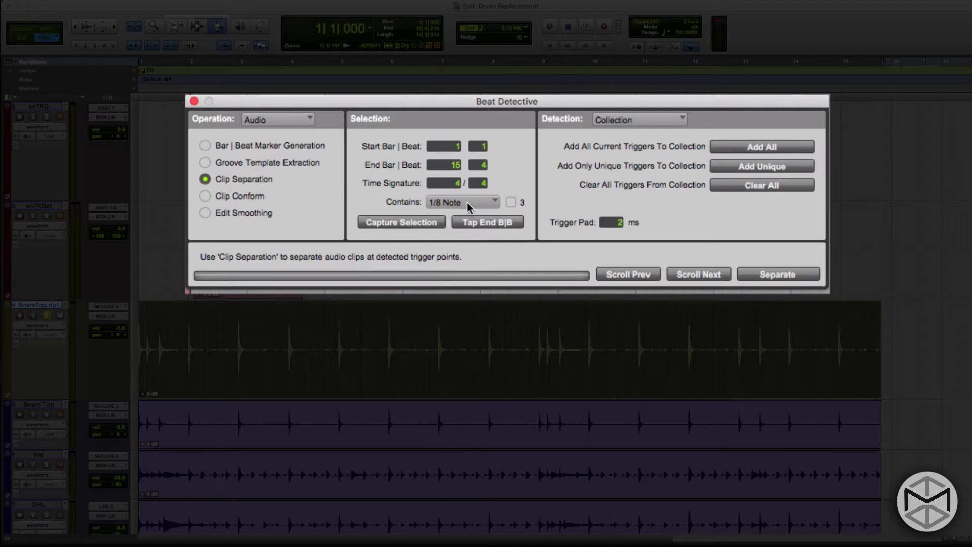
{"action": "key", "text": "super+bracketright"}
{"action": "key", "text": "super+bracketright"}
{"action": "key", "text": "super+bracketright"}
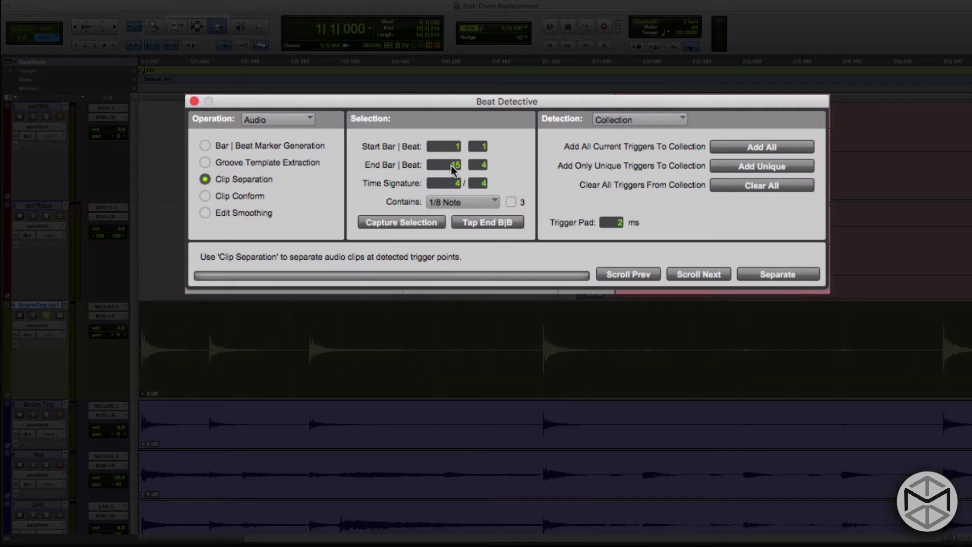
{"action": "key", "text": "Right"}
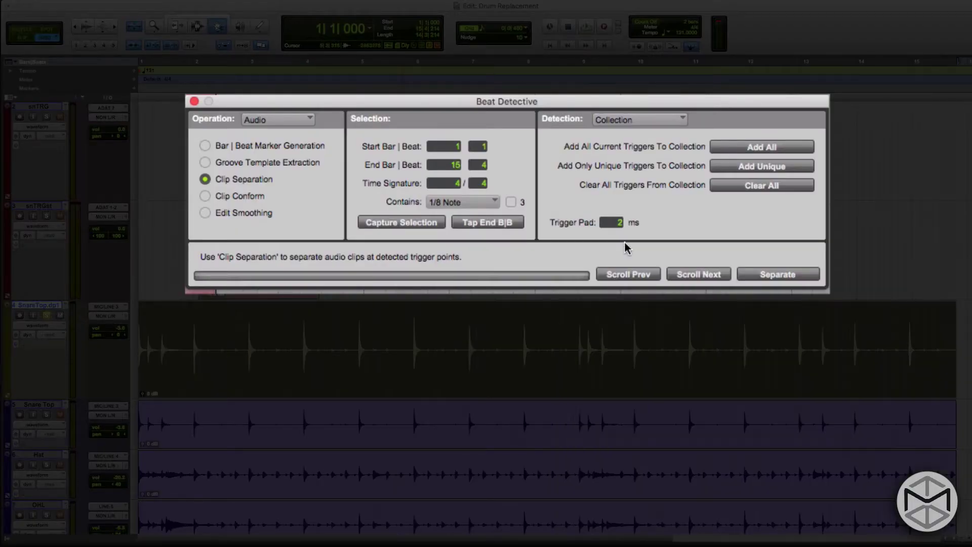
Set detection to Normal with Low Emphasis analysis and analyze the selected snare clip
{"action": "left_click", "coordinate": [661, 120]}
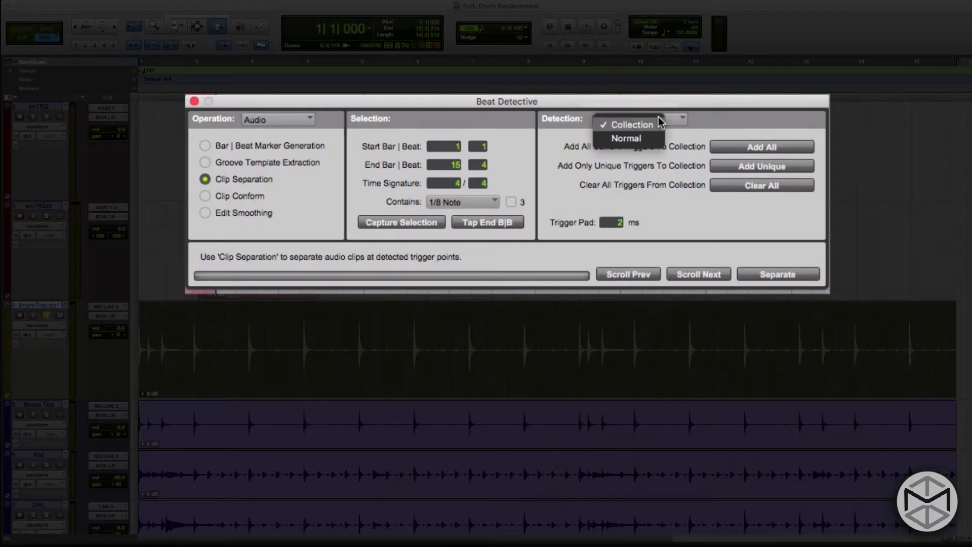
{"action": "left_click", "coordinate": [647, 139]}
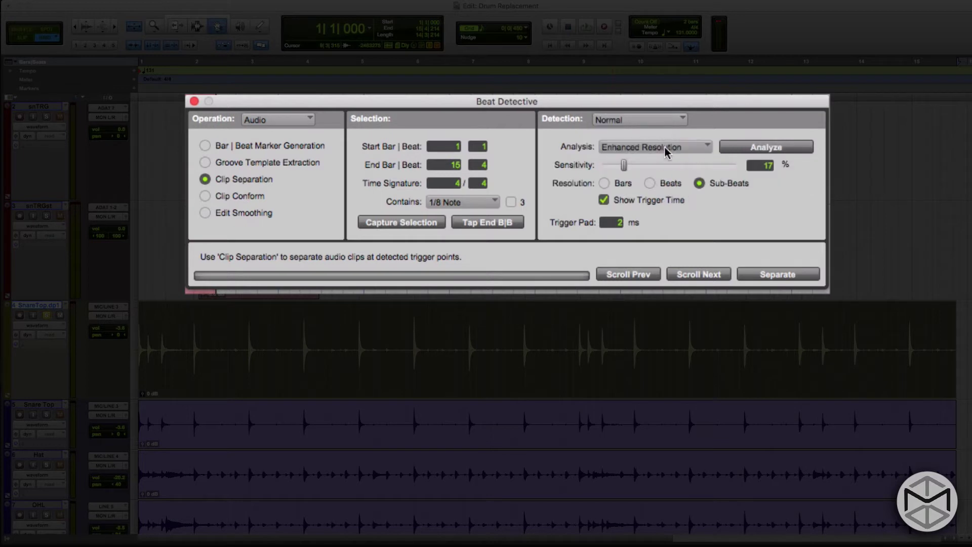
{"action": "left_click", "coordinate": [667, 147]}
{"action": "left_click", "coordinate": [667, 135]}
{"action": "left_click", "coordinate": [742, 148]}
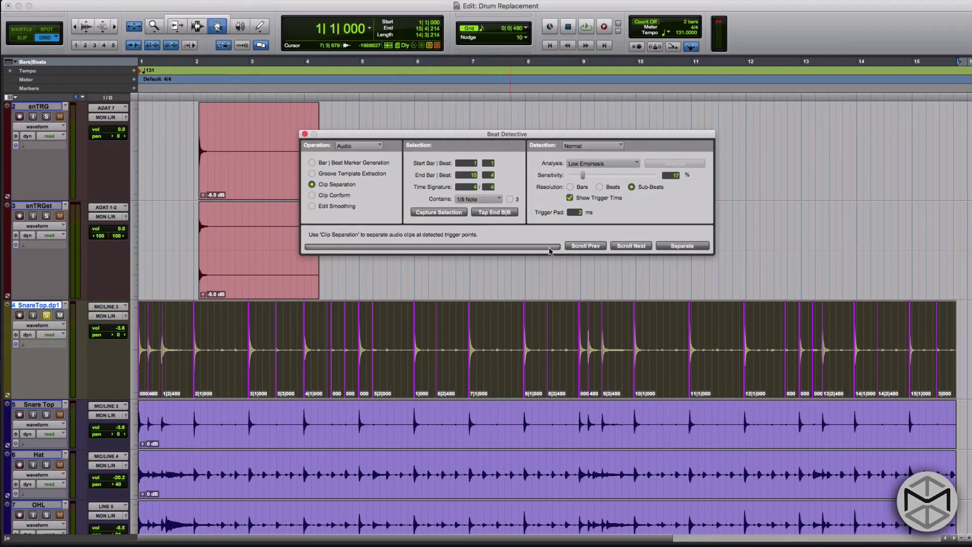
Examine the detected triggers against the snare transients, stepping through them from bar 1 to 4|1|000
{"action": "key", "text": "super+bracketright"}
{"action": "key", "text": "super+bracketright"}
{"action": "key", "text": "super+bracketright"}
{"action": "key", "text": "super+bracketright"}
{"action": "key", "text": "super+bracketright"}
{"action": "key", "text": "super+bracketright"}
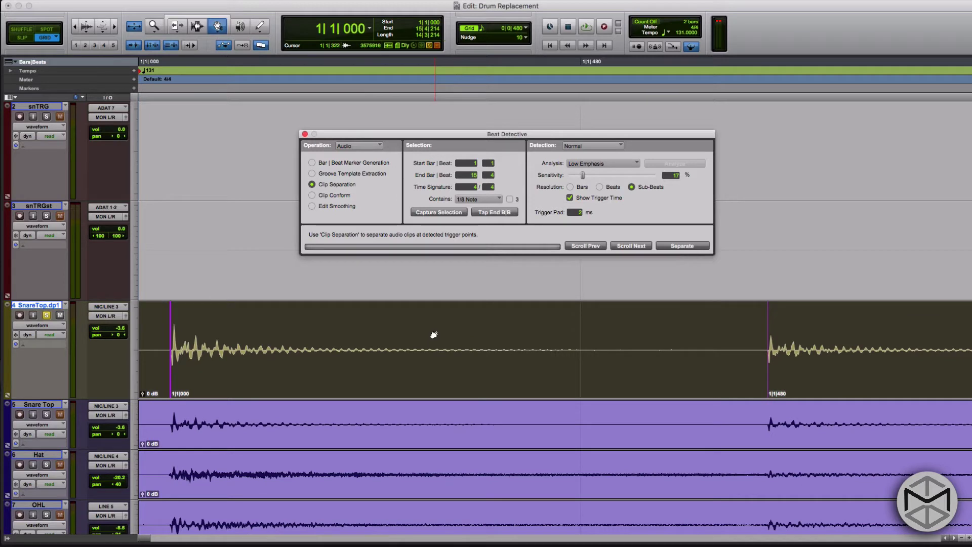
{"action": "scroll", "coordinate": [434, 336], "scroll_direction": "up", "scroll_amount": 2}
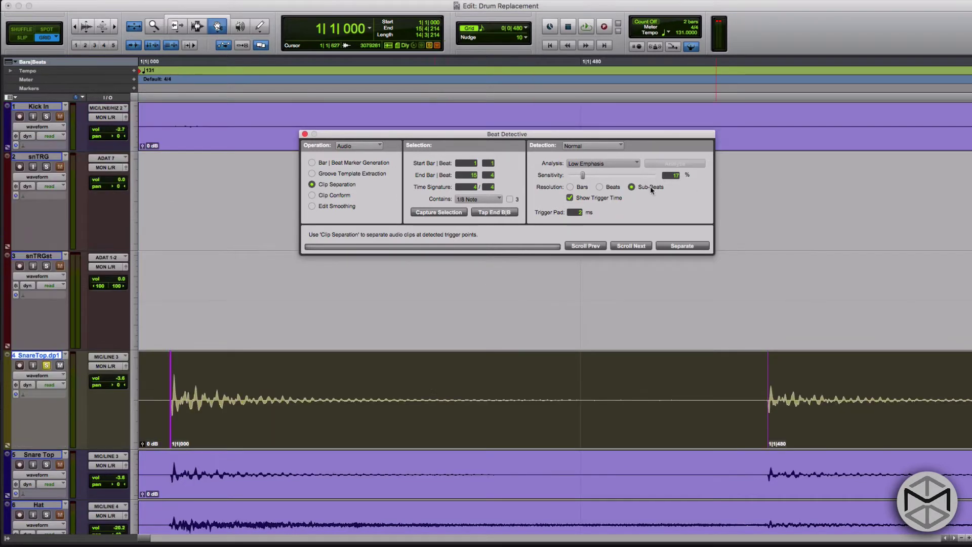
{"action": "left_click", "coordinate": [628, 246]}
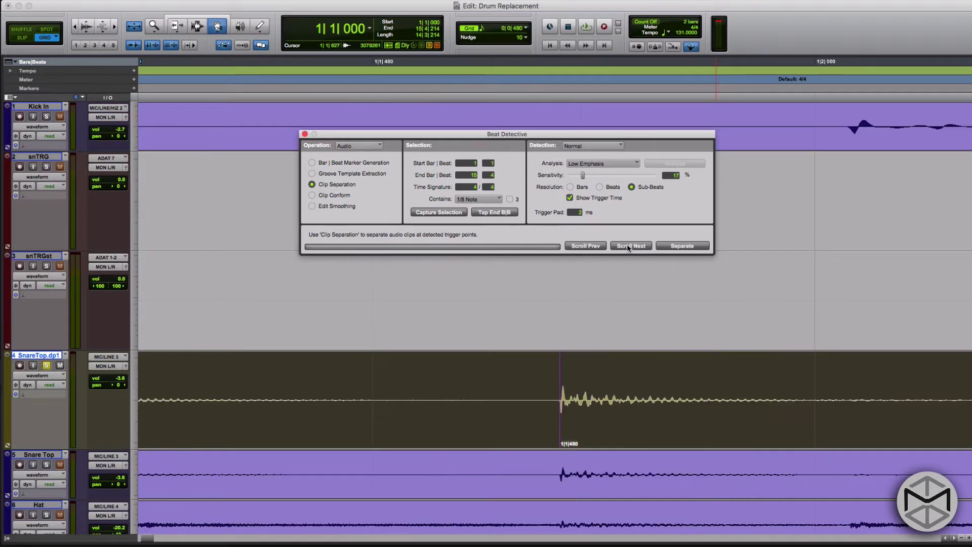
{"action": "left_click", "coordinate": [628, 246]}
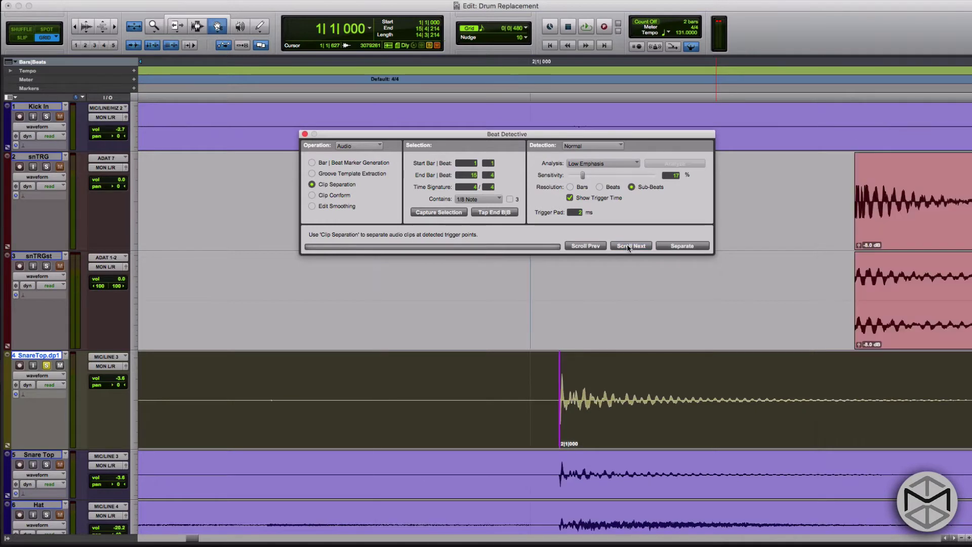
{"action": "left_click", "coordinate": [628, 246]}
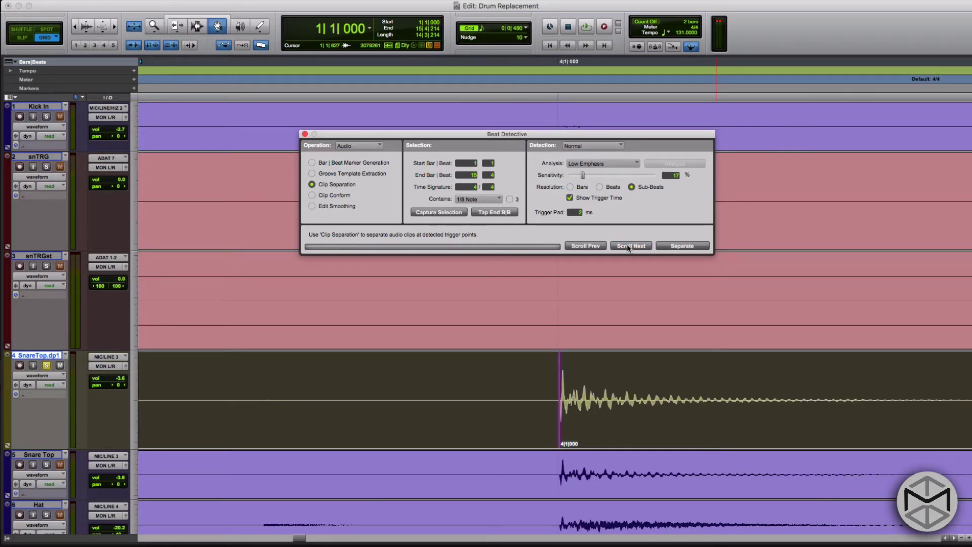
Step back to delete the false trigger at 3|3|000, and continue to the trigger at 4|2|480
{"action": "left_click", "coordinate": [593, 247]}
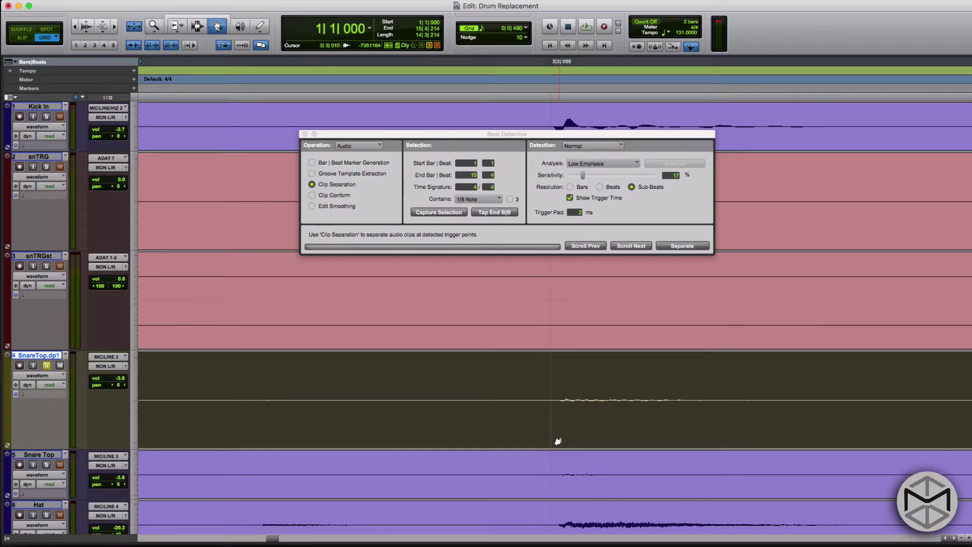
{"action": "left_click", "coordinate": [628, 247]}
{"action": "left_click", "coordinate": [628, 246]}
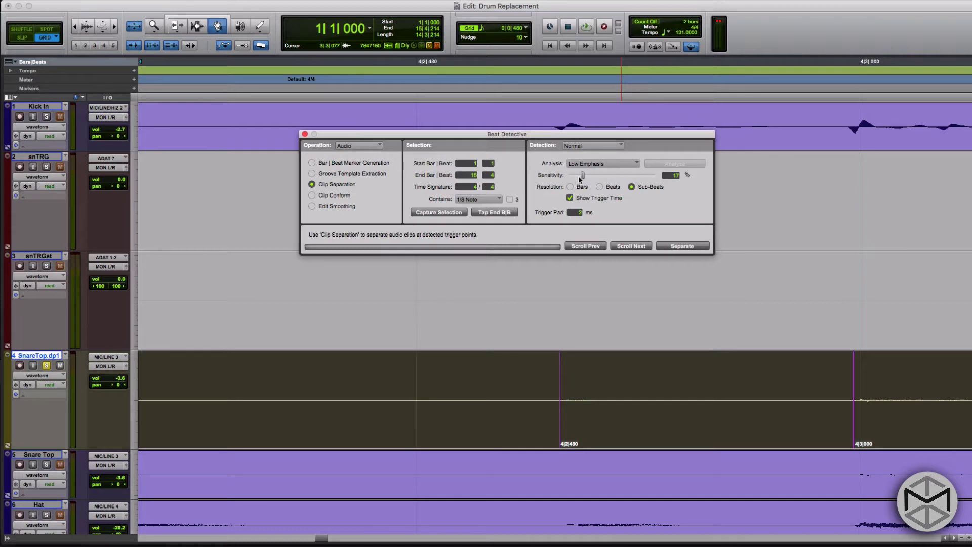
Lower the detection sensitivity slightly and delete the remaining false trigger at 4|4|000
{"action": "left_click_drag", "start_coordinate": [582, 175], "coordinate": [580, 175]}
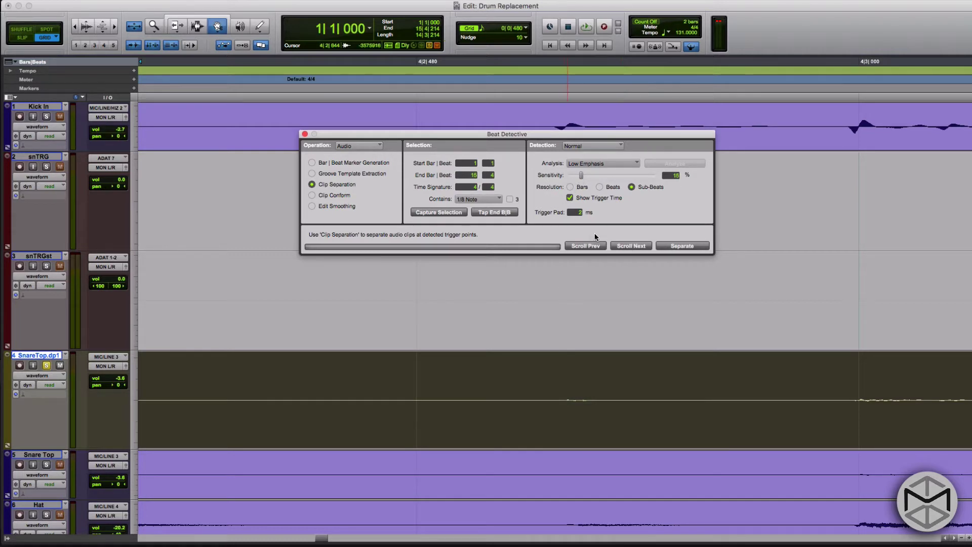
{"action": "left_click", "coordinate": [621, 247]}
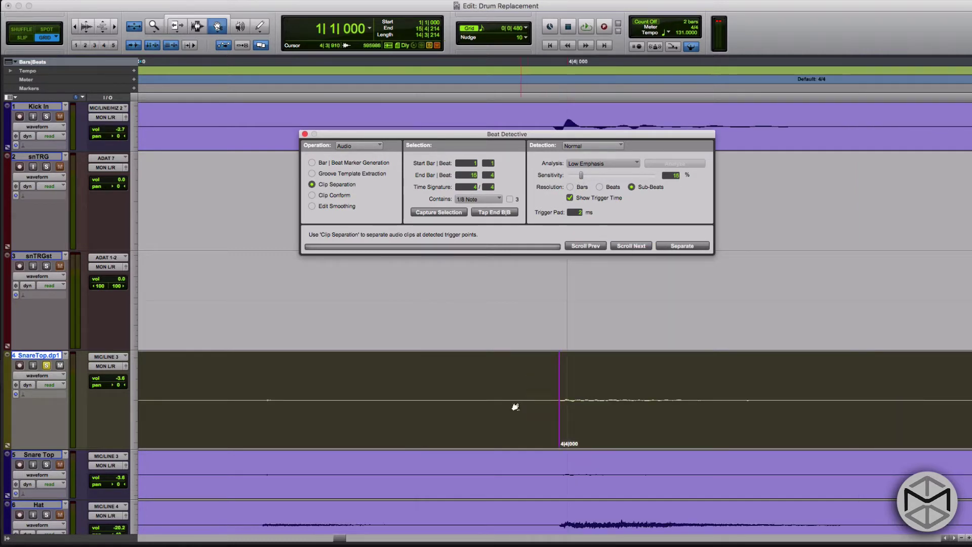
{"action": "left_click", "coordinate": [558, 420]}
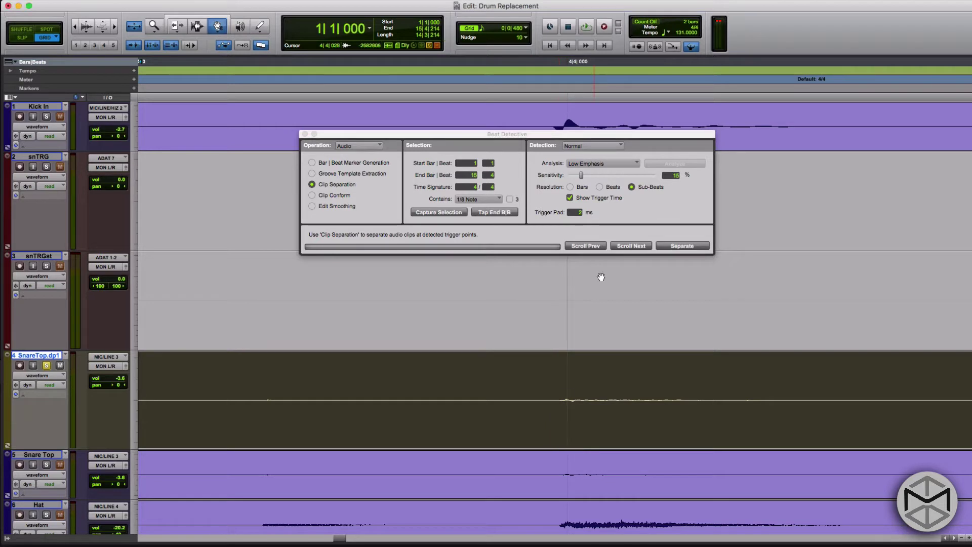
Delete the false trigger at 5|2|000 and advance through the following triggers to 8|2|480
{"action": "left_click", "coordinate": [628, 246]}
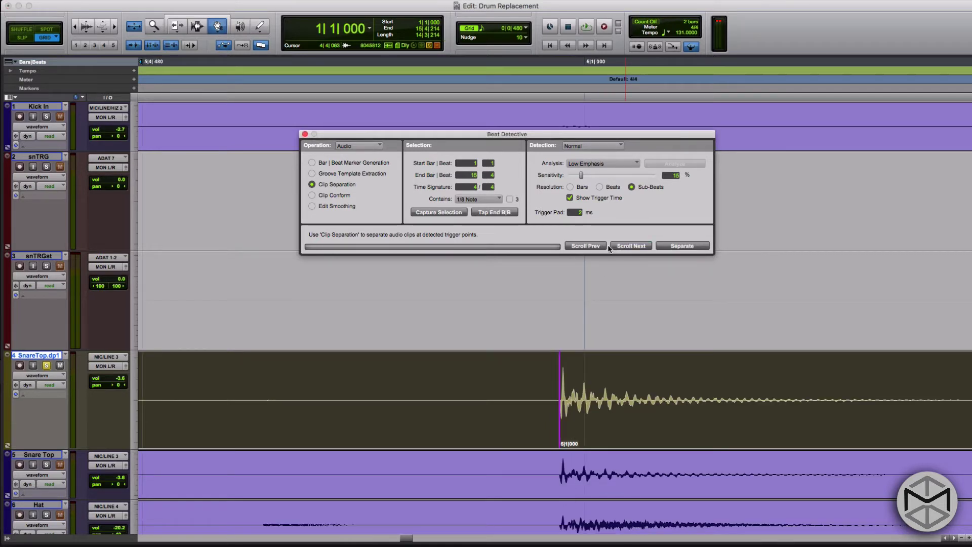
{"action": "left_click", "coordinate": [598, 246]}
{"action": "left_click", "coordinate": [560, 412]}
{"action": "left_click", "coordinate": [624, 247]}
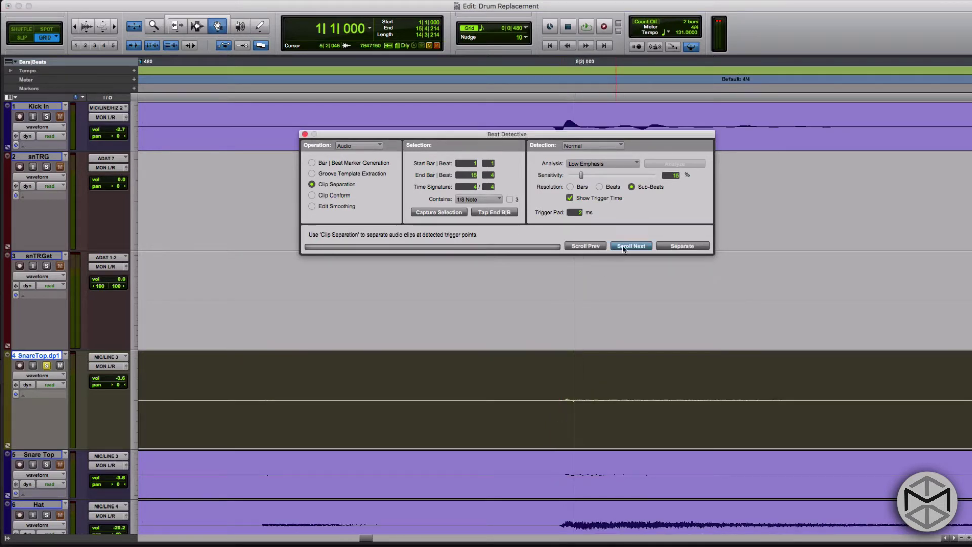
{"action": "left_click", "coordinate": [624, 247]}
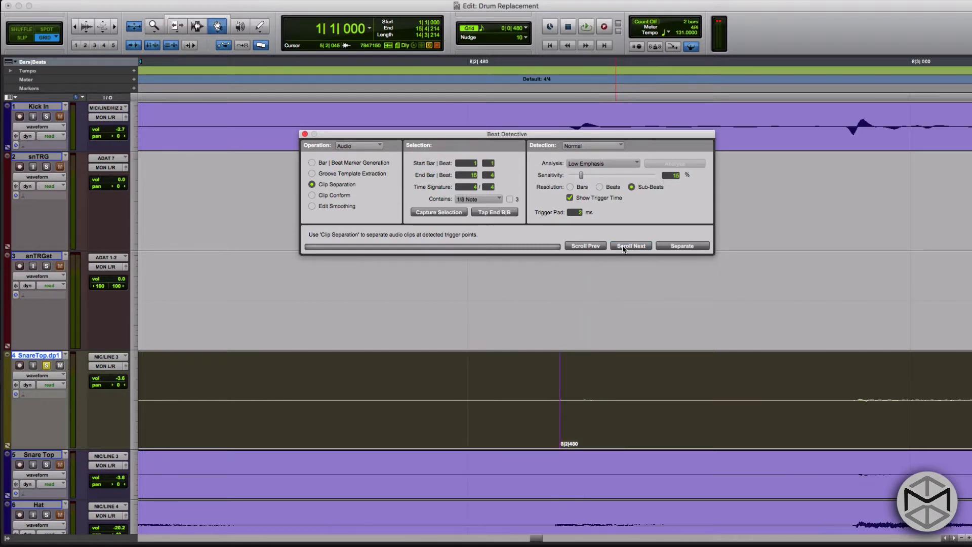
Delete the false trigger at 8|2|480 and advance through the following triggers to 14|2|480
{"action": "left_click", "coordinate": [558, 436]}
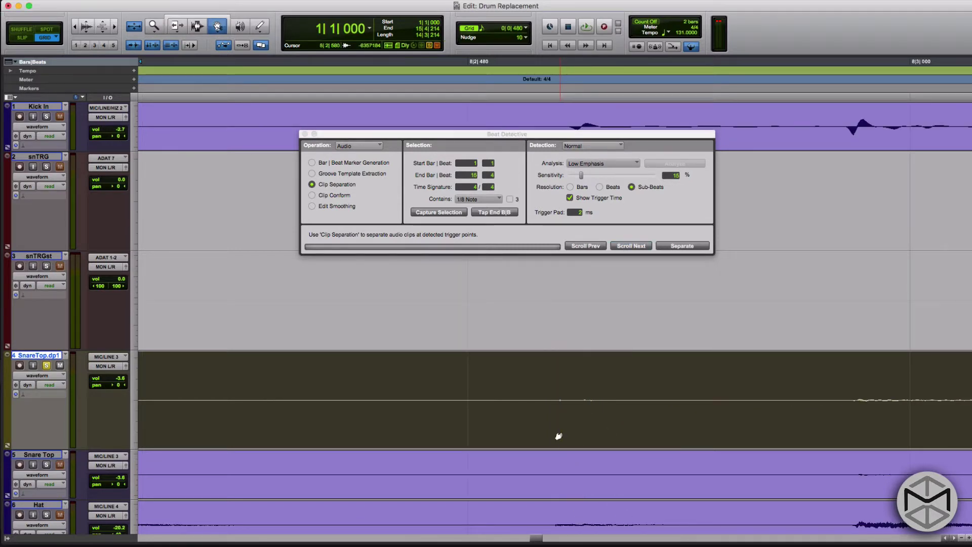
{"action": "left_click", "coordinate": [625, 245]}
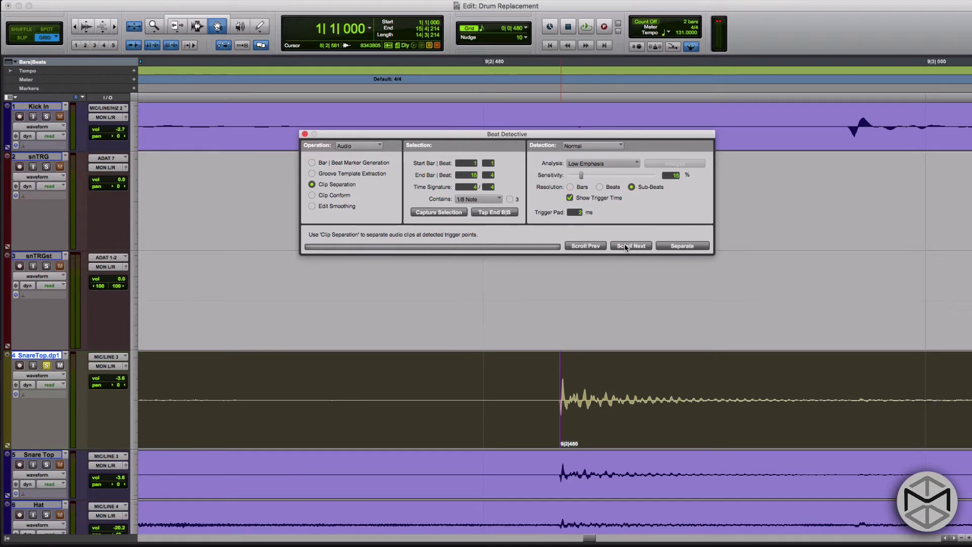
{"action": "left_click", "coordinate": [624, 245]}
{"action": "left_click", "coordinate": [624, 245]}
{"action": "left_click", "coordinate": [625, 245]}
{"action": "left_click", "coordinate": [624, 245]}
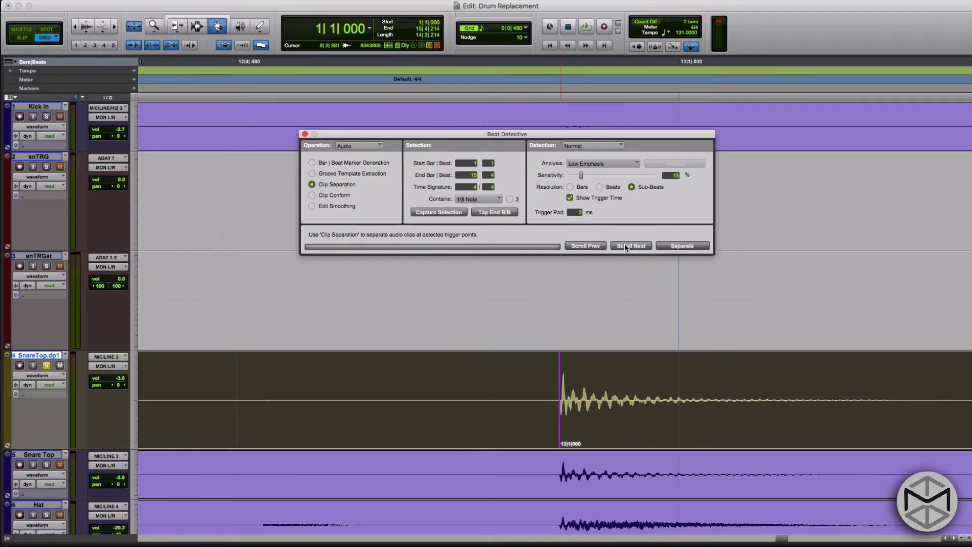
{"action": "left_click", "coordinate": [625, 245]}
{"action": "left_click", "coordinate": [625, 245]}
{"action": "left_click", "coordinate": [624, 245]}
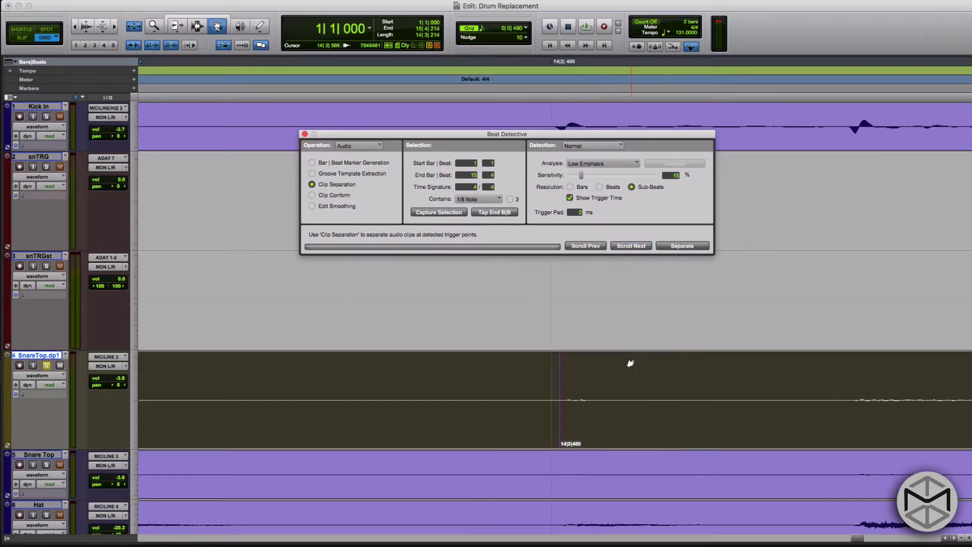
Delete the false trigger at 14|2|480, and separate the duplicate snare track into clips at the remaining detected triggers
{"action": "left_click", "coordinate": [557, 410]}
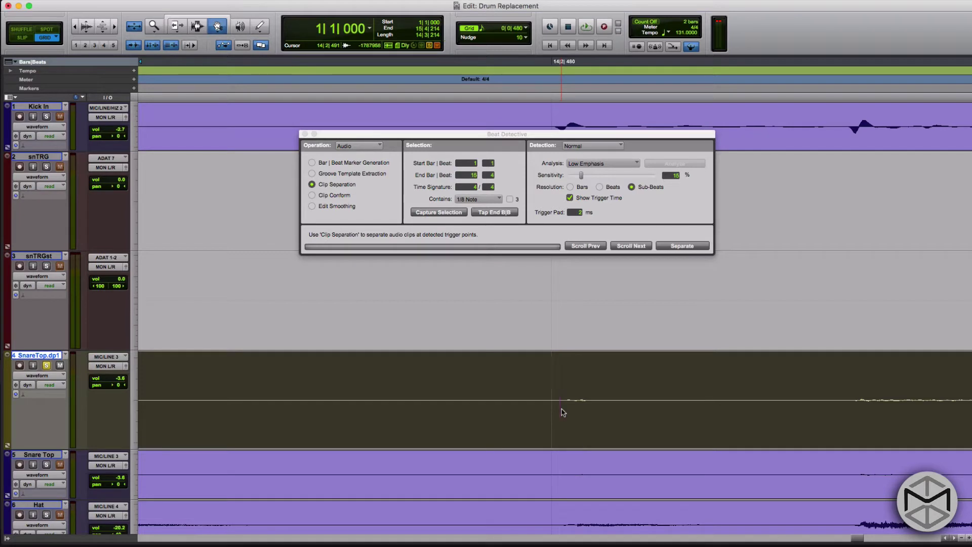
{"action": "left_click", "coordinate": [621, 247]}
{"action": "left_click", "coordinate": [621, 246]}
{"action": "left_click", "coordinate": [621, 246]}
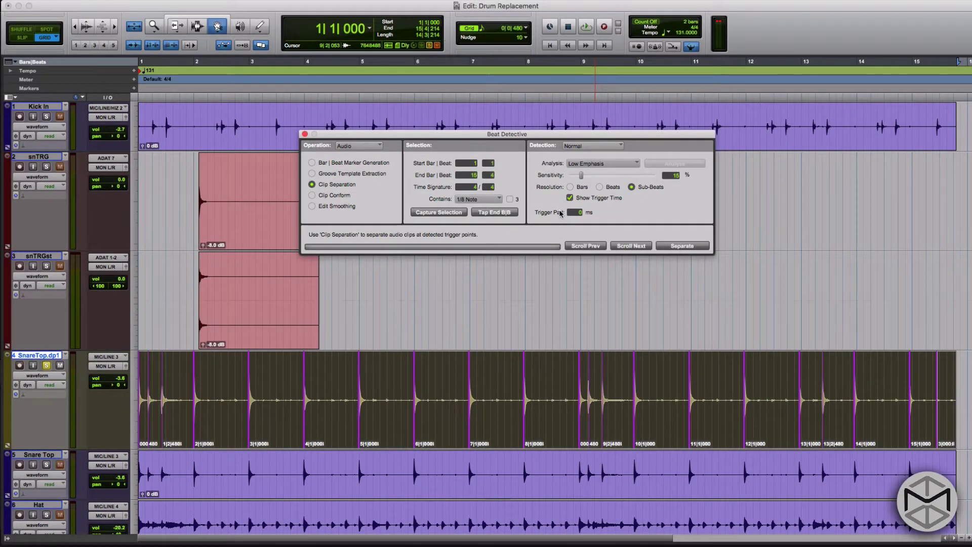
{"action": "key", "text": "super+8"}
{"action": "left_click", "coordinate": [499, 298]}
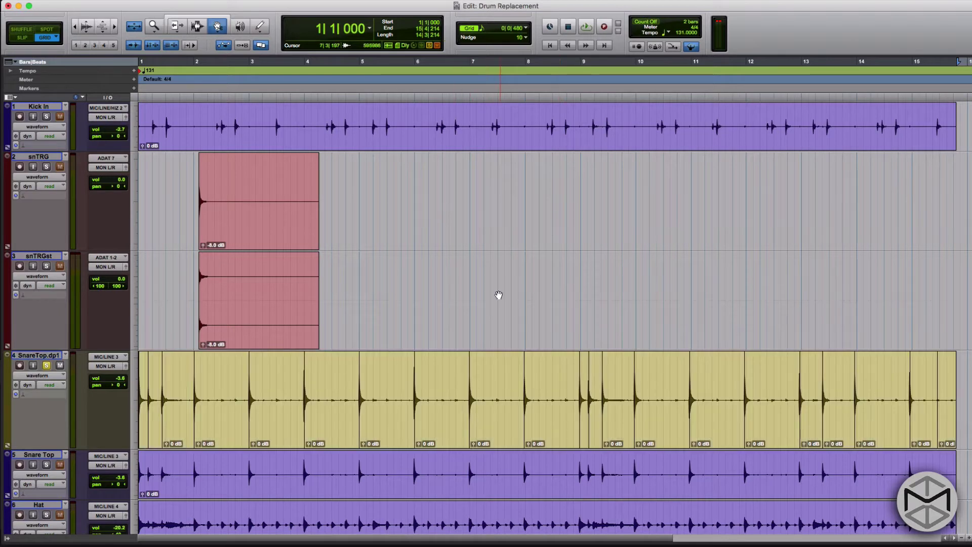
Examine the separated snare clips across bars 4 to 9, checking the start of the clip at 9|2|563 against its transient
{"action": "left_click", "coordinate": [332, 381]}
{"action": "left_click", "coordinate": [366, 389]}
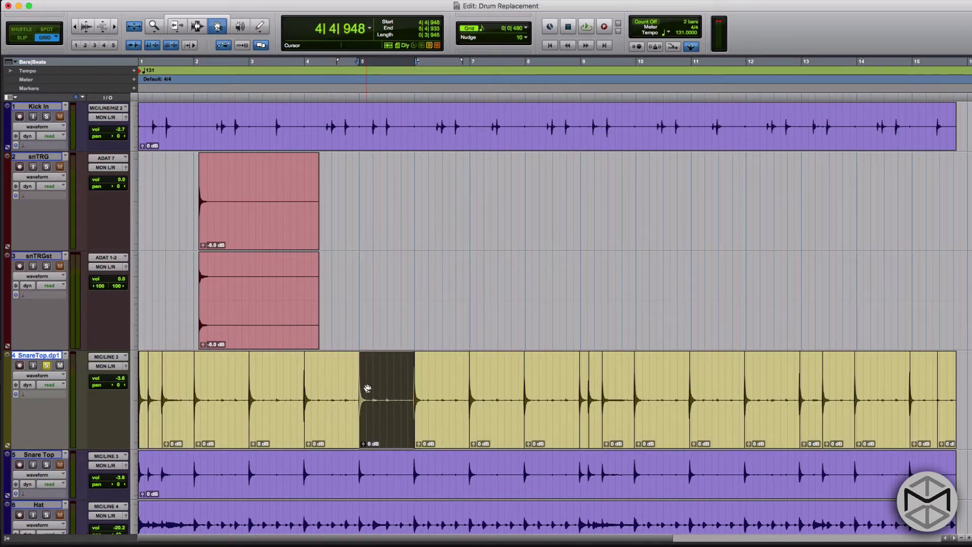
{"action": "left_click", "coordinate": [449, 373]}
{"action": "left_click", "coordinate": [518, 377]}
{"action": "left_click", "coordinate": [544, 376]}
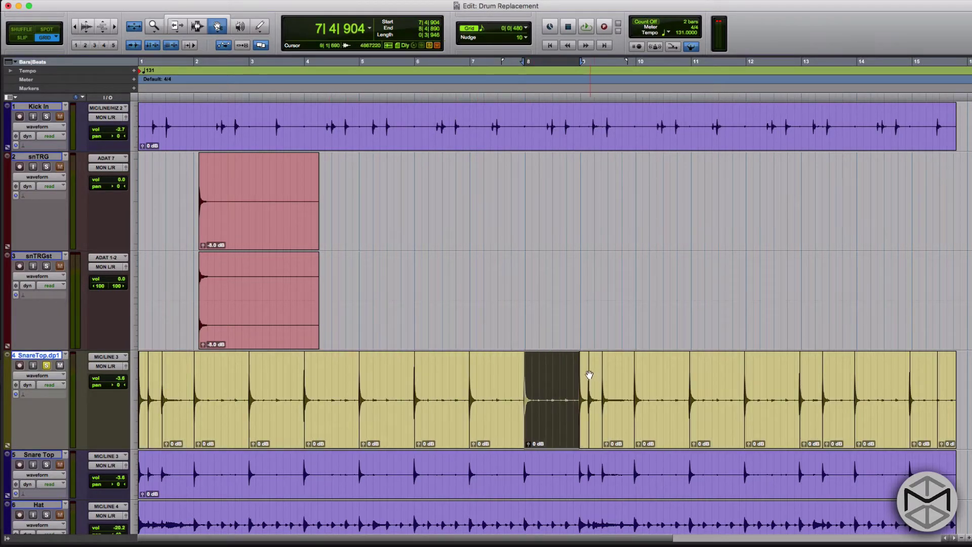
{"action": "left_click", "coordinate": [592, 375]}
{"action": "left_click", "coordinate": [623, 376]}
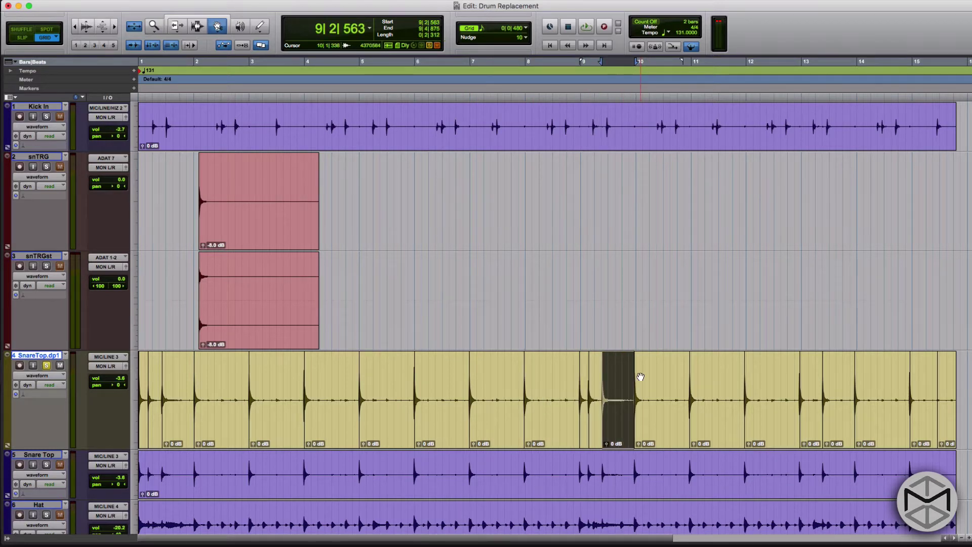
{"action": "key", "text": "super+bracketright"}
{"action": "key", "text": "super+bracketright"}
{"action": "key", "text": "super+bracketright"}
{"action": "key", "text": "super+bracketright"}
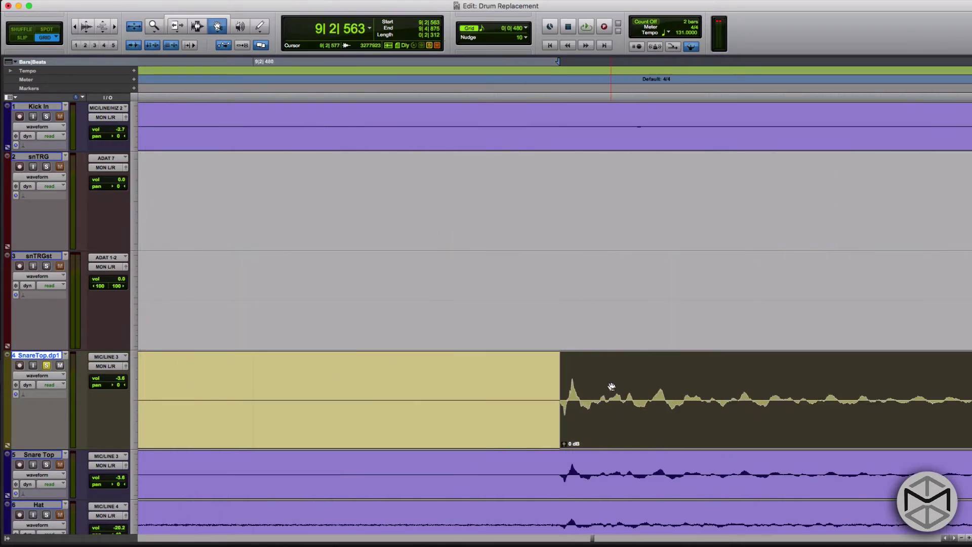
{"action": "key", "text": "super+bracketleft"}
{"action": "key", "text": "super+bracketleft"}
{"action": "key", "text": "super+bracketleft"}
{"action": "key", "text": "super+bracketleft"}
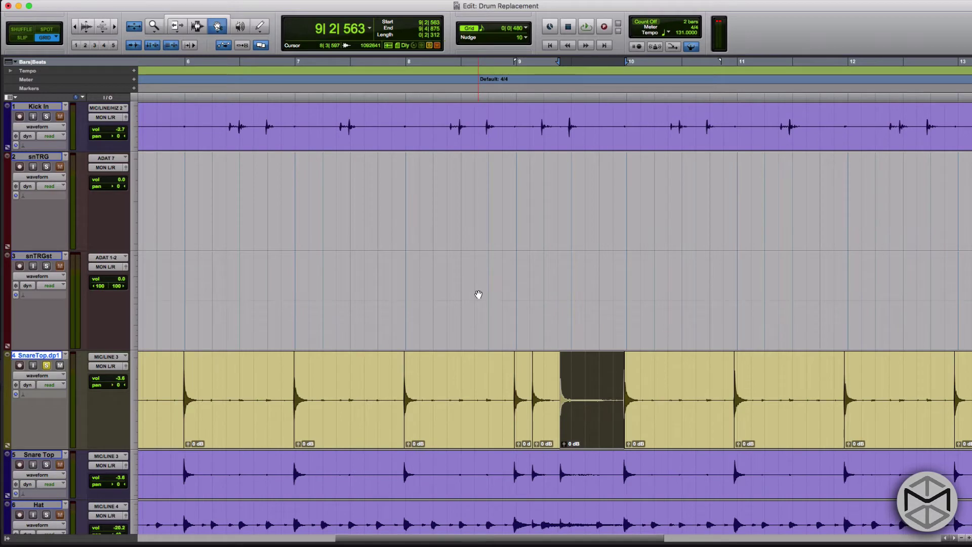
Set the grid to 1 bar and remove the sample clips from the snTRG and snTRGst tracks
{"action": "scroll", "coordinate": [404, 235], "scroll_direction": "left", "scroll_amount": 10}
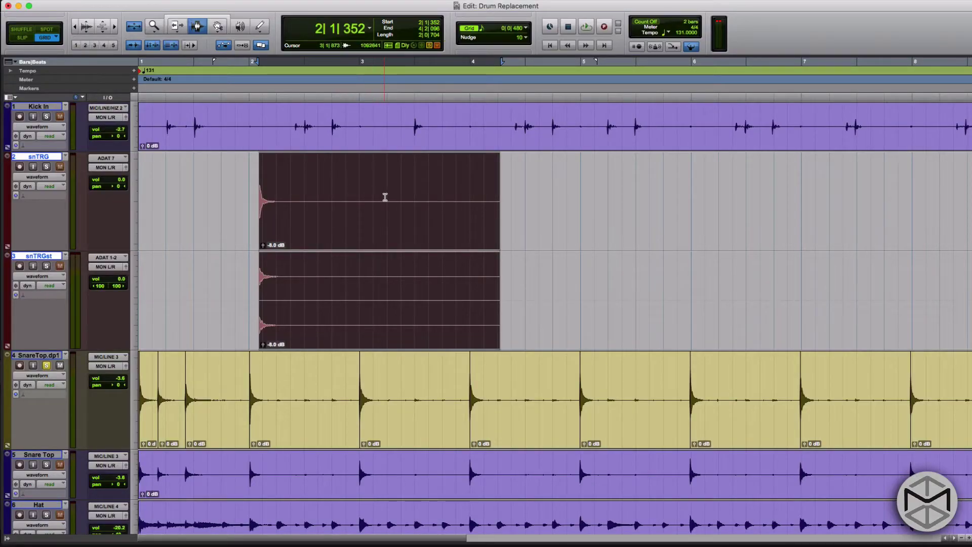
{"action": "key", "text": "ctrl+alt+plus"}
{"action": "key", "text": "ctrl+alt+plus"}
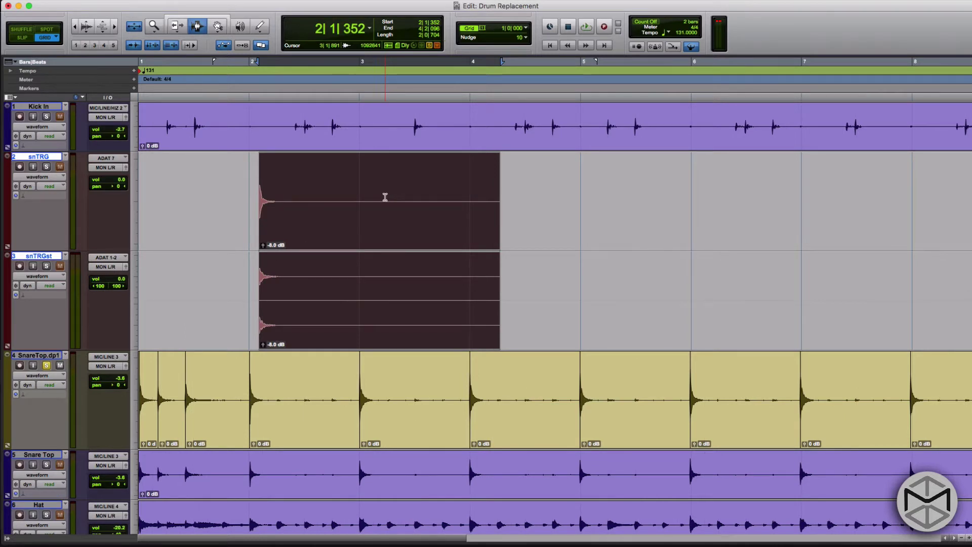
{"action": "key", "text": "Delete"}
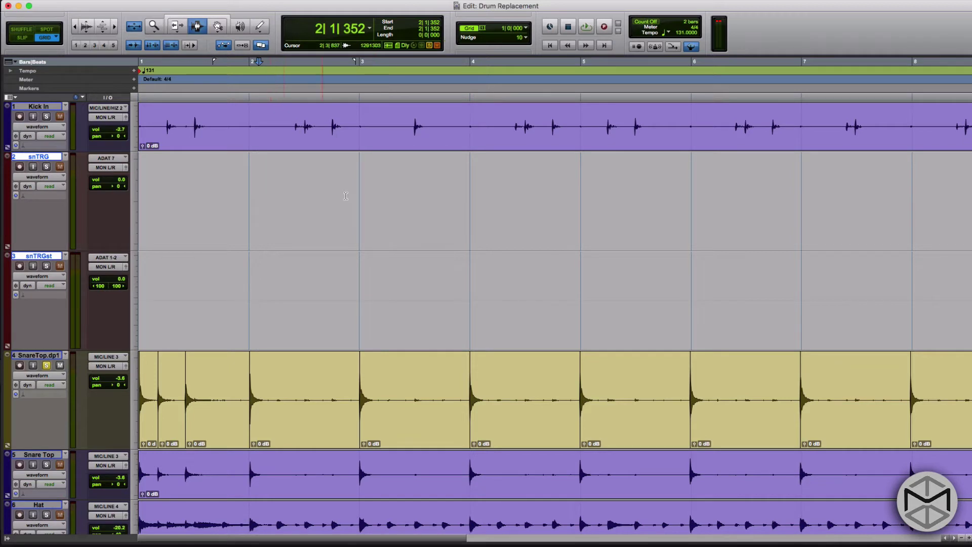
Try pasting the mono sample at 3|1|000 and both samples at 2|1|000, undoing each paste
{"action": "left_click", "coordinate": [362, 191]}
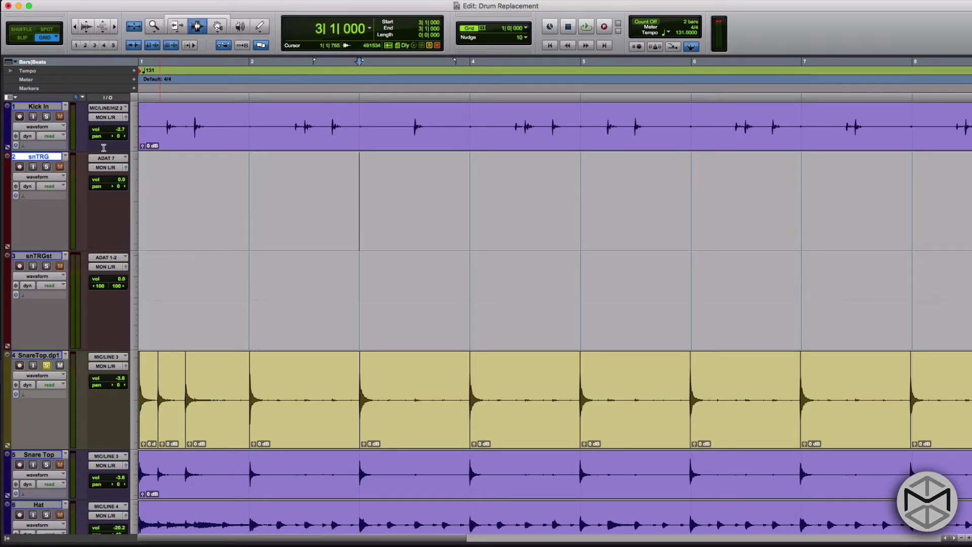
{"action": "key", "text": "super+v"}
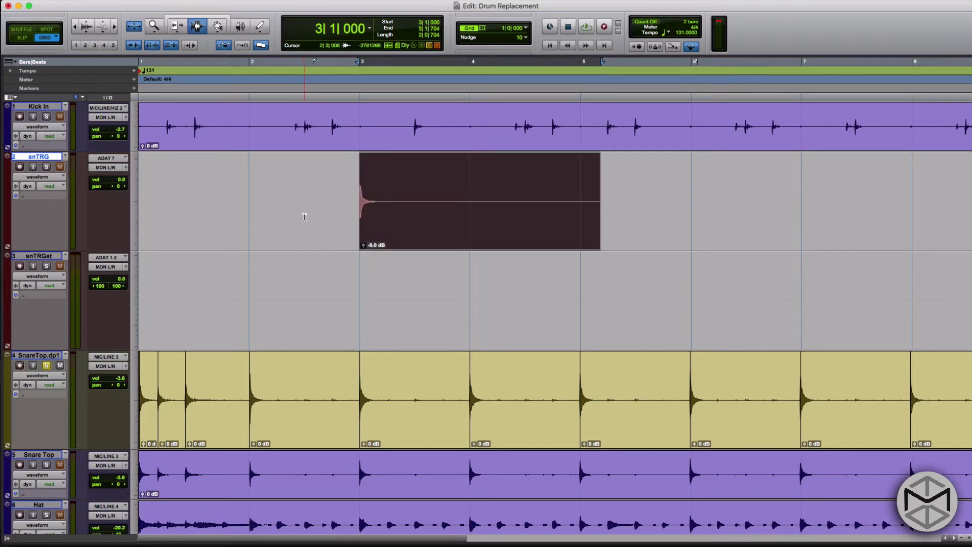
{"action": "key", "text": "super+z"}
{"action": "left_click_drag", "start_coordinate": [249, 213], "coordinate": [277, 318]}
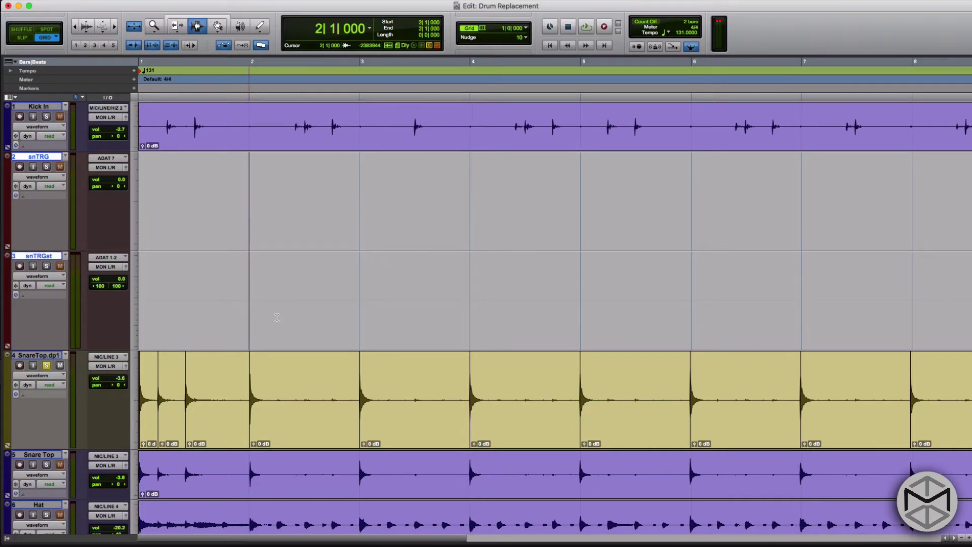
{"action": "key", "text": "super+v"}
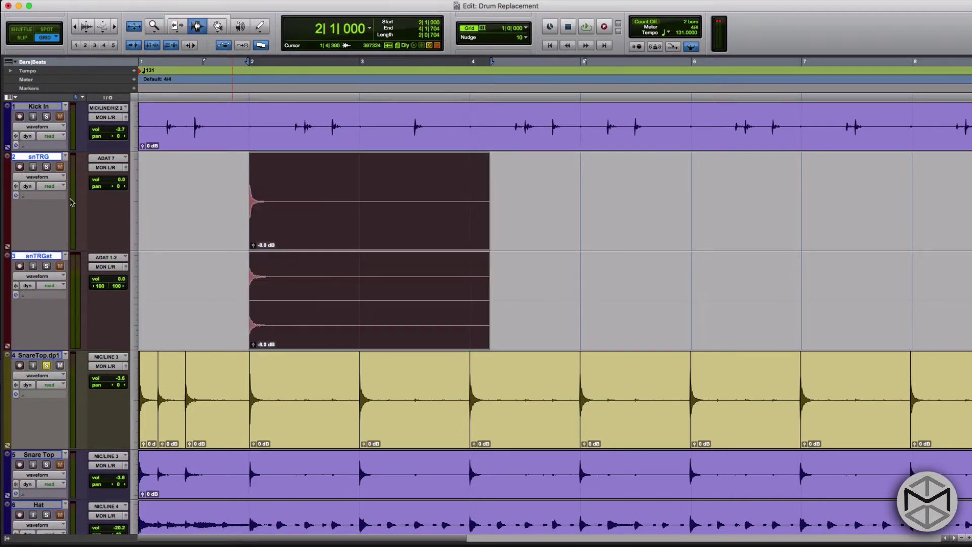
{"action": "key", "text": "super+z"}
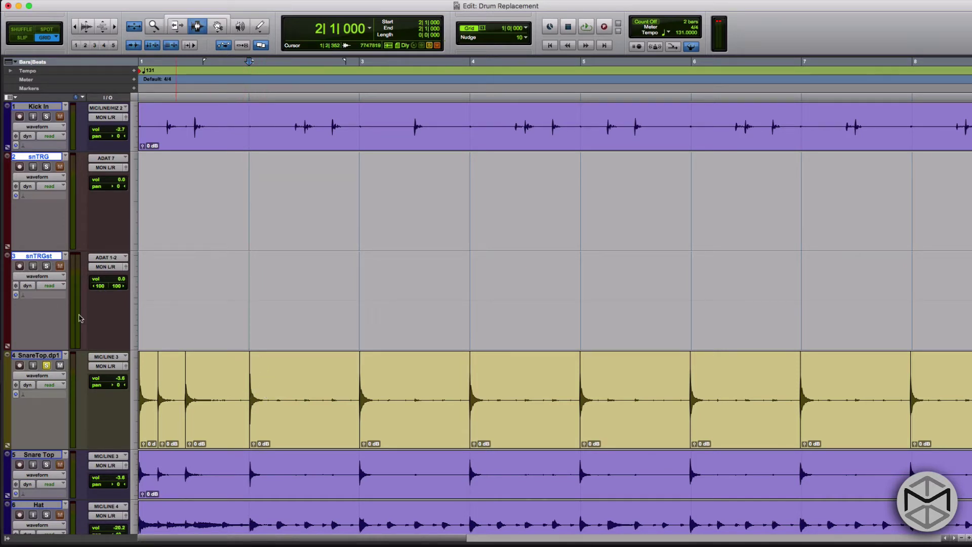
Create an Edit-type group named "to Delete" from the snTRG, snTRGst and duplicate snare tracks
{"action": "left_click", "coordinate": [51, 356], "text": "shift"}
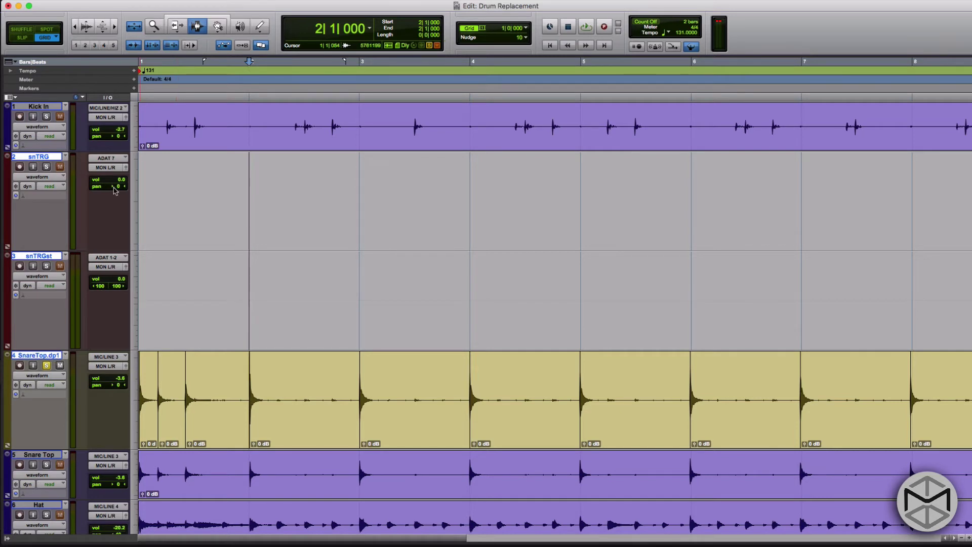
{"action": "key", "text": "super+g"}
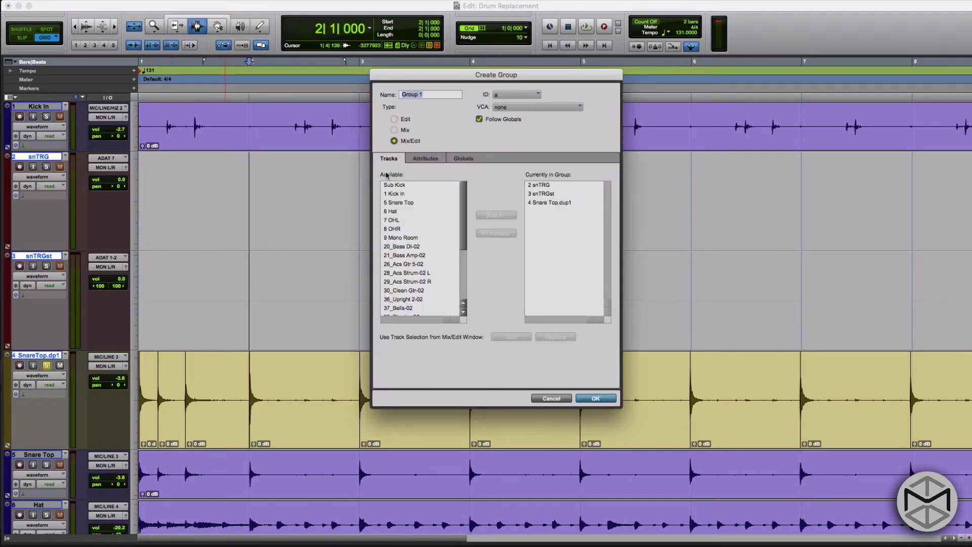
{"action": "type", "text": "to Delete"}
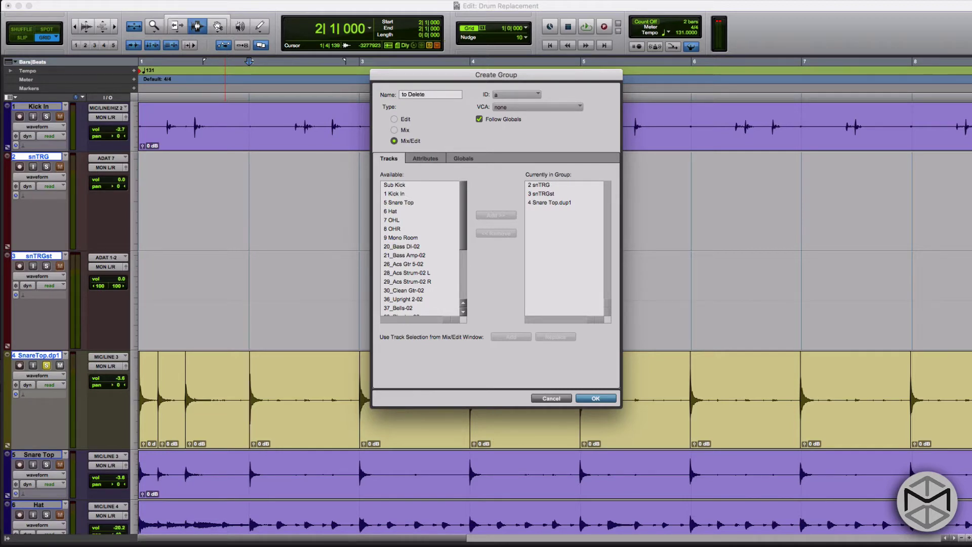
{"action": "left_click", "coordinate": [395, 120]}
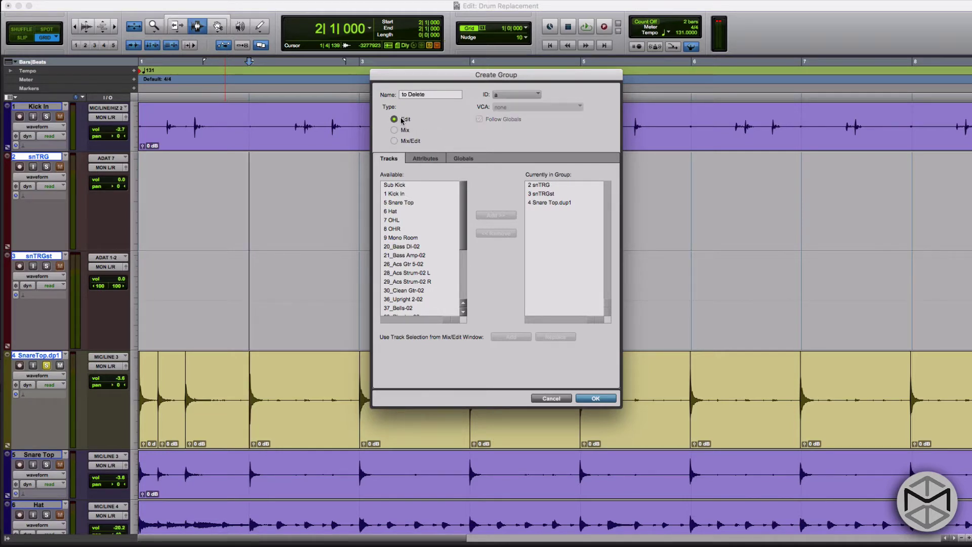
{"action": "left_click", "coordinate": [596, 399]}
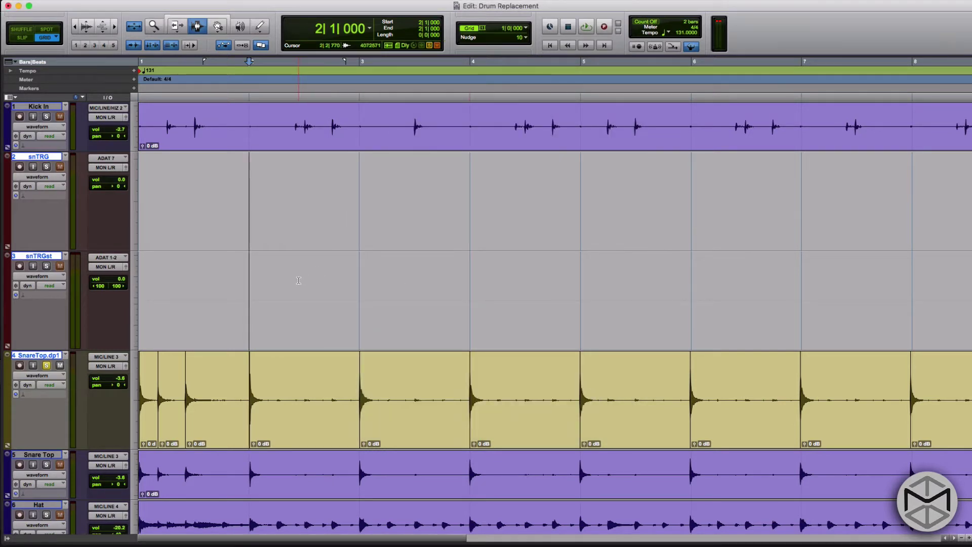
Switch to Slip mode and select the range from 3|1|730 to 4|3|684 across the grouped tracks
{"action": "mouse_move", "coordinate": [298, 279]}
{"action": "left_mouse_down"}
{"action": "mouse_move", "coordinate": [526, 275]}
{"action": "mouse_move", "coordinate": [397, 274]}
{"action": "mouse_move", "coordinate": [440, 276]}
{"action": "left_mouse_up"}
{"action": "key", "text": "F2"}
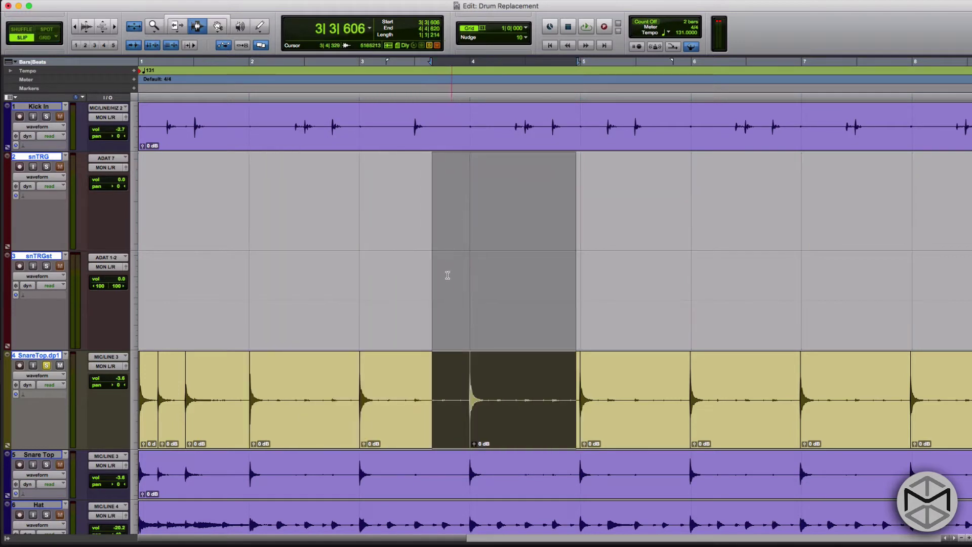
{"action": "left_click_drag", "start_coordinate": [380, 275], "coordinate": [545, 296]}
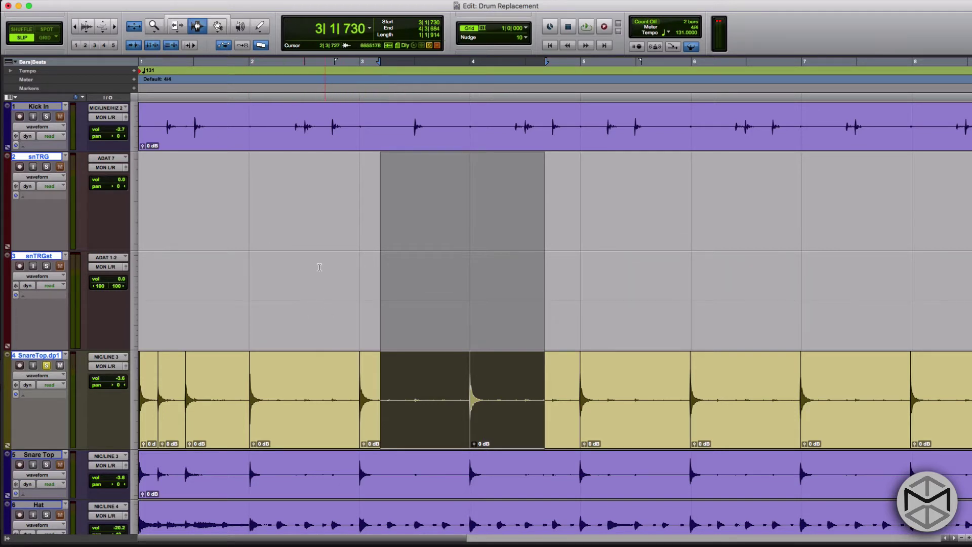
Try pasting the sample clips at 2|3|026 with the grouped tracks selected, and undo the paste
{"action": "left_click_drag", "start_coordinate": [306, 273], "coordinate": [314, 313]}
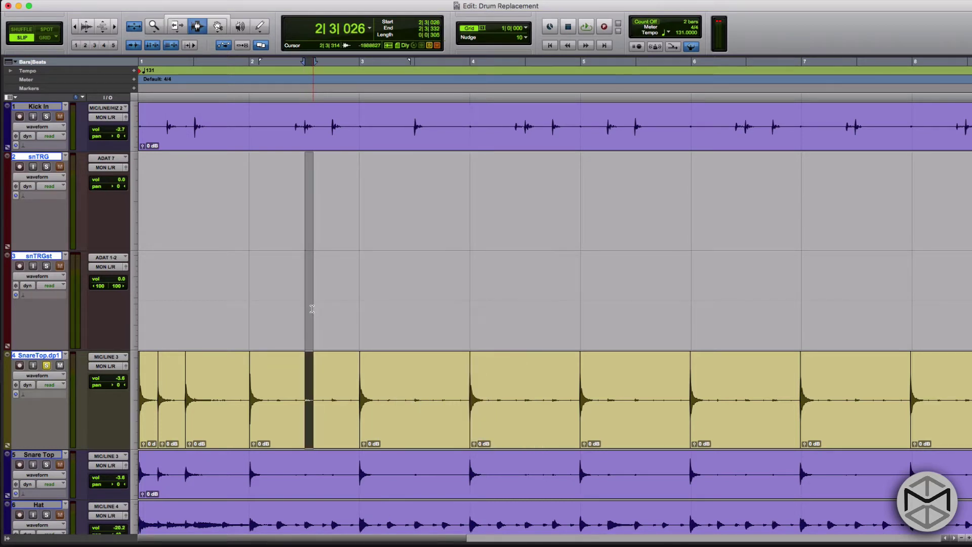
{"action": "key", "text": "super+v"}
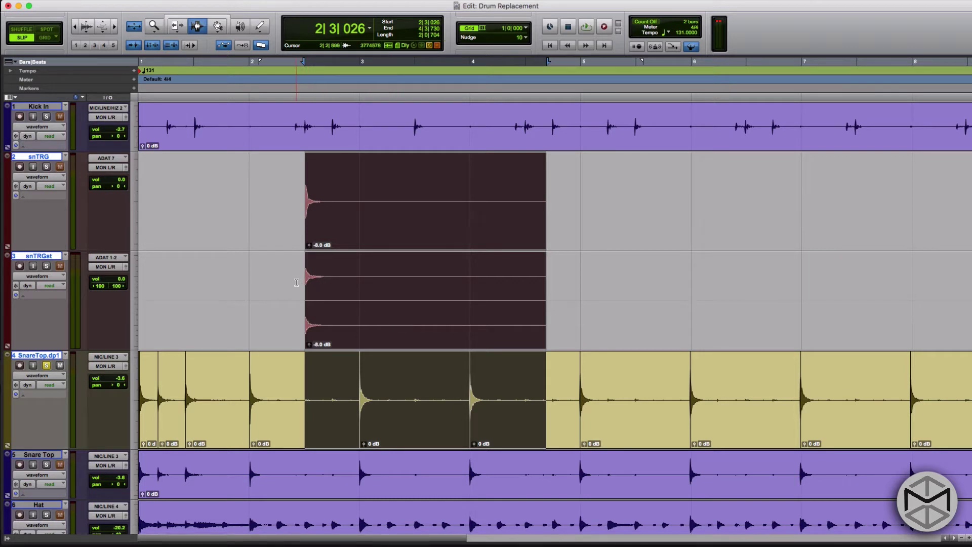
{"action": "key", "text": "super+z"}
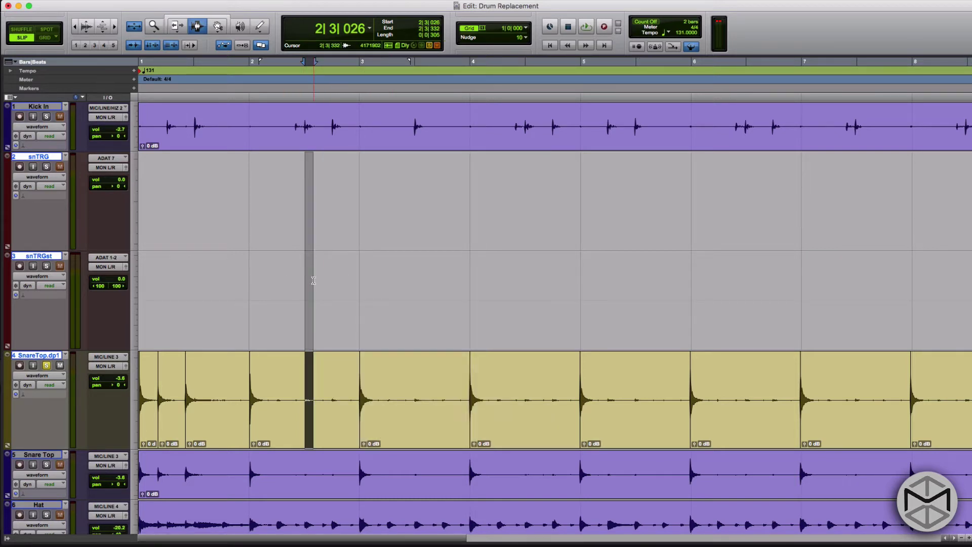
Go to the session start and step the cursor through the Kick In transients from 1|1|840 to 1|3|033
{"action": "left_click", "coordinate": [293, 367]}
{"action": "key", "text": "Return"}
{"action": "key", "text": "super+]"}
{"action": "key", "text": "super+]"}
{"action": "key", "text": "super+]"}
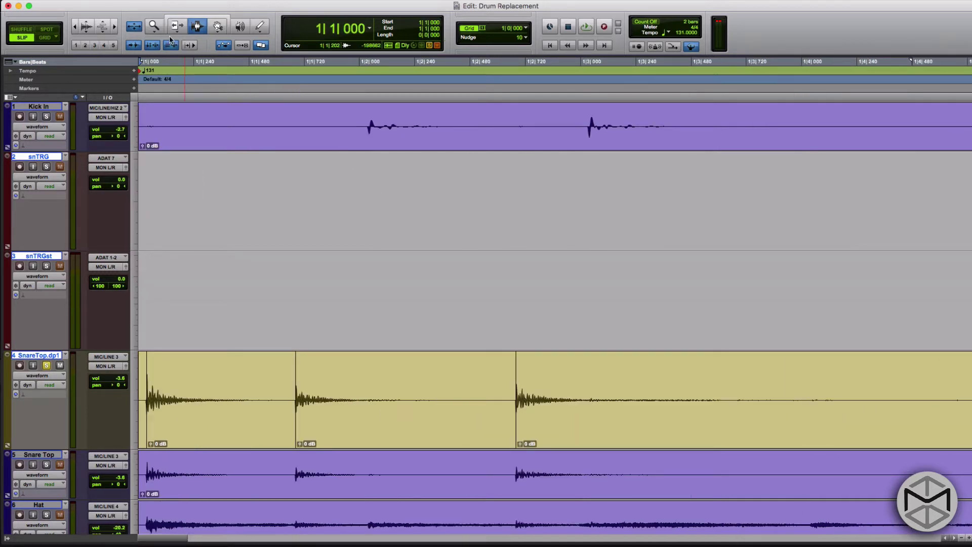
{"action": "left_click", "coordinate": [332, 122]}
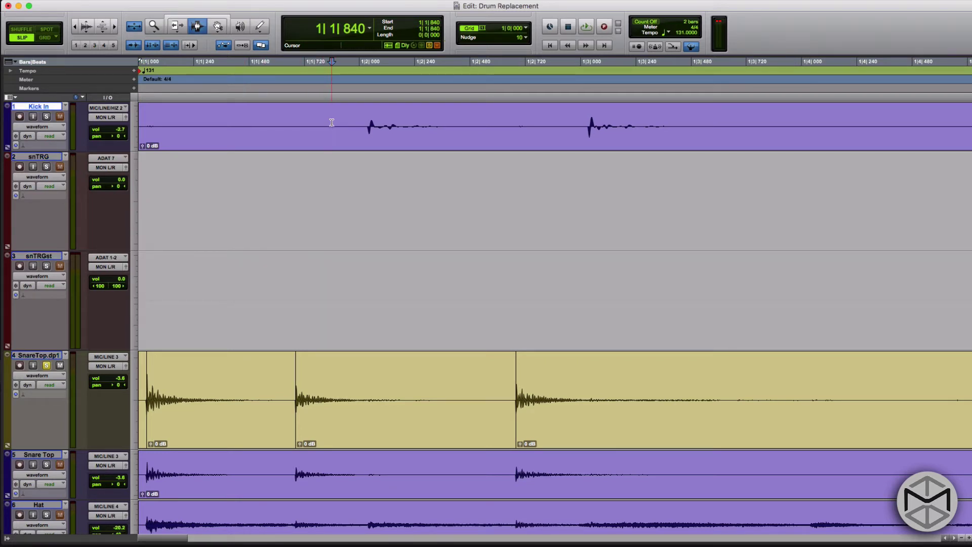
{"action": "key", "text": "Tab"}
{"action": "key", "text": "Tab"}
{"action": "key", "text": "Tab"}
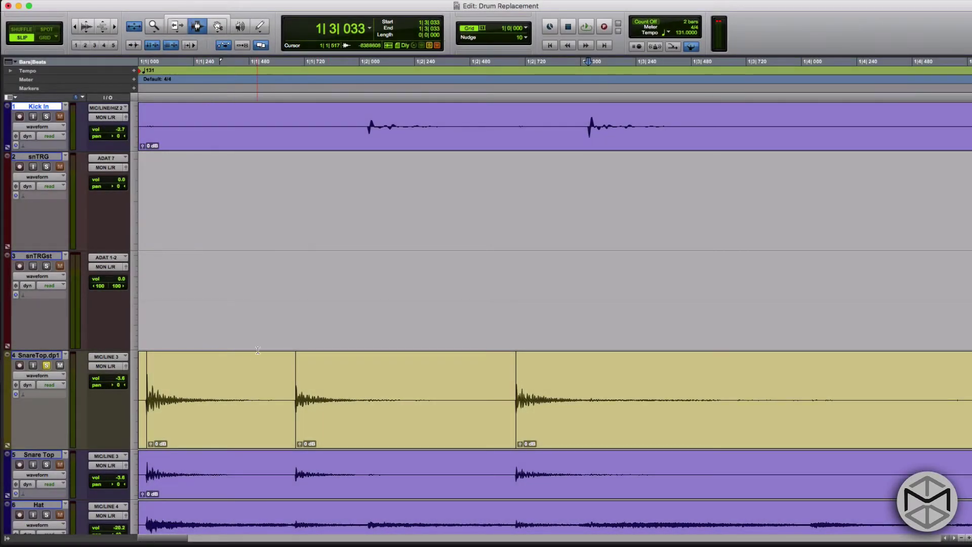
Turn off Tab to Transients, enlarge the Kick In track, and move the cursor from 1|1|514 to its clip's end at 15|4|214
{"action": "left_click", "coordinate": [257, 126]}
{"action": "key", "text": "ctrl+Up"}
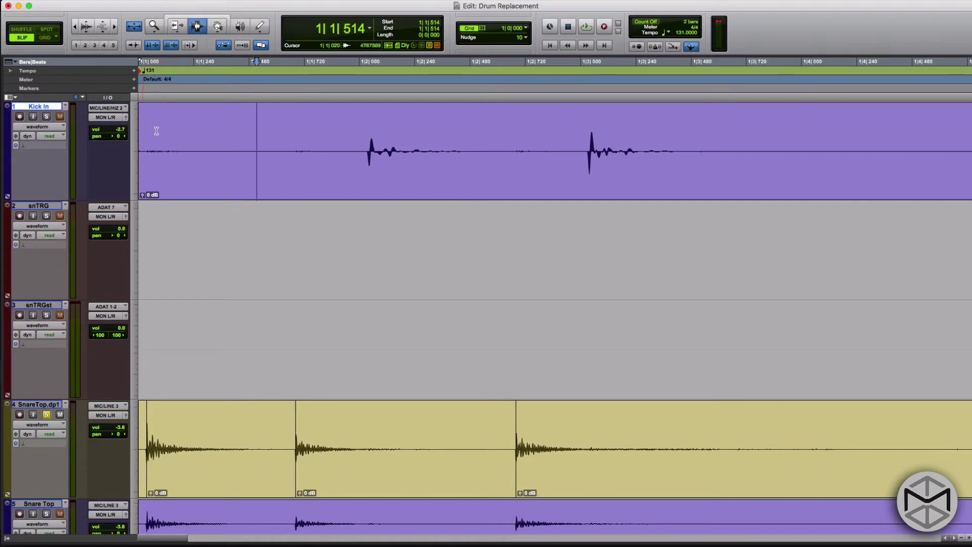
{"action": "key", "text": "alt+Return"}
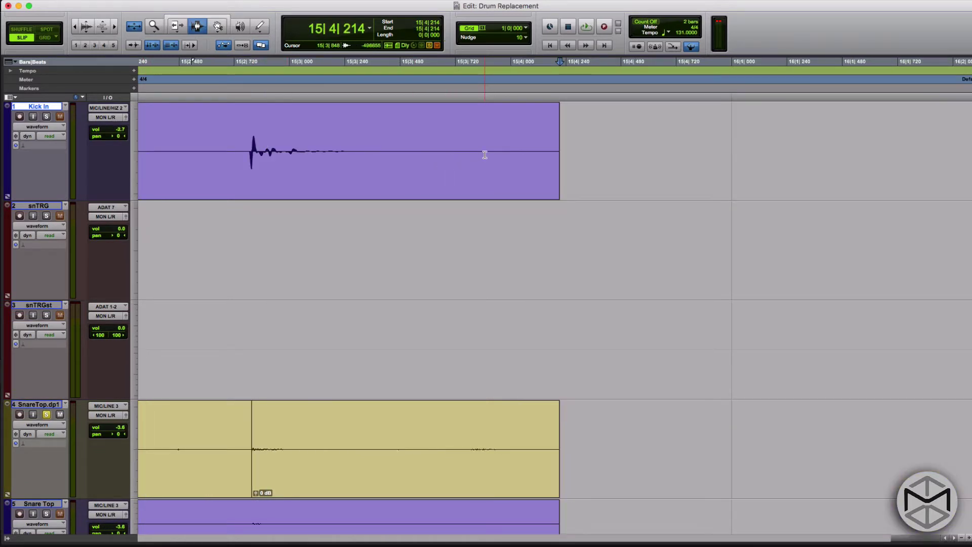
Move the cursor to the first SnareTop.dp1 clip boundary at 1|1|036 and paste the sample clips onto snTRG and snTRGst
{"action": "key", "text": "Return"}
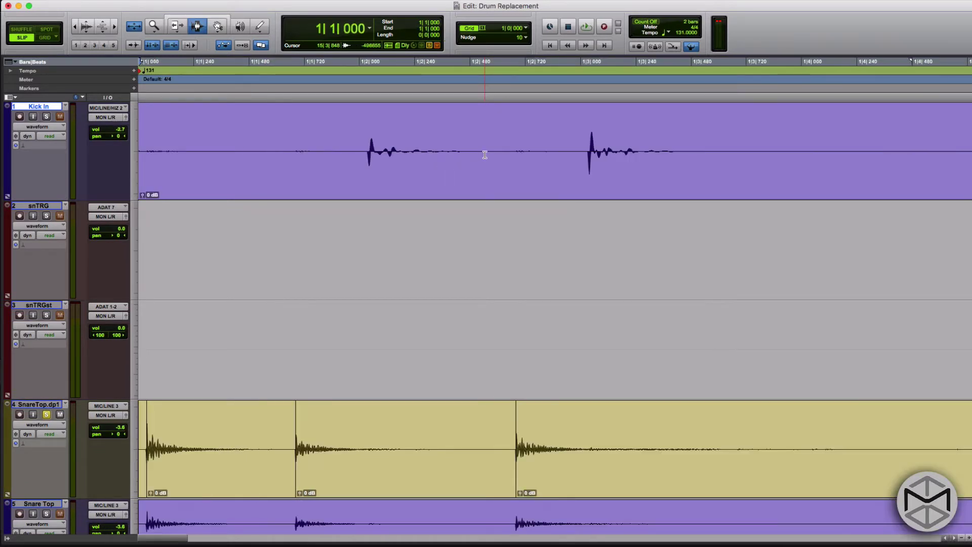
{"action": "left_click", "coordinate": [183, 446]}
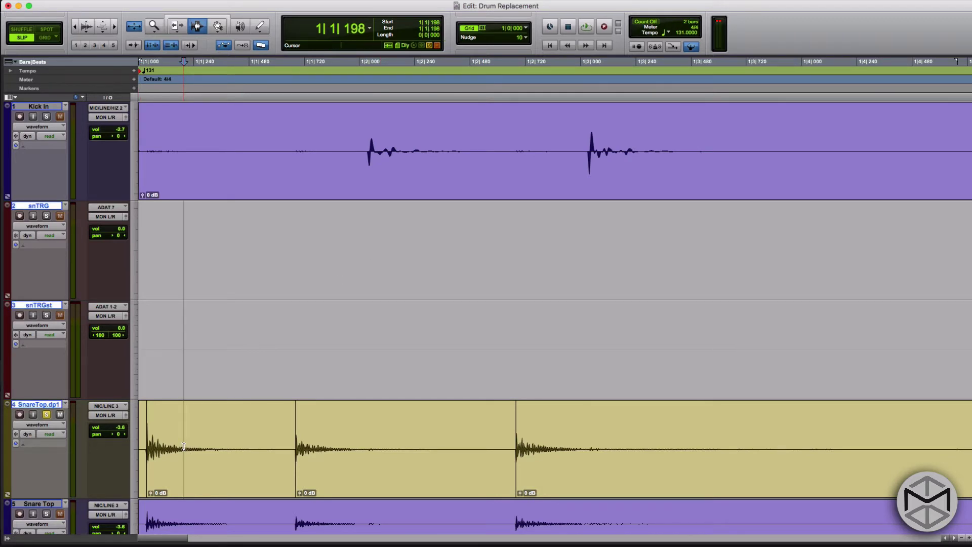
{"action": "key", "text": "Tab"}
{"action": "key", "text": "Tab"}
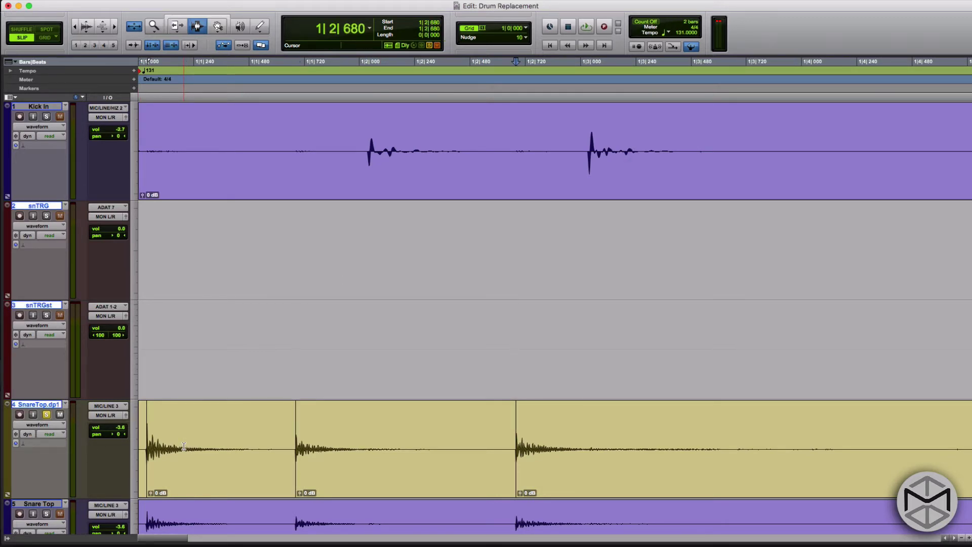
{"action": "key", "text": "Tab"}
{"action": "key", "text": "ctrl+Tab"}
{"action": "key", "text": "ctrl+Tab"}
{"action": "key", "text": "ctrl+Tab"}
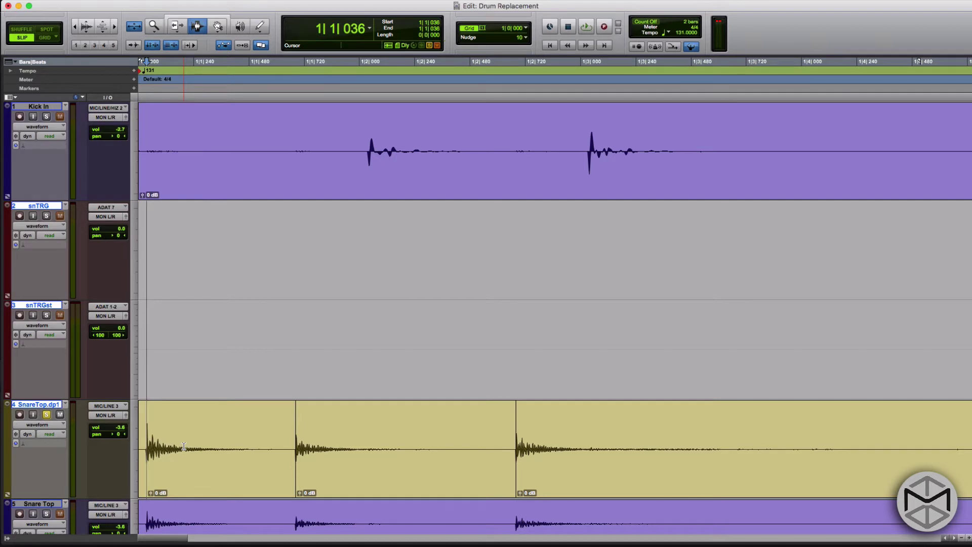
{"action": "key", "text": "super+v"}
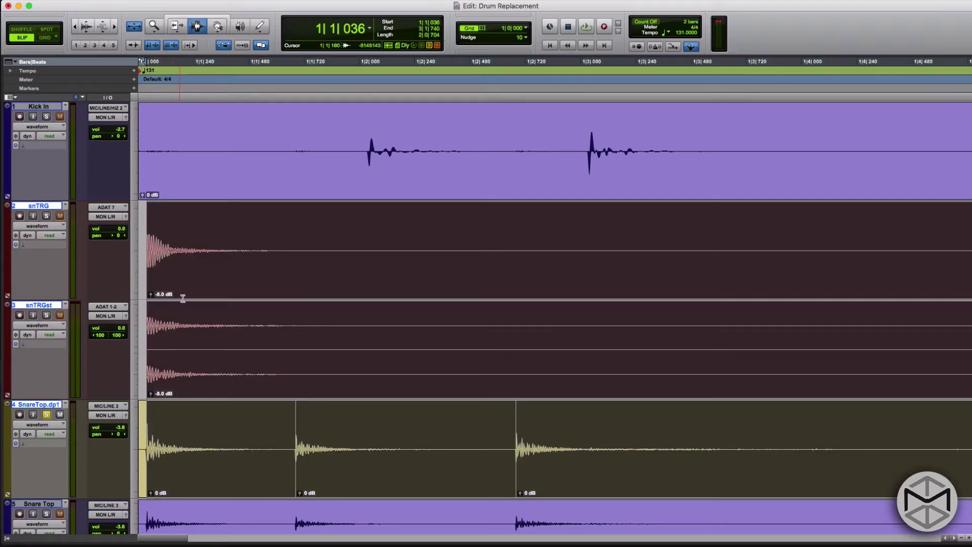
Paste the sample clips at the next four SnareTop.dp1 clip boundaries: 1|1|684, 1|2|680, 2|1|032 and 3|1|017
{"action": "key", "text": "super+bracketright"}
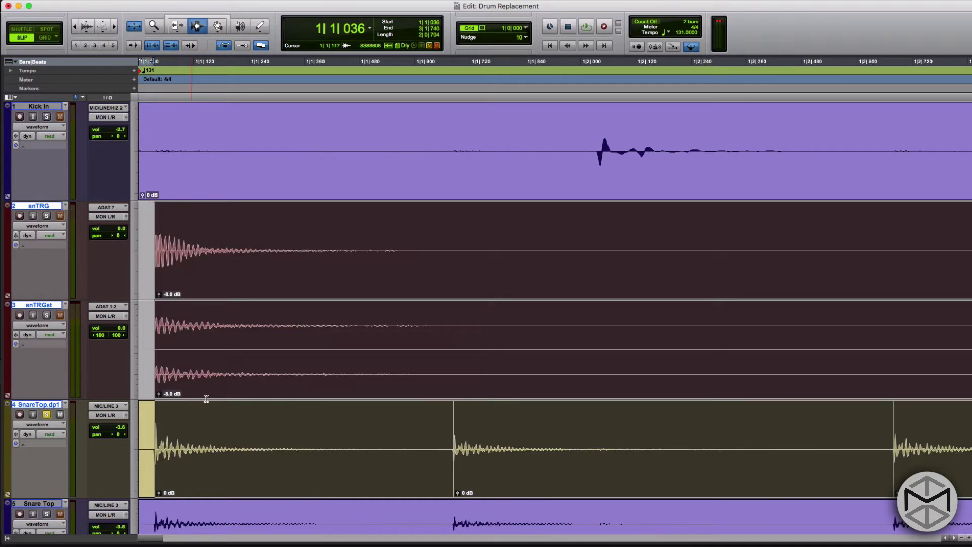
{"action": "key", "text": "super+bracketleft"}
{"action": "key", "text": "super+bracketleft"}
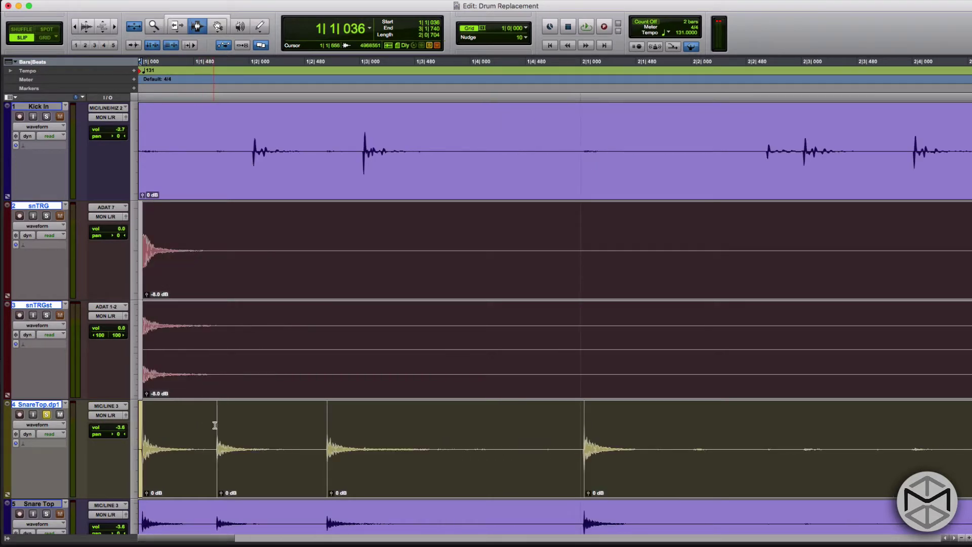
{"action": "key", "text": "super+bracketleft"}
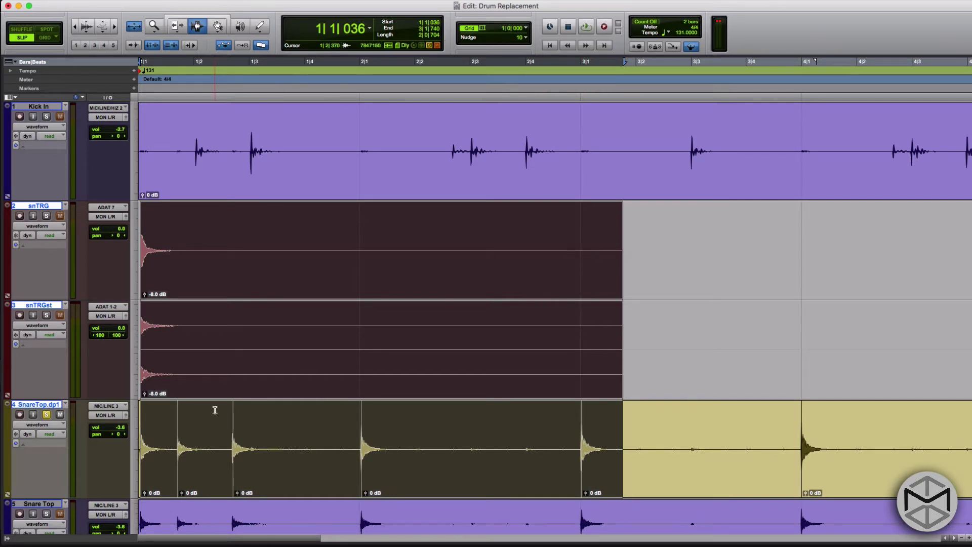
{"action": "key", "text": "Tab"}
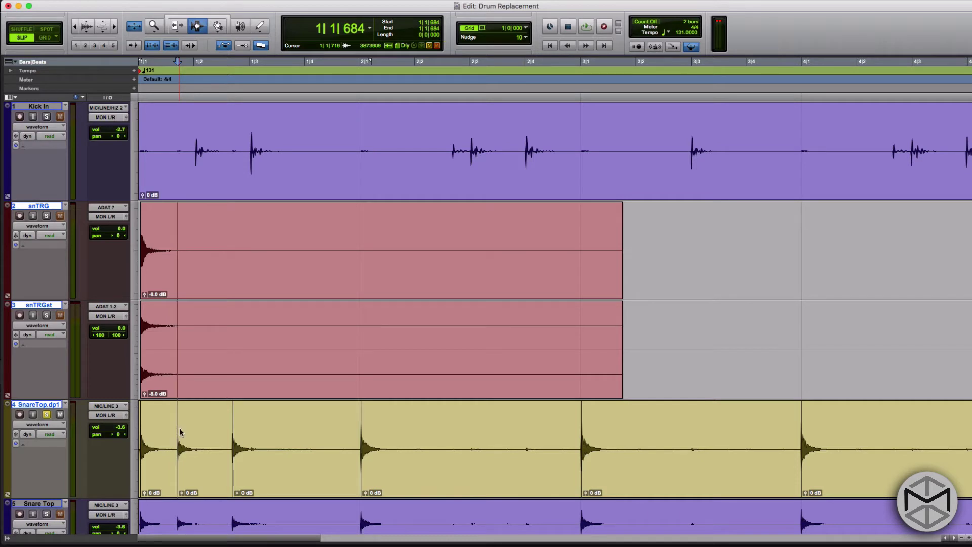
{"action": "key", "text": "super+v"}
{"action": "key", "text": "Tab"}
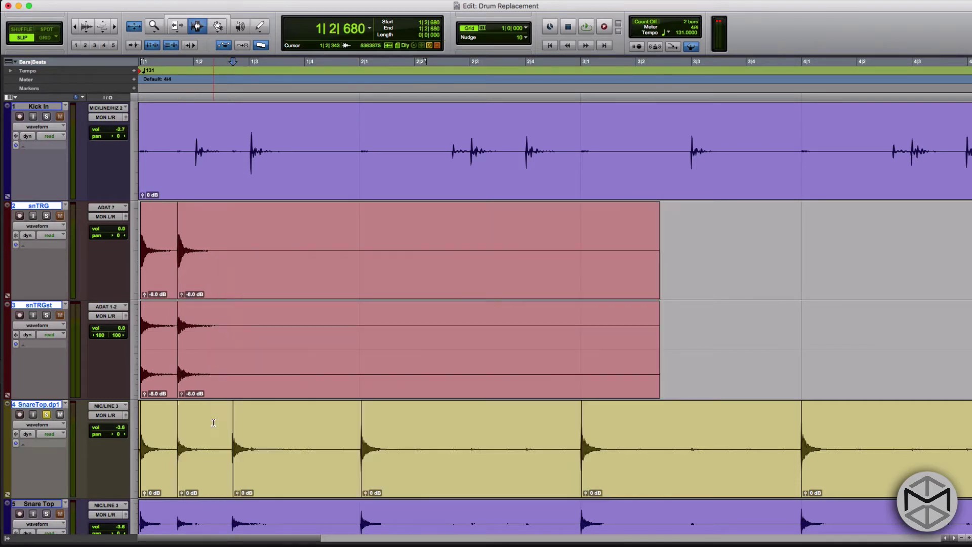
{"action": "key", "text": "super+v"}
{"action": "key", "text": "Tab"}
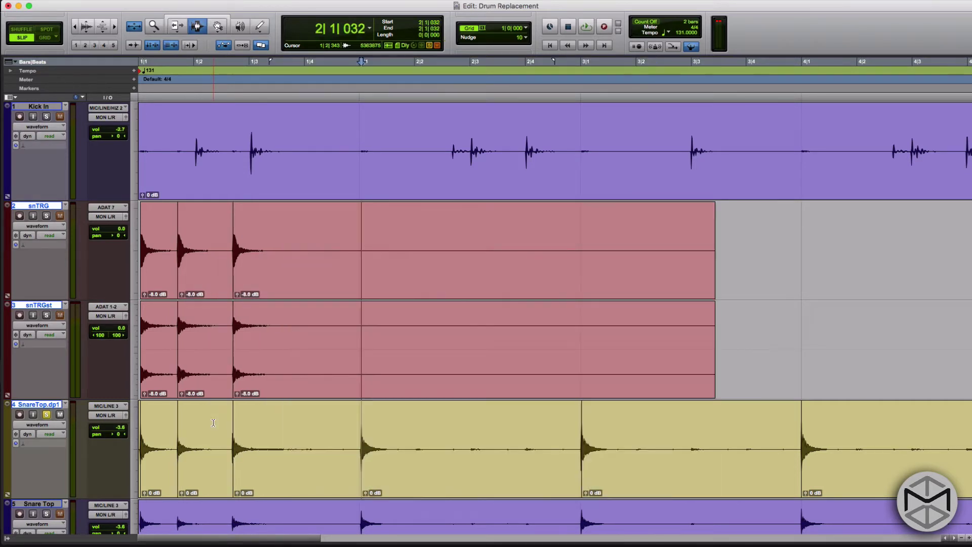
{"action": "key", "text": "super+v"}
{"action": "key", "text": "Tab"}
{"action": "key", "text": "super+v"}
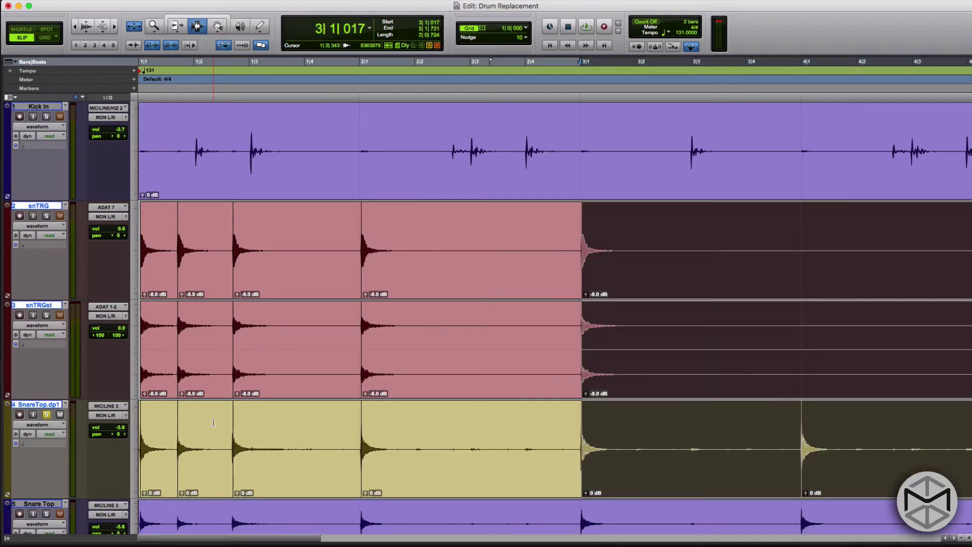
Paste the sample clips at the next five SnareTop.dp1 clip boundaries, from about bar 4 to about bar 8
{"action": "key", "text": "super+bracketleft"}
{"action": "key", "text": "super+bracketleft"}
{"action": "key", "text": "super+bracketleft"}
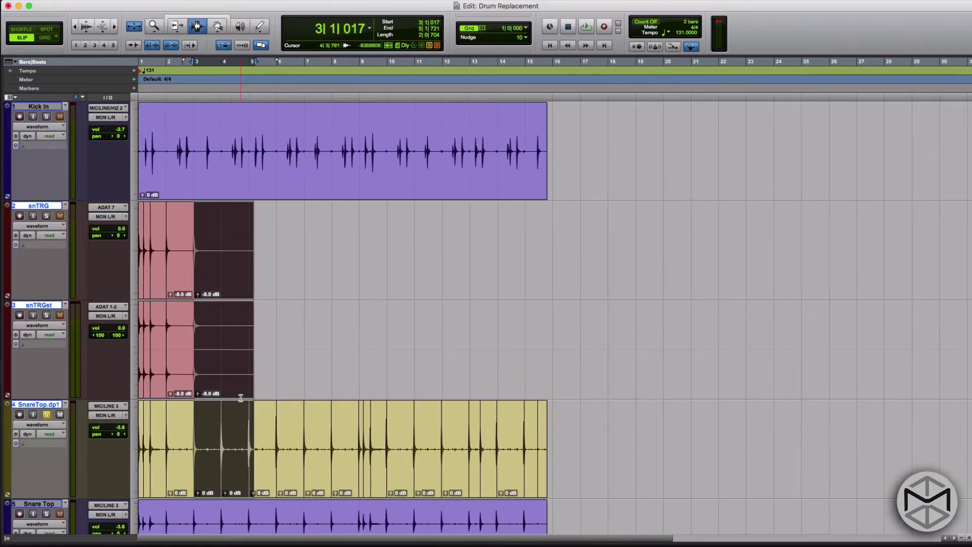
{"action": "key", "text": "Tab"}
{"action": "key", "text": "super+v"}
{"action": "key", "text": "Tab"}
{"action": "key", "text": "super+v"}
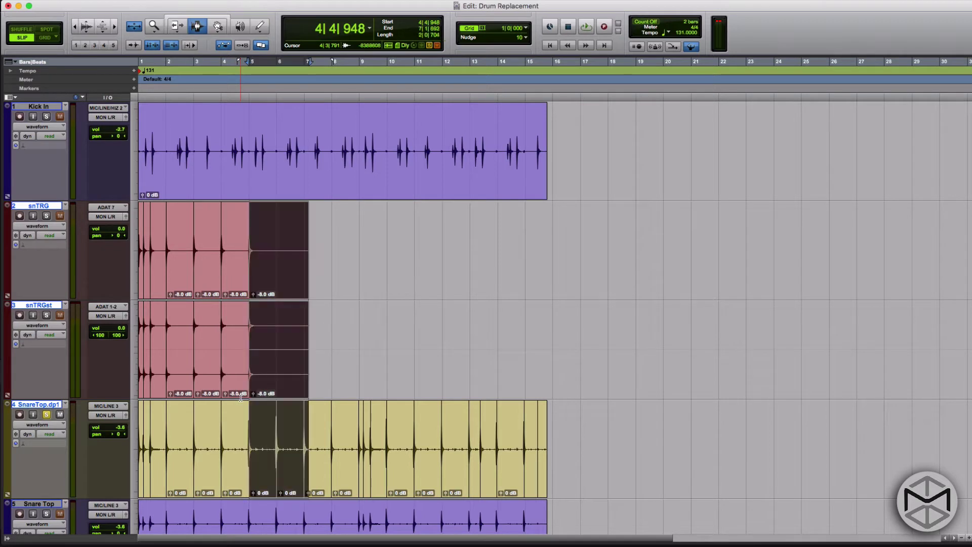
{"action": "key", "text": "Tab"}
{"action": "key", "text": "super+v"}
{"action": "key", "text": "Tab"}
{"action": "key", "text": "super+v"}
{"action": "key", "text": "Tab"}
{"action": "key", "text": "super+v"}
Paste the sample clips at the four closely following snare boundaries, from 8|4|890 to about bar 10
{"action": "key", "text": "Tab"}
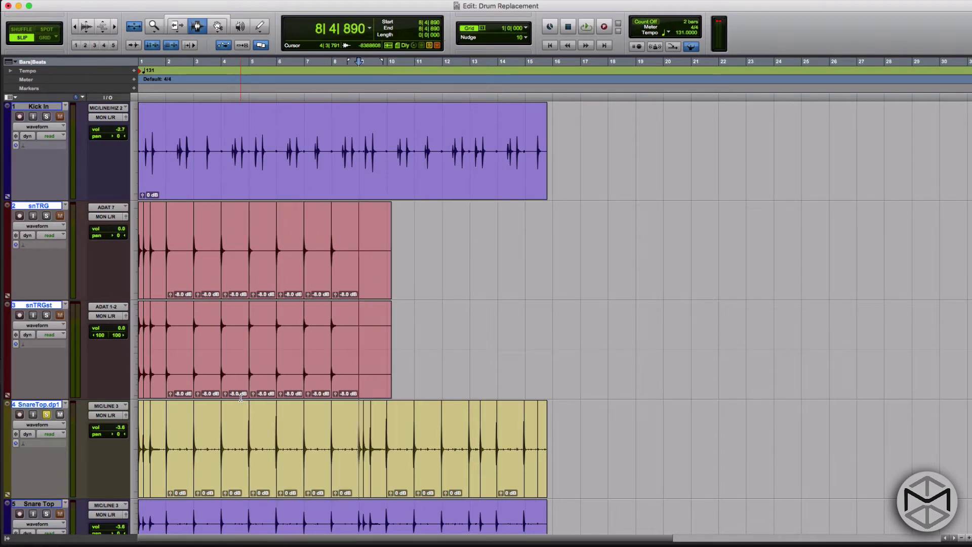
{"action": "key", "text": "super+v"}
{"action": "key", "text": "Tab"}
{"action": "key", "text": "super+v"}
{"action": "key", "text": "Tab"}
{"action": "key", "text": "super+v"}
{"action": "key", "text": "Tab"}
{"action": "key", "text": "super+v"}
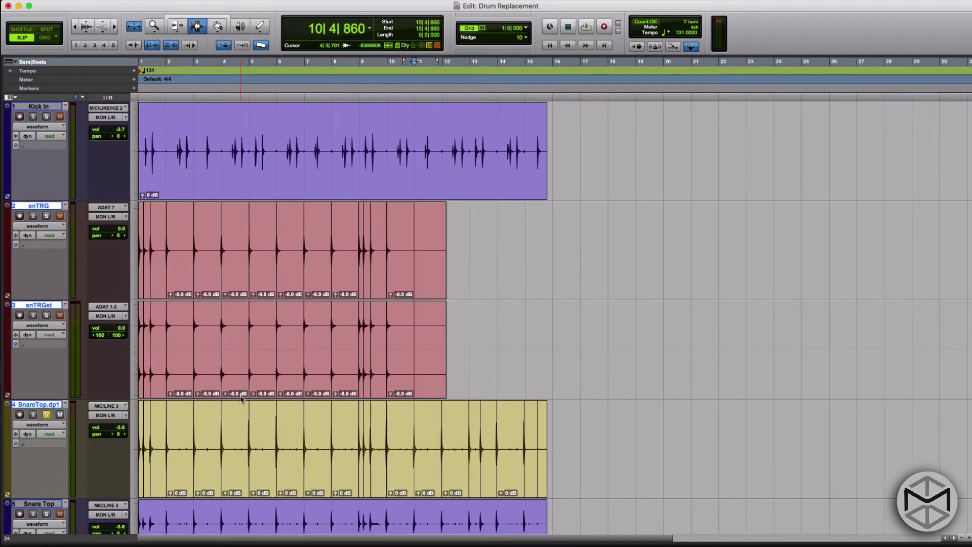
Paste the sample clips at the remaining snare hit boundaries from 10|4|860 through 14|4|802
{"action": "key", "text": "Tab"}
{"action": "key", "text": "super+v"}
{"action": "key", "text": "Tab"}
{"action": "key", "text": "super+v"}
{"action": "key", "text": "Tab"}
{"action": "key", "text": "super+v"}
{"action": "key", "text": "Tab"}
{"action": "key", "text": "super+v"}
{"action": "key", "text": "Tab"}
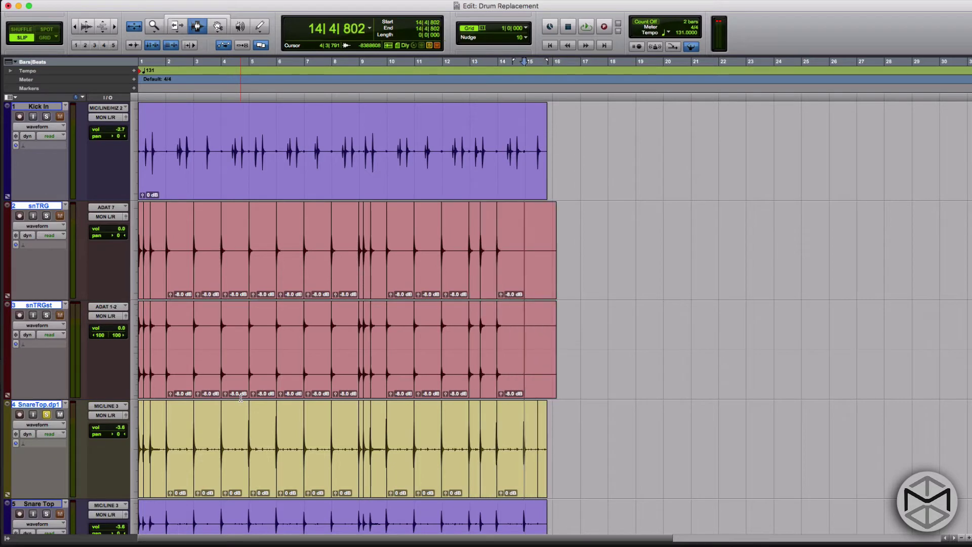
{"action": "key", "text": "super+v"}
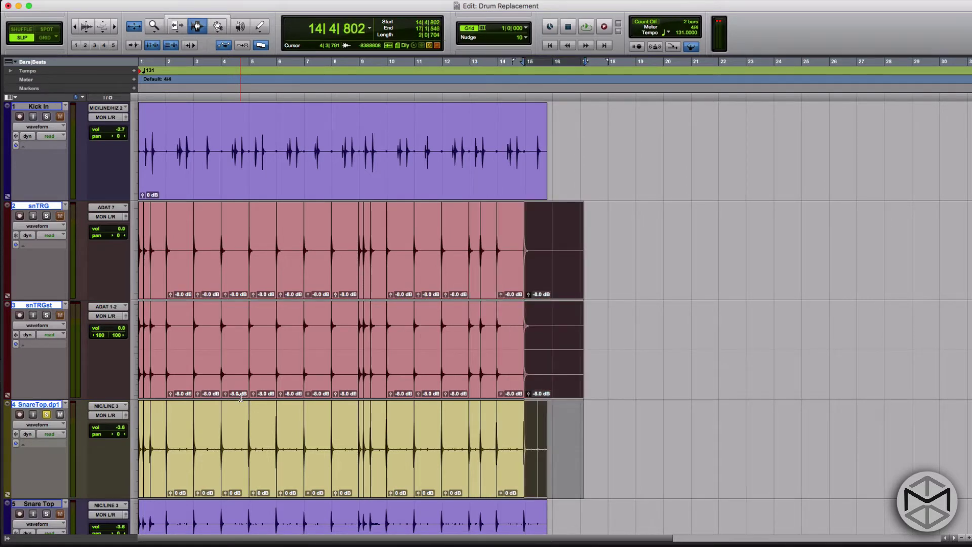
Examine how the pasted samples line up with the SnareTop.dp1 hit near bar 6, selecting from 5|4|919 to 6|1|021
{"action": "key", "text": "super+["}
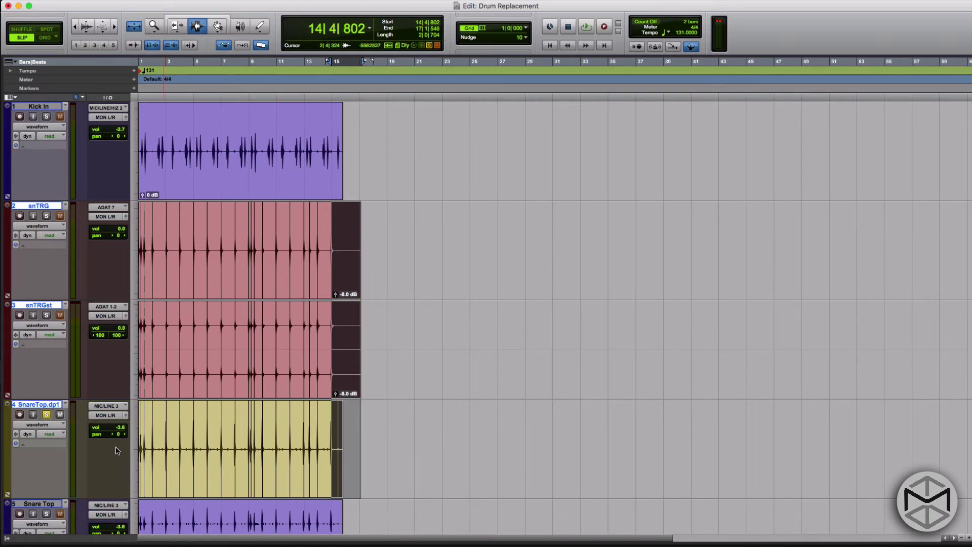
{"action": "left_click", "coordinate": [218, 368]}
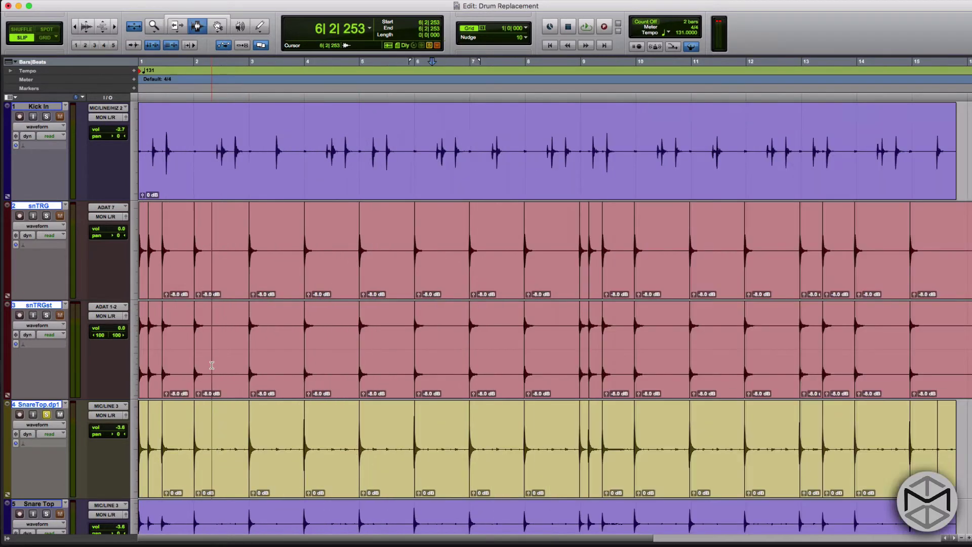
{"action": "key", "text": "super+]"}
{"action": "key", "text": "super+]"}
{"action": "key", "text": "super+]"}
{"action": "key", "text": "super+]"}
{"action": "key", "text": "super+]"}
{"action": "key", "text": "super+]"}
{"action": "scroll", "coordinate": [284, 354], "scroll_direction": "left", "scroll_amount": 10}
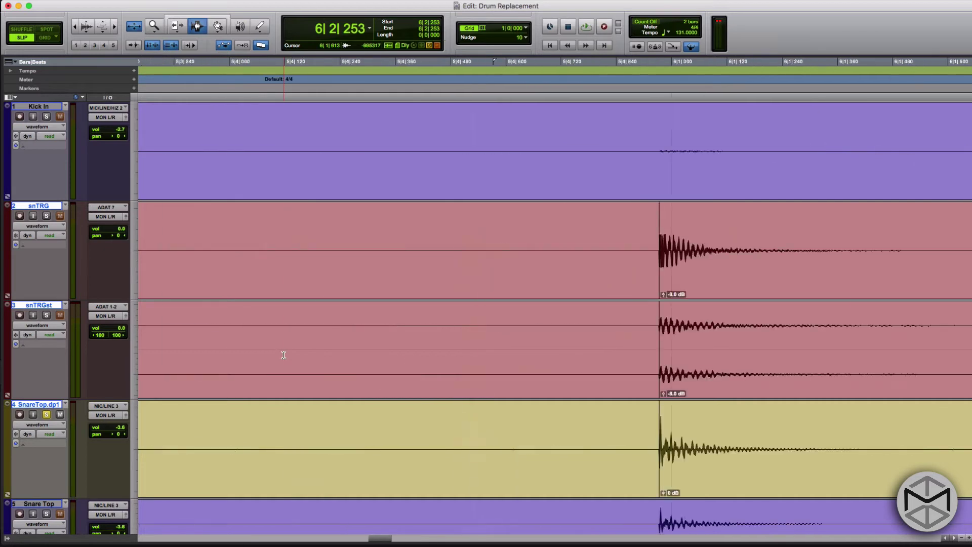
{"action": "scroll", "coordinate": [284, 354], "scroll_direction": "right", "scroll_amount": 3}
{"action": "double_click", "coordinate": [549, 307]}
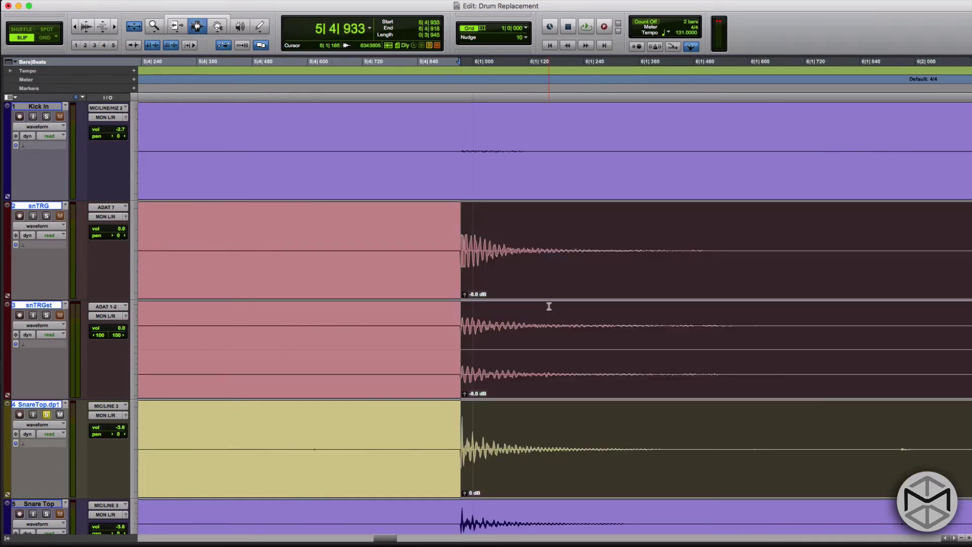
{"action": "left_click", "coordinate": [455, 250]}
{"action": "left_click_drag", "start_coordinate": [466, 285], "coordinate": [483, 325]}
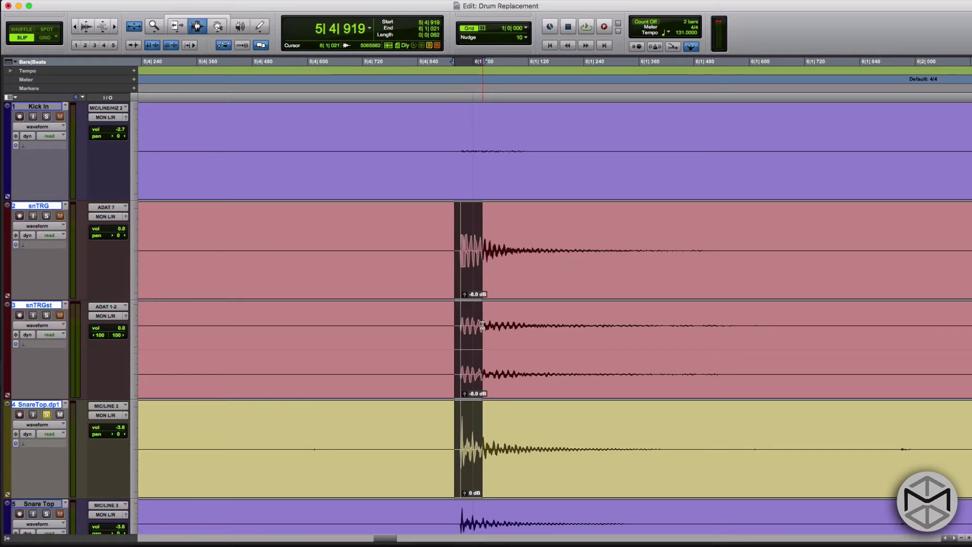
Turn off Zoom Toggle, fit all the drum tracks vertically in the edit window, and show the session's full length
{"action": "key", "text": "e"}
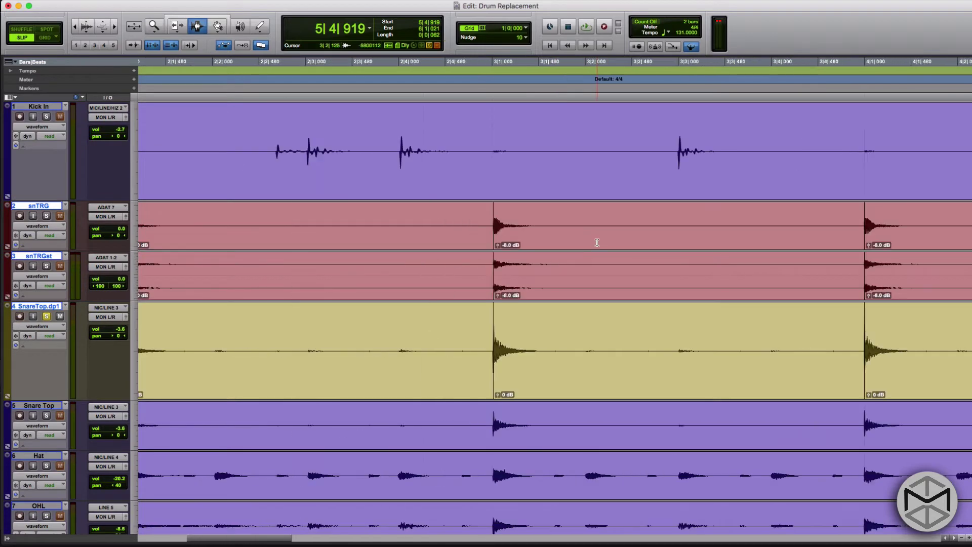
{"action": "key", "text": "ctrl+alt+super+Down"}
{"action": "key", "text": "r"}
{"action": "key", "text": "r"}
{"action": "key", "text": "r"}
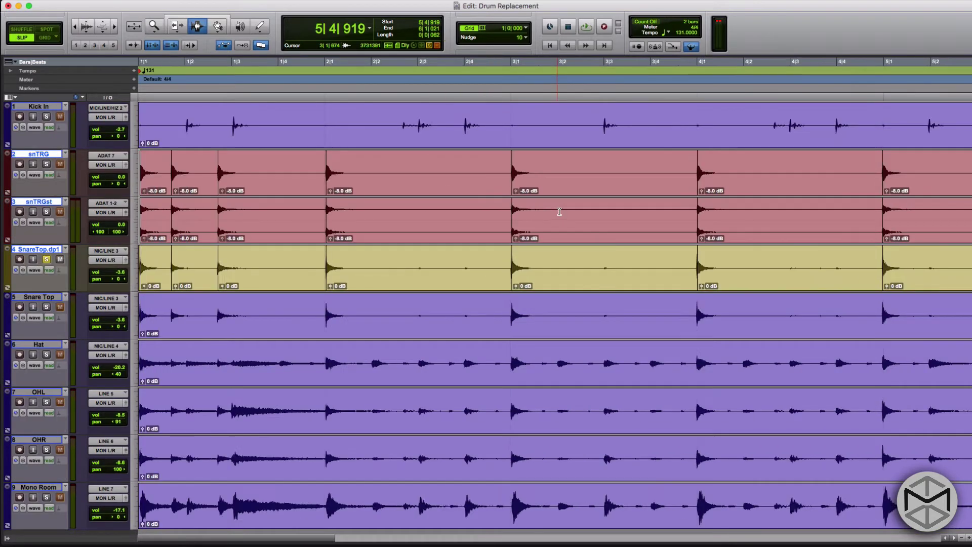
{"action": "key", "text": "r"}
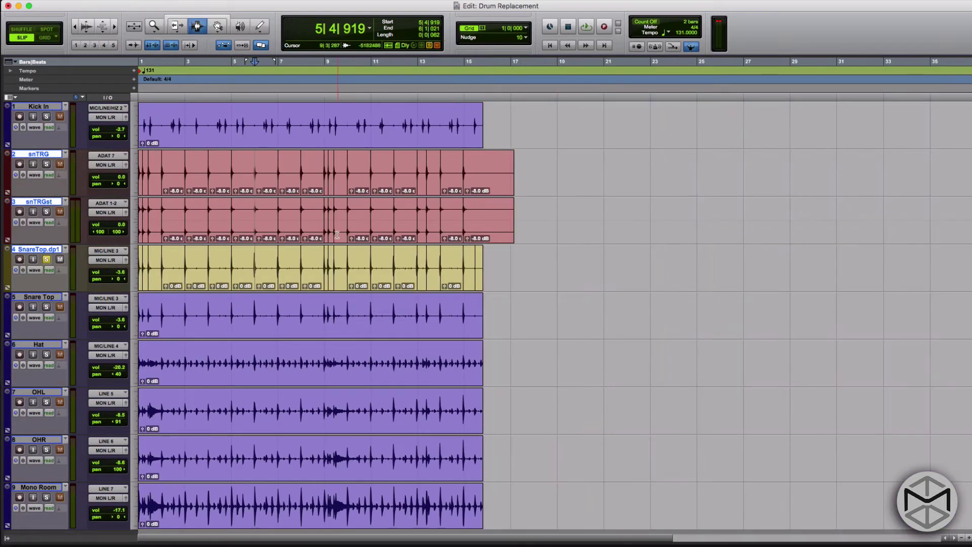
Show the track and group lists and delete the "to Delete" group
{"action": "left_click", "coordinate": [6, 538]}
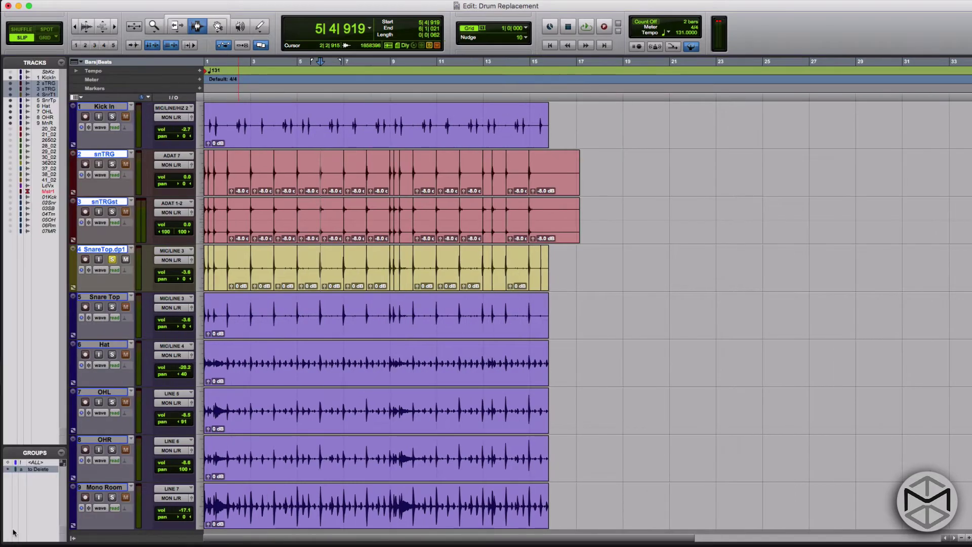
{"action": "right_click", "coordinate": [31, 472]}
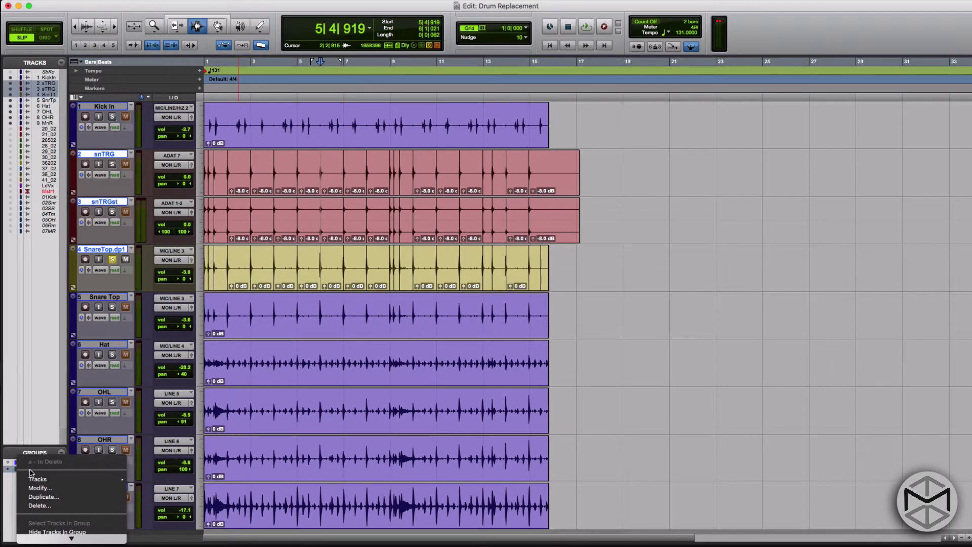
{"action": "left_click", "coordinate": [53, 505]}
{"action": "left_click", "coordinate": [577, 226]}
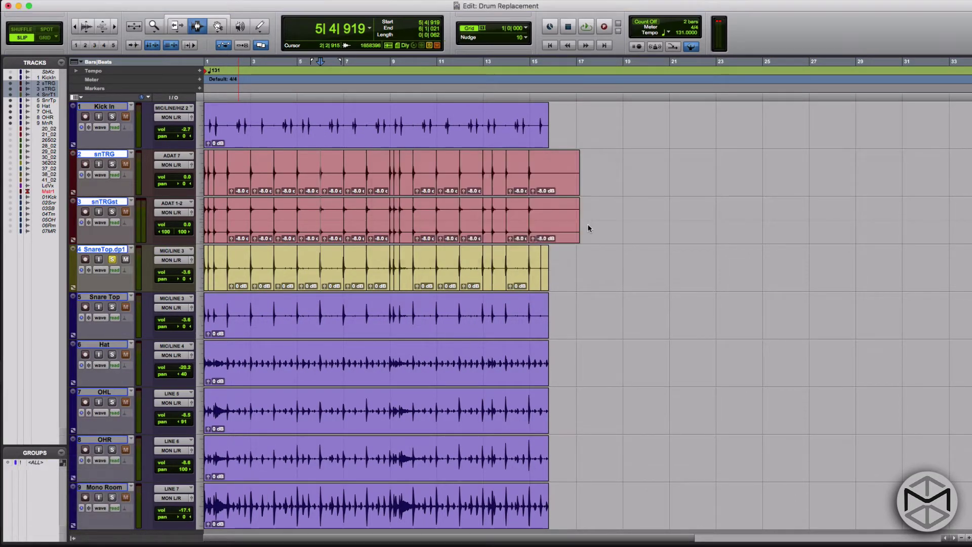
Select only the duplicate SnareTop.dp1 track and delete it from the session together with its clips
{"action": "left_click", "coordinate": [117, 250]}
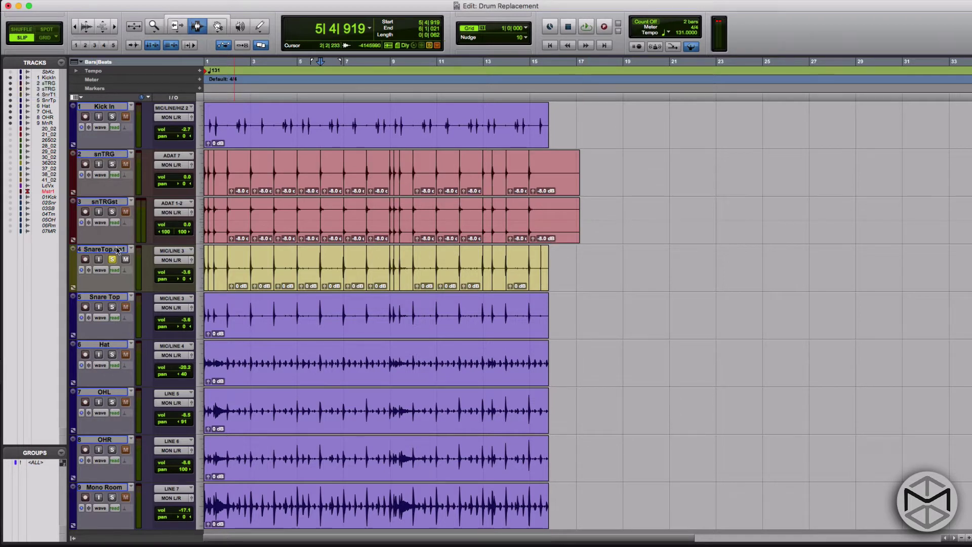
{"action": "left_click", "coordinate": [117, 249]}
{"action": "right_click", "coordinate": [117, 250]}
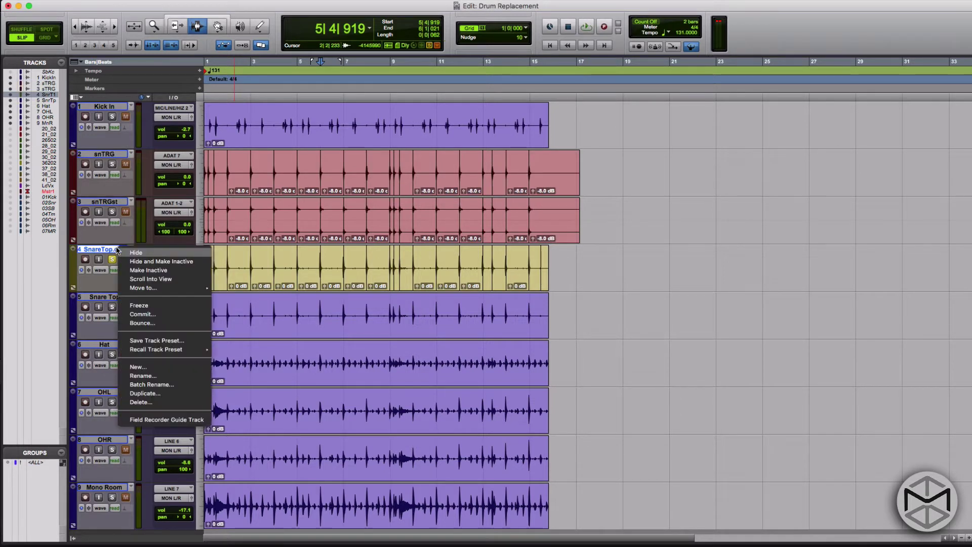
{"action": "left_click", "coordinate": [162, 403]}
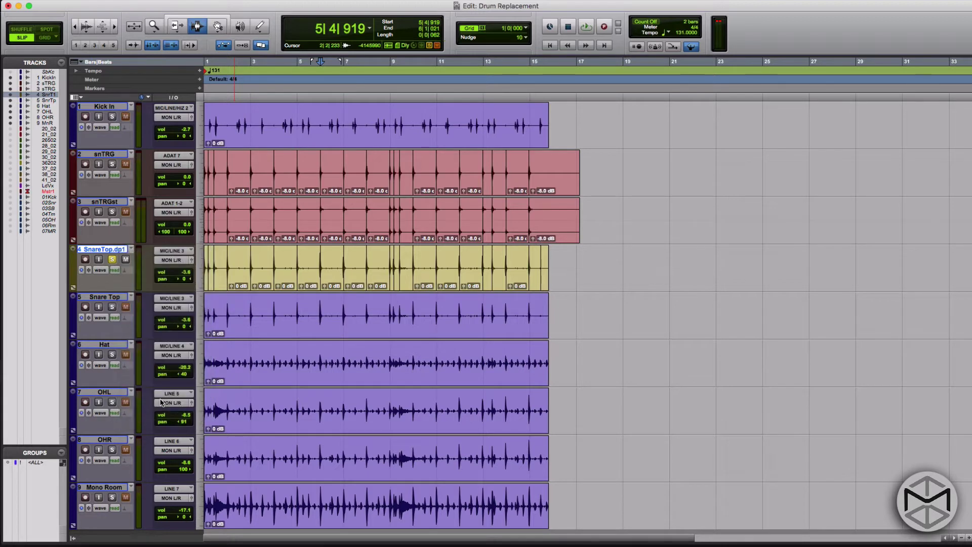
{"action": "key", "text": "Return"}
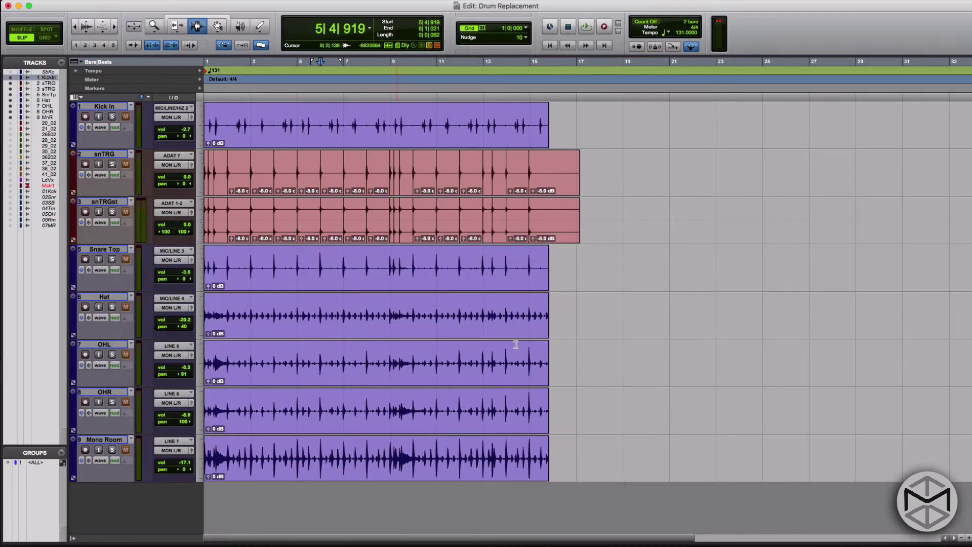
Place the cursor at the Kick In clip's end, 15|4|214, and carry it down across the snTRG and snTRGst tracks
{"action": "left_click", "coordinate": [554, 219]}
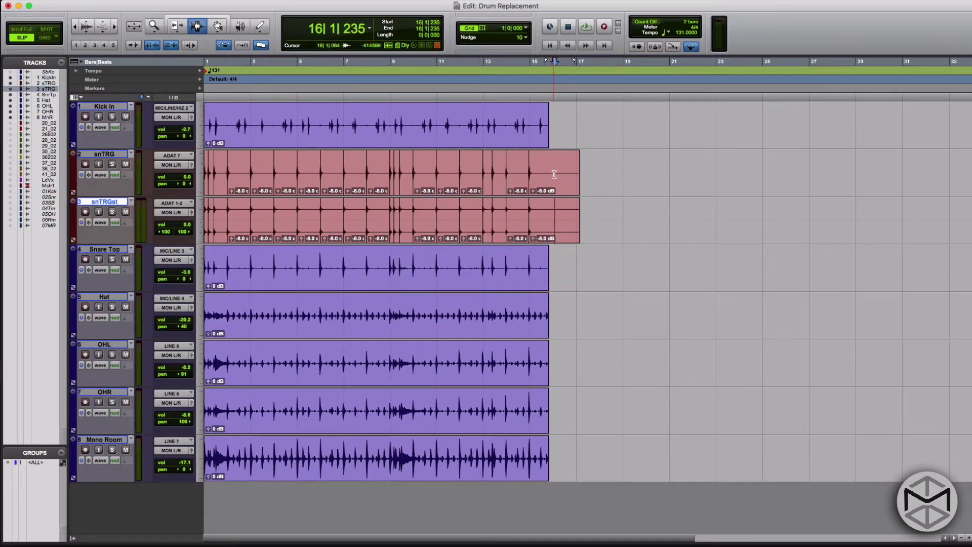
{"action": "left_click_drag", "start_coordinate": [554, 164], "coordinate": [592, 206]}
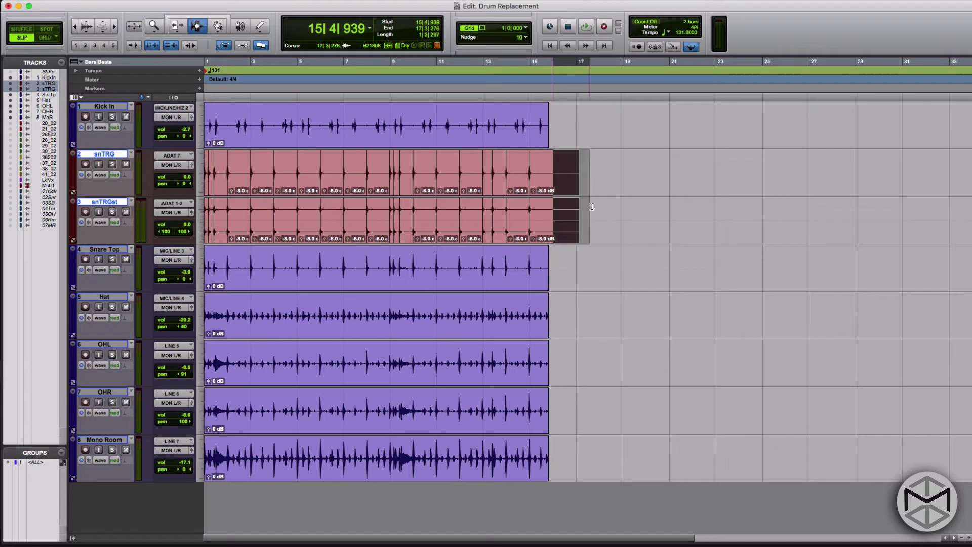
{"action": "left_click", "coordinate": [563, 135]}
{"action": "key", "text": ";"}
{"action": "key", "text": "shift+;"}
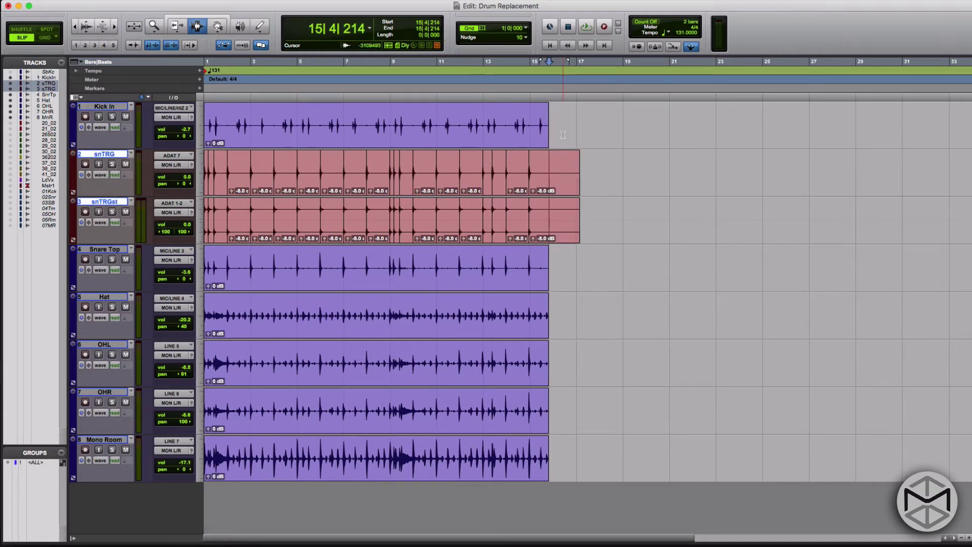
Trim the ends of the snTRG and snTRGst clips to 15|4|214 and keep the cursor across both tracks
{"action": "key", "text": "s"}
{"action": "left_click", "coordinate": [546, 164]}
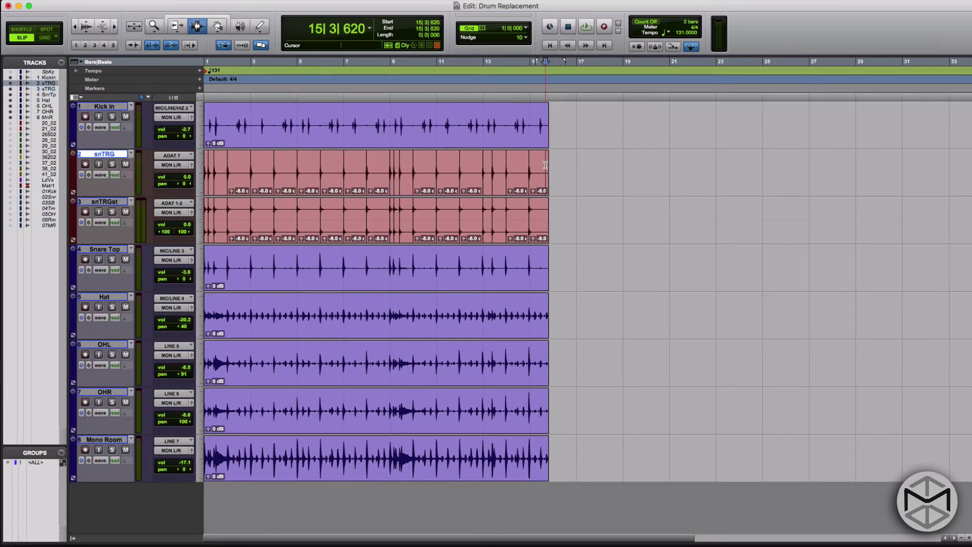
{"action": "key", "text": "shift+;"}
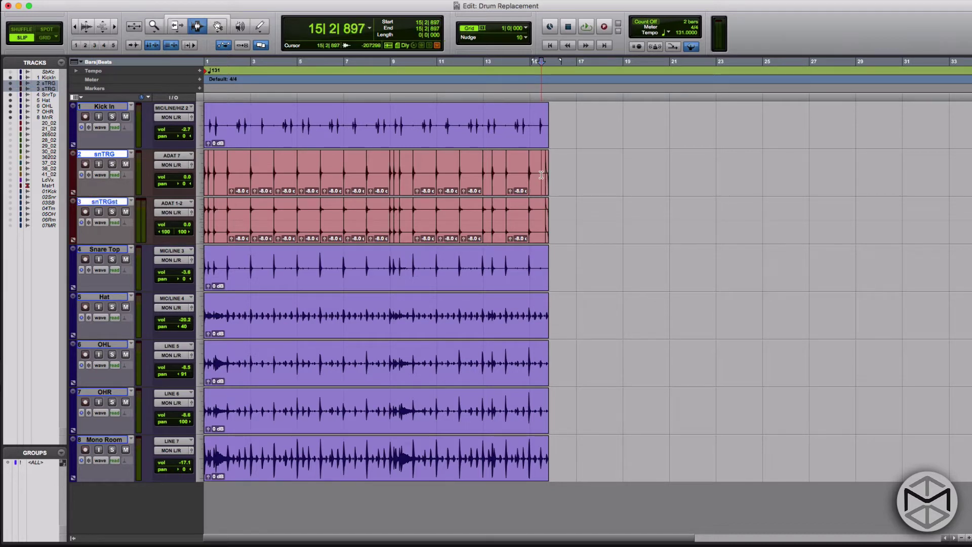
Select all clips on snTRG and snTRGst from the session start to 15|4|214 and group them
{"action": "double_click", "coordinate": [541, 174]}
{"action": "key", "text": "shift+Return"}
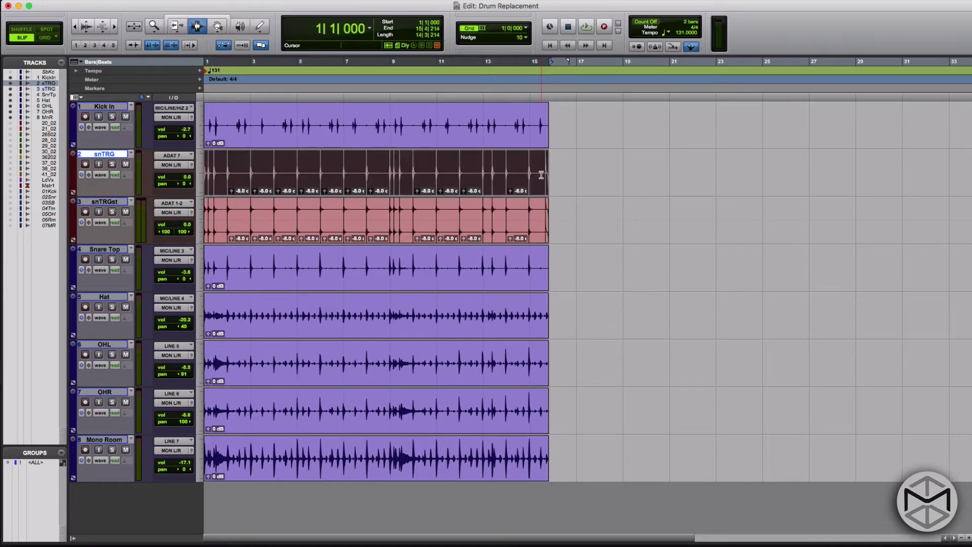
{"action": "key", "text": "shift+;"}
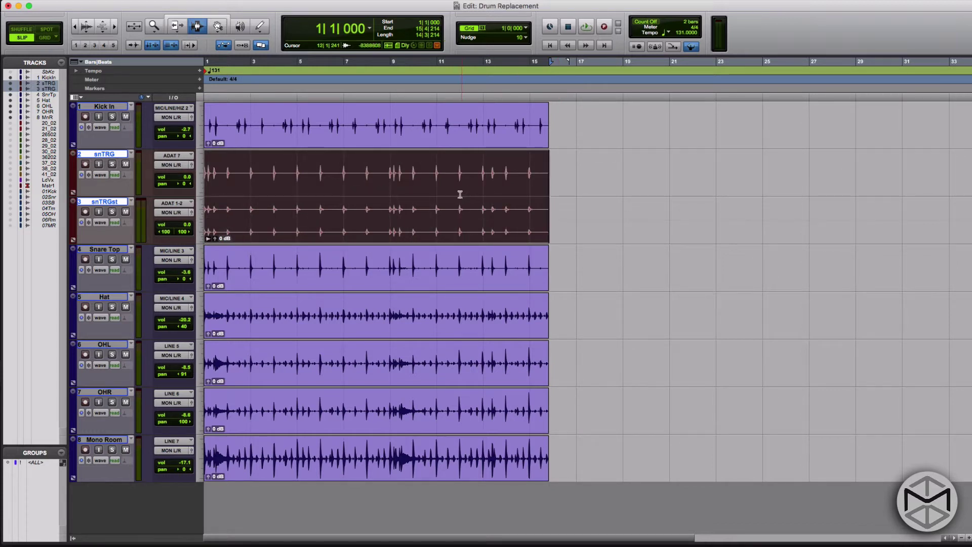
{"action": "key", "text": "F8"}
{"action": "left_click_drag", "start_coordinate": [356, 198], "coordinate": [307, 202]}
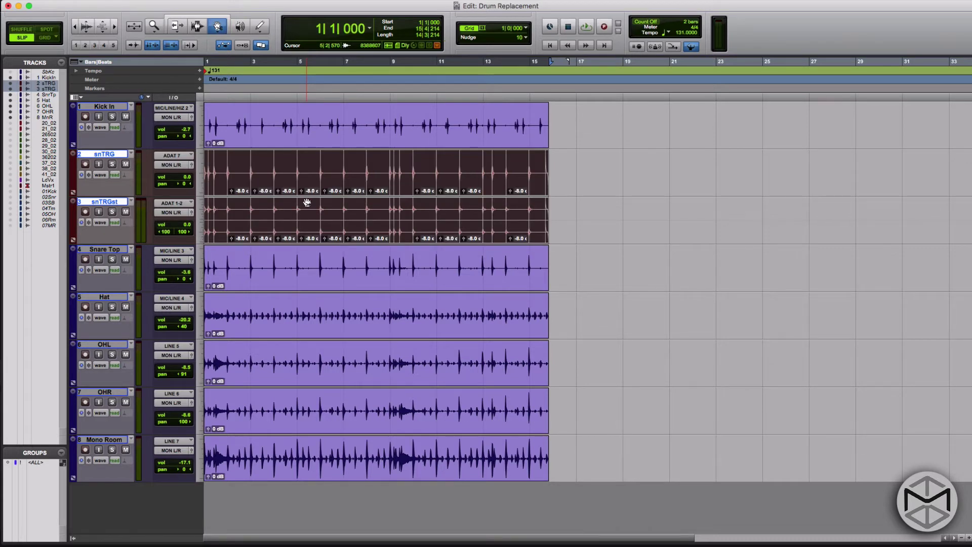
{"action": "key", "text": "super+alt+g"}
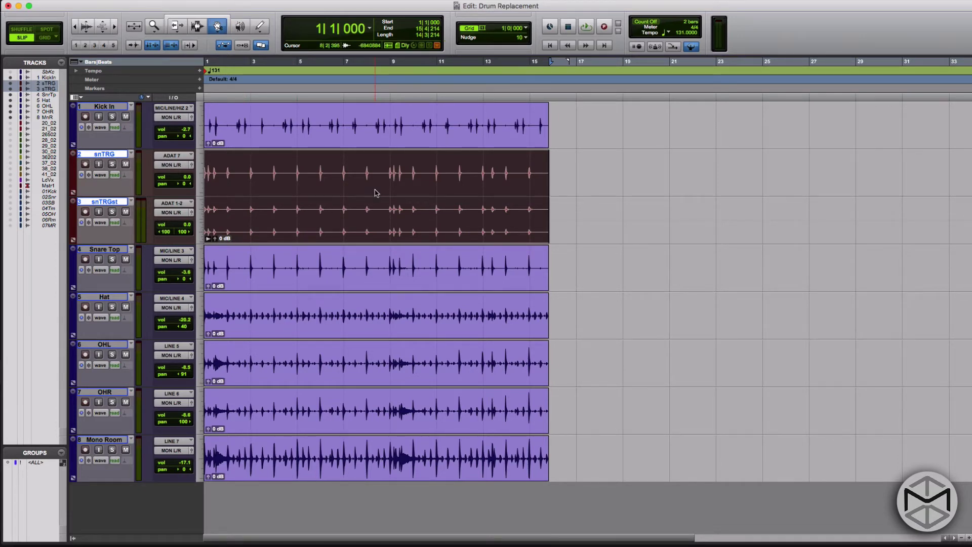
Compare the drum mix with the snTRG and snTRGst samples on and off, using the Mix and Edit windows
{"action": "key", "text": "super+equal"}
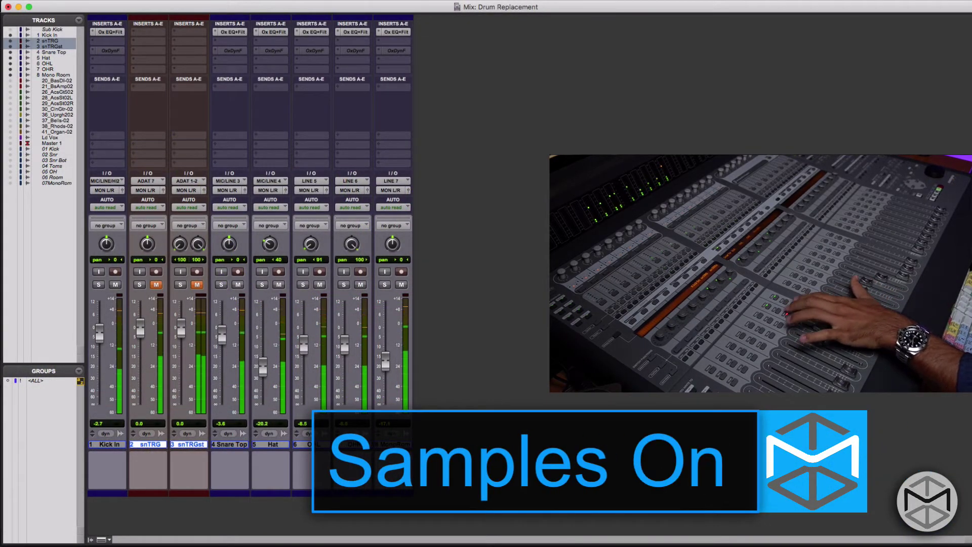
{"action": "key", "text": "super+equal"}
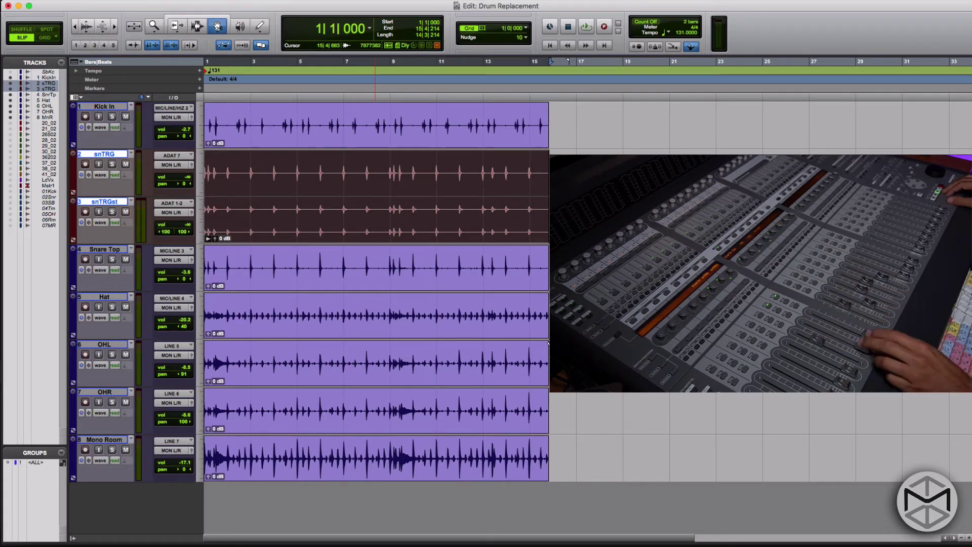
{"action": "key", "text": "space"}
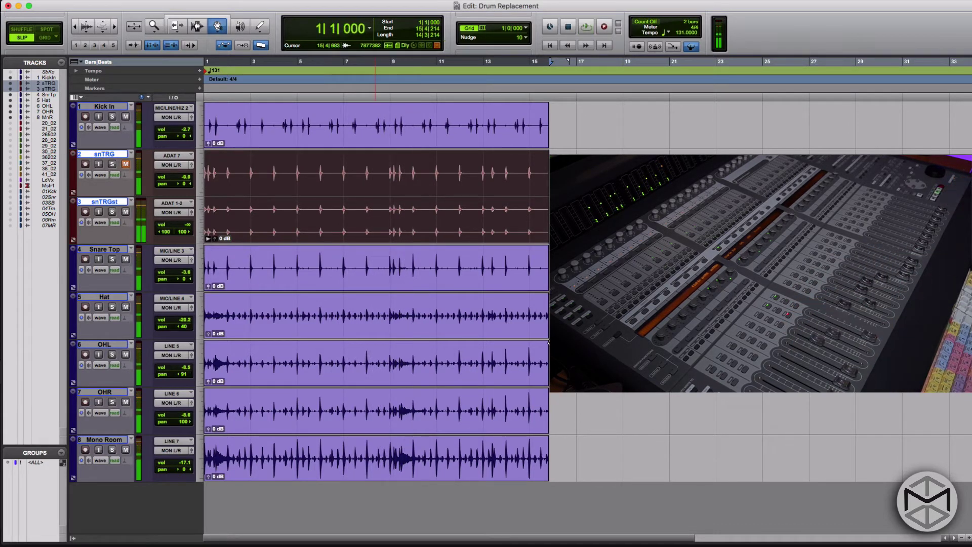
Enable Dynamic Transport and play the soloed snTRG snare sample and the full drum kit
{"action": "key", "text": "ctrl+super+p"}
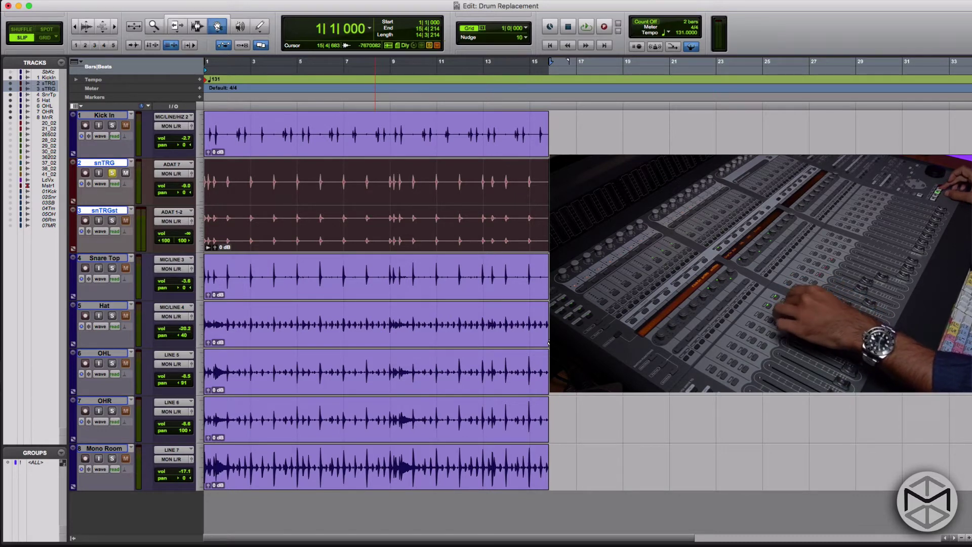
{"action": "key", "text": "space"}
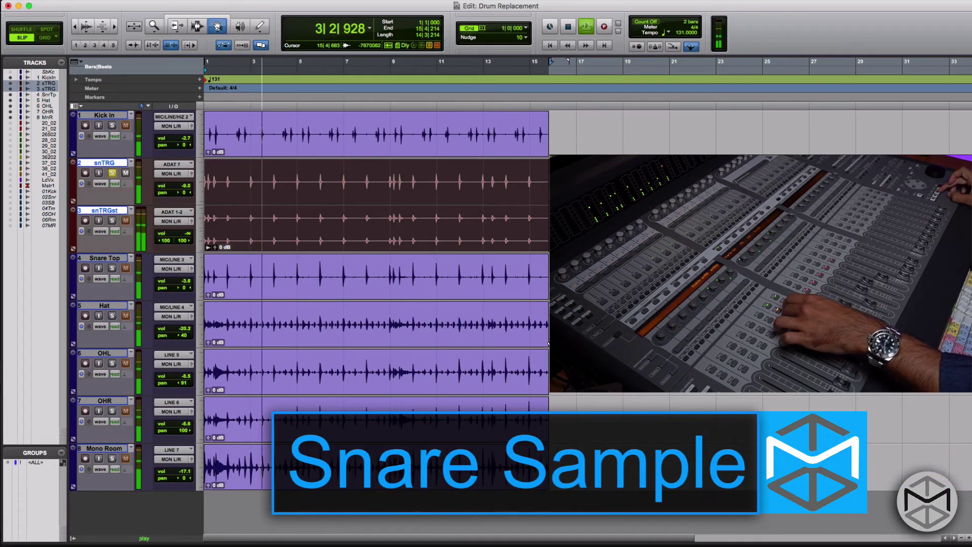
{"action": "key", "text": "space"}
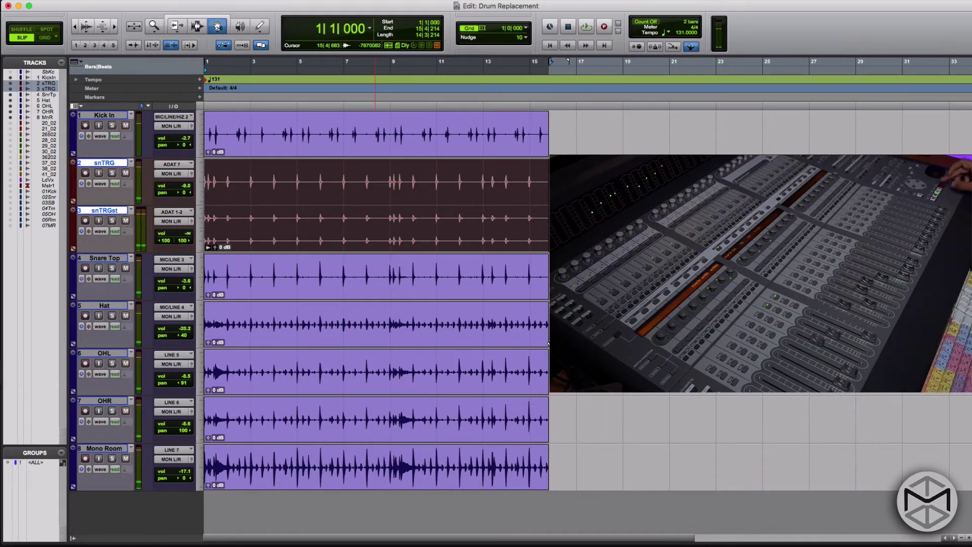
{"action": "key", "text": "space"}
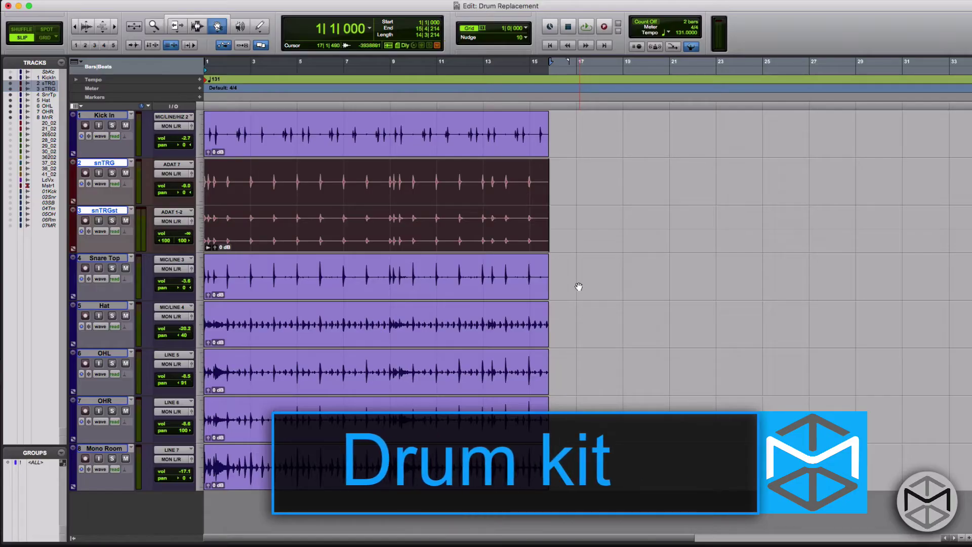
{"action": "key", "text": "space"}
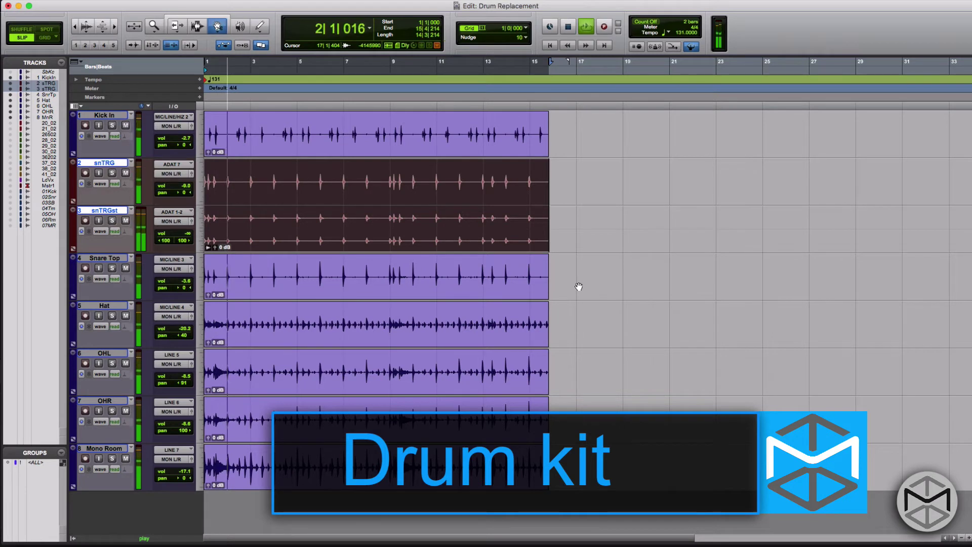
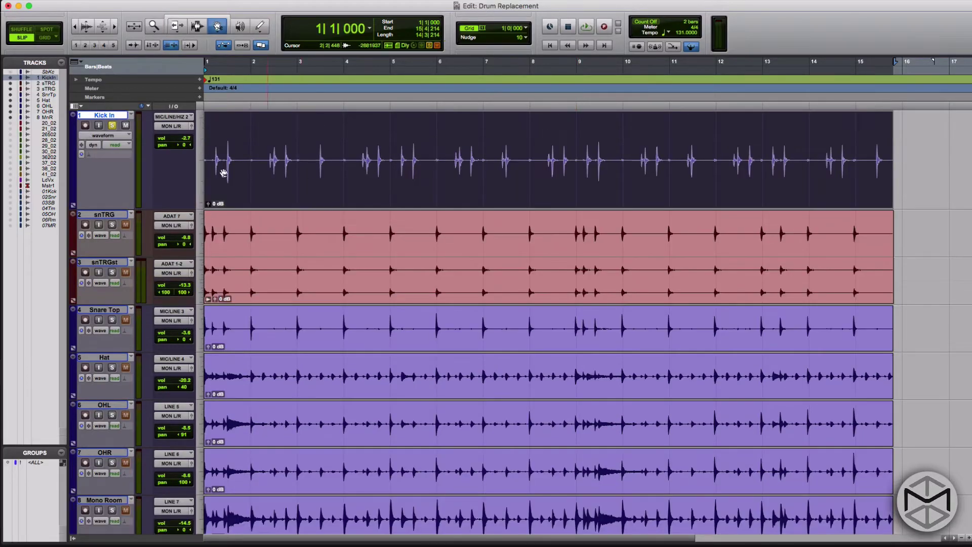
Enlarge the Kick In track and play it soloed to check its kick hits
{"action": "key", "text": "ctrl+Up"}
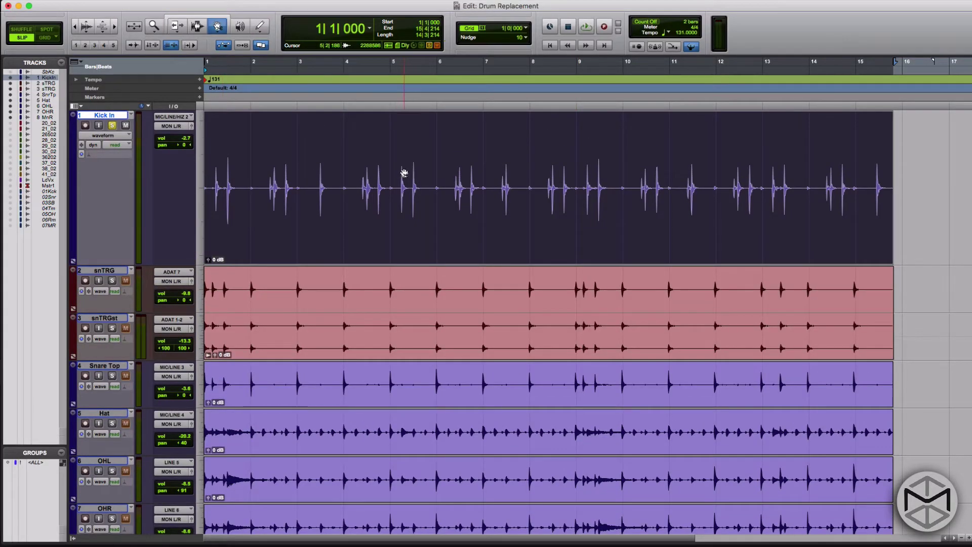
{"action": "key", "text": "F7"}
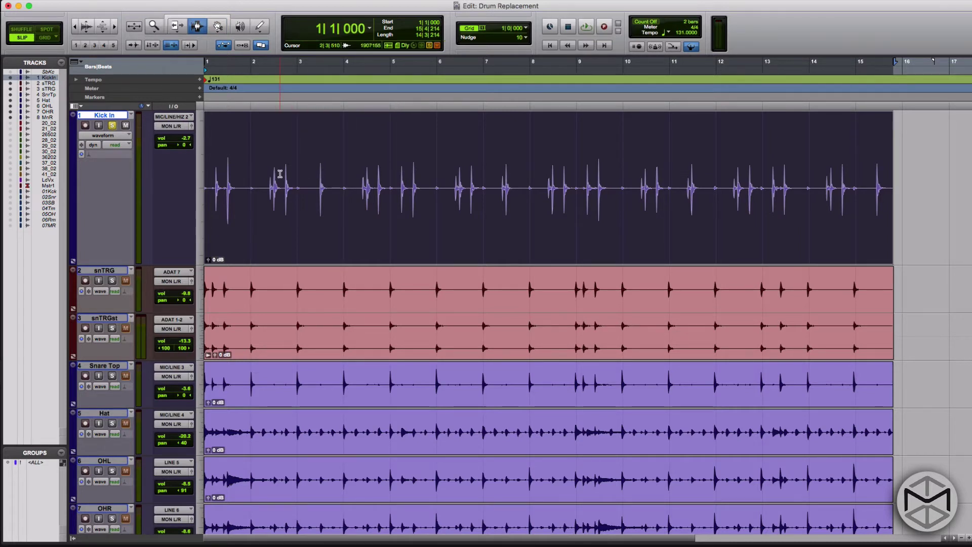
{"action": "key", "text": "space"}
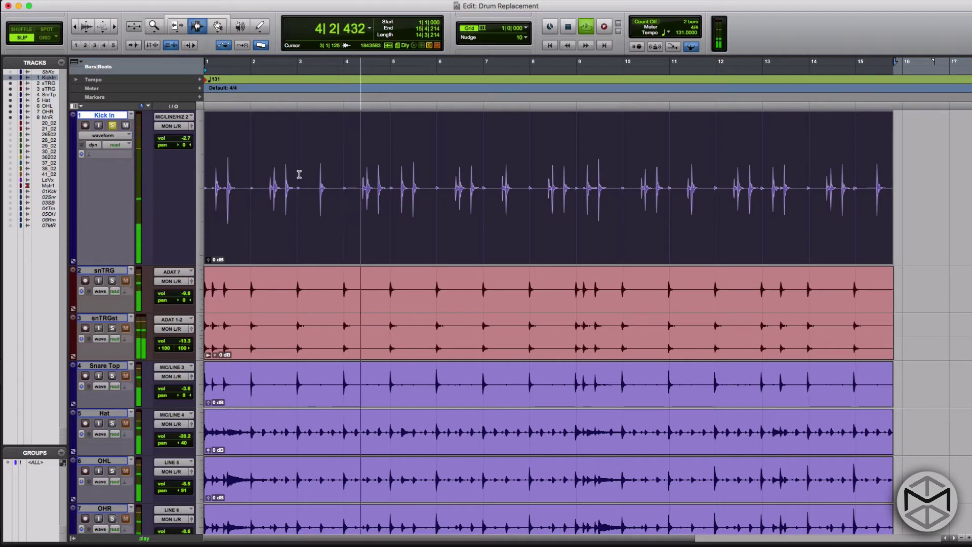
{"action": "key", "text": "space"}
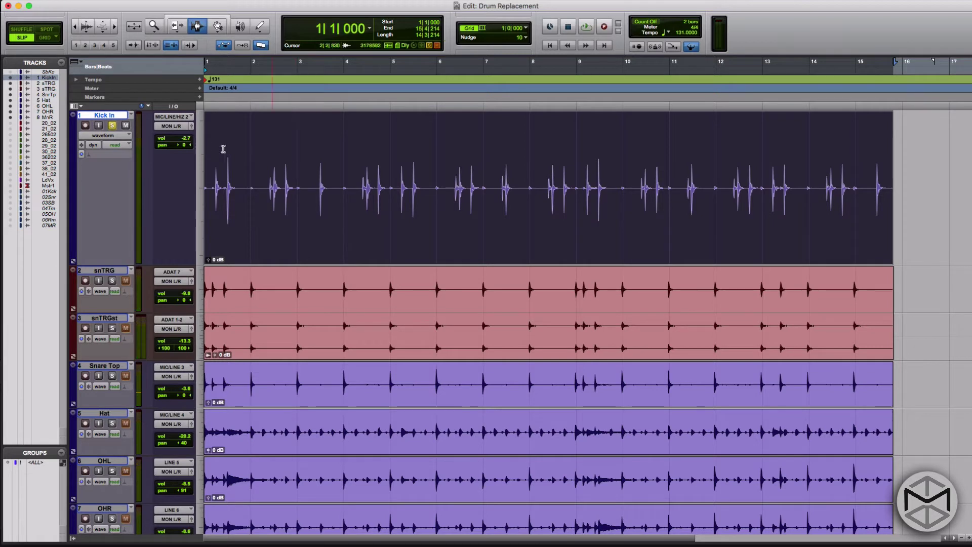
Create a mono audio track named kkTRG and place it above the Kick In track
{"action": "key", "text": "super+shift+n"}
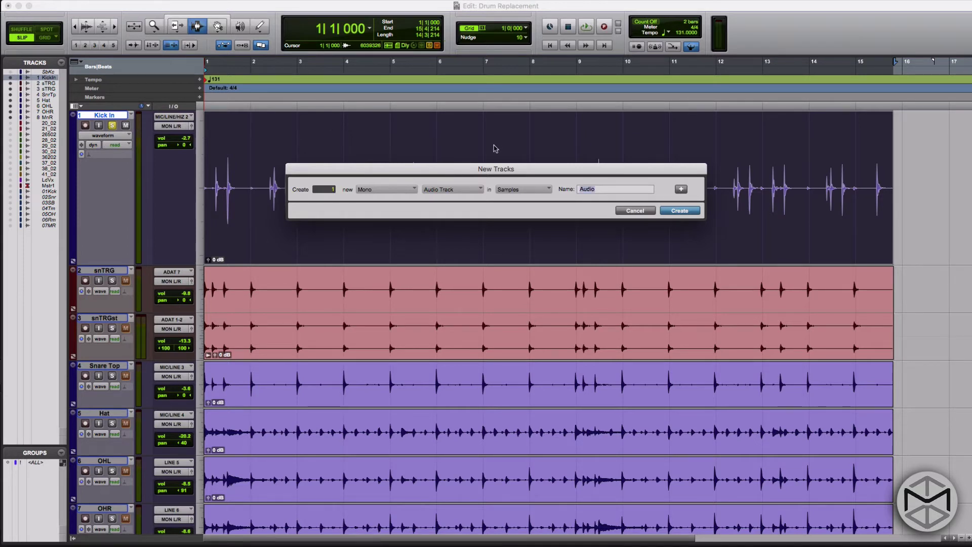
{"action": "type", "text": "kkTRG"}
{"action": "key", "text": "Return"}
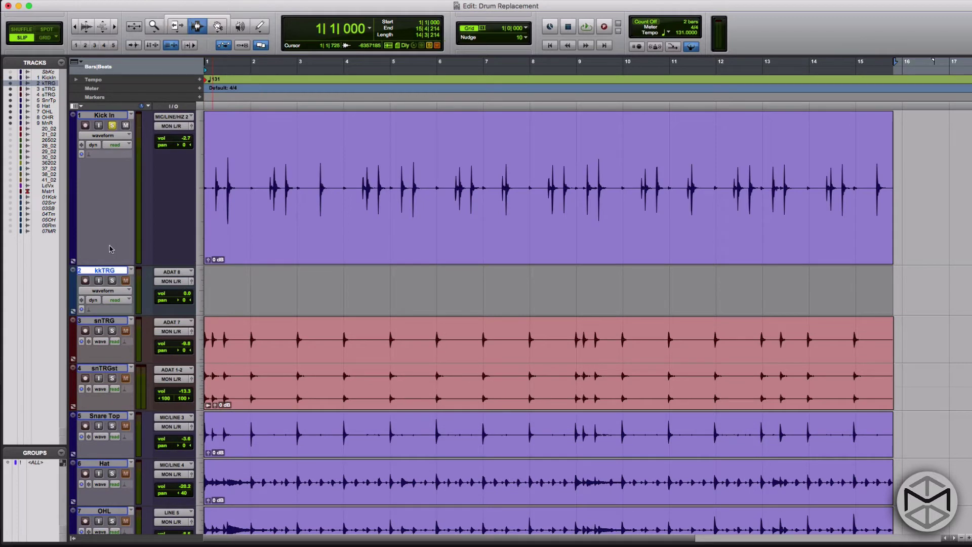
{"action": "left_click_drag", "start_coordinate": [101, 271], "coordinate": [101, 128]}
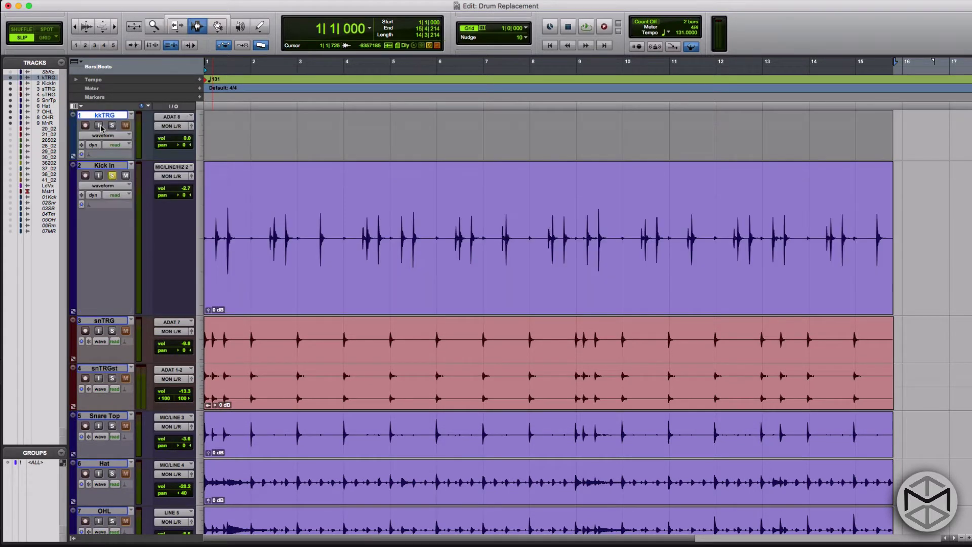
Color the kkTRG track with the same dark red as the snTRG track
{"action": "double_click", "coordinate": [84, 324]}
{"action": "left_click", "coordinate": [92, 320]}
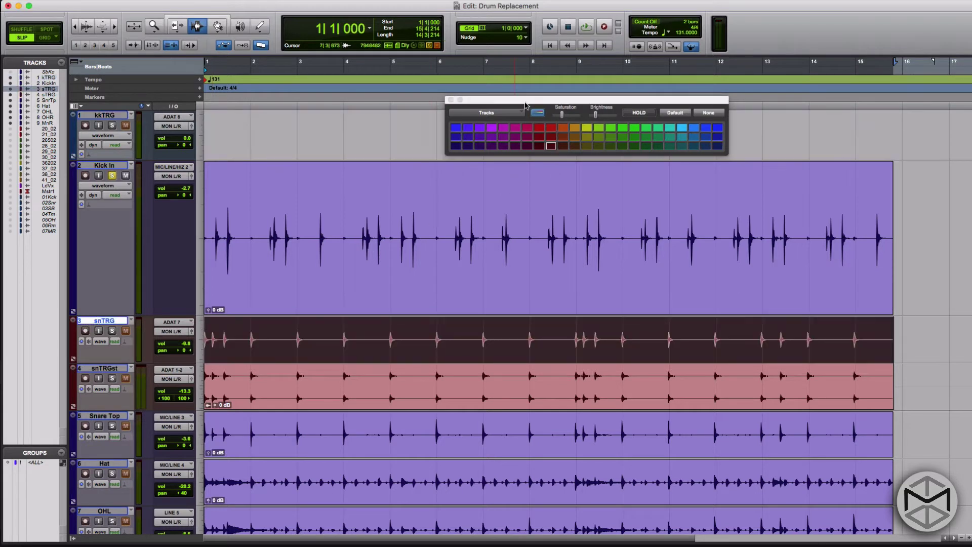
{"action": "left_click", "coordinate": [647, 113]}
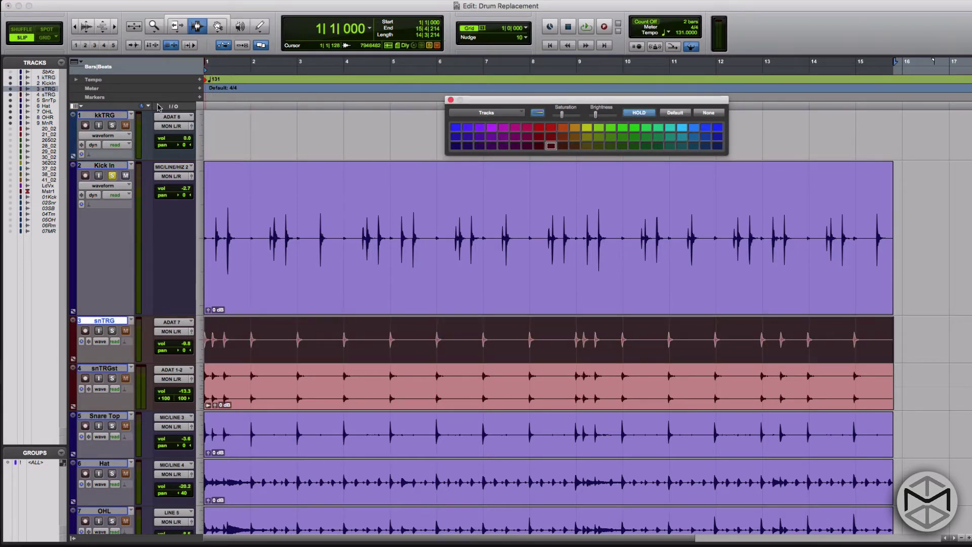
{"action": "left_click", "coordinate": [112, 116]}
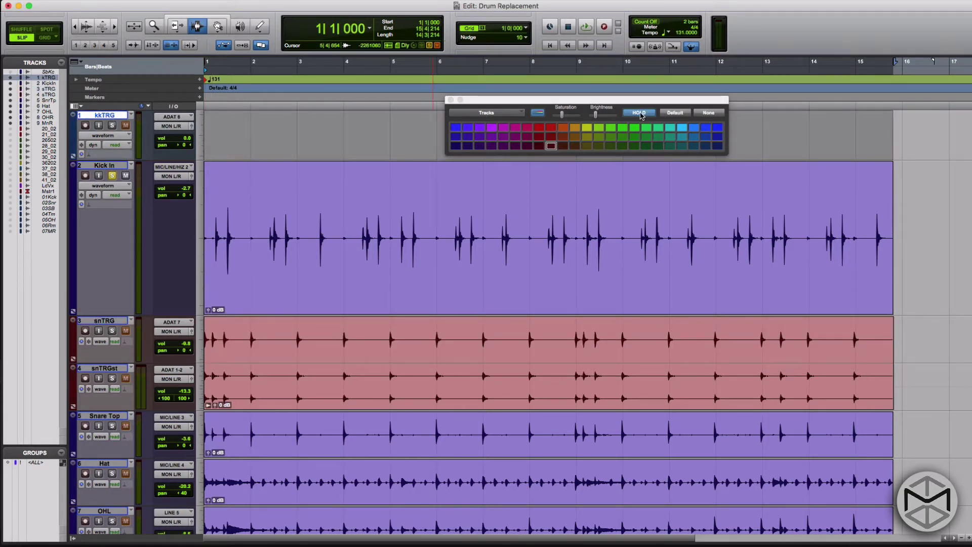
{"action": "left_click", "coordinate": [551, 147]}
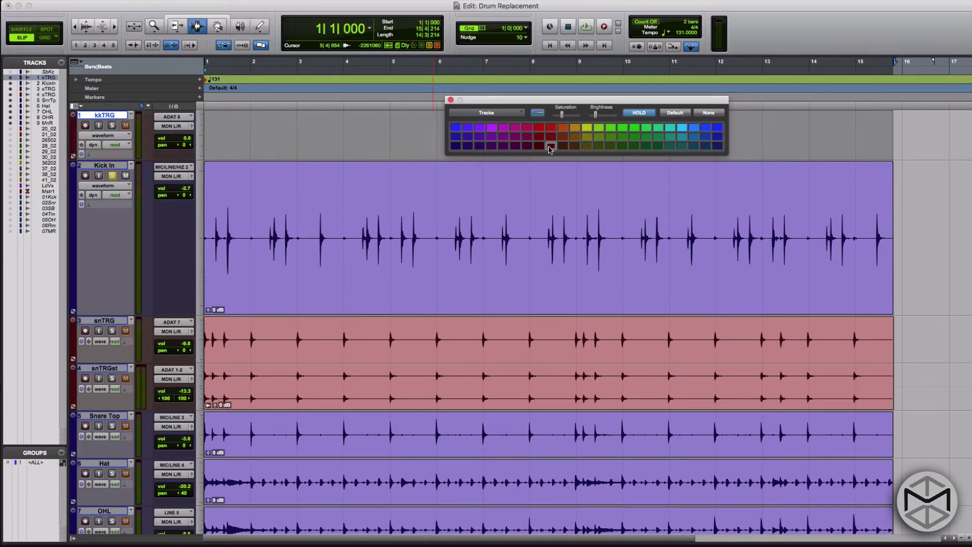
{"action": "left_click", "coordinate": [451, 99]}
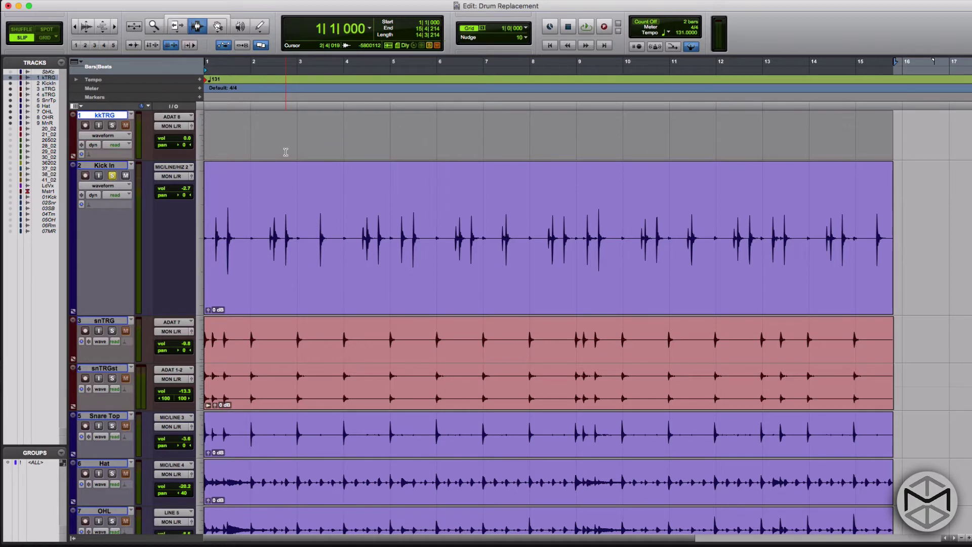
Browse the Drum Samples catalog and audition Kick Attack.wav, Kick Deep.wav and Kick Punch.wav in the Kicks folder
{"action": "key", "text": "alt+semicolon"}
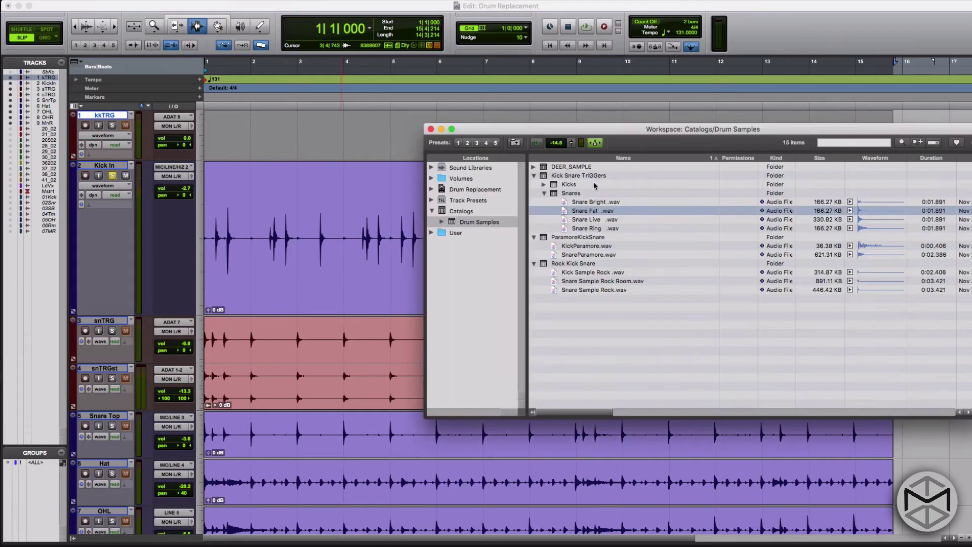
{"action": "left_click_drag", "start_coordinate": [510, 124], "coordinate": [424, 122]}
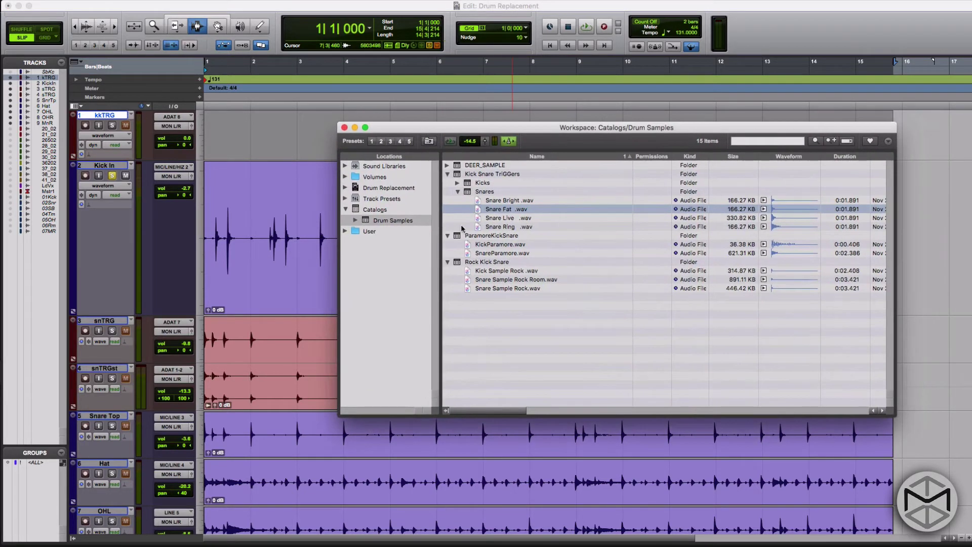
{"action": "left_click", "coordinate": [503, 272]}
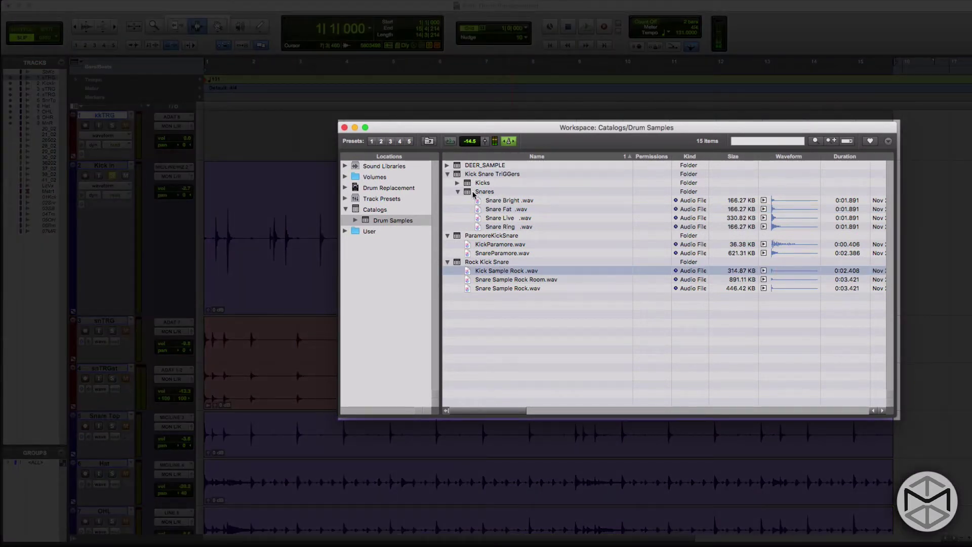
{"action": "left_click", "coordinate": [458, 183]}
{"action": "left_click", "coordinate": [490, 191]}
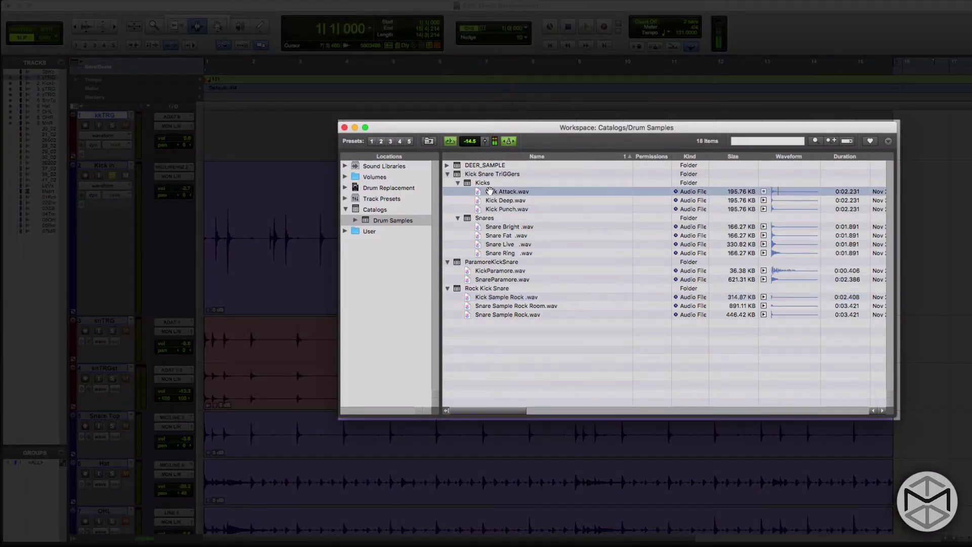
{"action": "key", "text": "Down"}
{"action": "key", "text": "Down"}
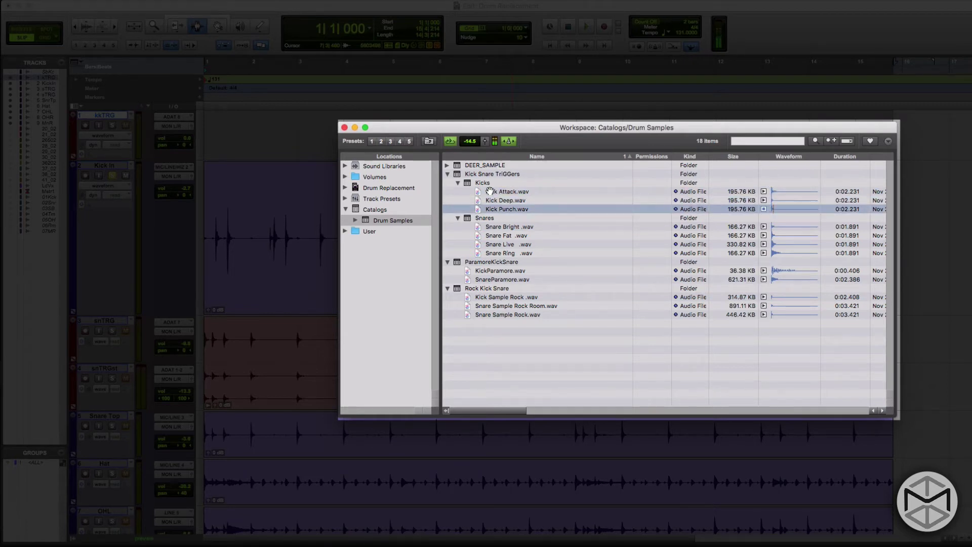
Audition DEER_KICK IN + SUB.wav and DEER_KICK IN.wav in the DEER_SAMPLE folder, and play the soloed Kick In track for comparison
{"action": "left_click", "coordinate": [447, 174]}
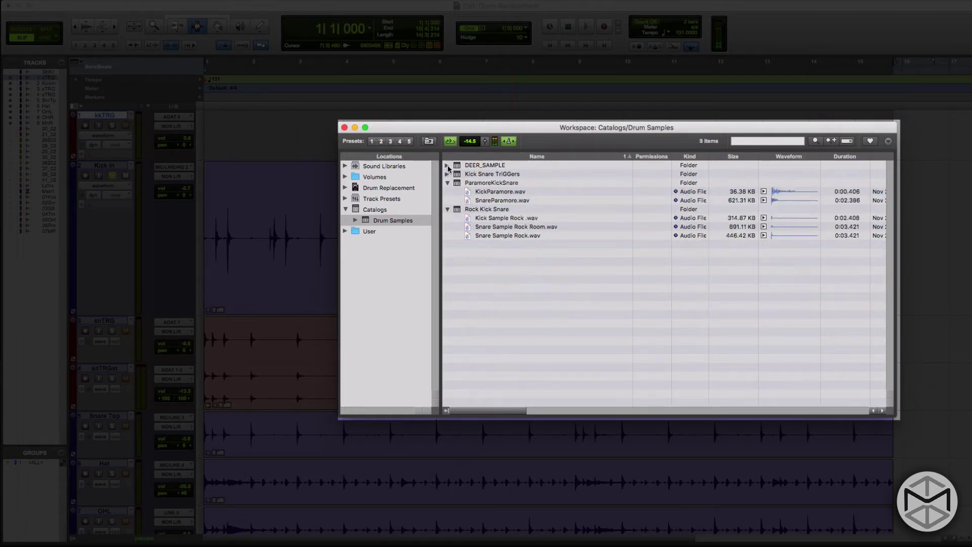
{"action": "left_click", "coordinate": [447, 165]}
{"action": "left_click", "coordinate": [483, 174]}
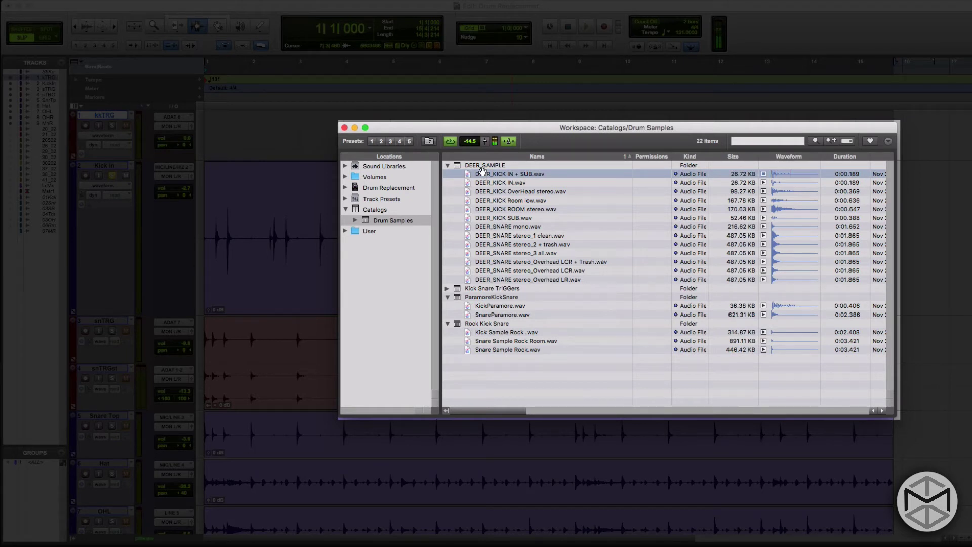
{"action": "key", "text": "Down"}
{"action": "key", "text": "Up"}
{"action": "key", "text": "super+w"}
{"action": "key", "text": "space"}
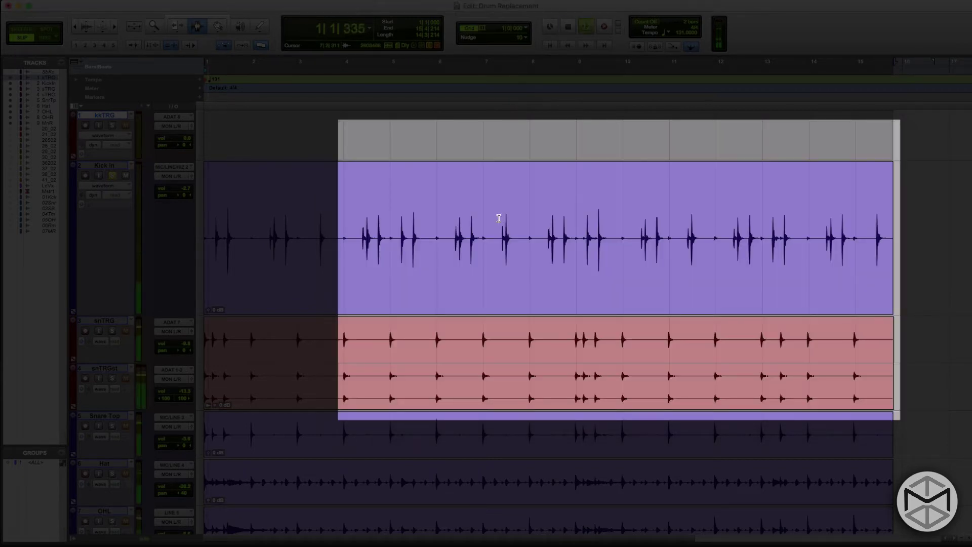
Stop playback and browse the Workspace to the TRIGGER Drums folder inside 2. SAMPLES/ TRIGGERS on the Music volume
{"action": "key", "text": "space"}
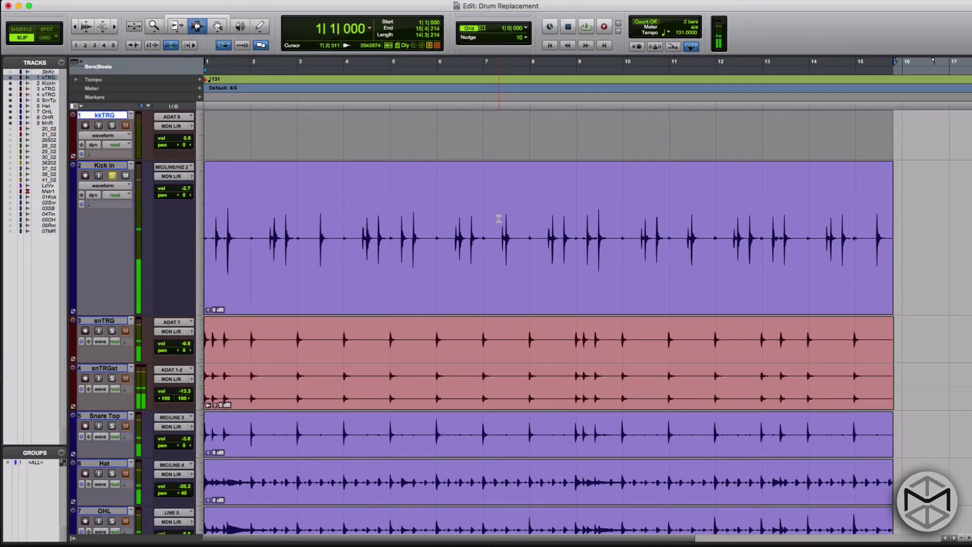
{"action": "key", "text": "alt+semicolon"}
{"action": "key", "text": "space"}
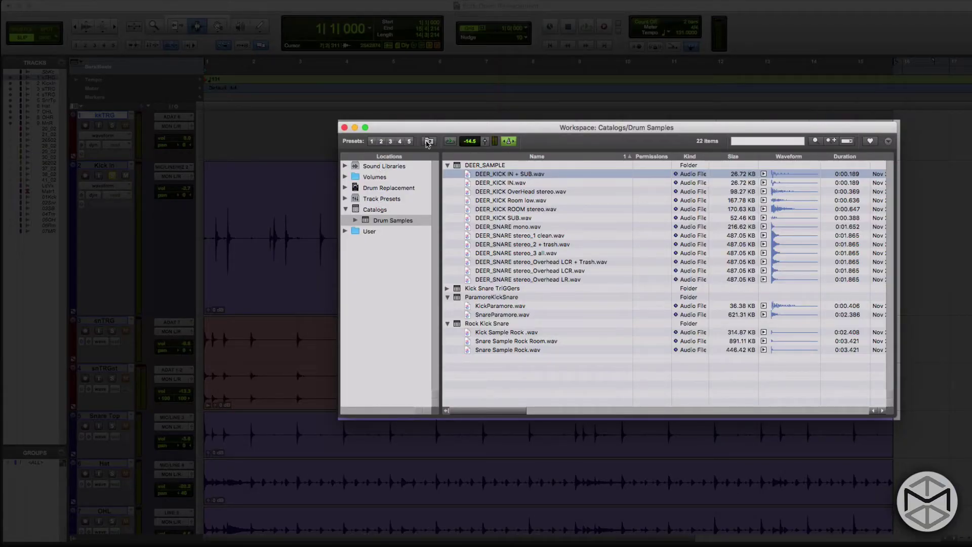
{"action": "left_click", "coordinate": [428, 143]}
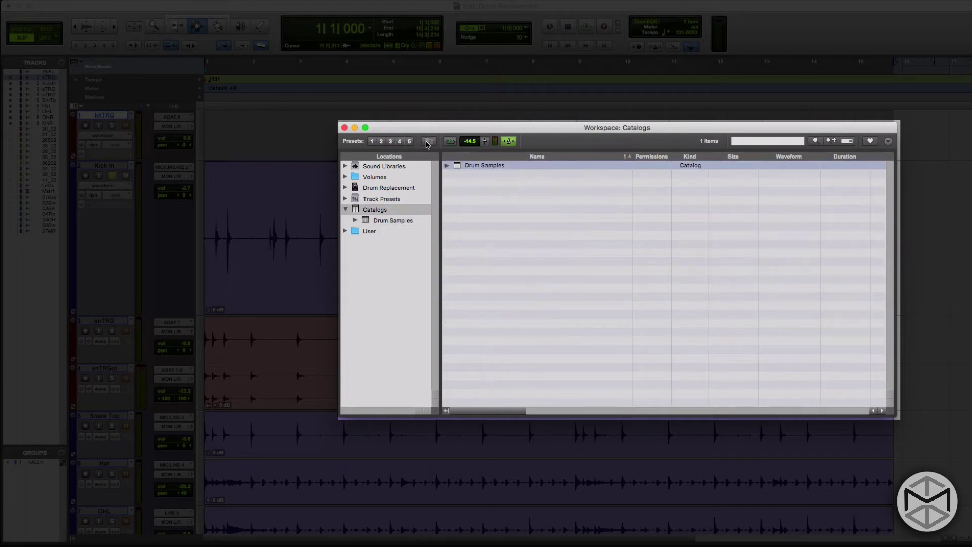
{"action": "left_click", "coordinate": [363, 176]}
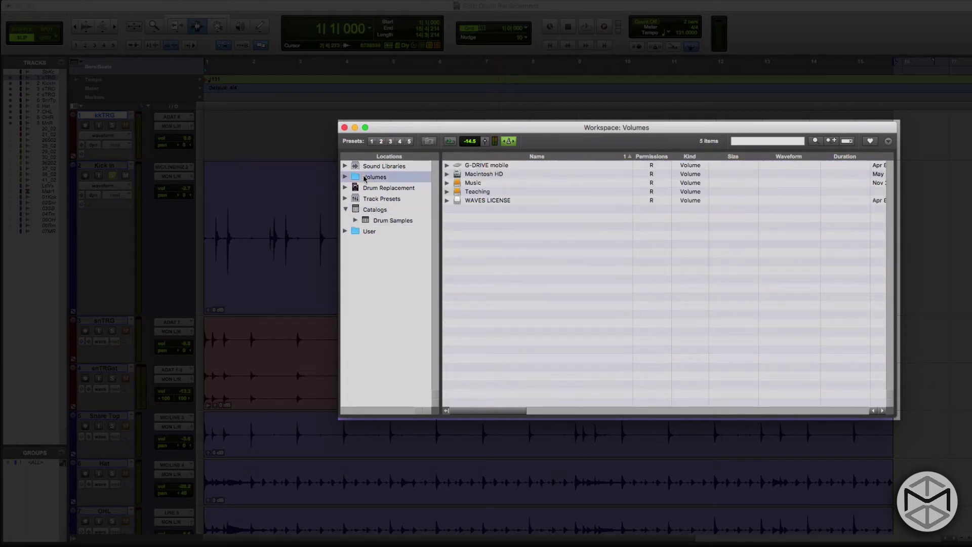
{"action": "double_click", "coordinate": [474, 184]}
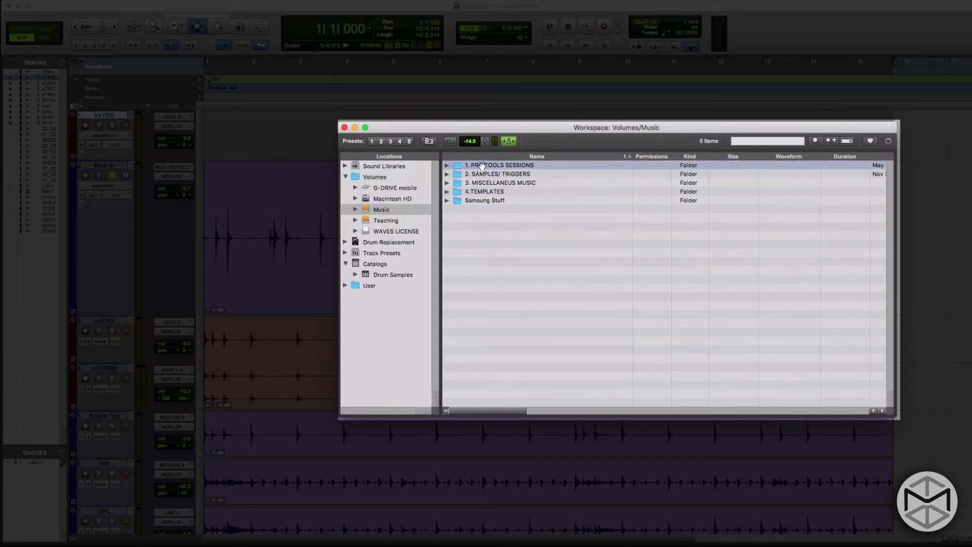
{"action": "double_click", "coordinate": [507, 174]}
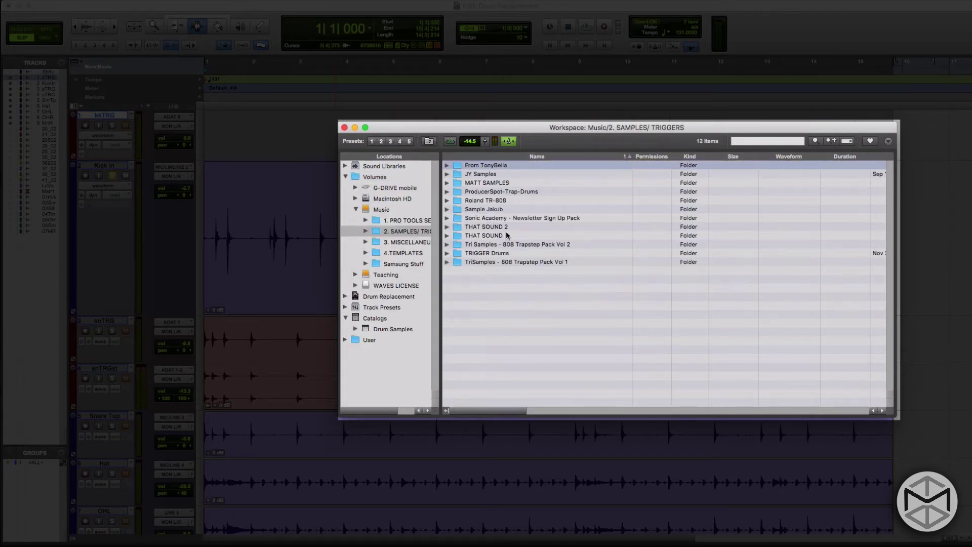
{"action": "double_click", "coordinate": [497, 257]}
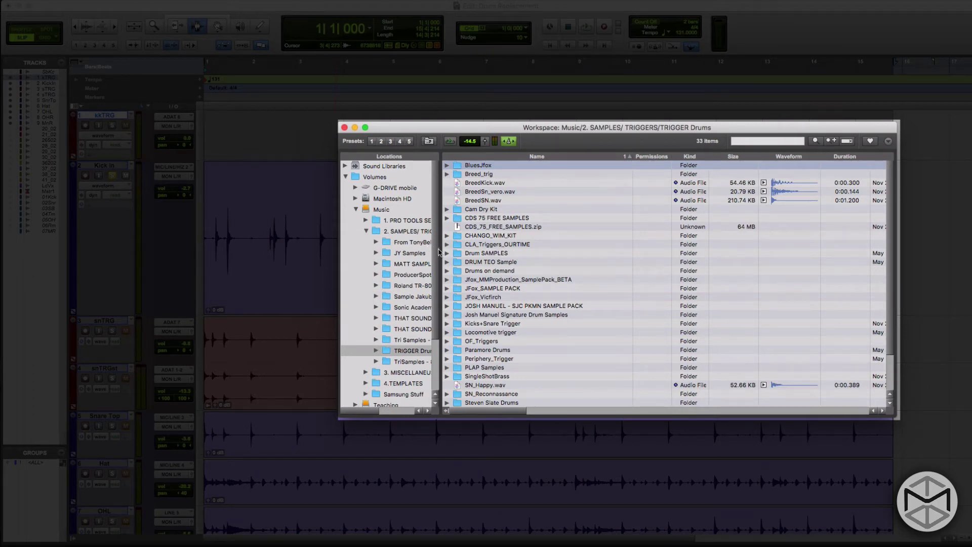
Expand the TRIGGER_MATTEO folder and its Pearl Smaples subfolder in a widened file list
{"action": "left_click_drag", "start_coordinate": [441, 248], "coordinate": [390, 247]}
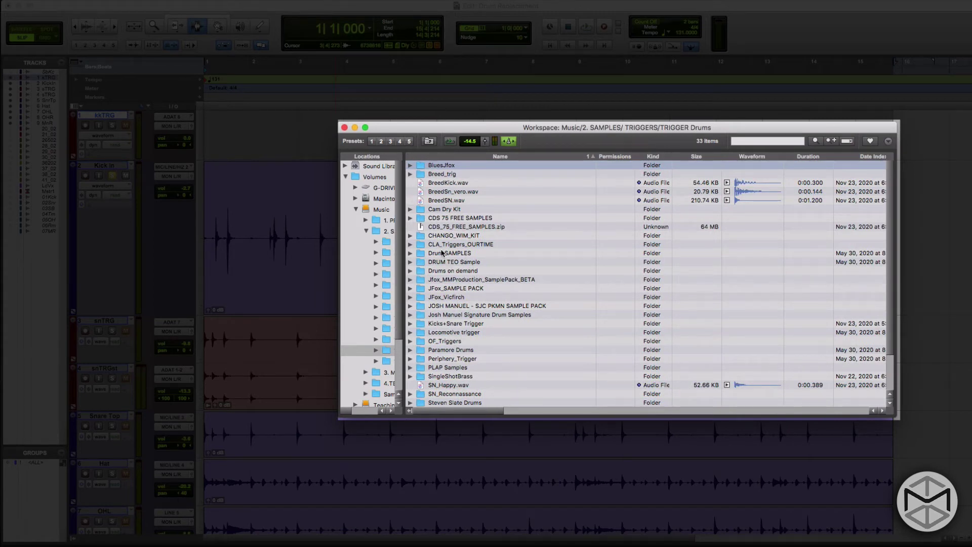
{"action": "scroll", "coordinate": [459, 273], "scroll_direction": "down", "scroll_amount": 3}
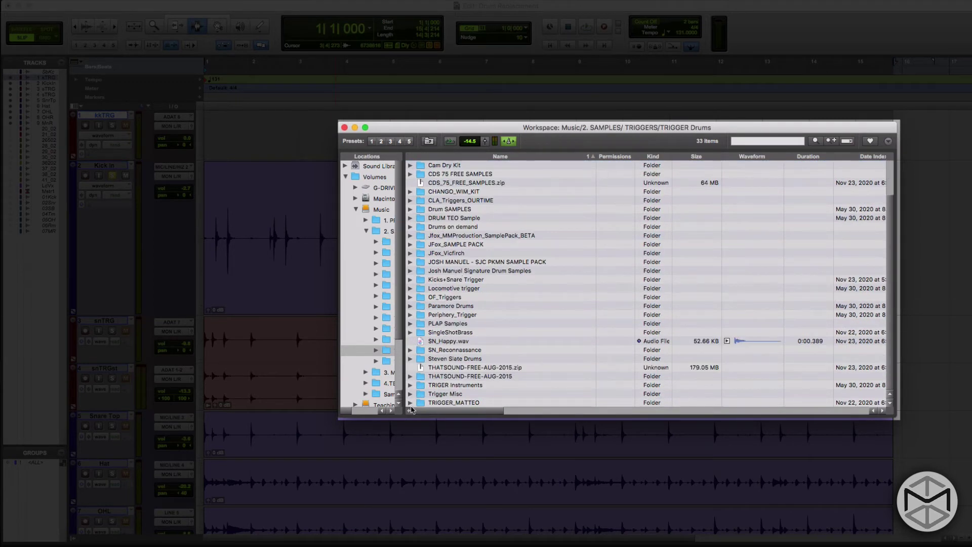
{"action": "left_click", "coordinate": [411, 403]}
{"action": "scroll", "coordinate": [450, 390], "scroll_direction": "down", "scroll_amount": 9}
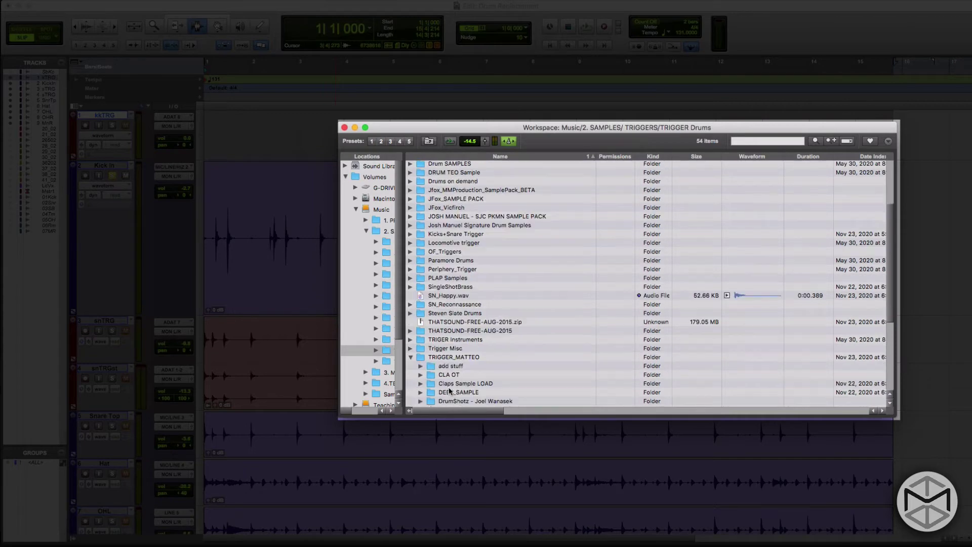
{"action": "scroll", "coordinate": [449, 391], "scroll_direction": "down", "scroll_amount": 3}
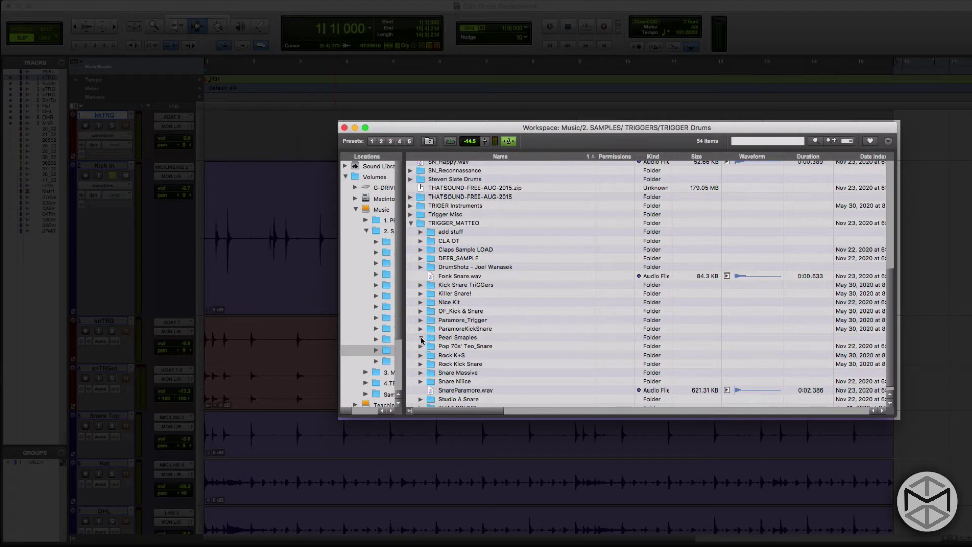
{"action": "left_click", "coordinate": [420, 338]}
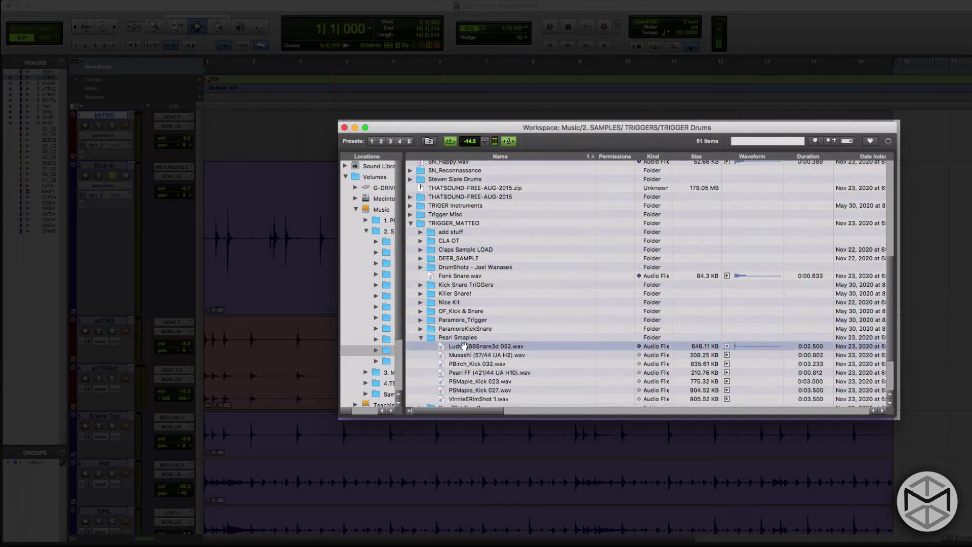
Audition the Pearl Smaples files through PSMaple_Kick 027.wav and select PBirch_Kick 032.wav
{"action": "key", "text": "Down"}
{"action": "key", "text": "Down"}
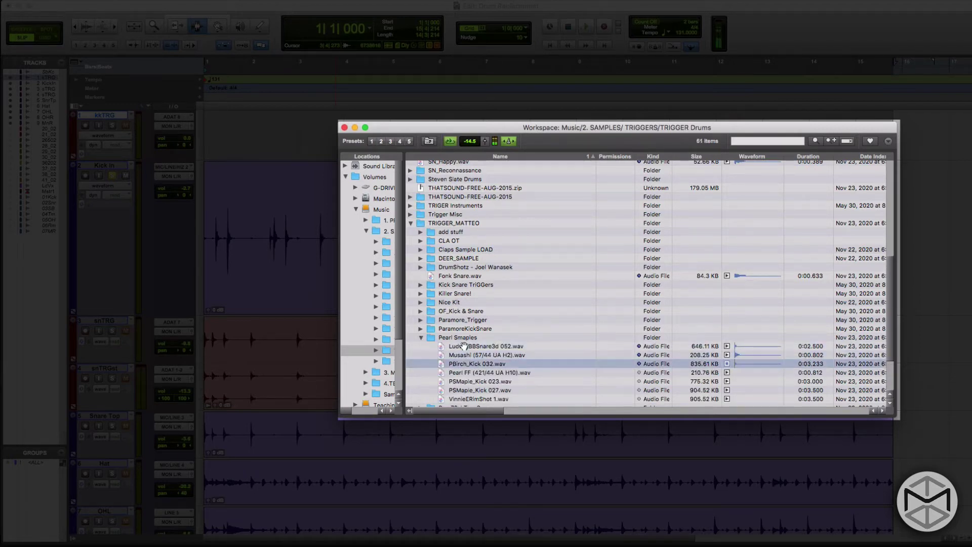
{"action": "key", "text": "Down"}
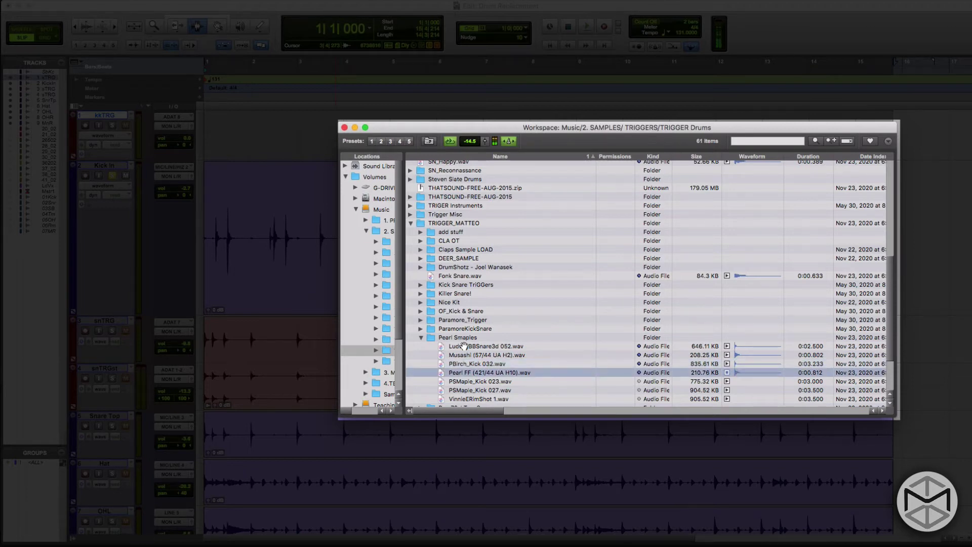
{"action": "key", "text": "Down"}
{"action": "key", "text": "Down"}
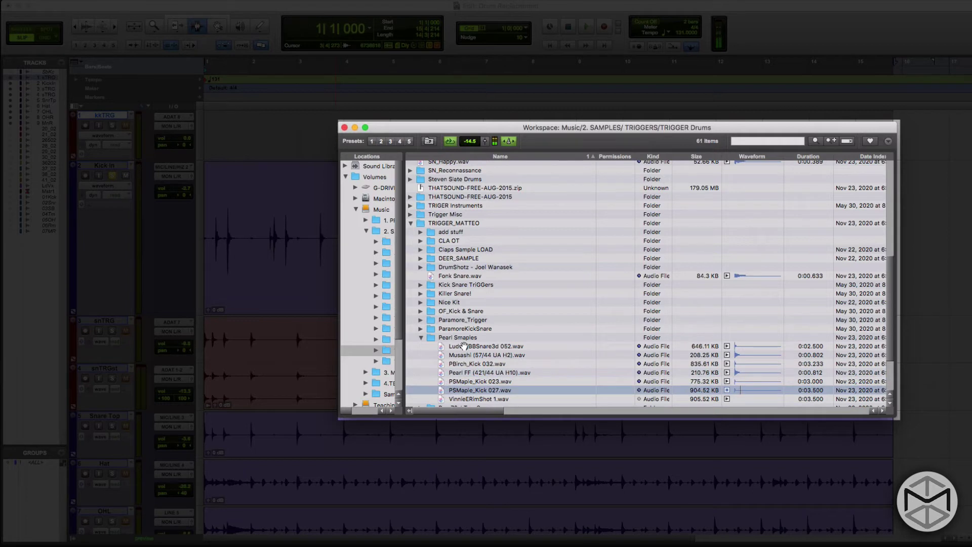
{"action": "key", "text": "Up"}
{"action": "key", "text": "Up"}
{"action": "key", "text": "Up"}
{"action": "left_click", "coordinate": [471, 365]}
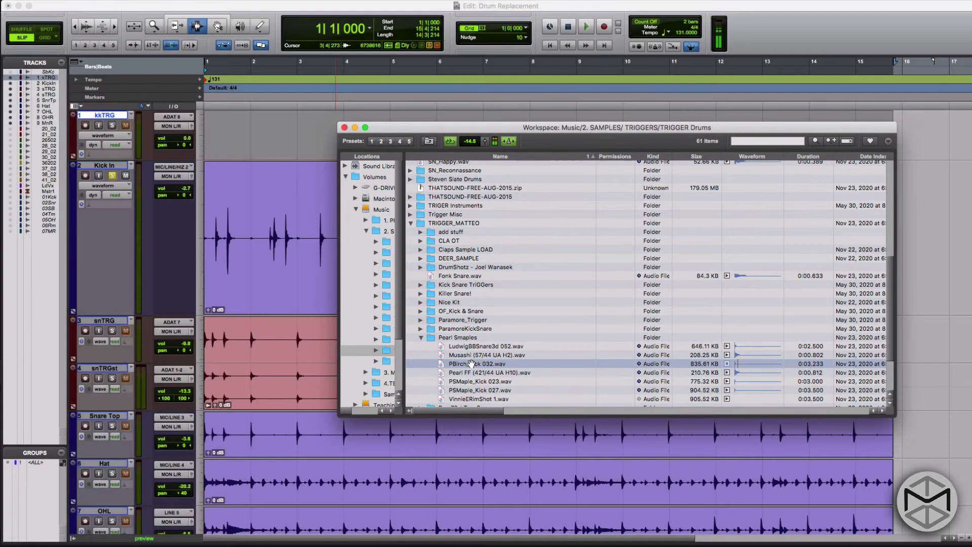
Place PBirch_Kick 032.wav on the kkTRG track at about bar 16 and delete its extra clip from the Kick In track
{"action": "left_click_drag", "start_coordinate": [471, 364], "coordinate": [905, 136]}
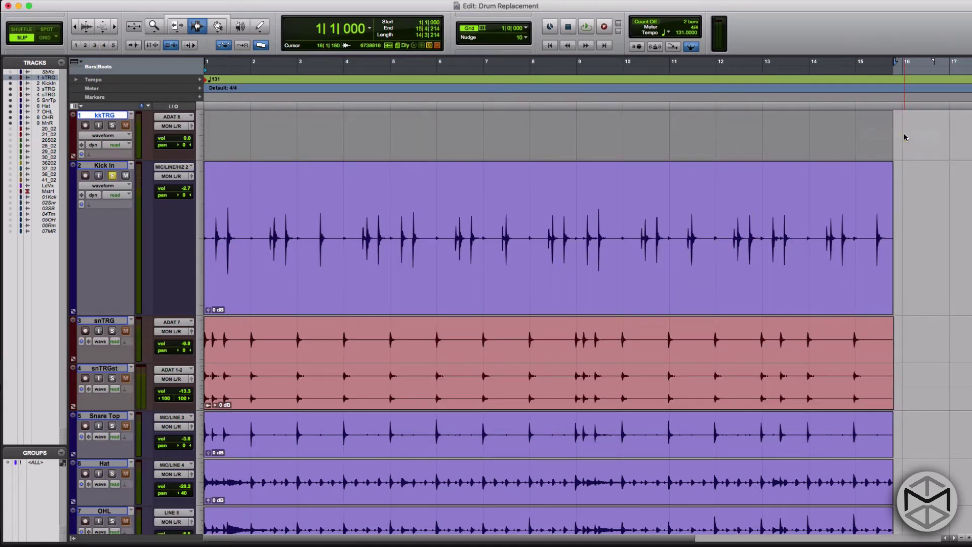
{"action": "scroll", "coordinate": [906, 175], "scroll_direction": "right", "scroll_amount": 6}
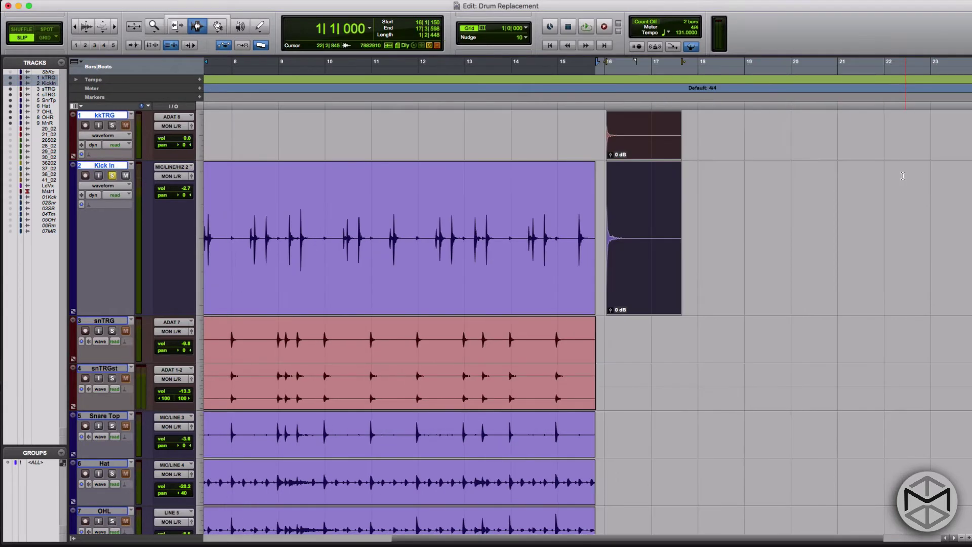
{"action": "double_click", "coordinate": [661, 238]}
{"action": "key", "text": "Delete"}
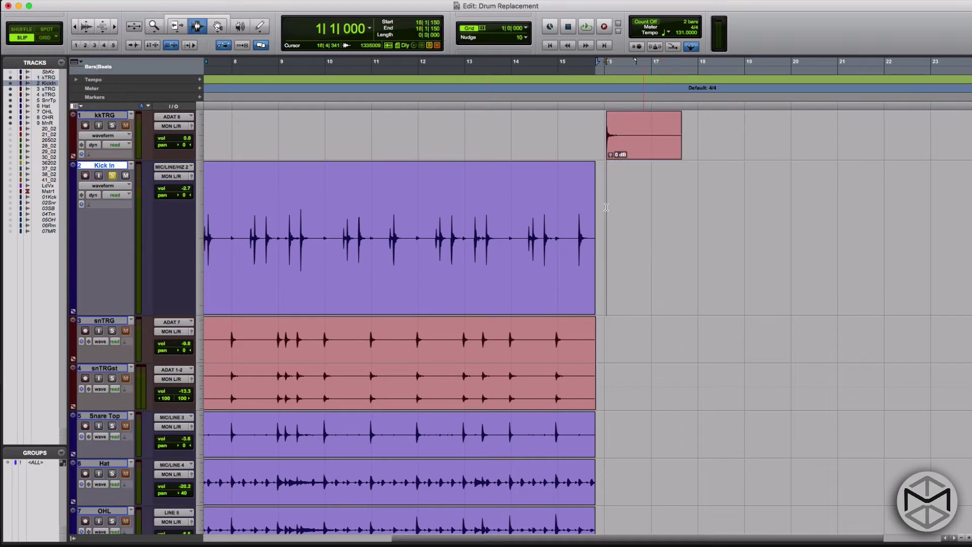
Solo the kkTRG track and play the selected kick sample clip
{"action": "double_click", "coordinate": [630, 145]}
{"action": "key", "text": "shift+s"}
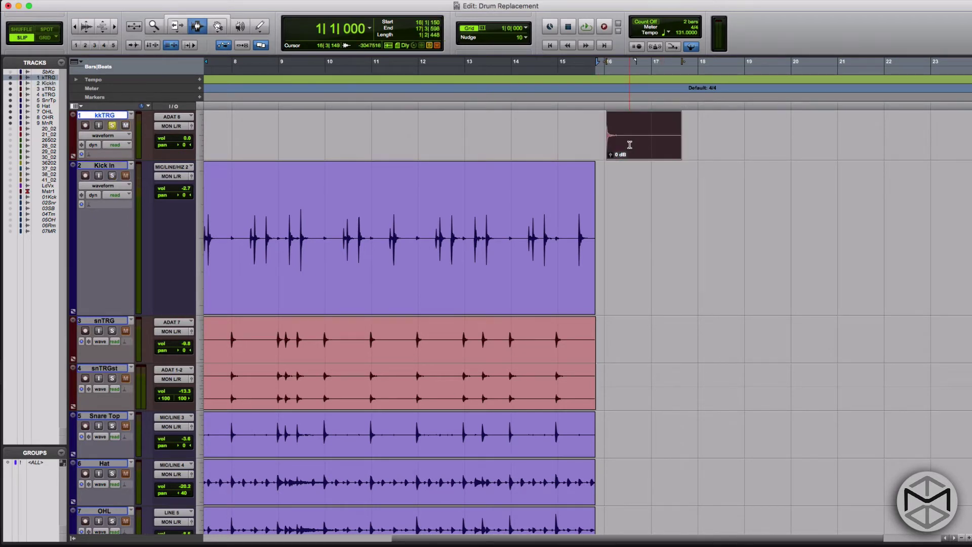
{"action": "key", "text": "space"}
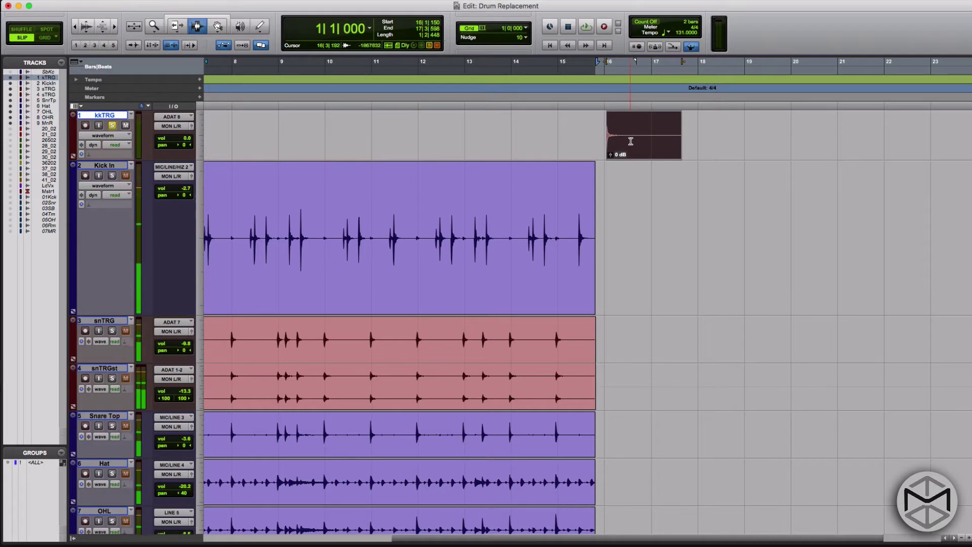
{"action": "key", "text": "space"}
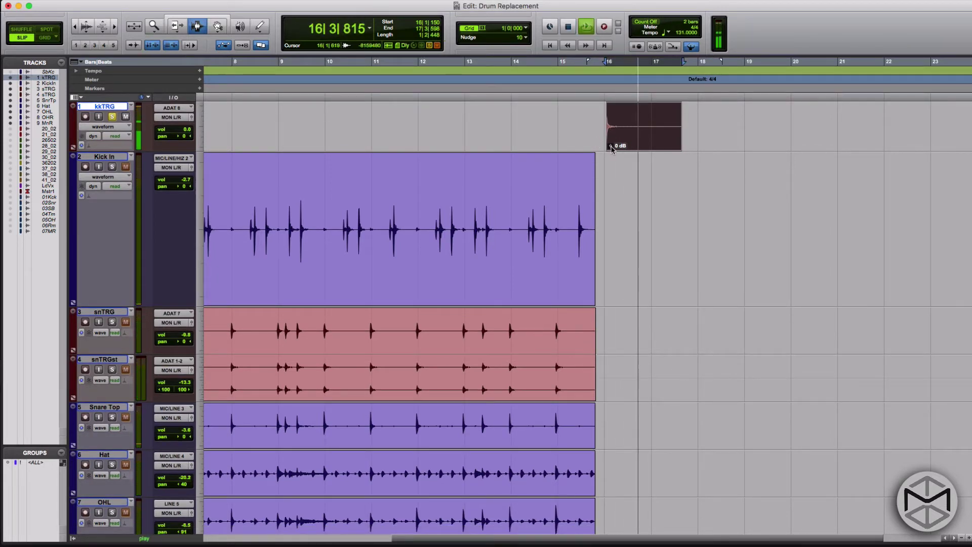
{"action": "key", "text": "space"}
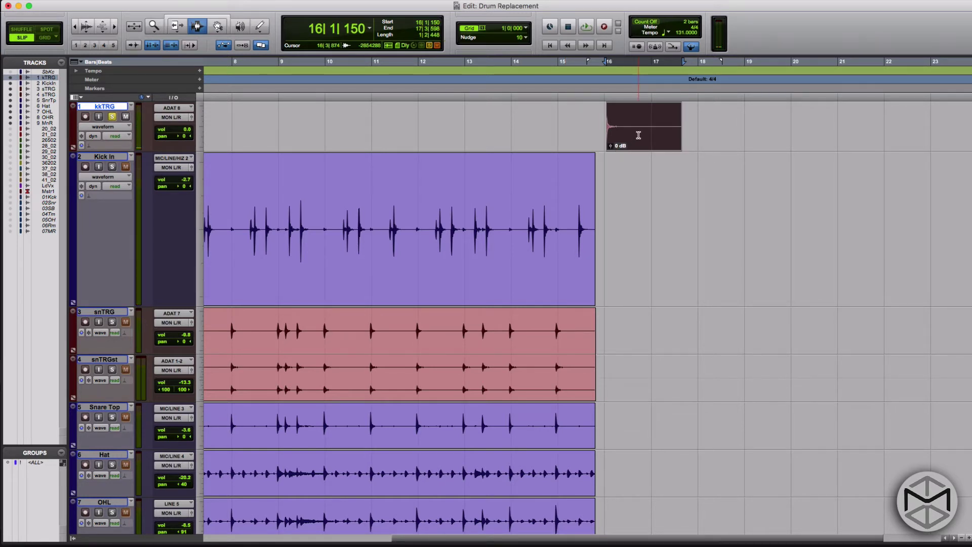
Move the kick sample clip on kkTRG to the session start at 1|1|000 and inspect it against the Kick In waveform
{"action": "key", "text": "F8"}
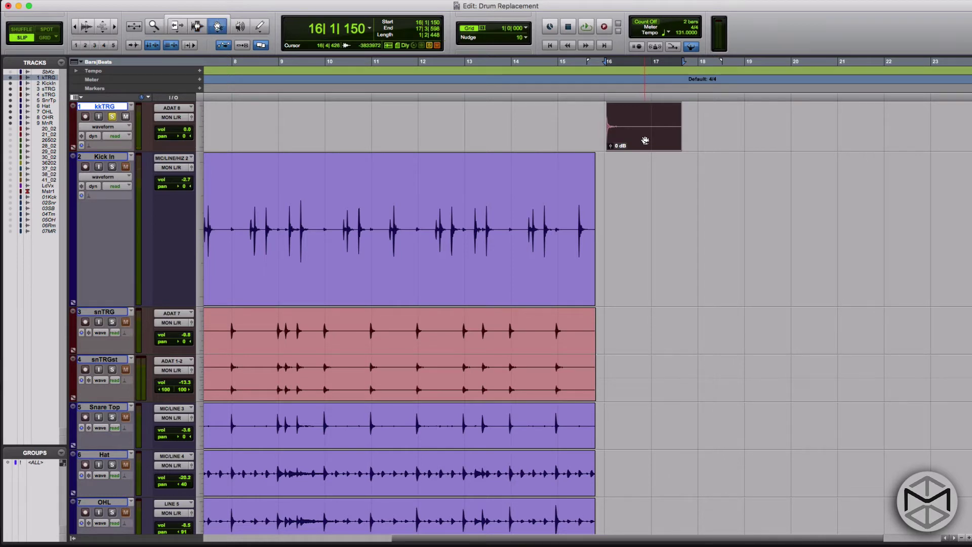
{"action": "left_click_drag", "start_coordinate": [645, 141], "coordinate": [259, 133]}
{"action": "key", "text": "super+bracketright"}
{"action": "key", "text": "super+bracketright"}
{"action": "key", "text": "super+bracketright"}
{"action": "key", "text": "super+bracketright"}
{"action": "key", "text": "super+bracketright"}
{"action": "key", "text": "super+bracketright"}
{"action": "key", "text": "super+bracketright"}
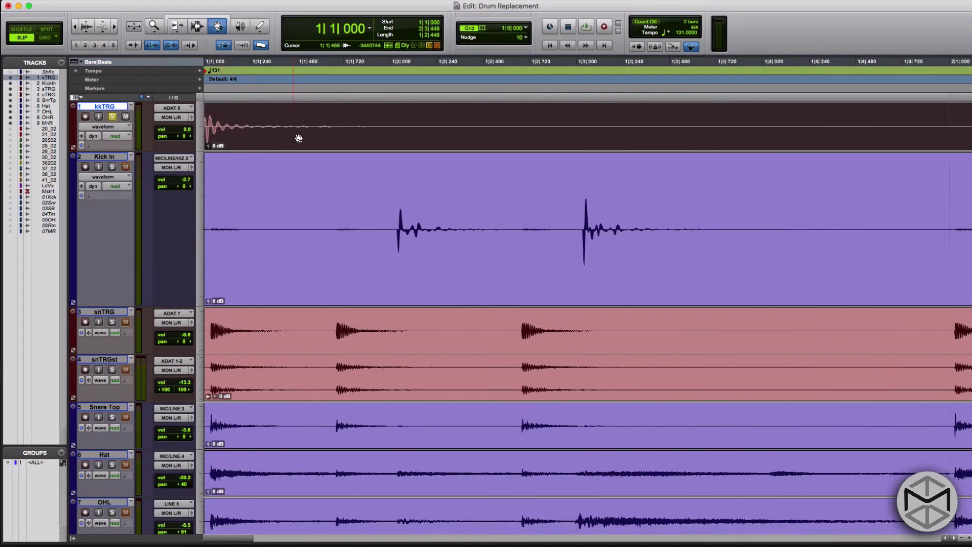
{"action": "key", "text": "super+bracketleft"}
{"action": "key", "text": "super+bracketleft"}
{"action": "key", "text": "super+bracketleft"}
{"action": "key", "text": "super+bracketleft"}
{"action": "key", "text": "super+bracketleft"}
{"action": "key", "text": "super+bracketleft"}
{"action": "key", "text": "super+bracketleft"}
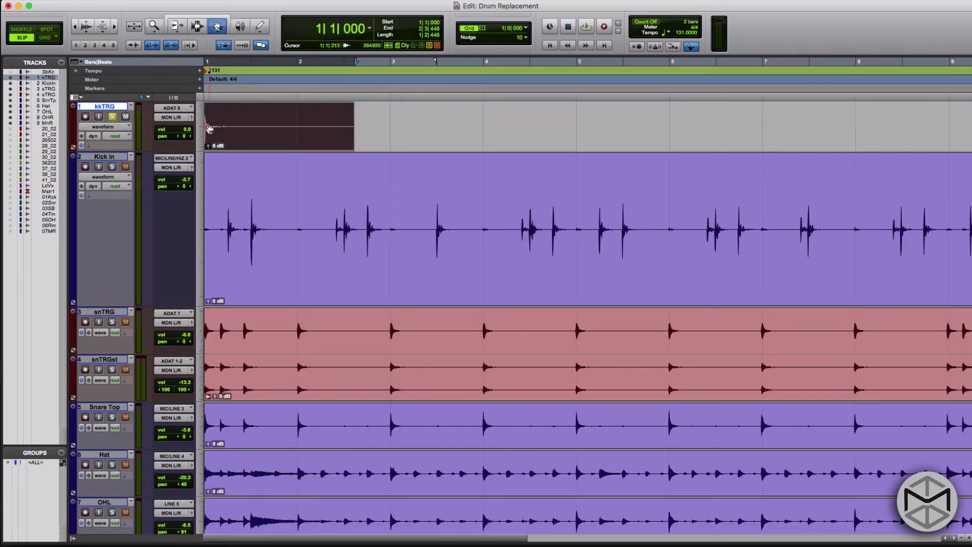
Move the kkTRG sample clip close to the second strong Kick In hit of bar 1, at about 1|3|029
{"action": "left_click_drag", "start_coordinate": [220, 125], "coordinate": [265, 128]}
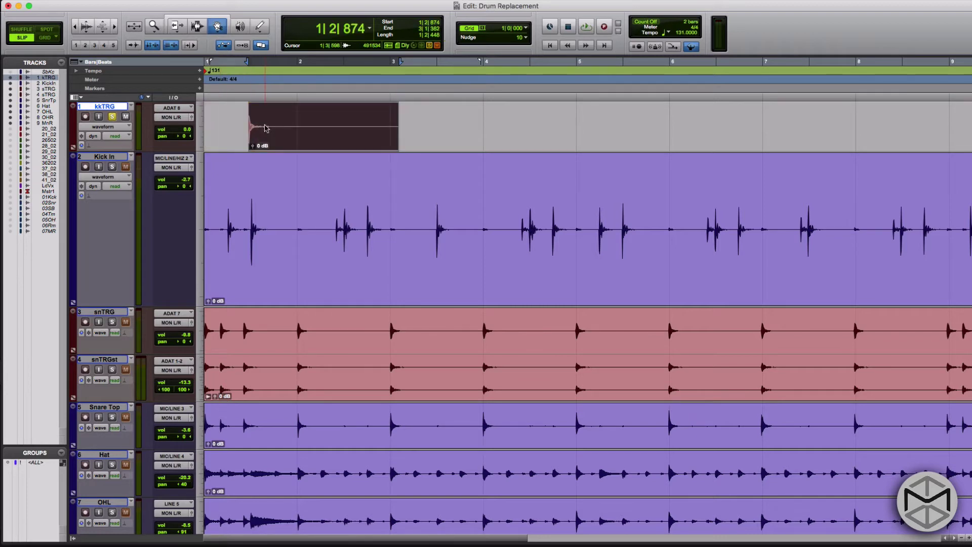
{"action": "key", "text": "super+bracketright"}
{"action": "key", "text": "super+bracketright"}
{"action": "key", "text": "super+bracketright"}
{"action": "key", "text": "super+bracketright"}
{"action": "key", "text": "super+bracketright"}
{"action": "key", "text": "super+bracketright"}
{"action": "key", "text": "super+bracketright"}
{"action": "scroll", "coordinate": [601, 154], "scroll_direction": "right", "scroll_amount": 10}
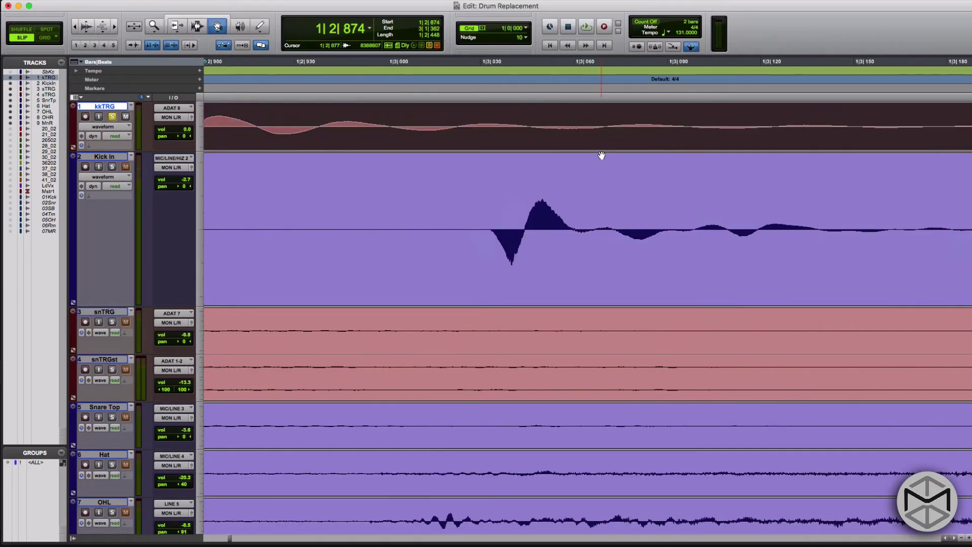
{"action": "scroll", "coordinate": [601, 154], "scroll_direction": "left", "scroll_amount": 1}
{"action": "left_click_drag", "start_coordinate": [549, 139], "coordinate": [884, 143]}
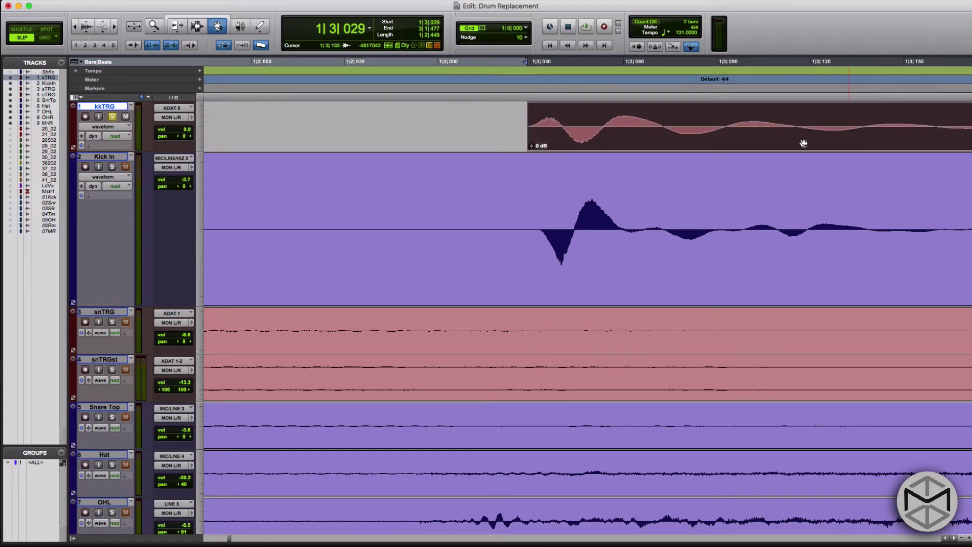
Enable Tab to Transient and place the edit cursor on the attack of the Kick In hit at 1|3|033
{"action": "key", "text": "F6"}
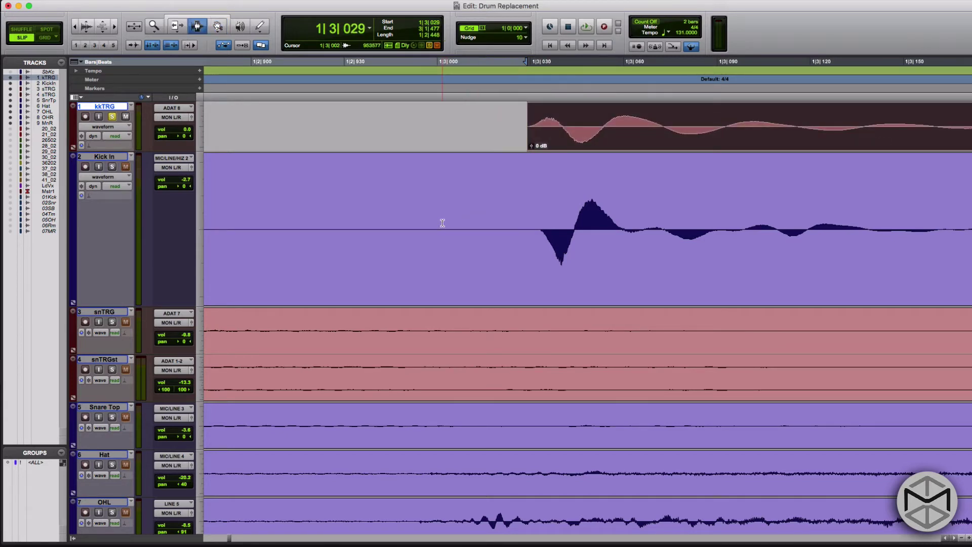
{"action": "key", "text": "Left"}
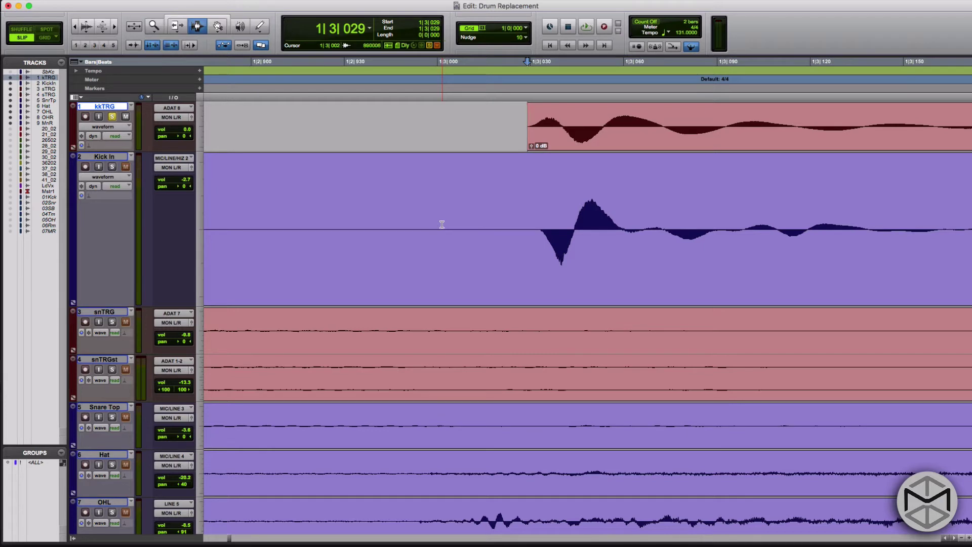
{"action": "key", "text": "super+alt+Tab"}
{"action": "left_click", "coordinate": [442, 224]}
{"action": "key", "text": "Tab"}
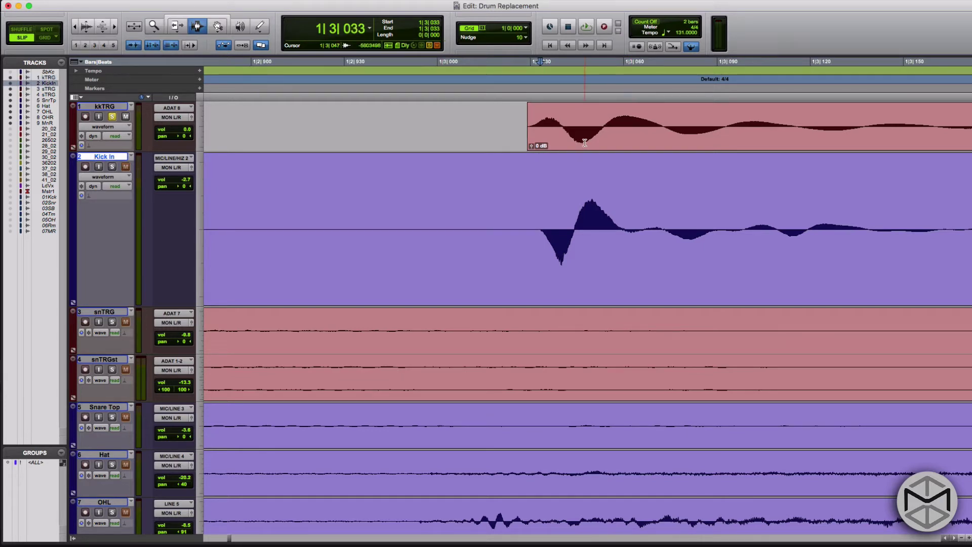
Snap the start of the kkTRG sample clip to the edit cursor at 1|3|033 and check its alignment with the Kick In hit
{"action": "key", "text": "F8"}
{"action": "left_click", "coordinate": [586, 129]}
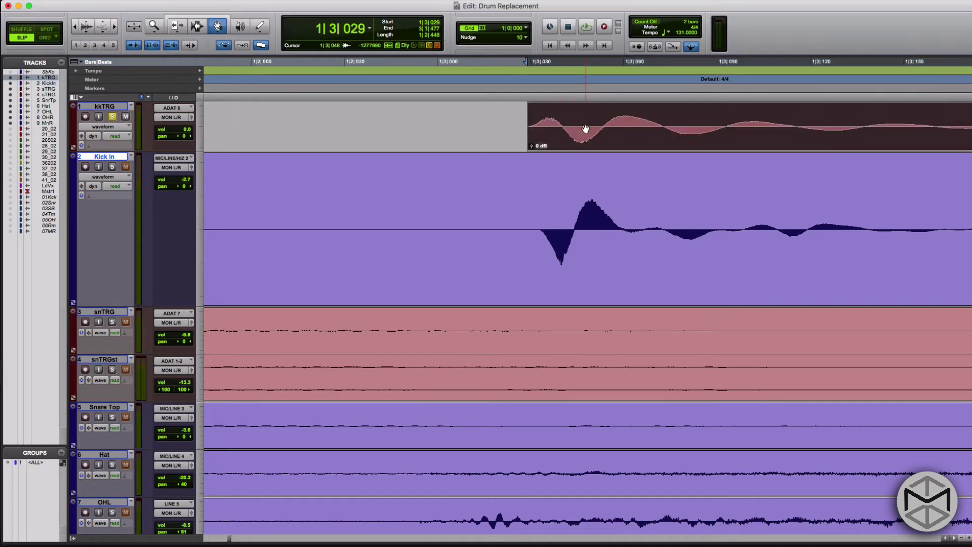
{"action": "left_click", "coordinate": [586, 129], "text": "ctrl"}
{"action": "key", "text": "super+bracketright"}
{"action": "key", "text": "super+bracketright"}
{"action": "key", "text": "super+bracketright"}
{"action": "key", "text": "super+bracketright"}
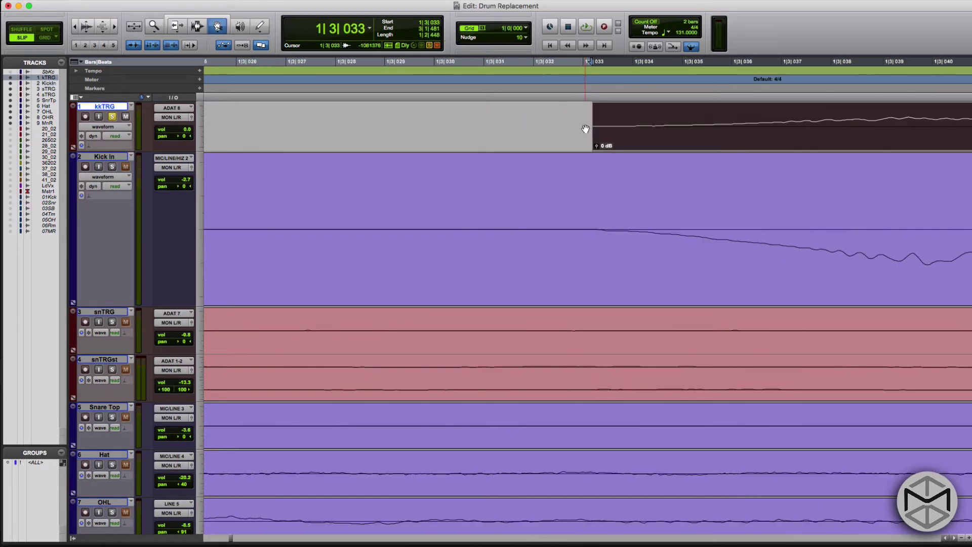
{"action": "key", "text": "super+bracketleft"}
{"action": "key", "text": "super+bracketleft"}
{"action": "key", "text": "super+bracketleft"}
{"action": "key", "text": "super+bracketleft"}
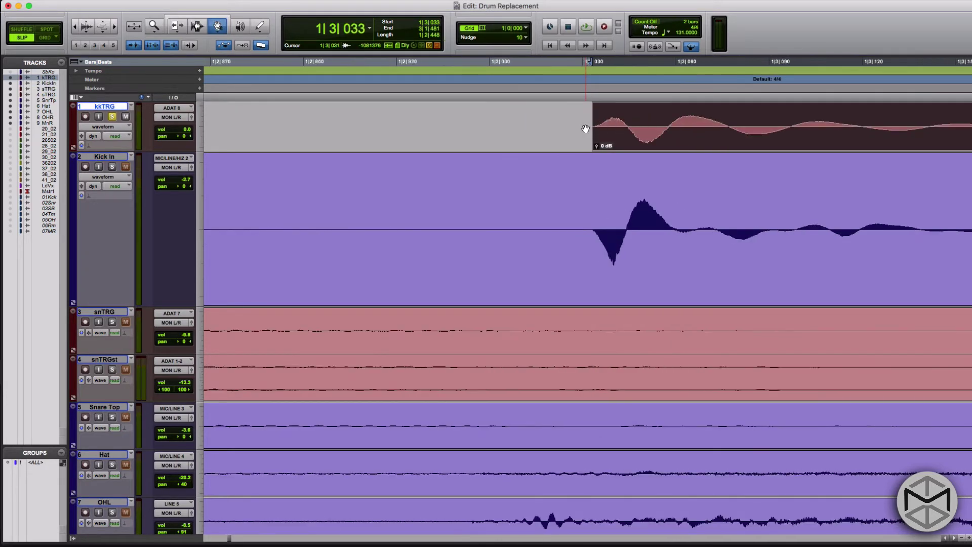
Compare the kkTRG sample's polarity with the Kick In hit and invert the sample clip with the Avid Invert AudioSuite process
{"action": "key", "text": "super+bracketright"}
{"action": "key", "text": "super+bracketright"}
{"action": "scroll", "coordinate": [617, 155], "scroll_direction": "right", "scroll_amount": 3}
{"action": "scroll", "coordinate": [618, 156], "scroll_direction": "right", "scroll_amount": 5}
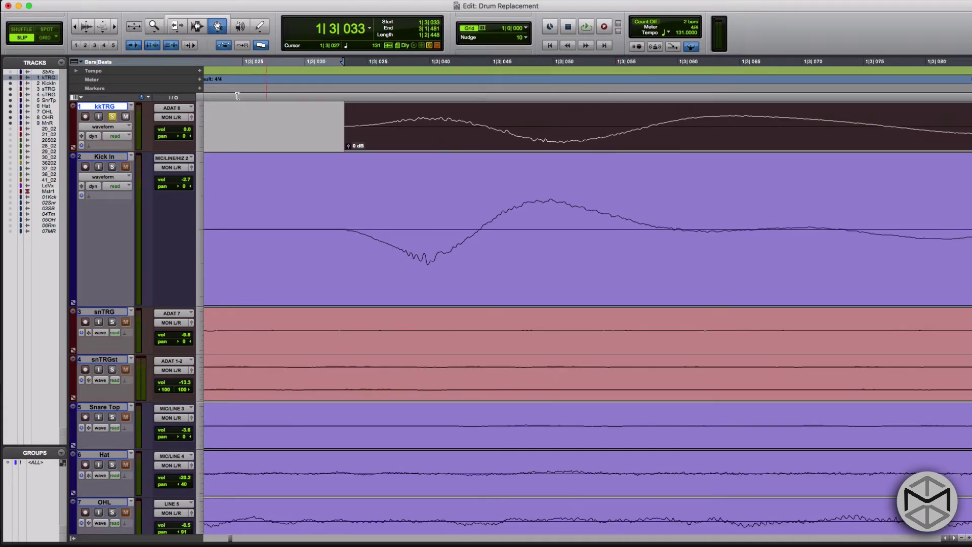
{"action": "key", "text": "ctrl+Up"}
{"action": "key", "text": "ctrl+Up"}
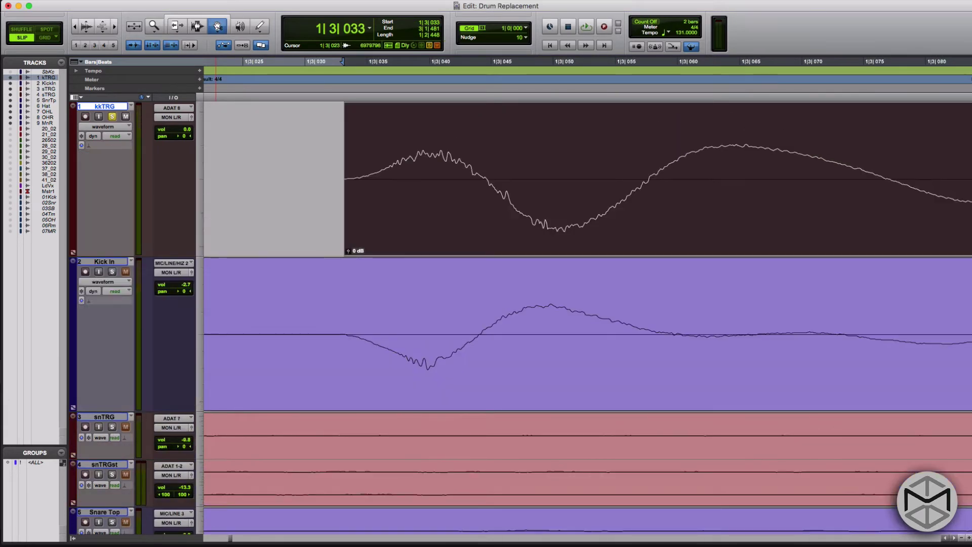
{"action": "left_click", "coordinate": [223, 6]}
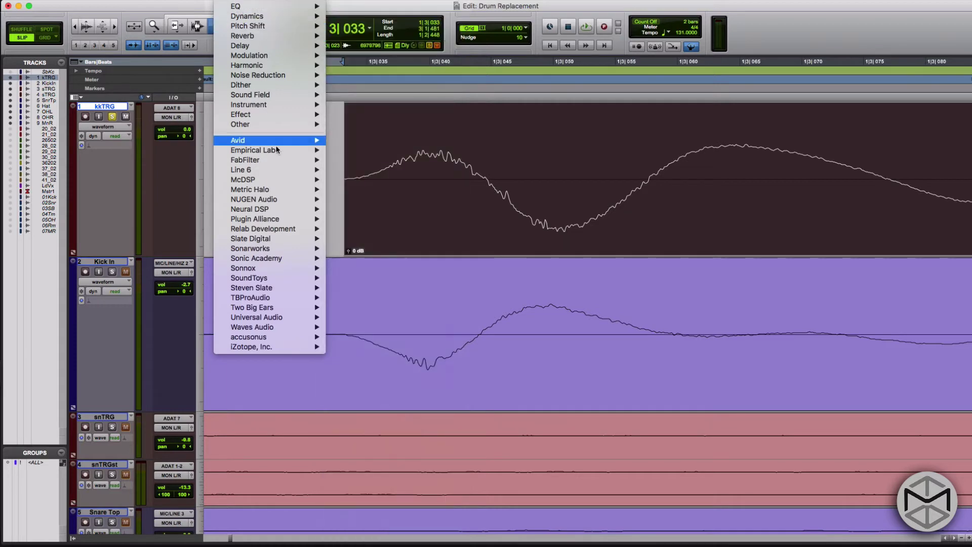
{"action": "mouse_move", "coordinate": [281, 140]}
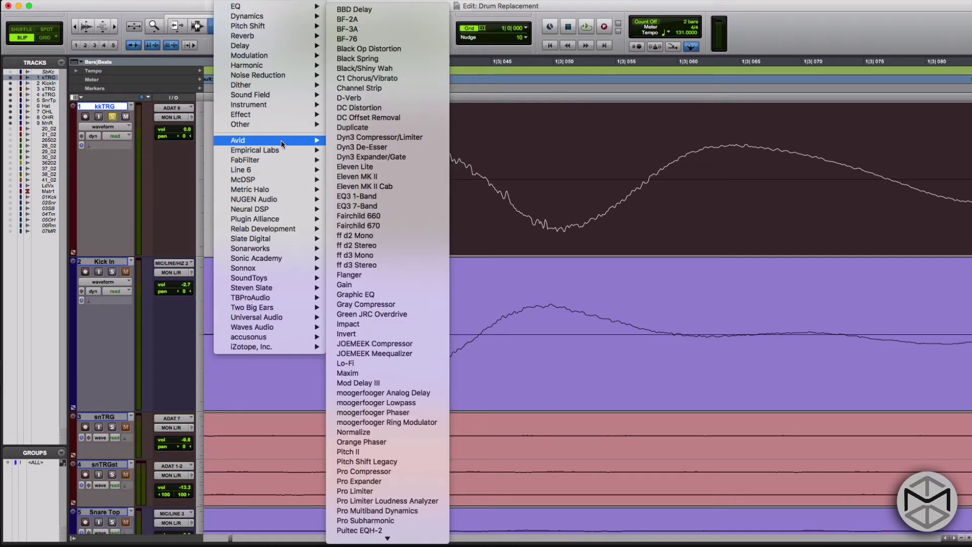
{"action": "left_click", "coordinate": [400, 333]}
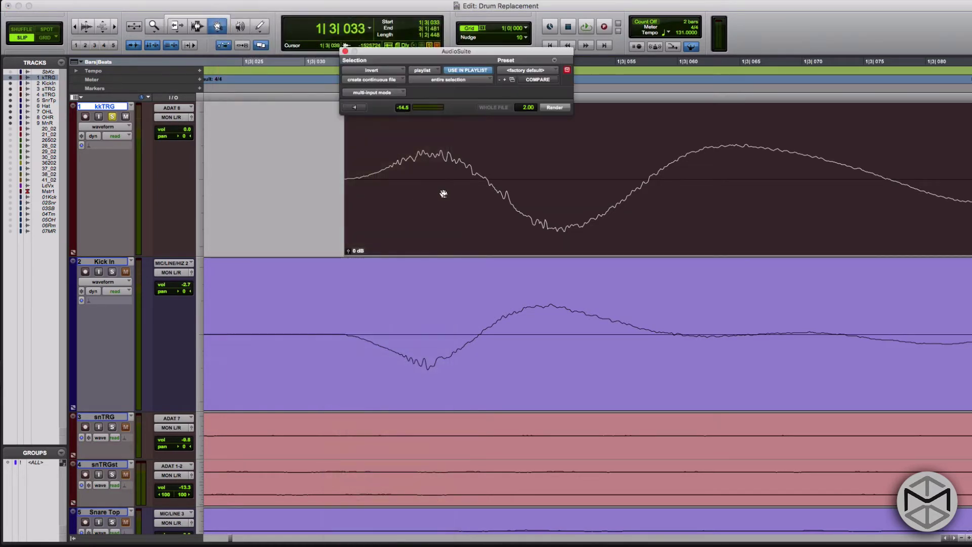
{"action": "left_click", "coordinate": [553, 108]}
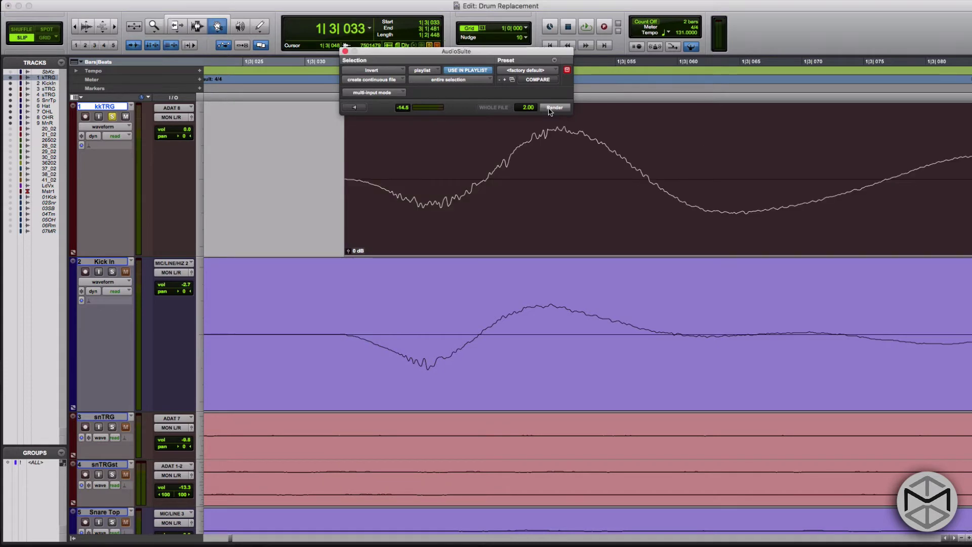
{"action": "scroll", "coordinate": [527, 172], "scroll_direction": "down", "scroll_amount": 10}
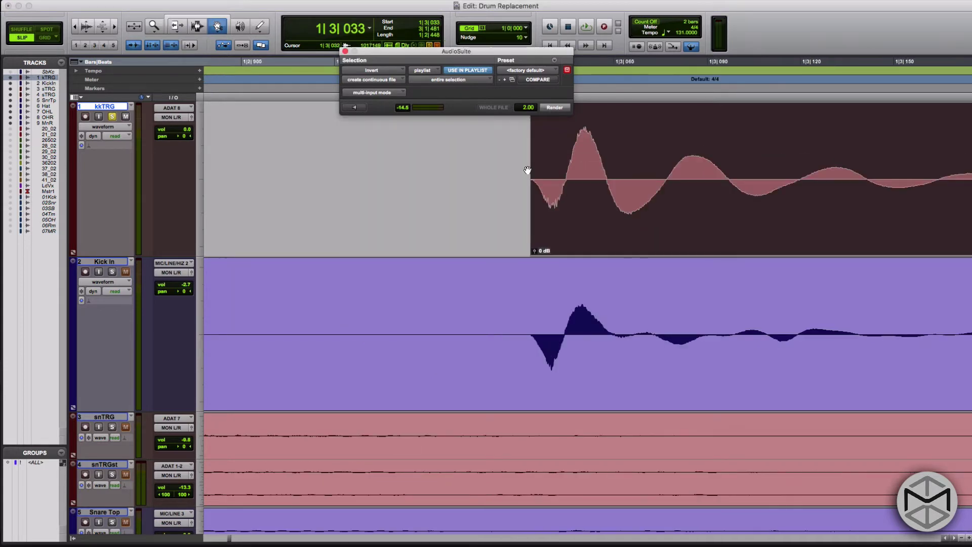
{"action": "left_click", "coordinate": [345, 51]}
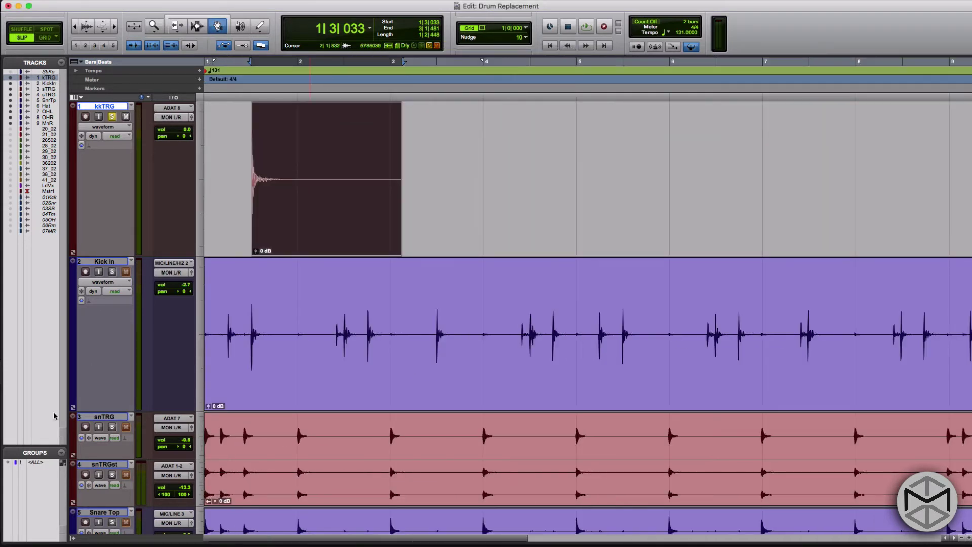
Duplicate the Kick In track once with only its active playlist and place the copy between kkTRG and Kick In
{"action": "left_click", "coordinate": [96, 263], "text": "shift"}
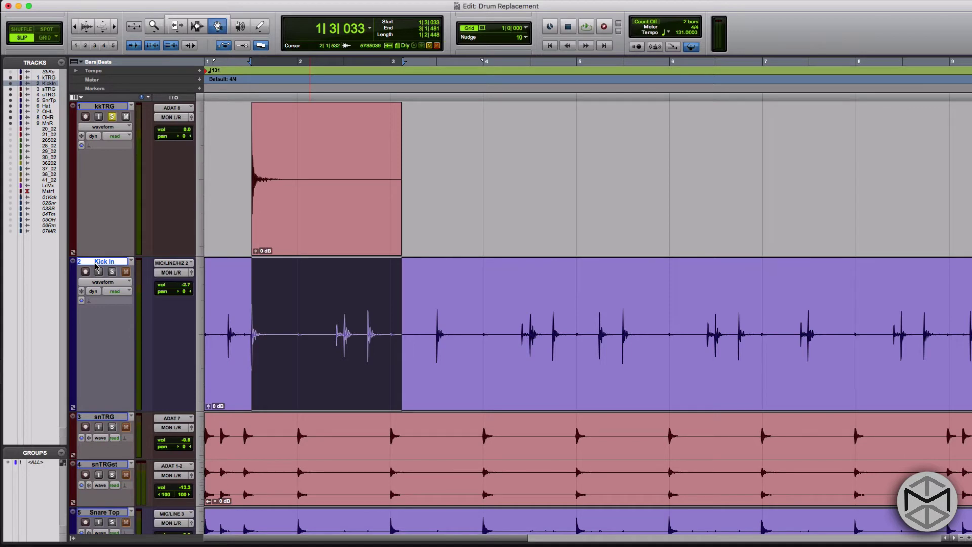
{"action": "key", "text": "alt+shift+d"}
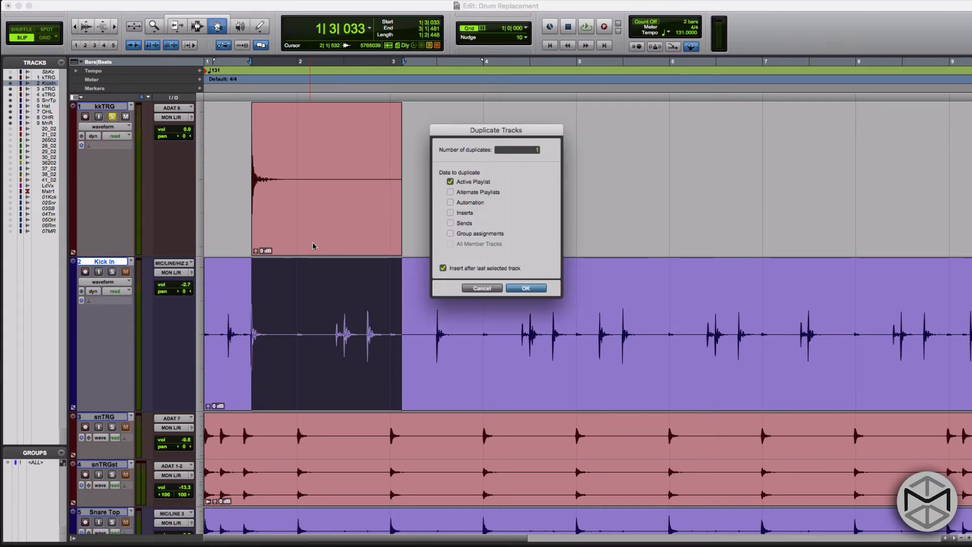
{"action": "key", "text": "Return"}
{"action": "left_click_drag", "start_coordinate": [95, 388], "coordinate": [101, 247]}
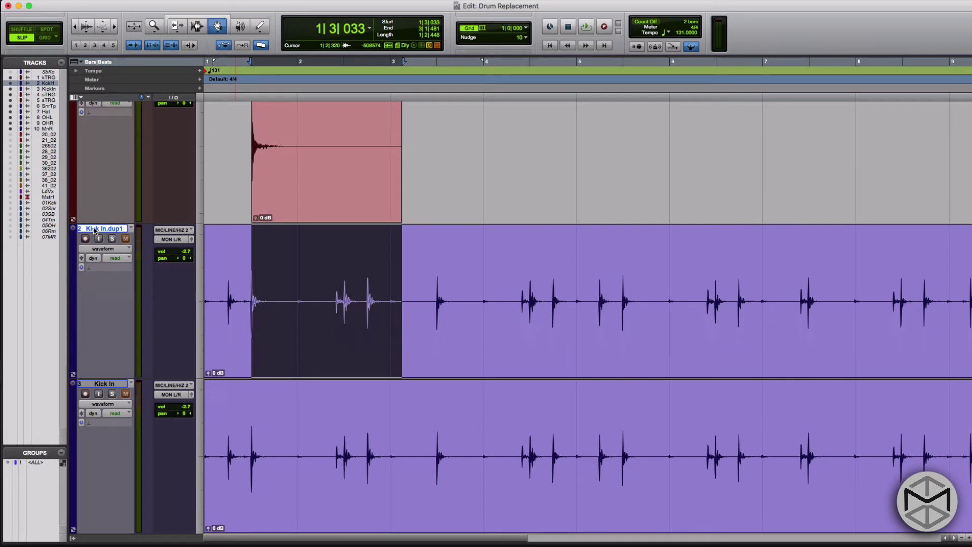
Change the track color of the duplicated Kick In track to yellow
{"action": "key", "text": "super+alt+c"}
{"action": "left_click", "coordinate": [586, 146]}
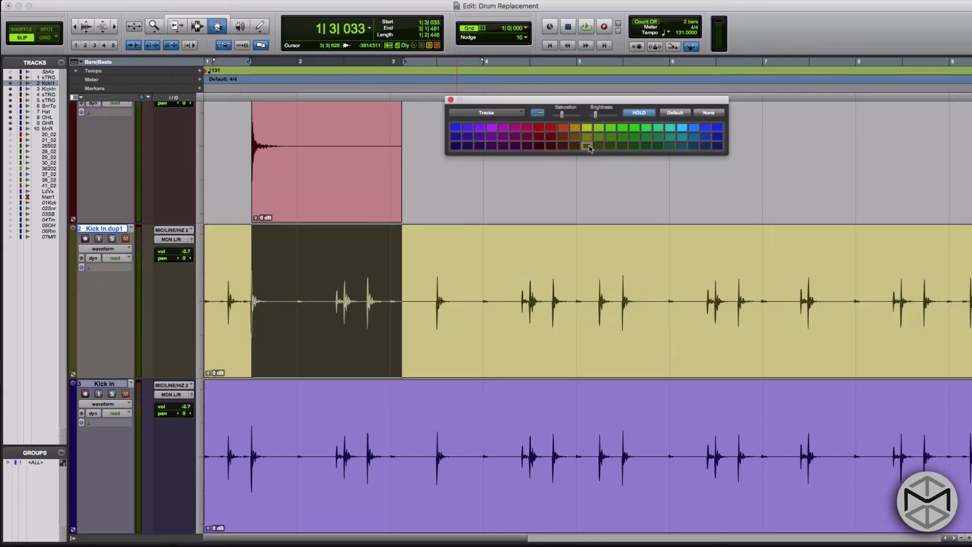
{"action": "left_click", "coordinate": [588, 137]}
Select the entire clip on Kick In.dup1 and set the grid to 1/8 note
{"action": "left_click", "coordinate": [316, 246]}
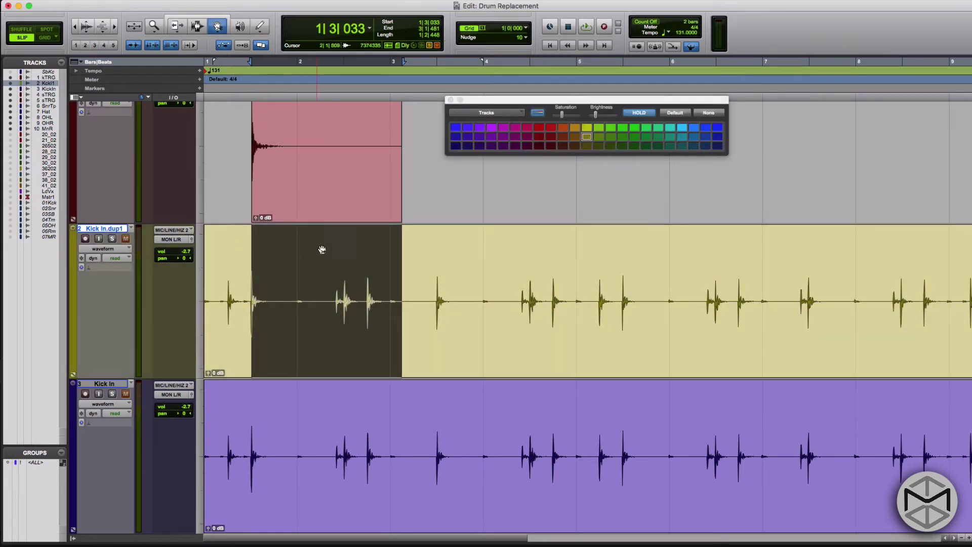
{"action": "left_click", "coordinate": [530, 272]}
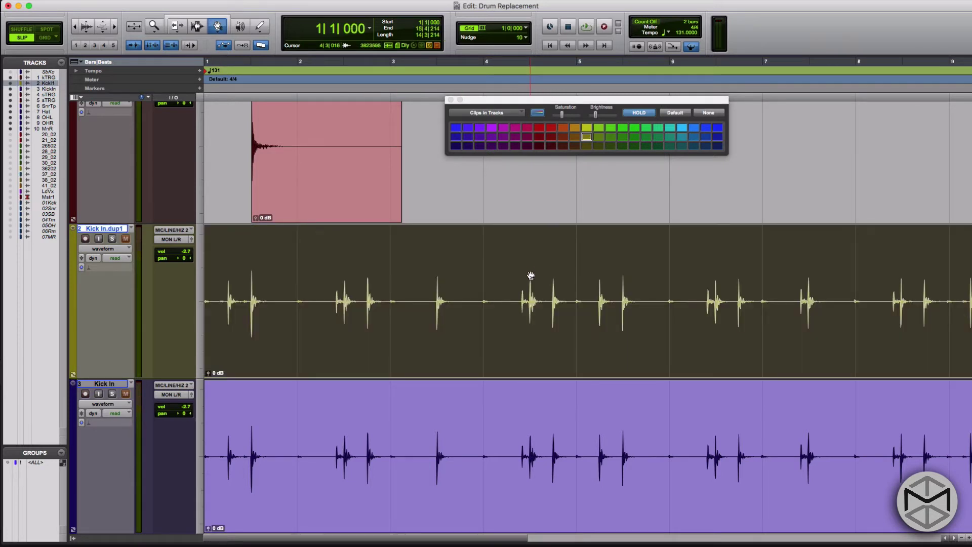
{"action": "key", "text": "ctrl+alt+minus"}
{"action": "key", "text": "ctrl+alt+minus"}
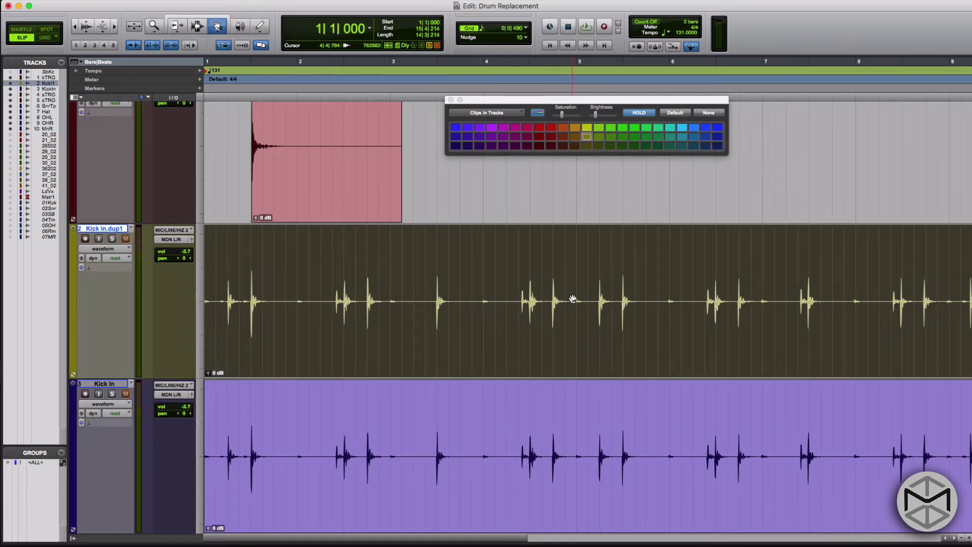
{"action": "left_click", "coordinate": [484, 29]}
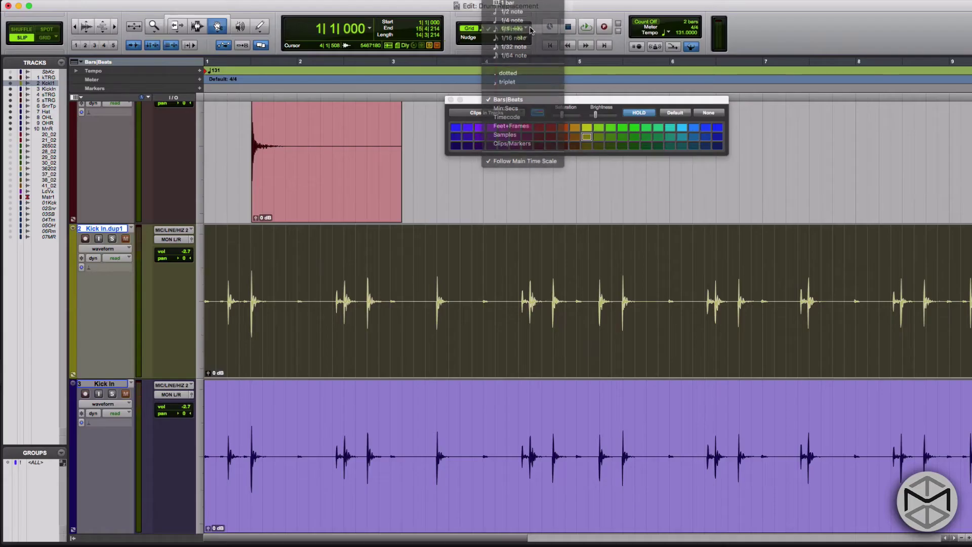
{"action": "left_click", "coordinate": [534, 71]}
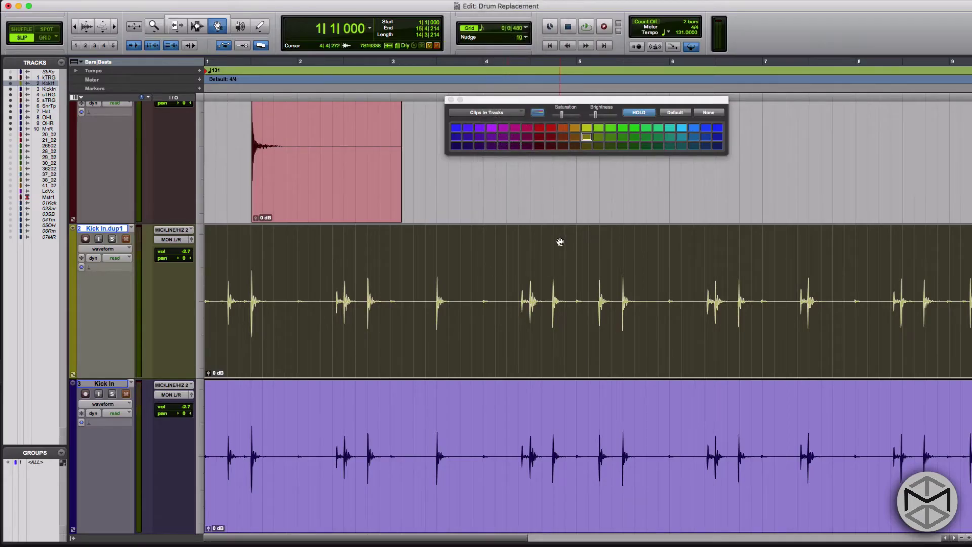
Analyze the Kick In.dup1 selection in Beat Detective for Clip Separation, containing 1/8 notes, with Low Emphasis analysis
{"action": "key", "text": "super+8"}
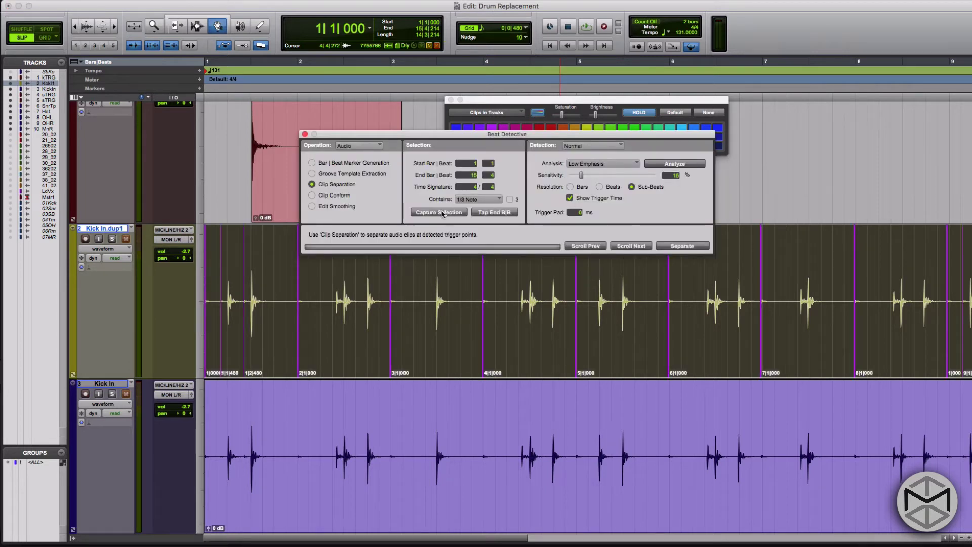
{"action": "left_click", "coordinate": [491, 201]}
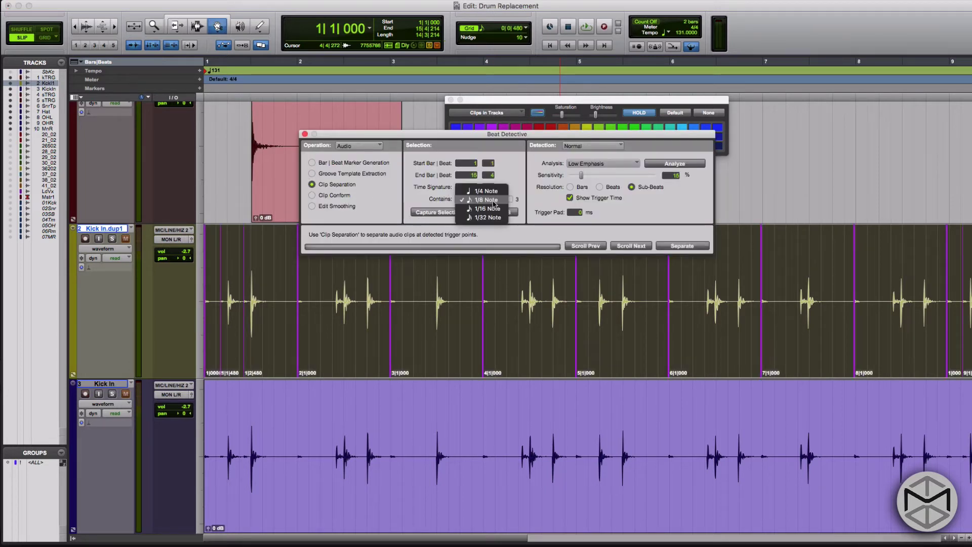
{"action": "left_click", "coordinate": [493, 202]}
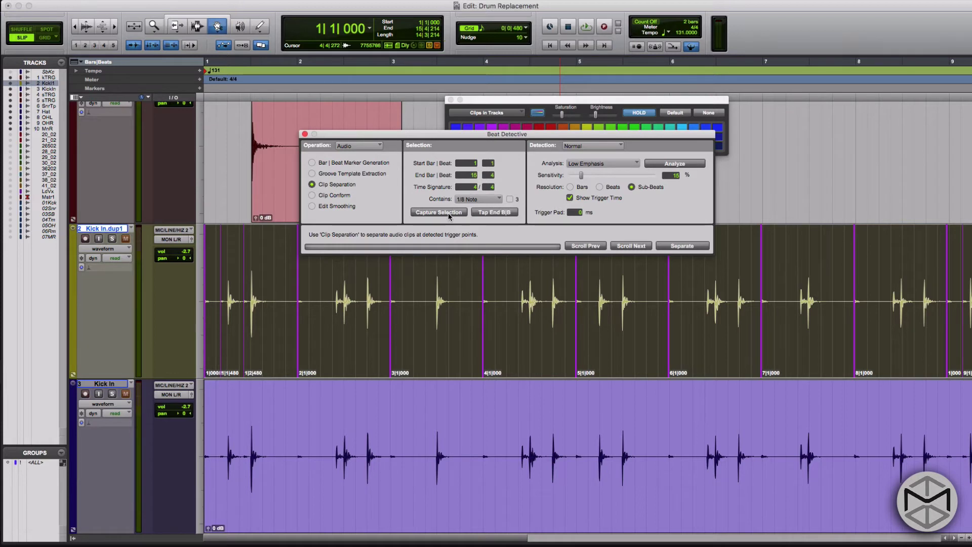
{"action": "left_click", "coordinate": [621, 163]}
{"action": "left_click", "coordinate": [622, 164]}
{"action": "left_click", "coordinate": [670, 165]}
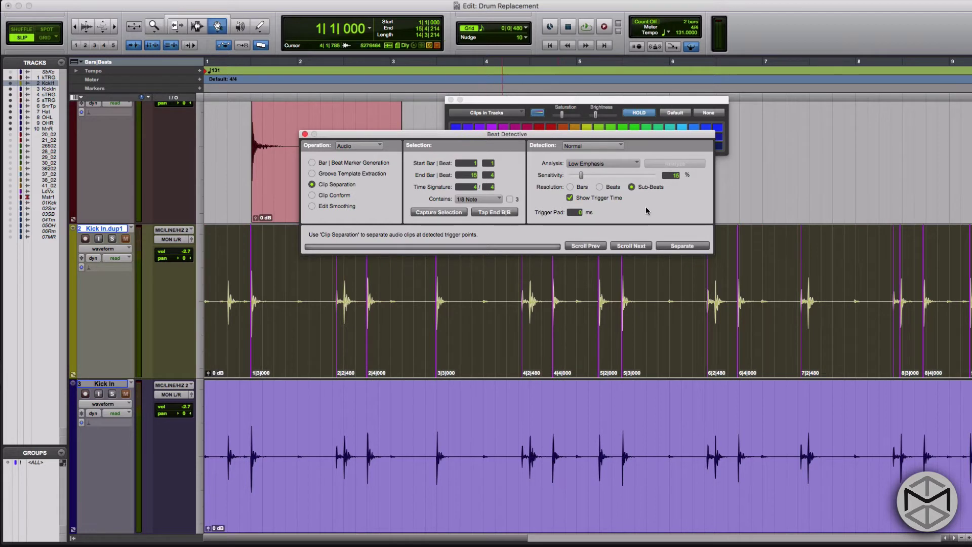
Close the color palette and move the Beat Detective window clear of the Kick In.dup1 waveform
{"action": "left_click", "coordinate": [556, 115]}
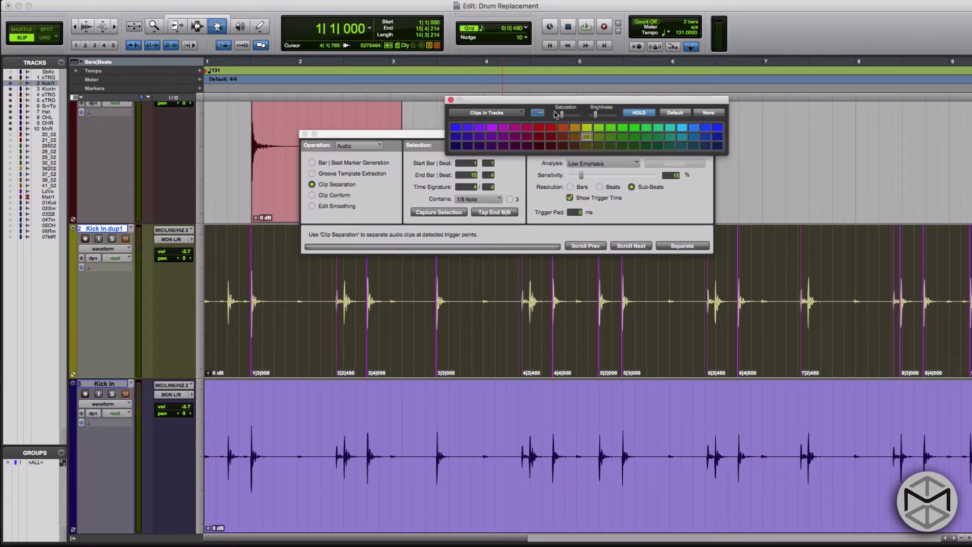
{"action": "key", "text": "super+w"}
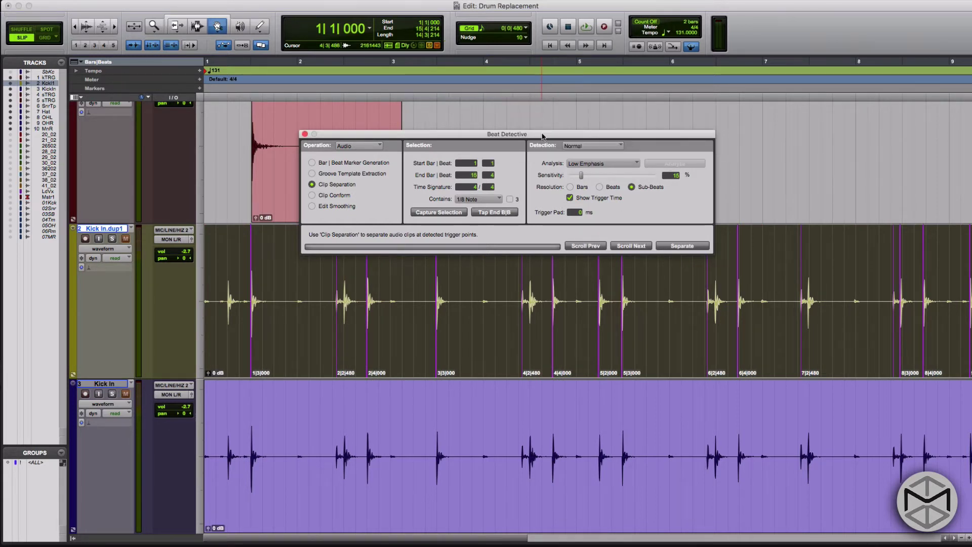
{"action": "left_click", "coordinate": [574, 122]}
{"action": "left_click", "coordinate": [555, 278]}
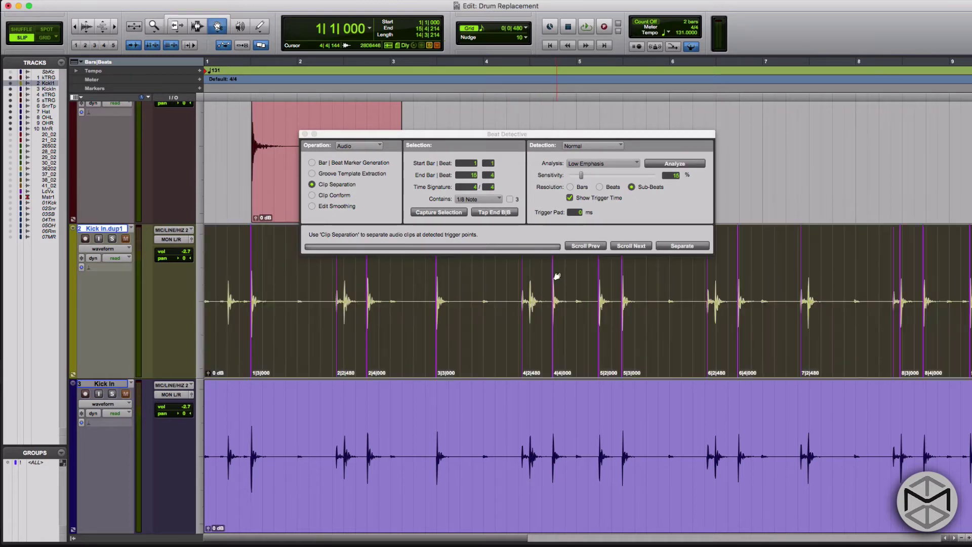
{"action": "left_click_drag", "start_coordinate": [557, 134], "coordinate": [628, 69]}
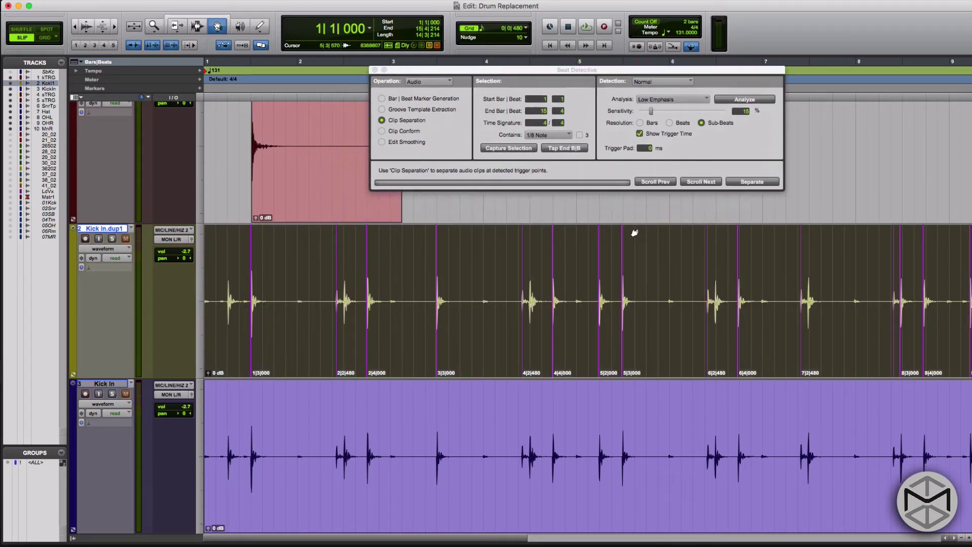
Raise the Beat Detective sensitivity to 20% to include the second hits of the double kicks as triggers
{"action": "key", "text": "super+bracketright"}
{"action": "key", "text": "super+bracketright"}
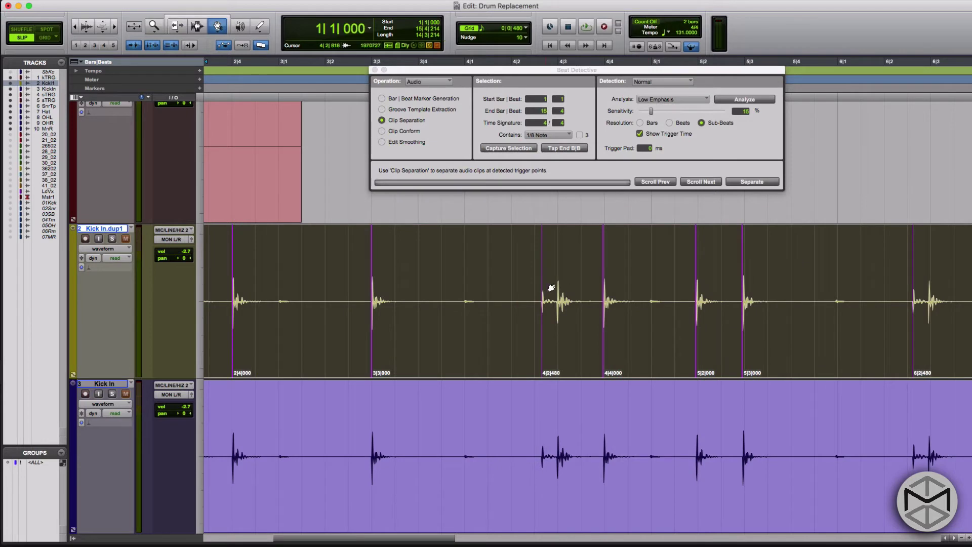
{"action": "scroll", "coordinate": [743, 270], "scroll_direction": "right", "scroll_amount": 3}
{"action": "scroll", "coordinate": [744, 269], "scroll_direction": "right", "scroll_amount": 3}
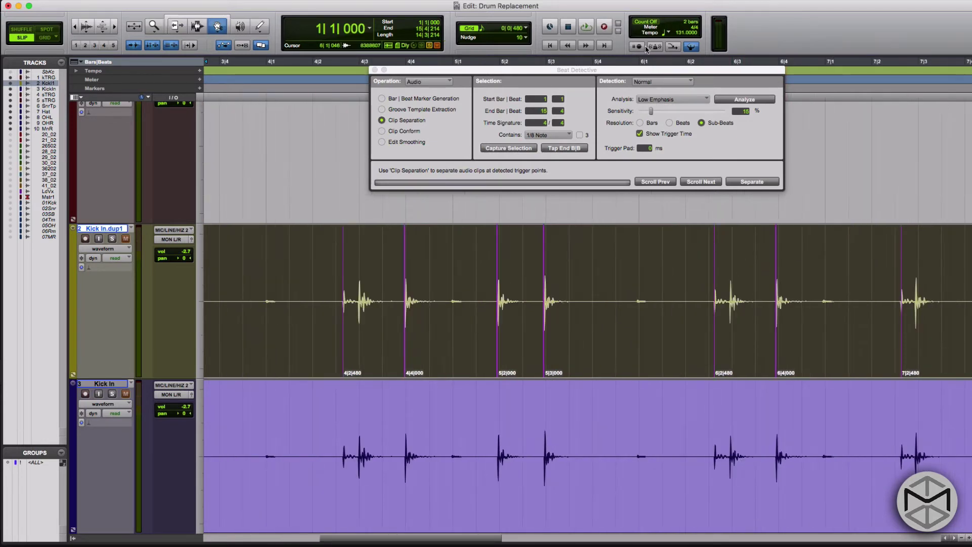
{"action": "left_click_drag", "start_coordinate": [652, 113], "coordinate": [656, 115]}
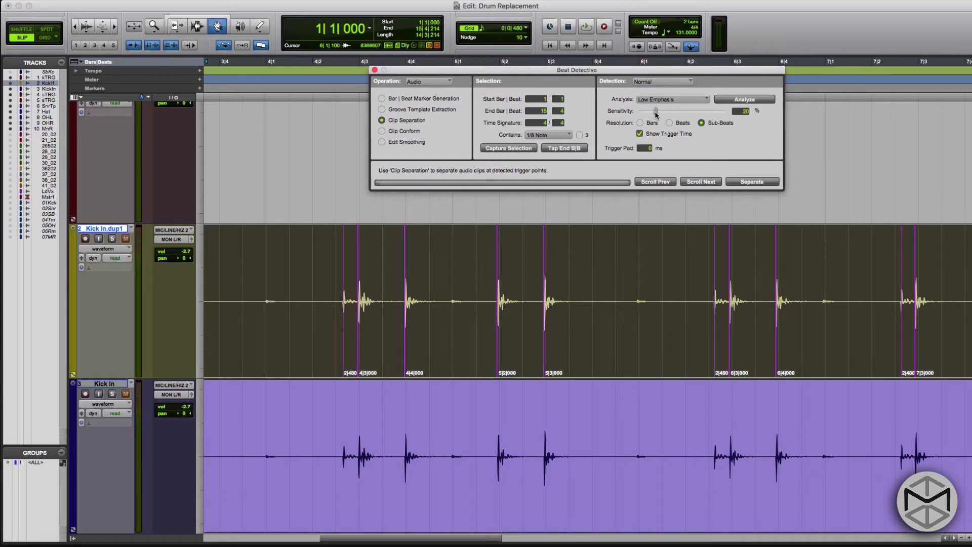
{"action": "scroll", "coordinate": [662, 271], "scroll_direction": "right", "scroll_amount": 8}
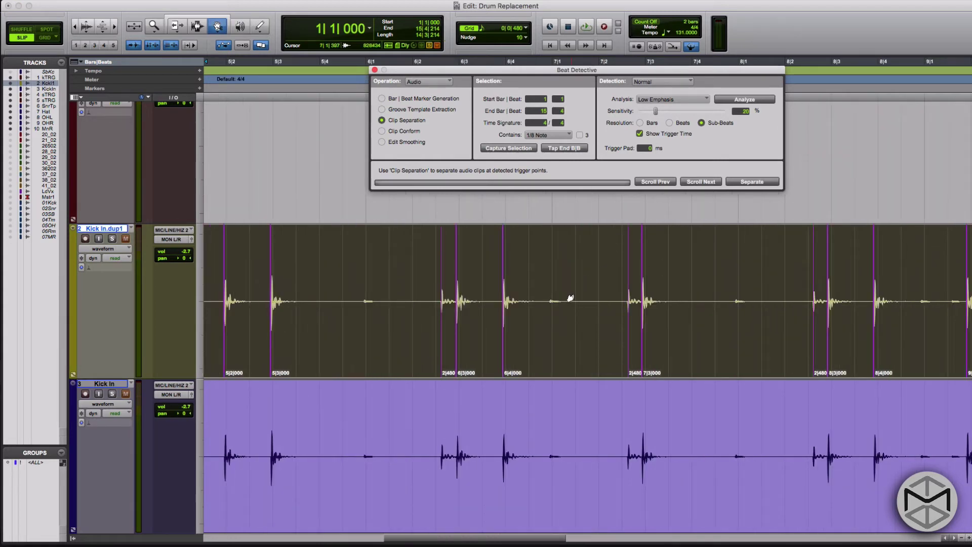
Step through the Beat Detective triggers on Kick In.dup1 up to bar 12, checking each against its kick transient
{"action": "key", "text": "ctrl+Up"}
{"action": "key", "text": "t"}
{"action": "key", "text": "t"}
{"action": "scroll", "coordinate": [544, 299], "scroll_direction": "left", "scroll_amount": 20}
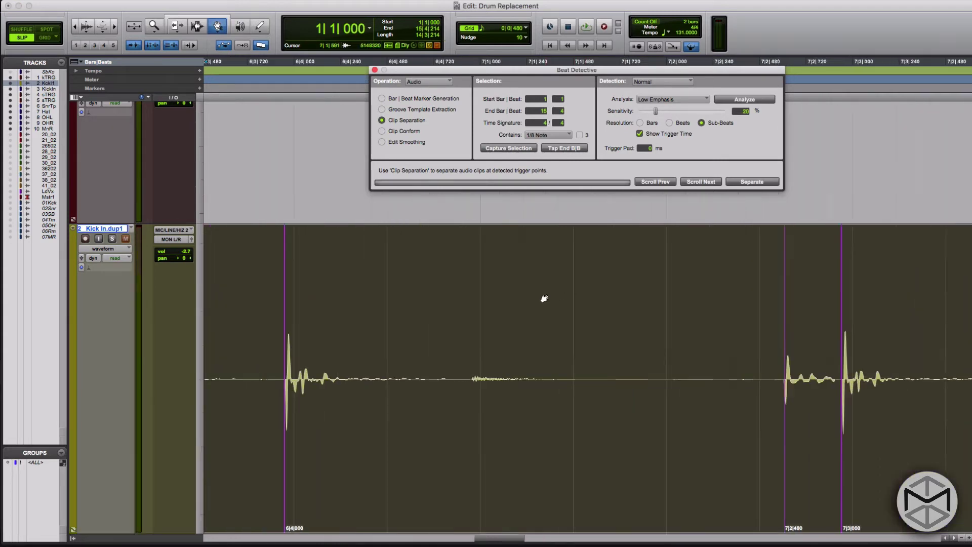
{"action": "left_click", "coordinate": [701, 181]}
{"action": "left_click", "coordinate": [702, 181]}
{"action": "left_click", "coordinate": [701, 181]}
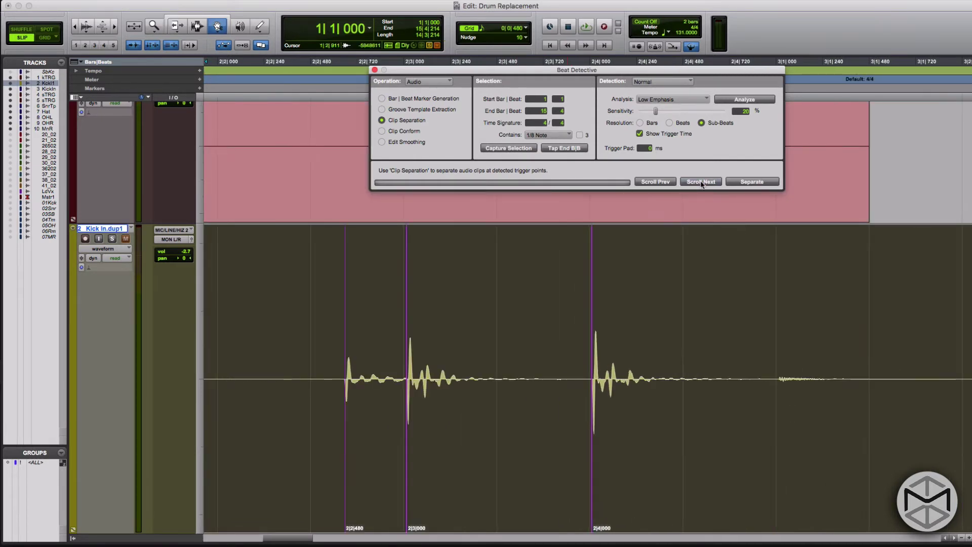
{"action": "left_click", "coordinate": [702, 181]}
{"action": "left_click", "coordinate": [702, 181]}
{"action": "left_click", "coordinate": [702, 182]}
{"action": "left_click", "coordinate": [702, 181]}
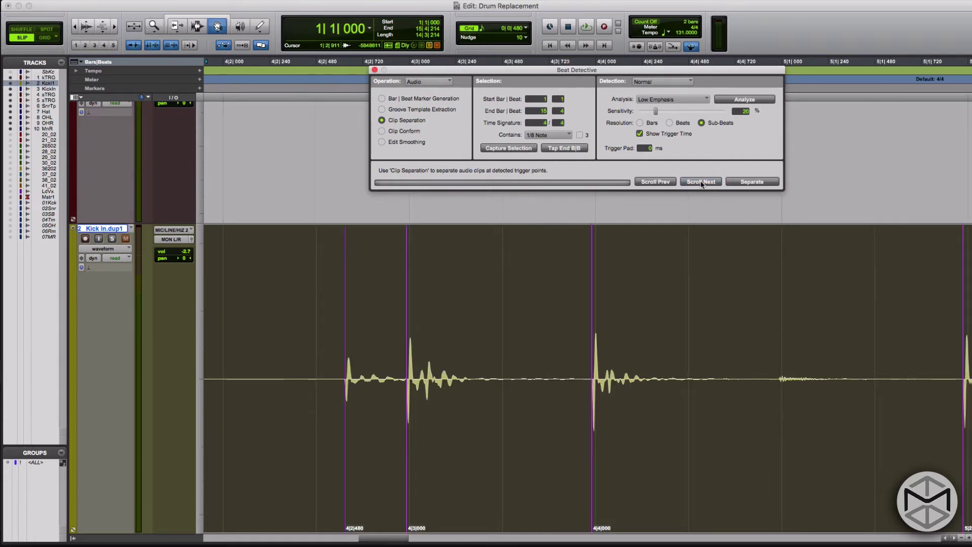
{"action": "left_click", "coordinate": [701, 182]}
{"action": "left_click", "coordinate": [701, 181]}
{"action": "left_click", "coordinate": [701, 182]}
{"action": "left_click", "coordinate": [701, 181]}
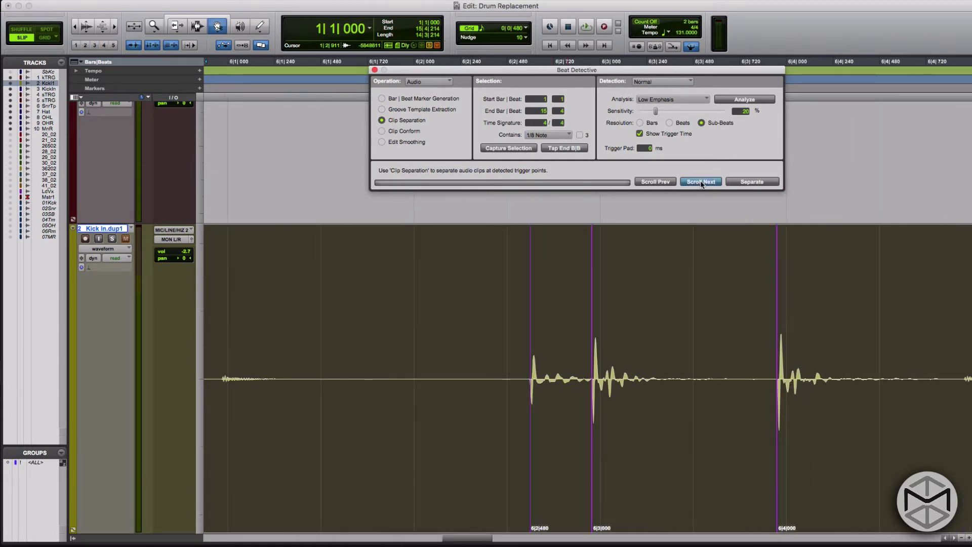
{"action": "left_click", "coordinate": [701, 181]}
{"action": "left_click", "coordinate": [702, 182]}
{"action": "left_click", "coordinate": [701, 181]}
{"action": "left_click", "coordinate": [701, 181]}
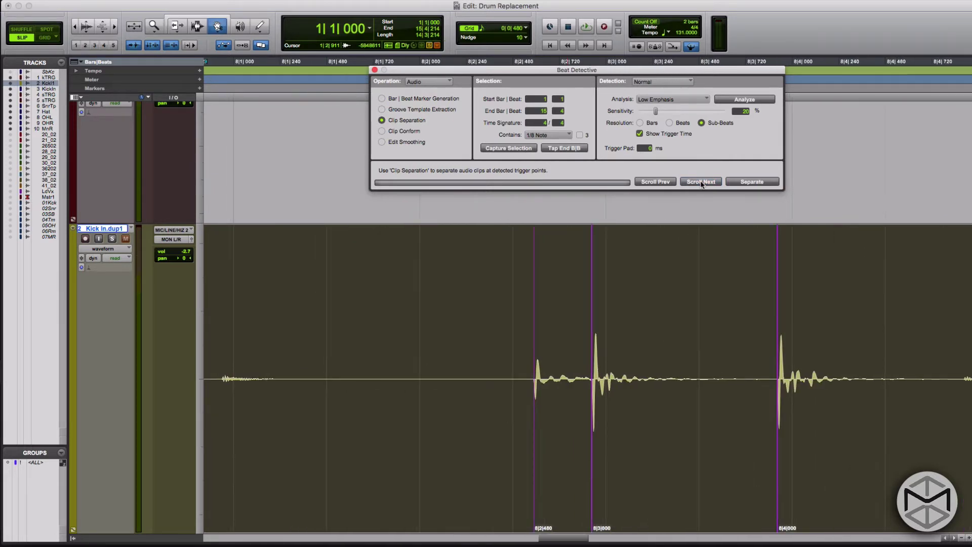
{"action": "left_click", "coordinate": [702, 181]}
{"action": "left_click", "coordinate": [702, 181]}
{"action": "left_click", "coordinate": [701, 181]}
{"action": "left_click", "coordinate": [701, 182]}
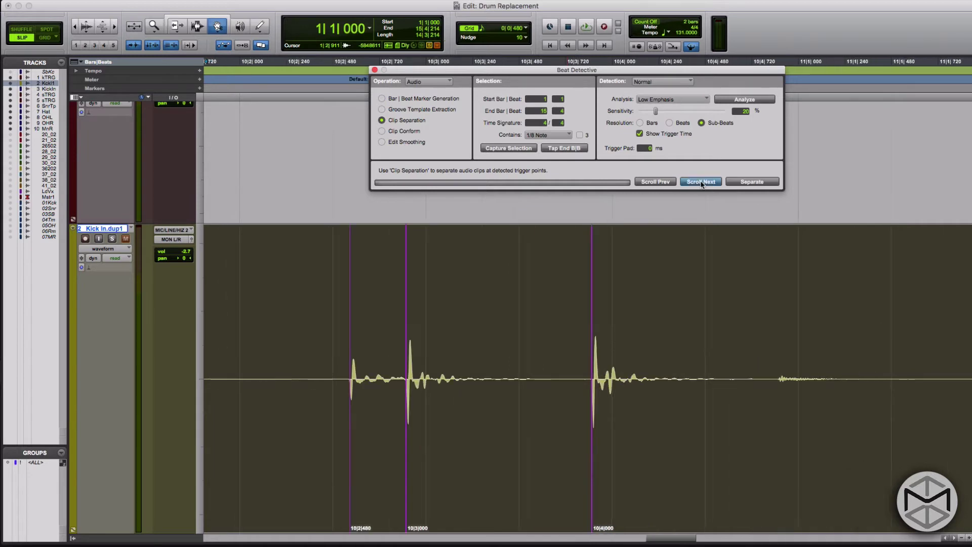
{"action": "left_click", "coordinate": [702, 182]}
{"action": "left_click", "coordinate": [702, 181]}
{"action": "left_click", "coordinate": [701, 181]}
{"action": "left_click", "coordinate": [701, 181]}
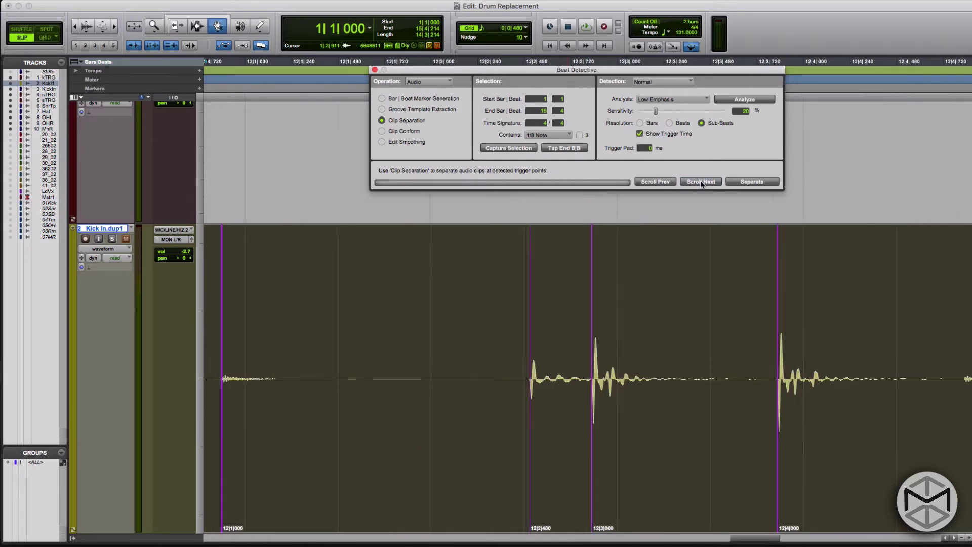
Remove the false trigger at 12|1|000 on Kick In.dup1
{"action": "scroll", "coordinate": [595, 284], "scroll_direction": "left", "scroll_amount": 5}
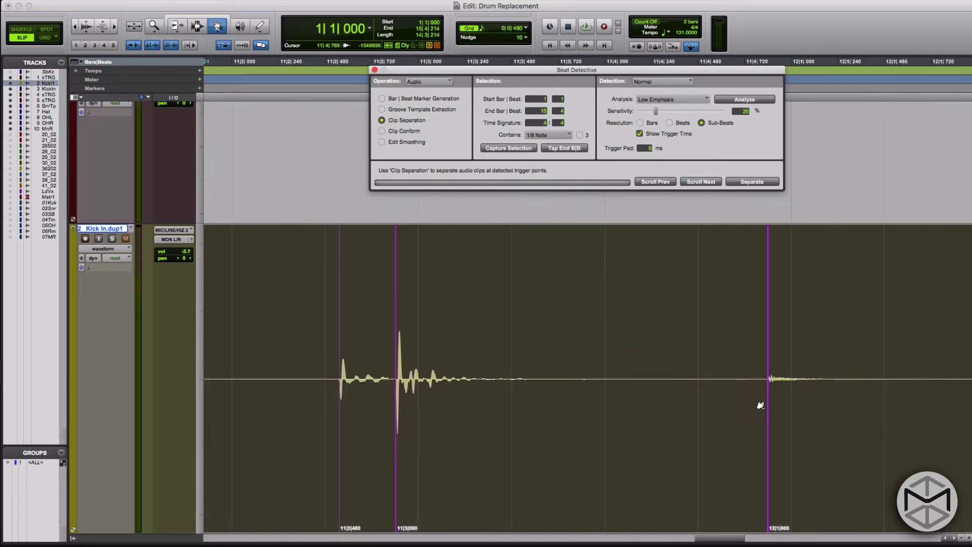
{"action": "scroll", "coordinate": [764, 404], "scroll_direction": "left", "scroll_amount": 5}
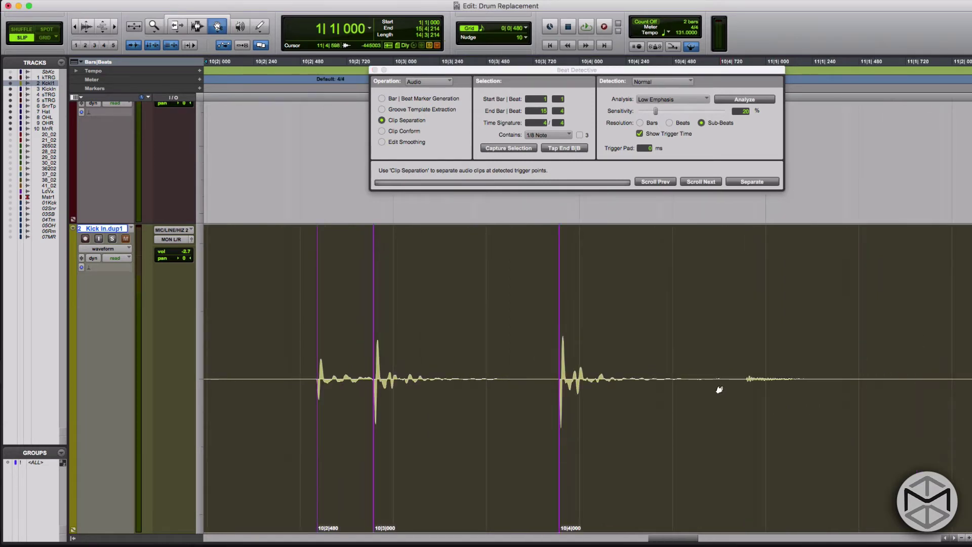
{"action": "scroll", "coordinate": [719, 389], "scroll_direction": "right", "scroll_amount": 8}
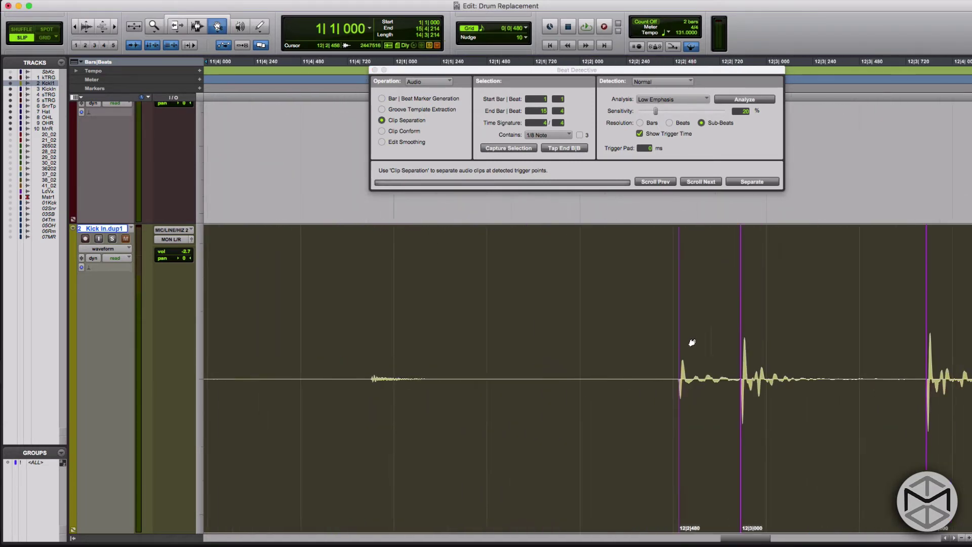
{"action": "scroll", "coordinate": [691, 341], "scroll_direction": "right", "scroll_amount": 5}
Check the remaining triggers from bar 13 to the end of the Kick In.dup1 clip
{"action": "left_click", "coordinate": [694, 181]}
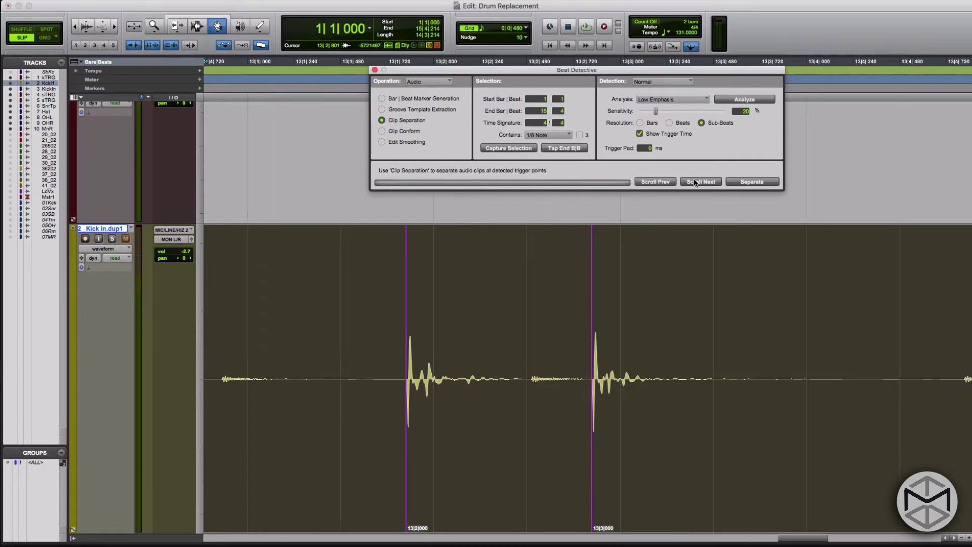
{"action": "left_click", "coordinate": [695, 181]}
{"action": "left_click", "coordinate": [695, 181]}
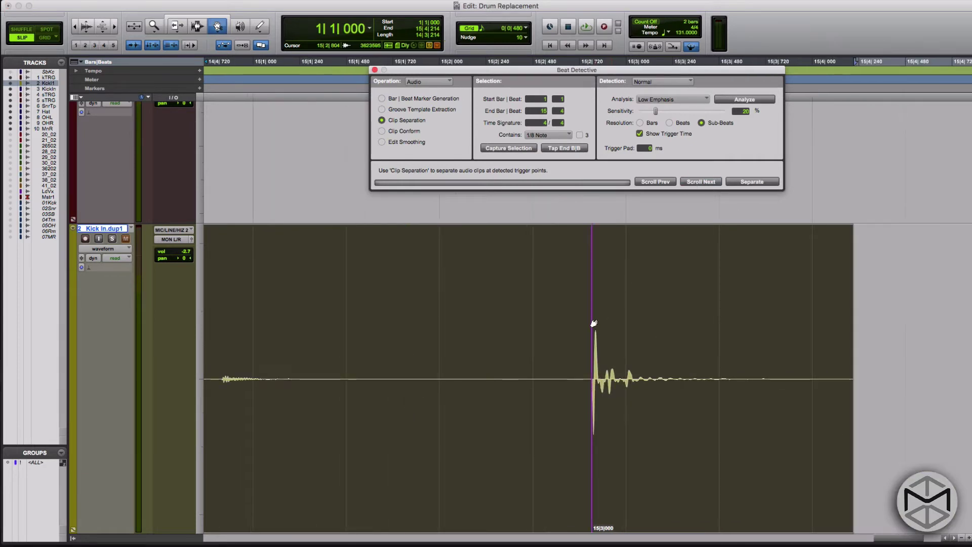
{"action": "scroll", "coordinate": [594, 323], "scroll_direction": "down", "scroll_amount": 1}
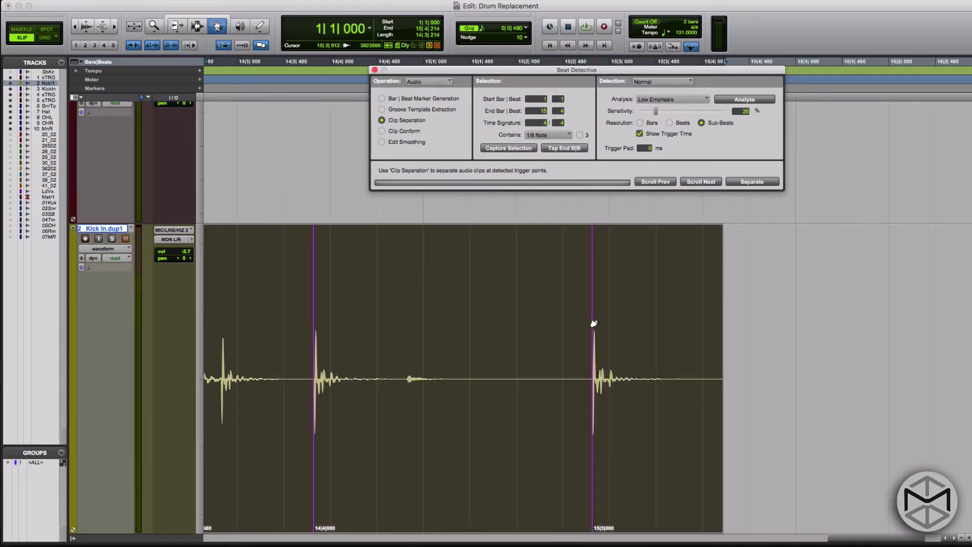
{"action": "key", "text": "ctrl+Down"}
{"action": "key", "text": "ctrl+Down"}
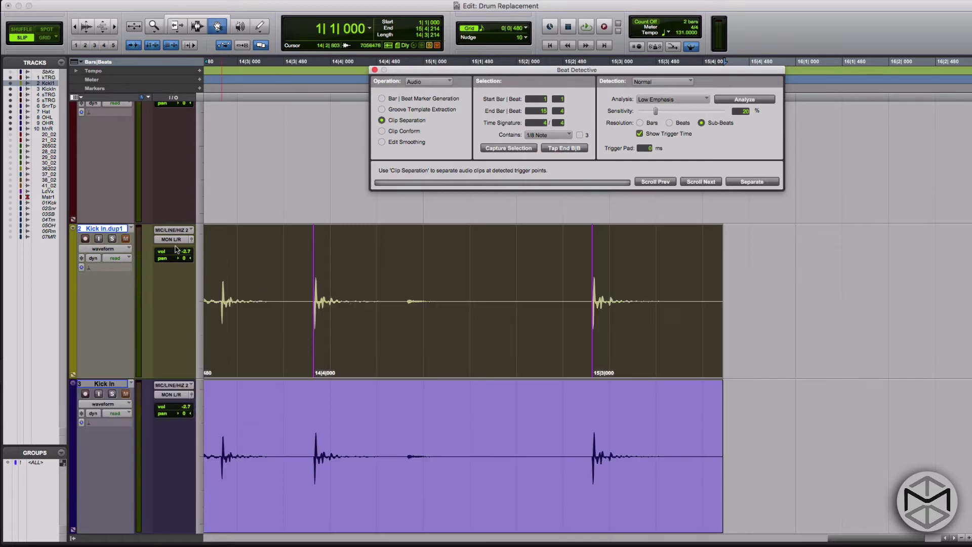
Reduce the height of the Kick In.dup1 track and separate its clip at the detected triggers, closing Beat Detective
{"action": "scroll", "coordinate": [202, 253], "scroll_direction": "down", "scroll_amount": 3}
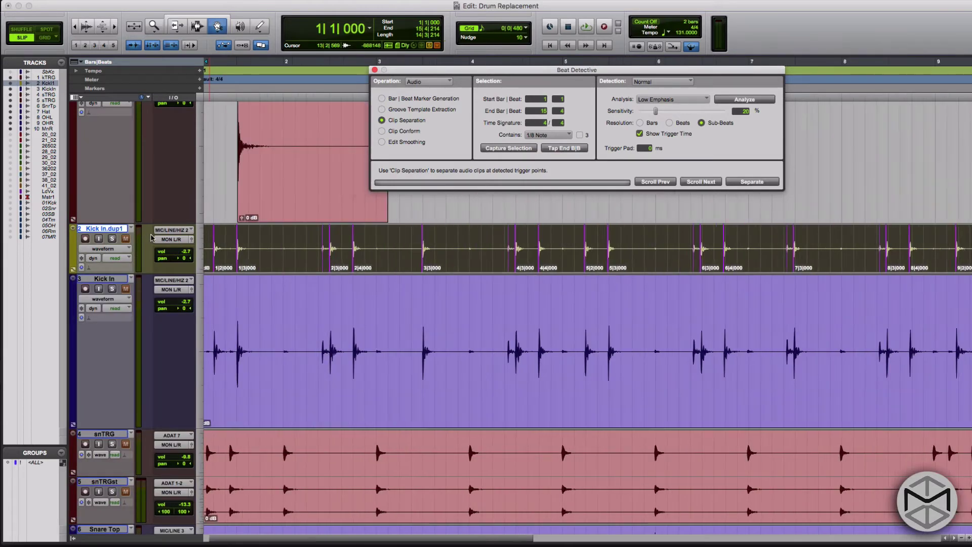
{"action": "left_click", "coordinate": [105, 273]}
{"action": "left_click_drag", "start_coordinate": [105, 273], "coordinate": [104, 302]}
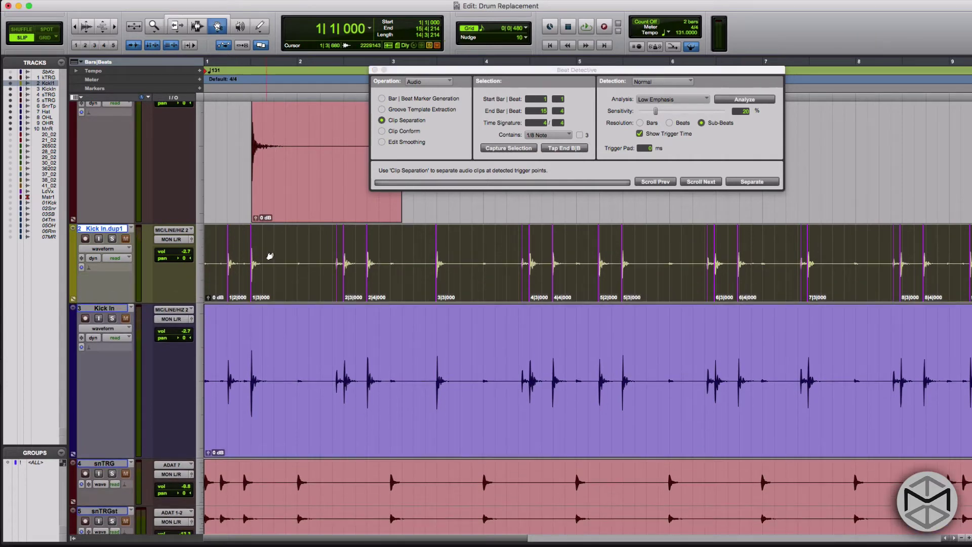
{"action": "left_click", "coordinate": [742, 185]}
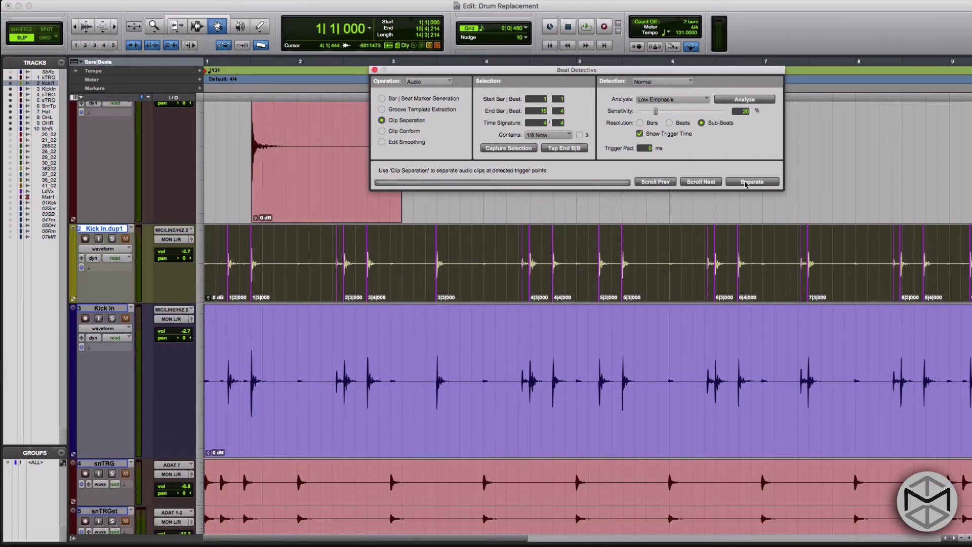
{"action": "left_click", "coordinate": [374, 70]}
Group the kkTRG and Kick In.dup1 tracks as an Edit-type group named "to delete!"
{"action": "left_click", "coordinate": [311, 172]}
{"action": "scroll", "coordinate": [312, 177], "scroll_direction": "up", "scroll_amount": 2}
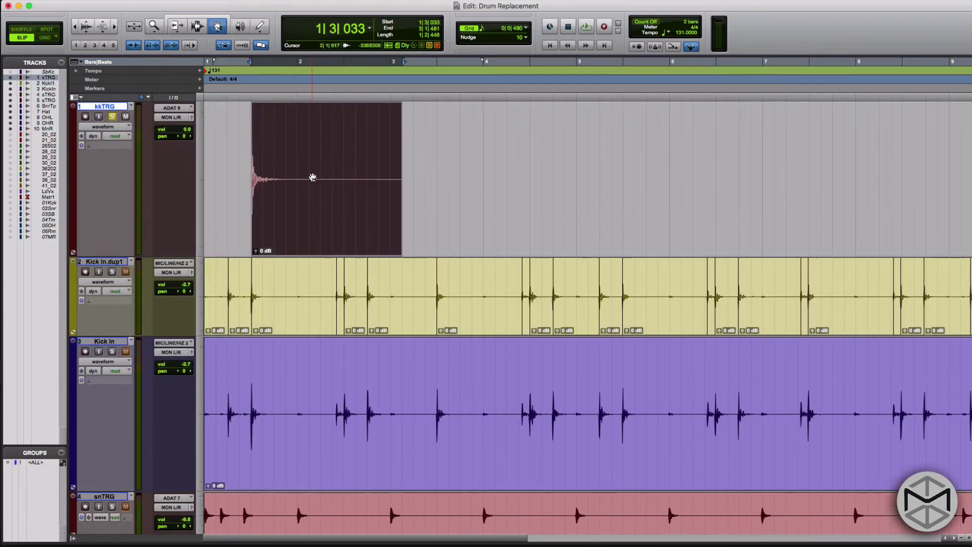
{"action": "left_click", "coordinate": [307, 263], "text": "shift"}
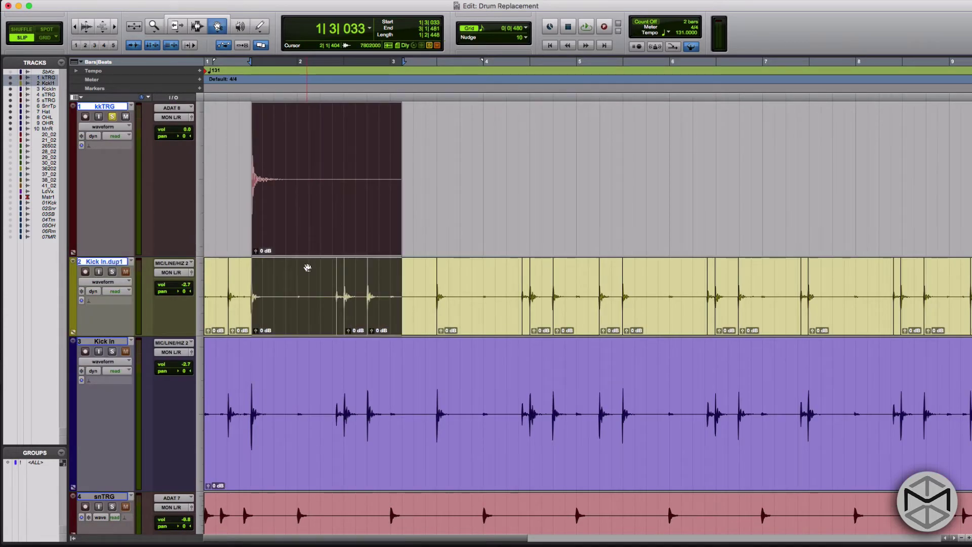
{"action": "key", "text": "super+g"}
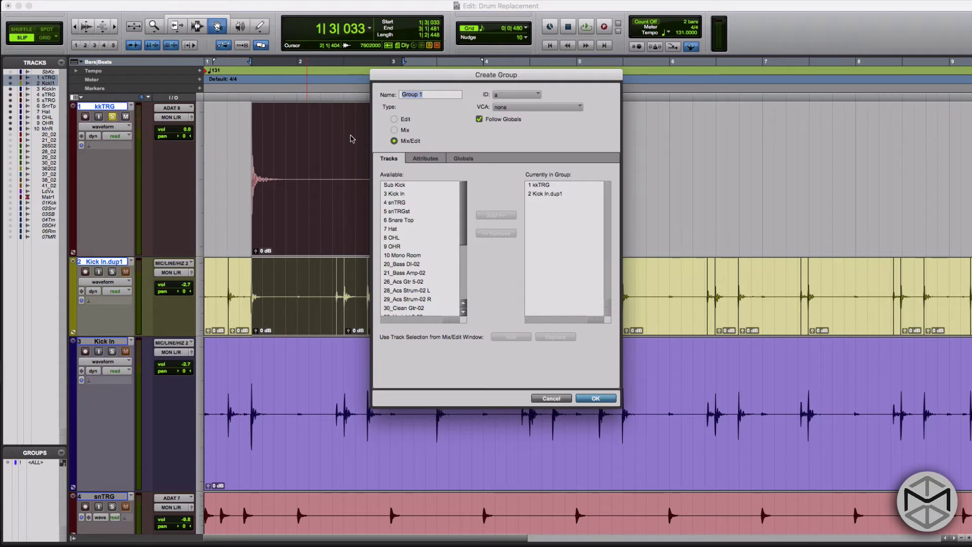
{"action": "type", "text": "to delete!"}
{"action": "left_click", "coordinate": [396, 120]}
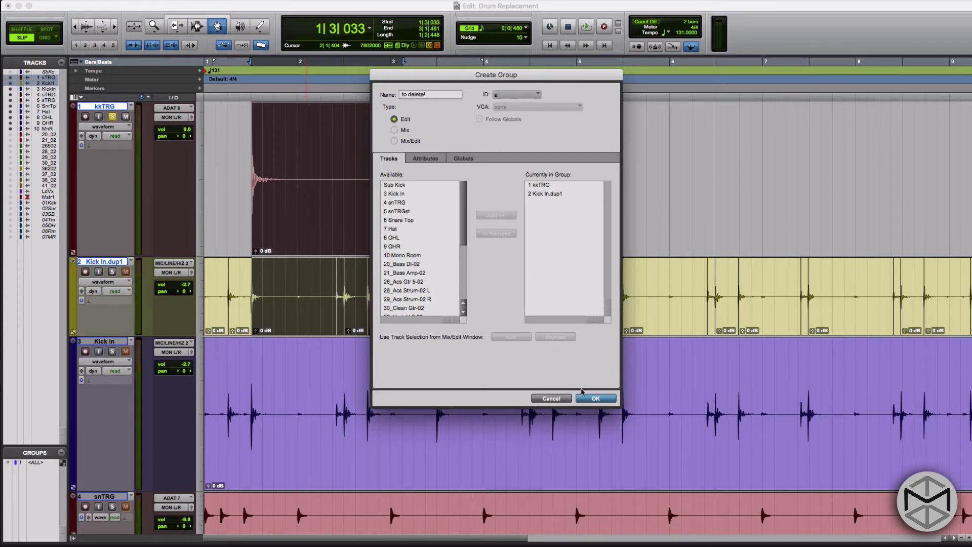
{"action": "left_click", "coordinate": [595, 399]}
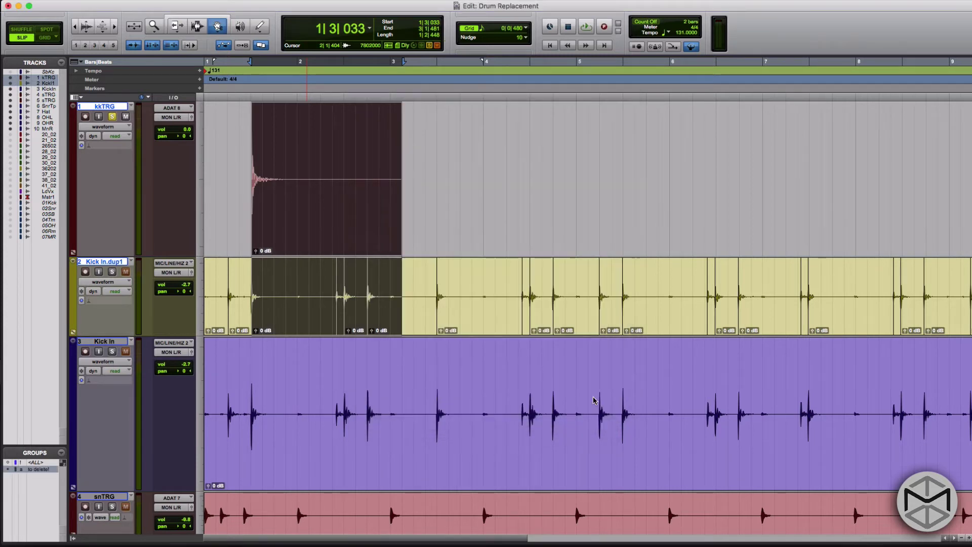
Switch to the Selector tool and test the group by selecting a short range around bar 4
{"action": "key", "text": "F7"}
{"action": "left_click", "coordinate": [459, 233]}
{"action": "left_click_drag", "start_coordinate": [480, 238], "coordinate": [498, 236]}
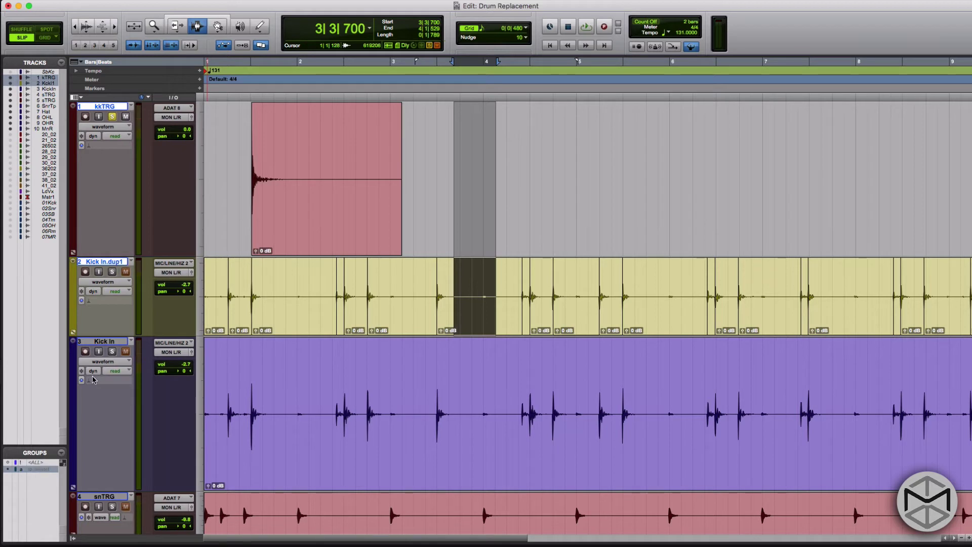
Suspend the edit group and cut the kick sample clip from kkTRG
{"action": "double_click", "coordinate": [302, 199]}
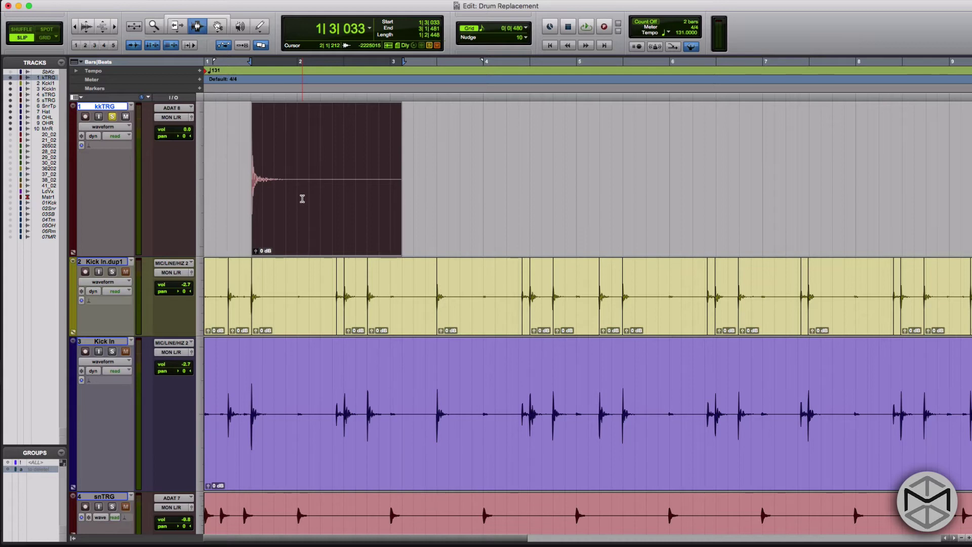
{"action": "key", "text": "Delete"}
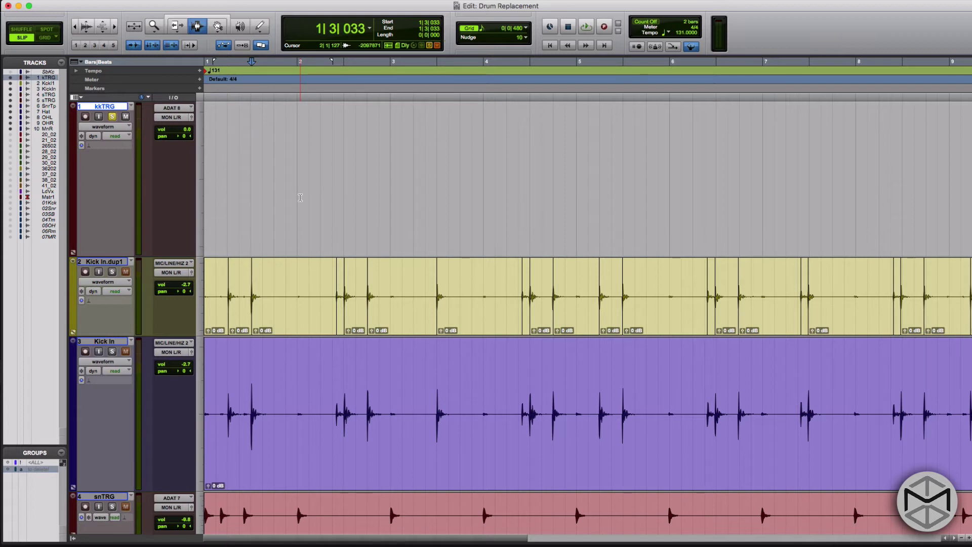
Reactivate the group, return the edit cursor to the session start, and turn off Tab to Transients
{"action": "left_click_drag", "start_coordinate": [301, 198], "coordinate": [298, 299]}
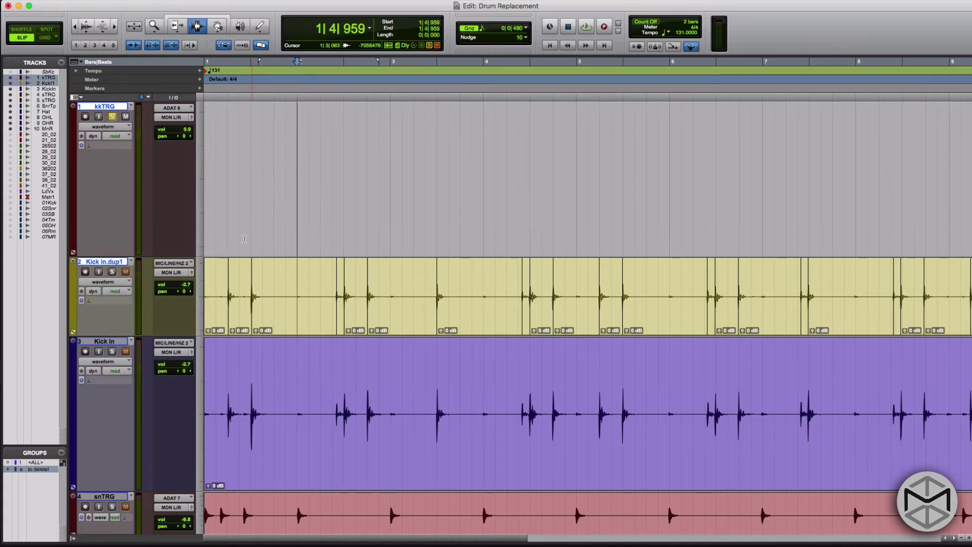
{"action": "left_click", "coordinate": [220, 267]}
{"action": "key", "text": "Return"}
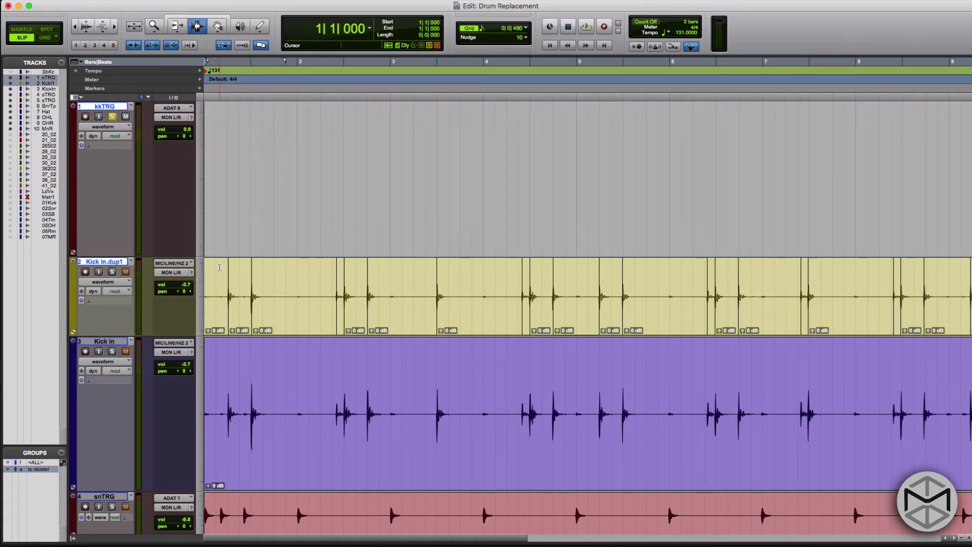
{"action": "key", "text": "super+bracketright"}
{"action": "key", "text": "super+bracketright"}
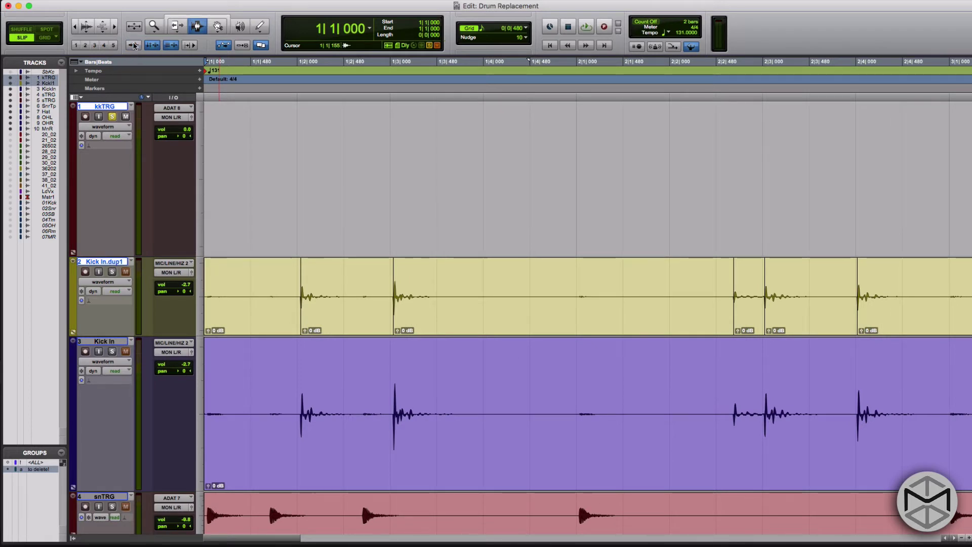
Paste the kick sample on kkTRG at the first two separated kick hits, 1|2|036 and 1|3|033
{"action": "left_click", "coordinate": [240, 170]}
{"action": "key", "text": "Return"}
{"action": "key", "text": "Tab"}
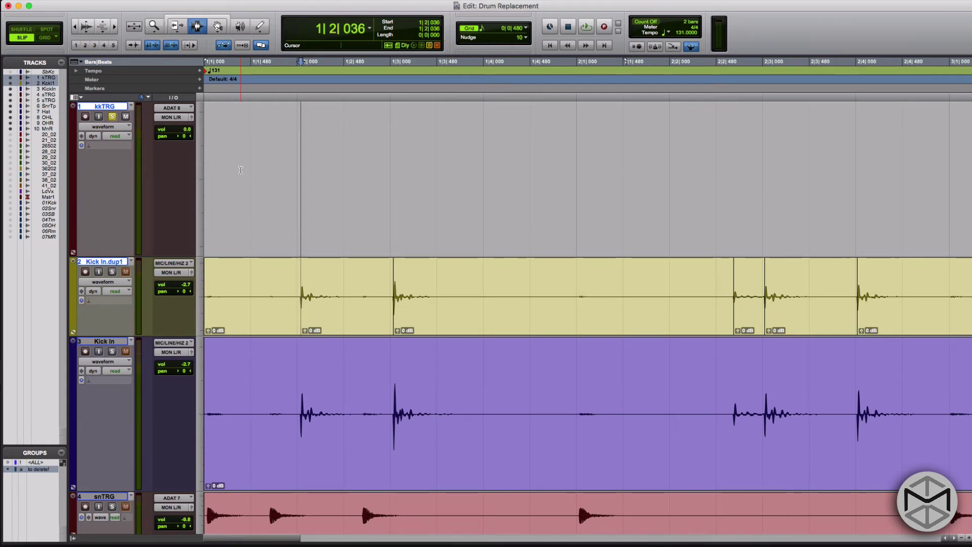
{"action": "key", "text": "super+v"}
{"action": "key", "text": "Tab"}
{"action": "key", "text": "super+v"}
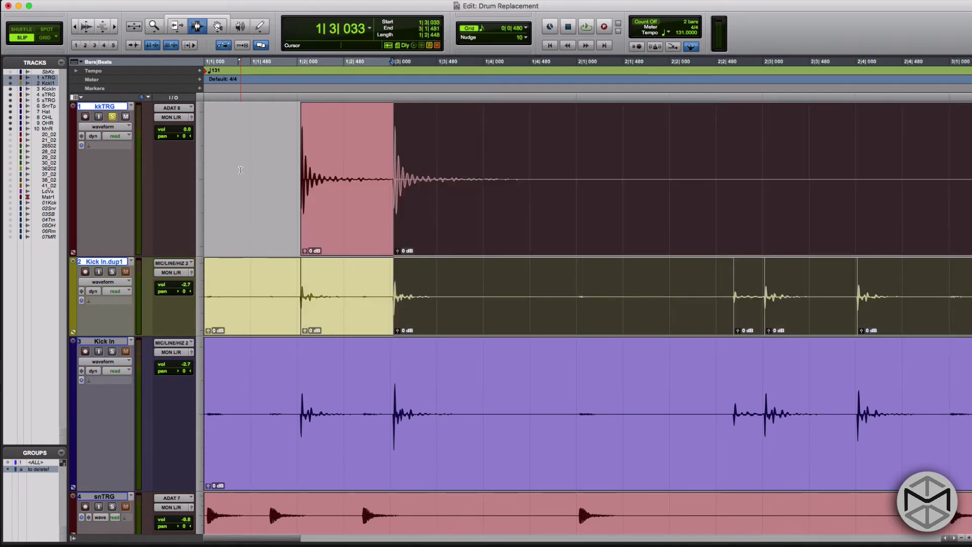
Paste the kick sample on kkTRG at each successive kick hit in bars 2 and 3, up to 3|3|003
{"action": "key", "text": "Tab"}
{"action": "key", "text": "super+v"}
{"action": "key", "text": "Tab"}
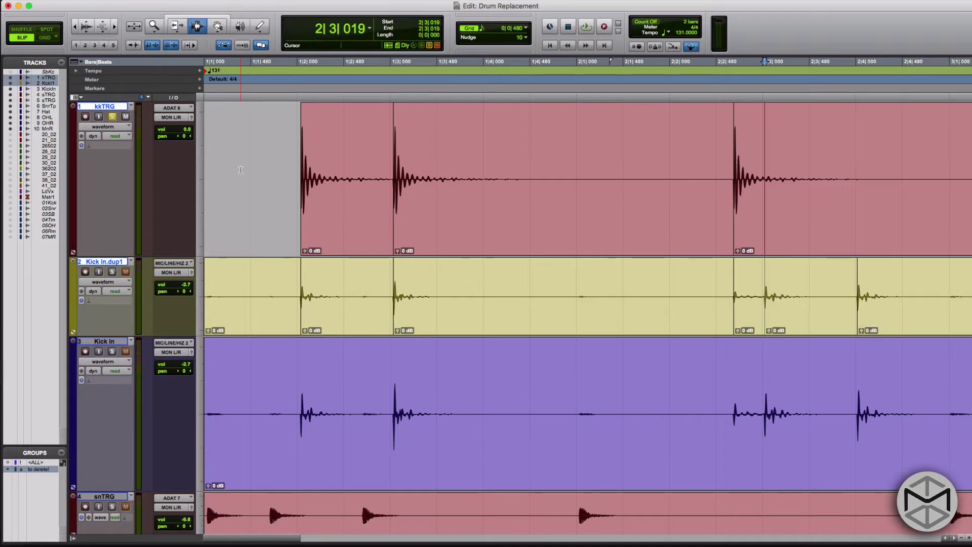
{"action": "key", "text": "super+v"}
{"action": "key", "text": "Tab"}
{"action": "key", "text": "super+v"}
{"action": "key", "text": "Tab"}
{"action": "key", "text": "super+v"}
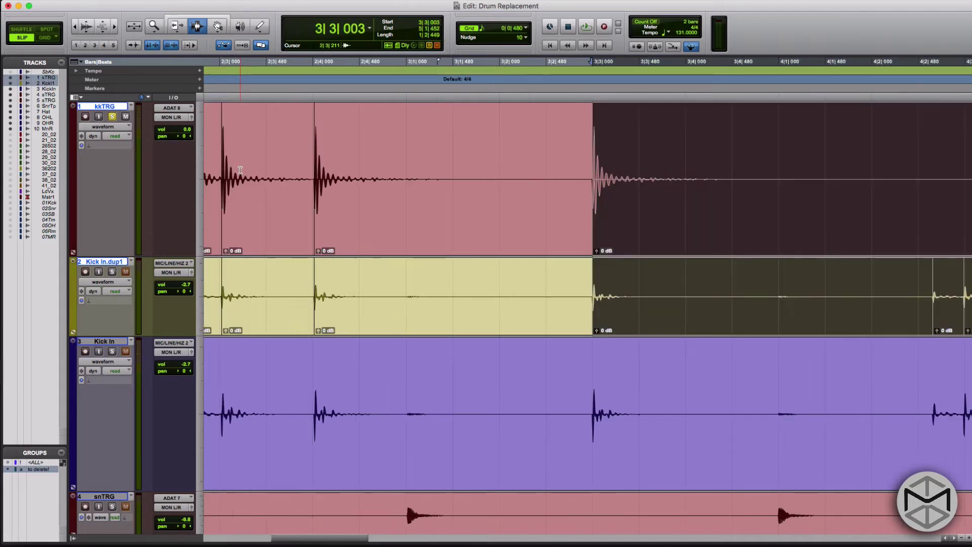
Paste the kick sample on kkTRG at each successive kick hit in bars 4 and 5
{"action": "key", "text": "super+bracketleft"}
{"action": "key", "text": "super+bracketleft"}
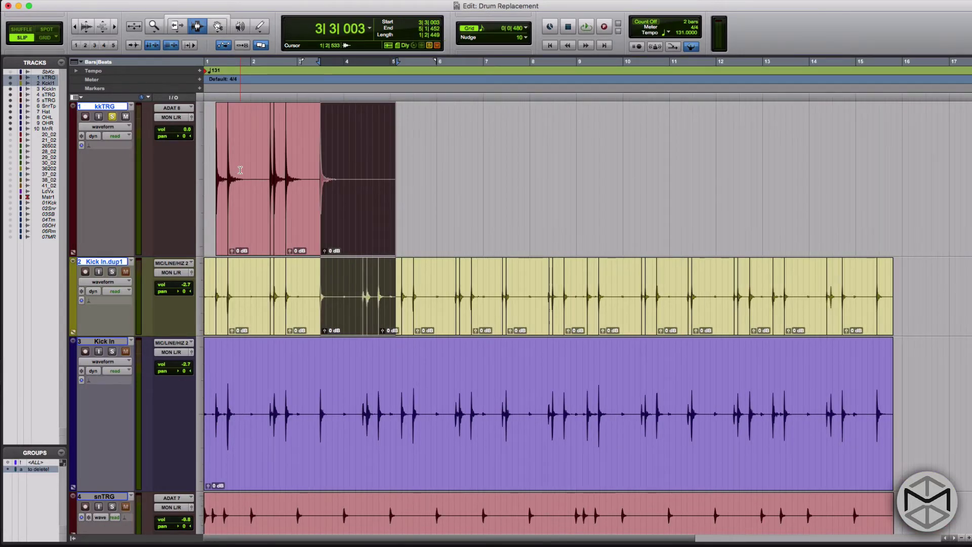
{"action": "key", "text": "Tab"}
{"action": "key", "text": "super+v"}
{"action": "key", "text": "Tab"}
{"action": "key", "text": "super+v"}
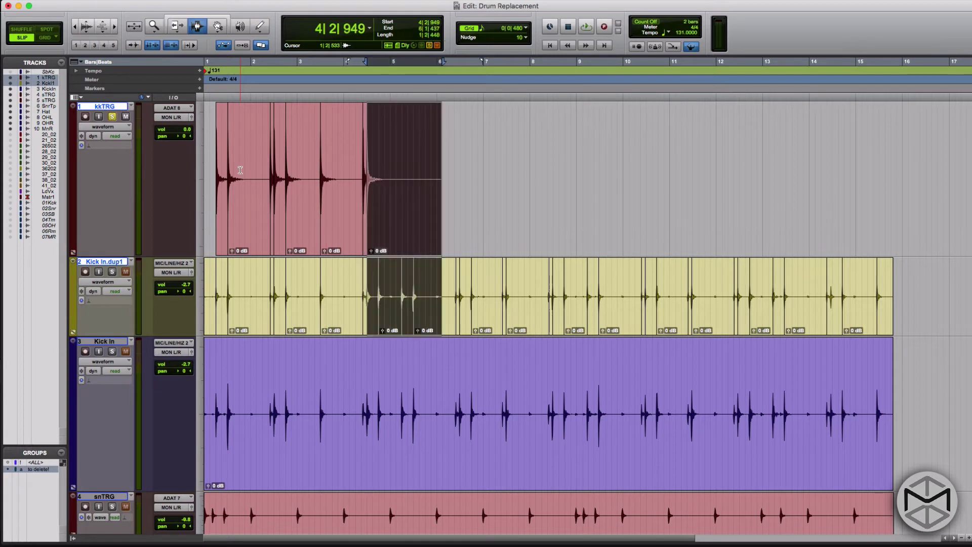
{"action": "key", "text": "Tab"}
{"action": "key", "text": "super+v"}
{"action": "key", "text": "Tab"}
{"action": "key", "text": "super+v"}
{"action": "key", "text": "Tab"}
{"action": "key", "text": "super+v"}
Paste the kick sample on kkTRG at the kick hits from 6|2|600 up to 7|2|905
{"action": "key", "text": "Tab"}
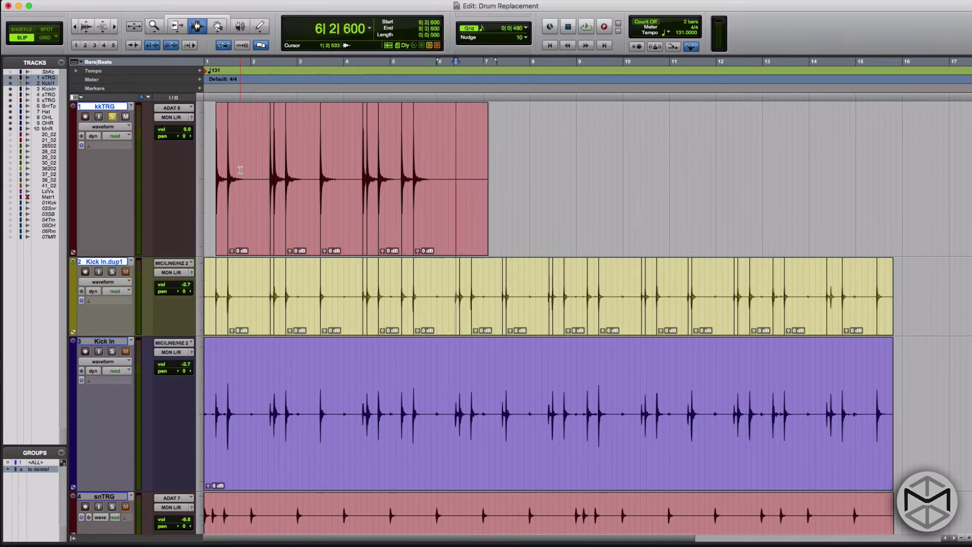
{"action": "key", "text": "super+v"}
{"action": "key", "text": "Tab"}
{"action": "key", "text": "super+v"}
{"action": "key", "text": "Tab"}
{"action": "key", "text": "super+v"}
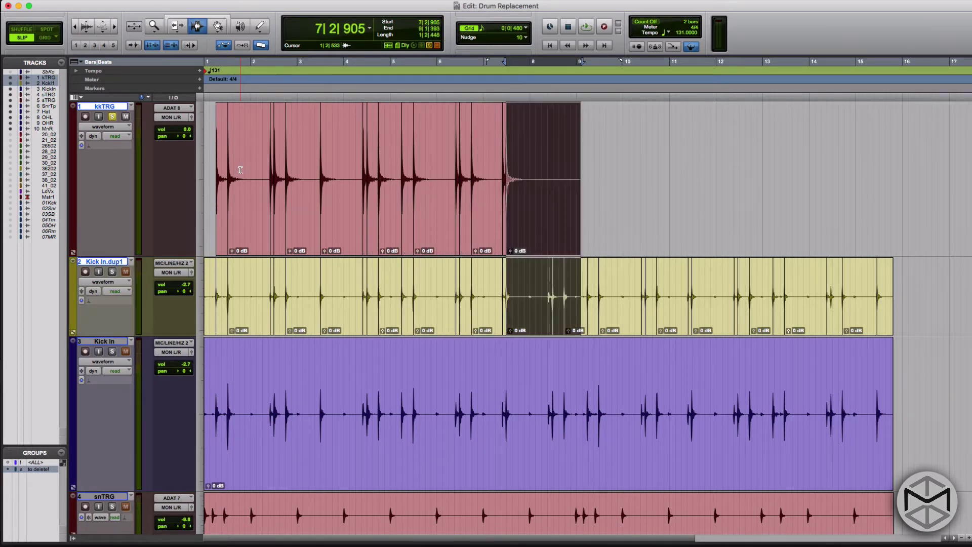
Paste the kick sample on kkTRG at each separated kick hit from bar 8 up to 10|2|568
{"action": "key", "text": "Tab"}
{"action": "key", "text": "super+v"}
{"action": "key", "text": "Tab"}
{"action": "key", "text": "Tab"}
{"action": "key", "text": "super+v"}
{"action": "key", "text": "Tab"}
{"action": "key", "text": "super+v"}
{"action": "key", "text": "Tab"}
{"action": "key", "text": "super+v"}
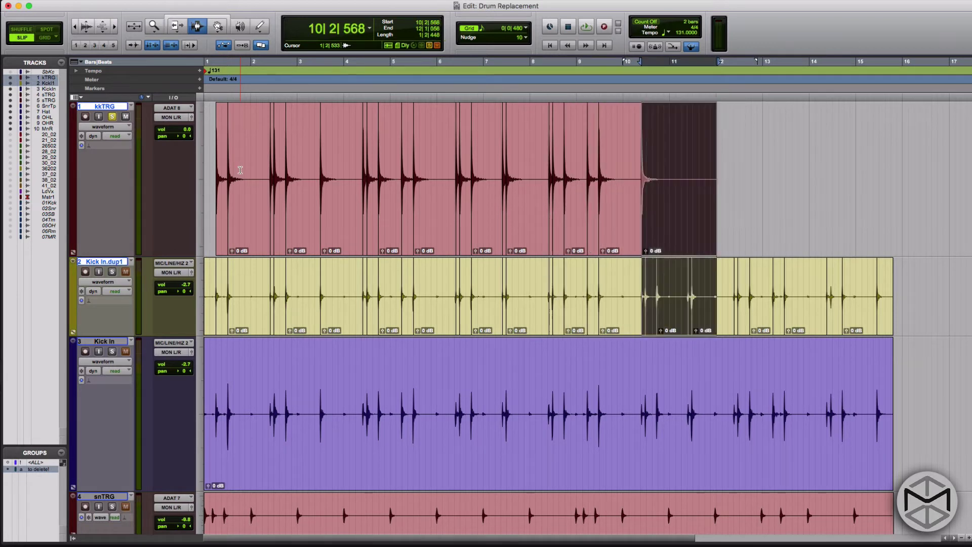
Continue pasting the kick sample on kkTRG at the kick hits after 10|2|568 up to those before 12|3|828
{"action": "key", "text": "Tab"}
{"action": "key", "text": "super+v"}
{"action": "key", "text": "Tab"}
{"action": "key", "text": "super+v"}
{"action": "key", "text": "Tab"}
{"action": "key", "text": "super+v"}
Paste the kick sample on kkTRG at the remaining separated kick hits, from 12|3|828 to the last one at 15|2|788
{"action": "key", "text": "Tab"}
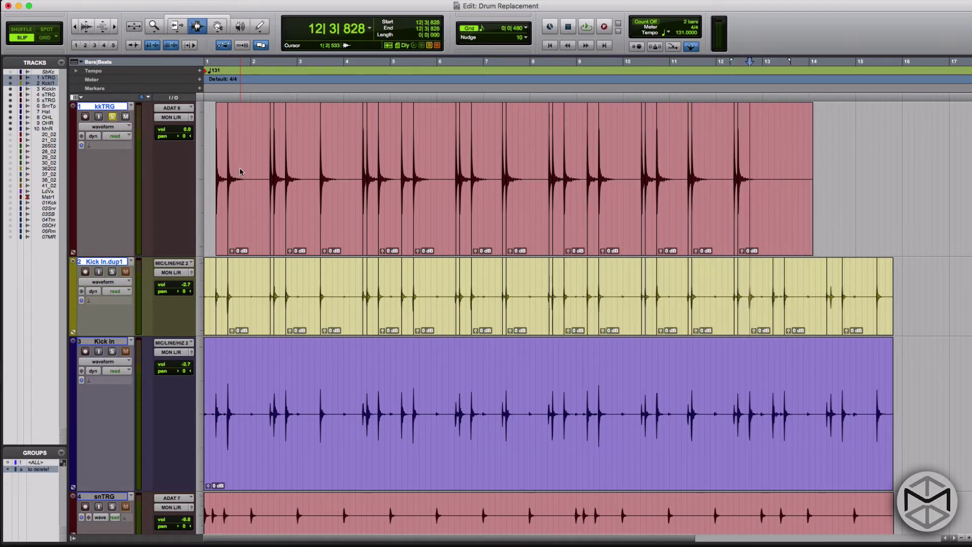
{"action": "key", "text": "super+v"}
{"action": "key", "text": "Tab"}
{"action": "key", "text": "super+v"}
{"action": "key", "text": "Tab"}
{"action": "key", "text": "super+v"}
{"action": "key", "text": "Tab"}
{"action": "key", "text": "super+v"}
{"action": "key", "text": "Tab"}
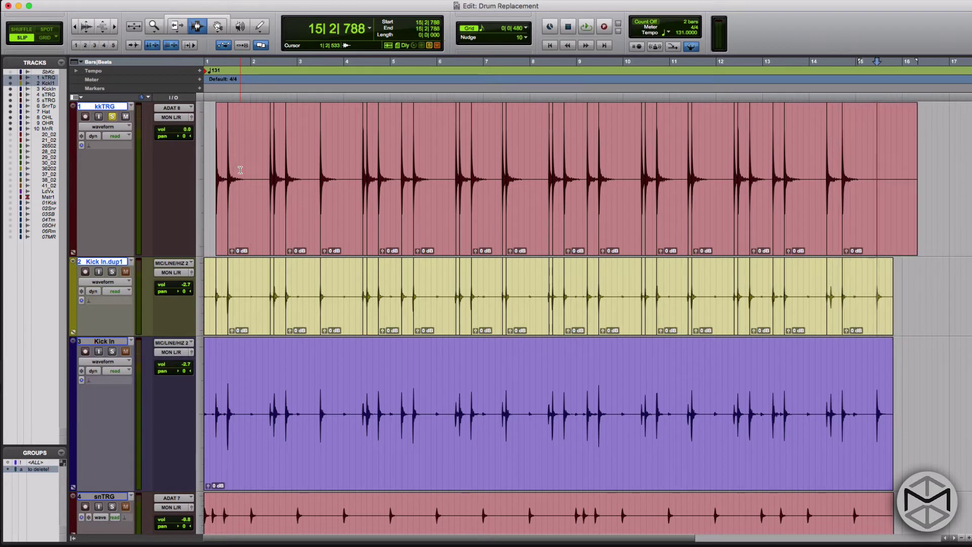
{"action": "key", "text": "super+v"}
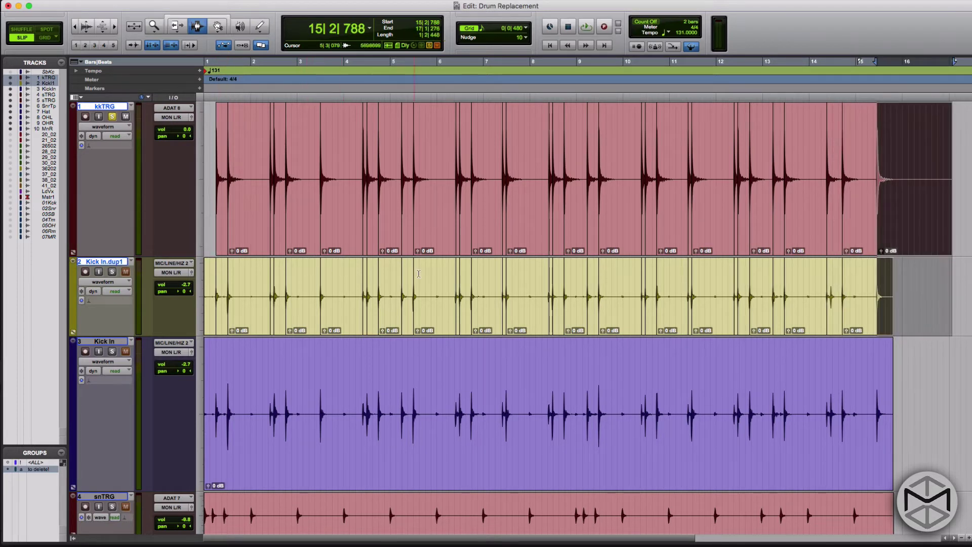
Locate the missed kick hit in bar 14 with Tab to Transients and paste the kick sample there, at 14|2|802
{"action": "left_click", "coordinate": [831, 303]}
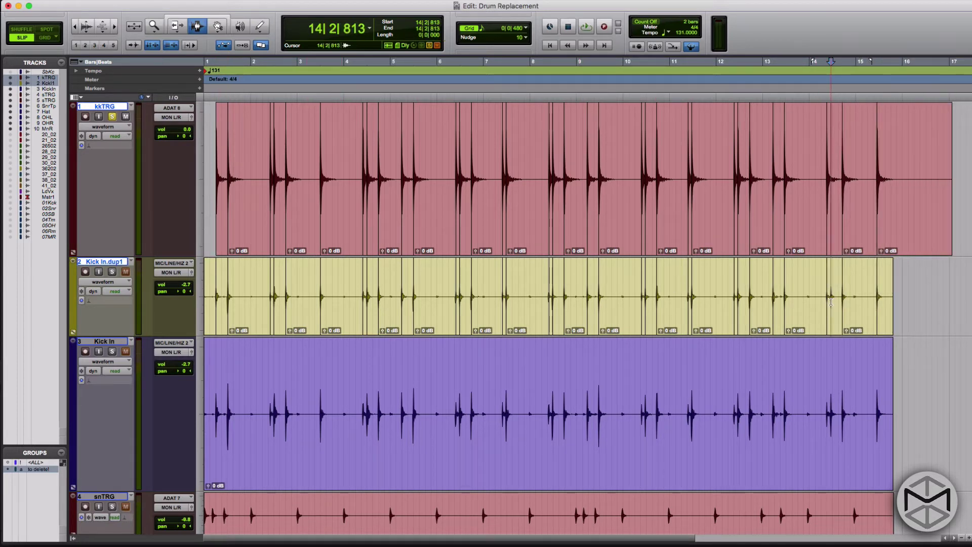
{"action": "key", "text": "super+]"}
{"action": "key", "text": "super+]"}
{"action": "key", "text": "super+]"}
{"action": "key", "text": "super+]"}
{"action": "left_click", "coordinate": [567, 303]}
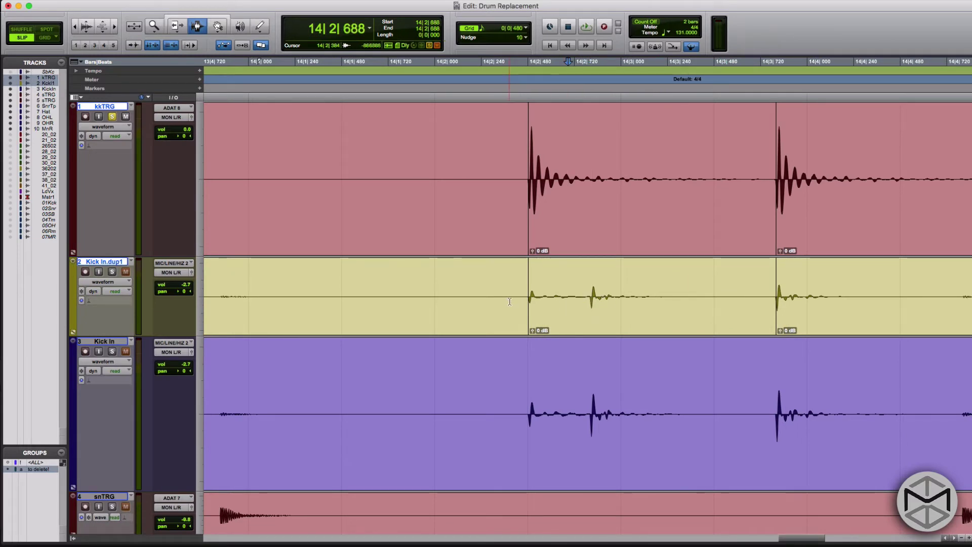
{"action": "key", "text": "super+alt+Tab"}
{"action": "key", "text": "Tab"}
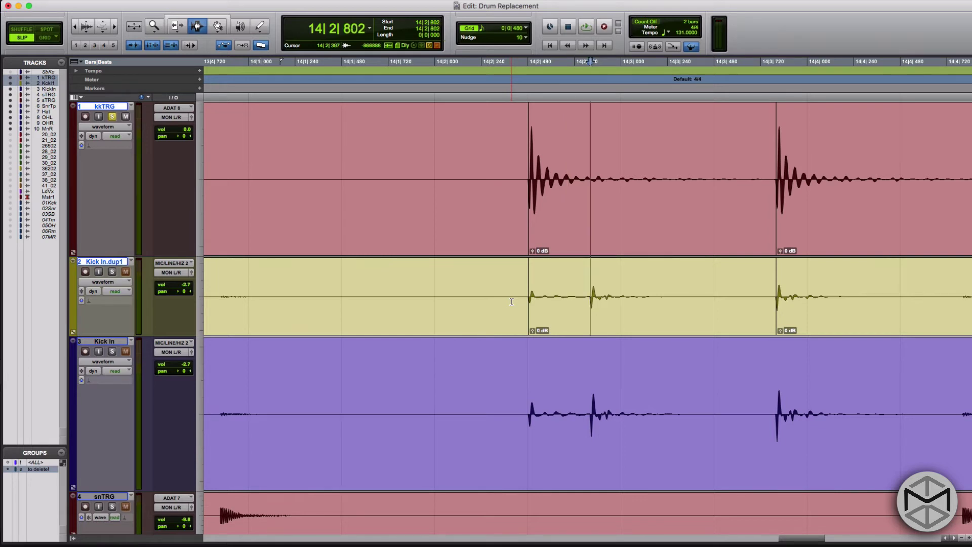
{"action": "key", "text": "alt+shift+Return"}
{"action": "key", "text": "super+bracketleft"}
{"action": "key", "text": "super+bracketleft"}
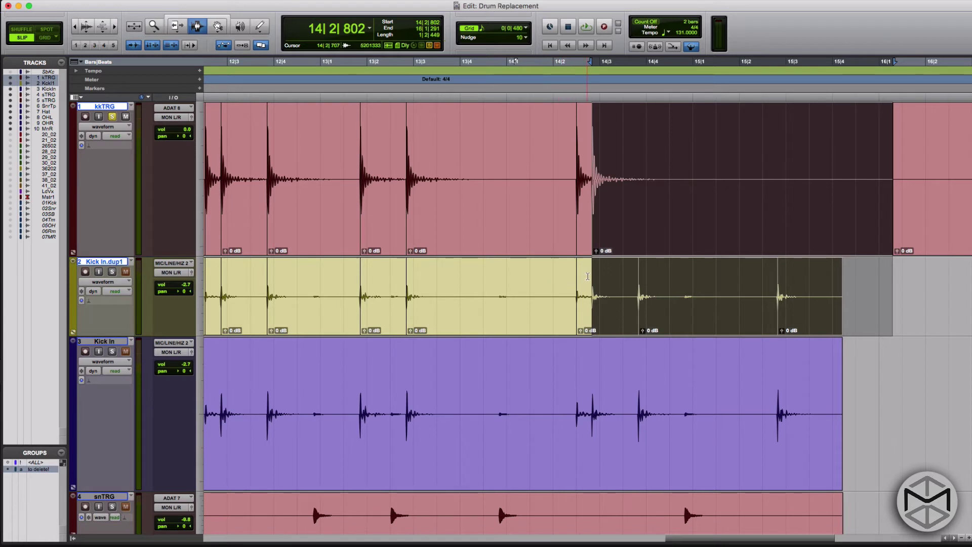
{"action": "key", "text": "super+bracketleft"}
{"action": "key", "text": "super+bracketleft"}
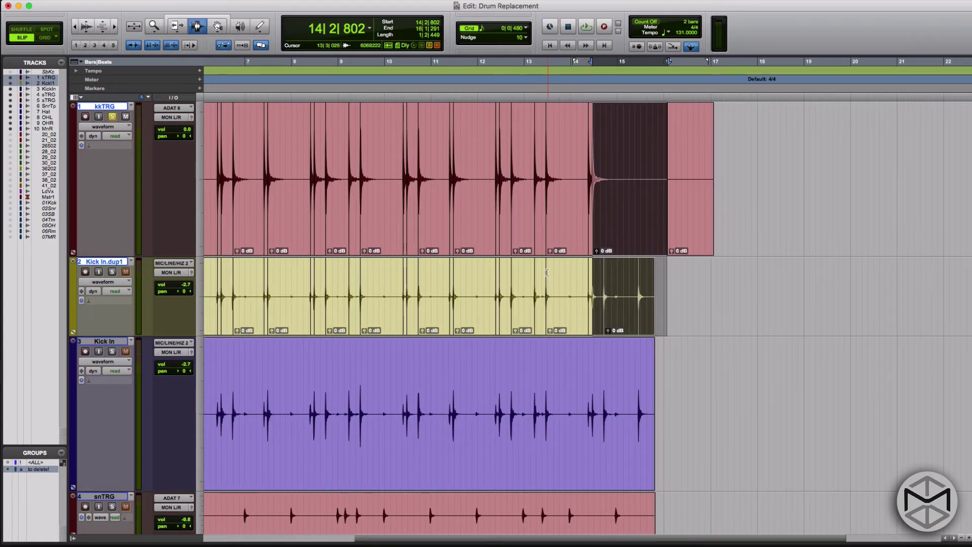
Turn off Tab to Transients and paste the kick sample again at the following hits, 14|3|799 and 15|2|788
{"action": "key", "text": "alt+super+Tab"}
{"action": "key", "text": "KP_Add"}
{"action": "key", "text": "KP_Add"}
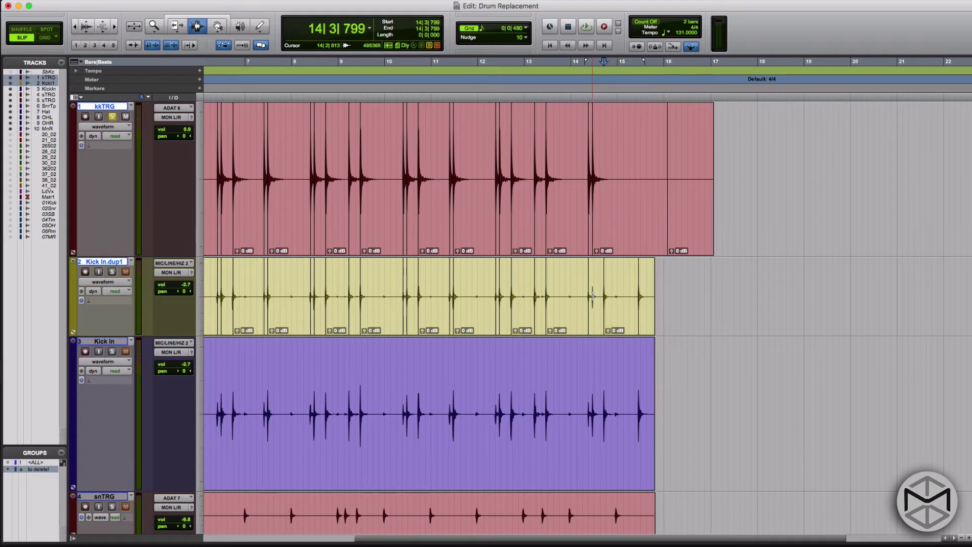
{"action": "key", "text": "KP_Add"}
{"action": "key", "text": "KP_Add"}
{"action": "key", "text": "KP_Add"}
{"action": "key", "text": "KP_Add"}
{"action": "key", "text": "KP_Add"}
{"action": "key", "text": "KP_Add"}
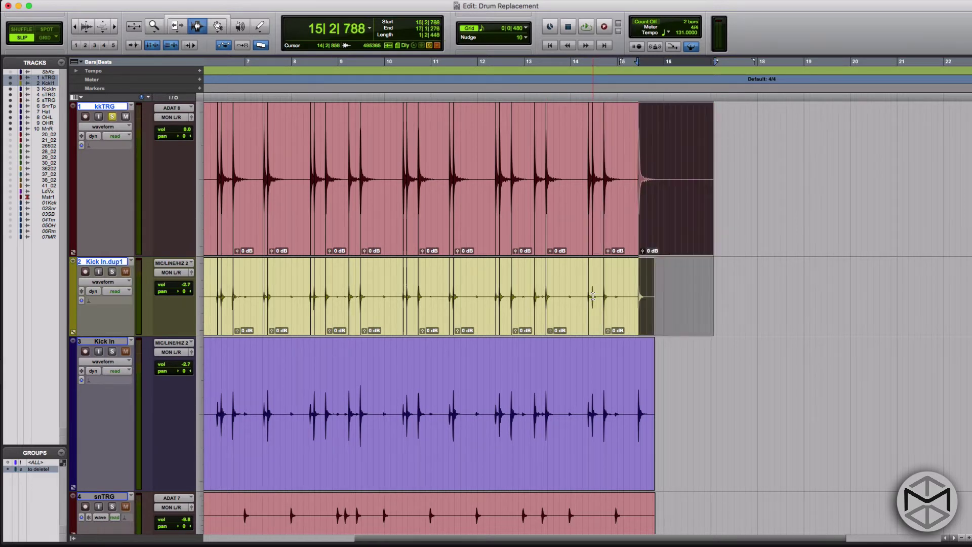
Delete the duplicate track Kick In.dup1, including its active clips, and remove the "to delete!" edit group
{"action": "key", "text": "super+bracketleft"}
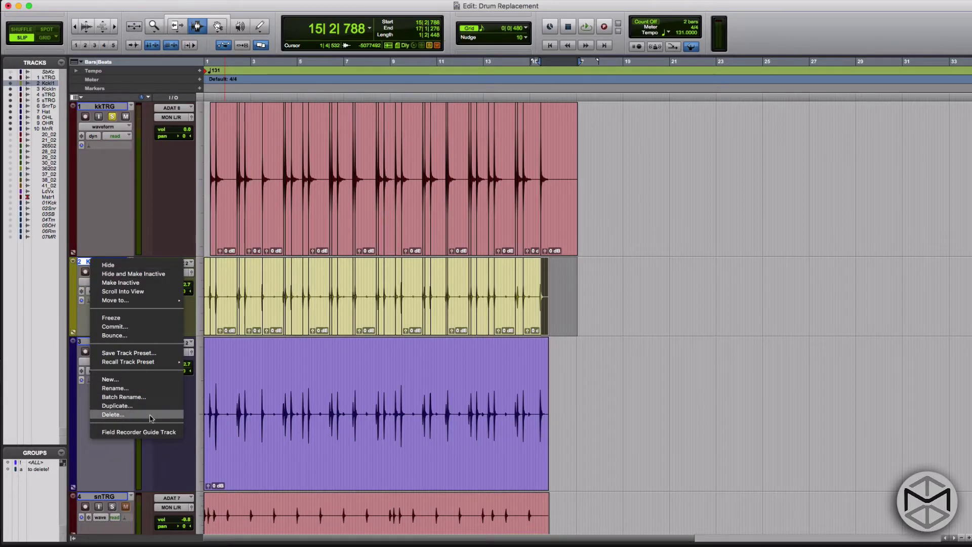
{"action": "left_click", "coordinate": [113, 415]}
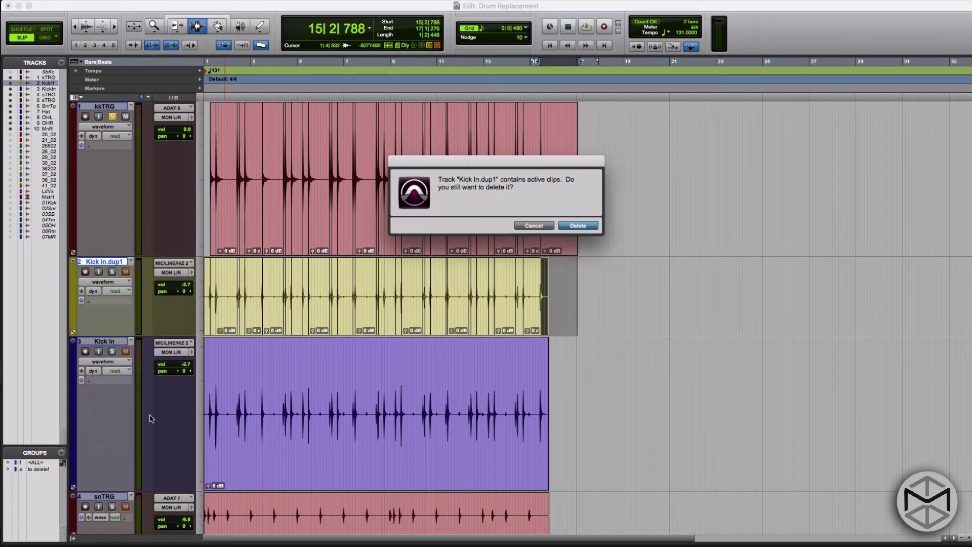
{"action": "key", "text": "Return"}
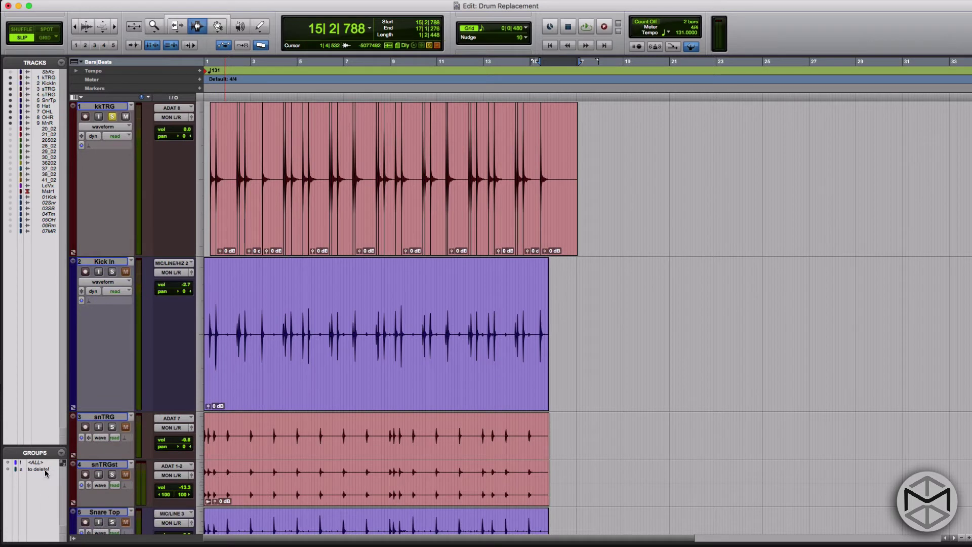
{"action": "right_click", "coordinate": [45, 472]}
{"action": "left_click", "coordinate": [57, 510]}
{"action": "key", "text": "Return"}
Trim the end of the last kkTRG clip to the end of the Kick In clip at 15|4|214
{"action": "left_click", "coordinate": [573, 278]}
{"action": "key", "text": "alt+Tab"}
{"action": "key", "text": "p"}
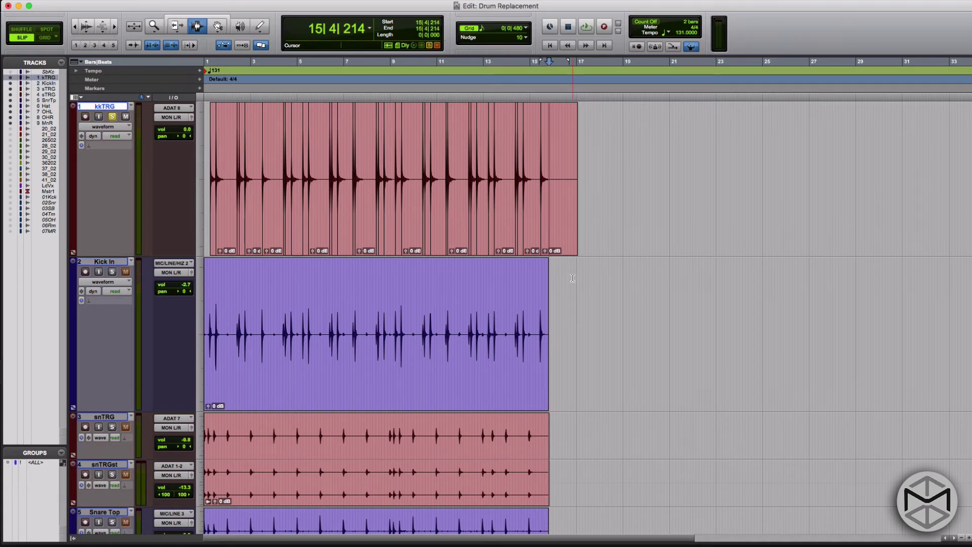
{"action": "key", "text": "s"}
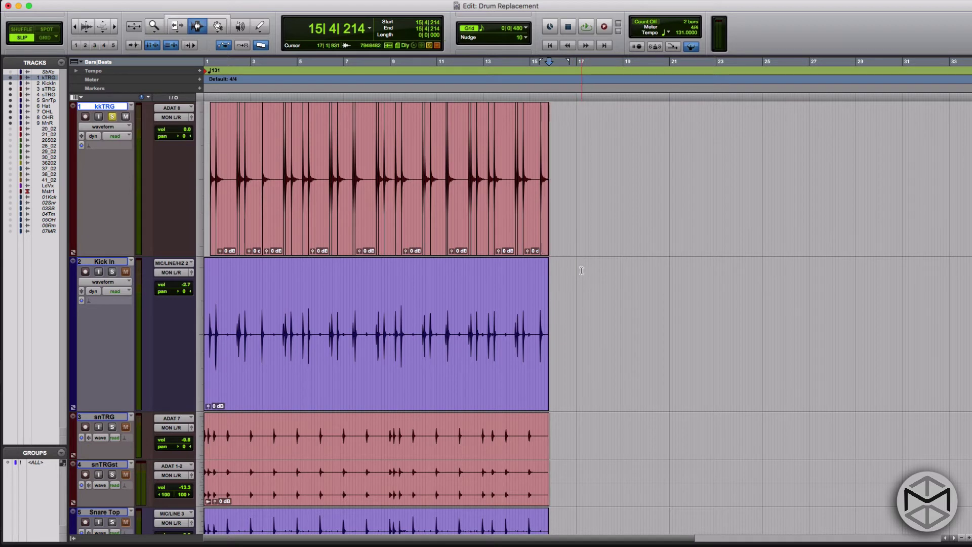
Consolidate the kkTRG clips from the session start to 15|4|214 and lower the new clip's gain to -2.5 dB
{"action": "key", "text": "alt+shift+Tab"}
{"action": "key", "text": "shift+Return"}
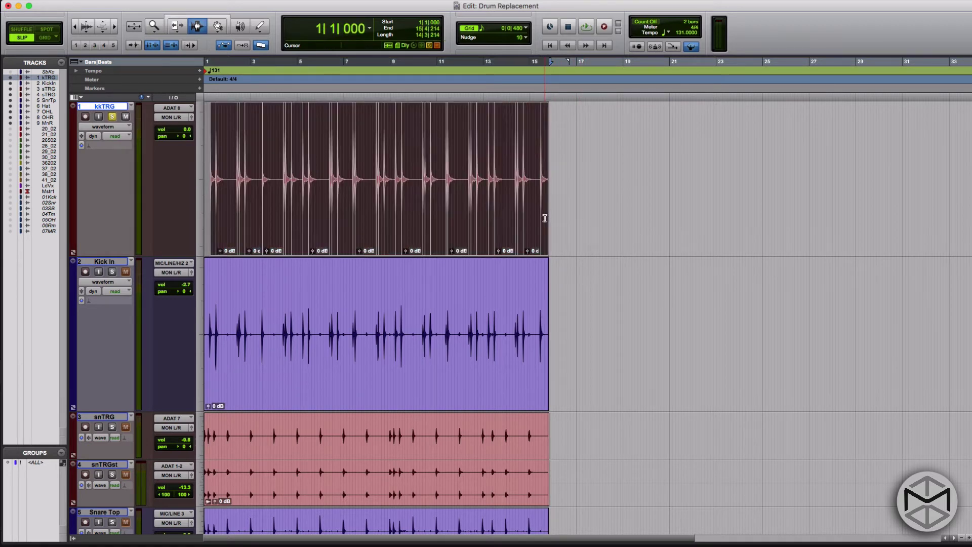
{"action": "key", "text": "alt+shift+3"}
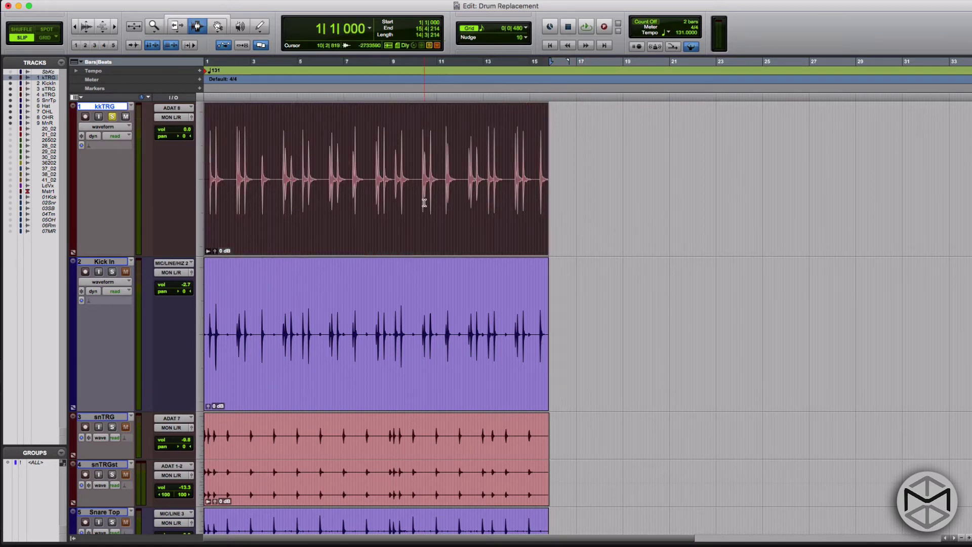
{"action": "key", "text": "super+bracketright"}
{"action": "key", "text": "super+bracketright"}
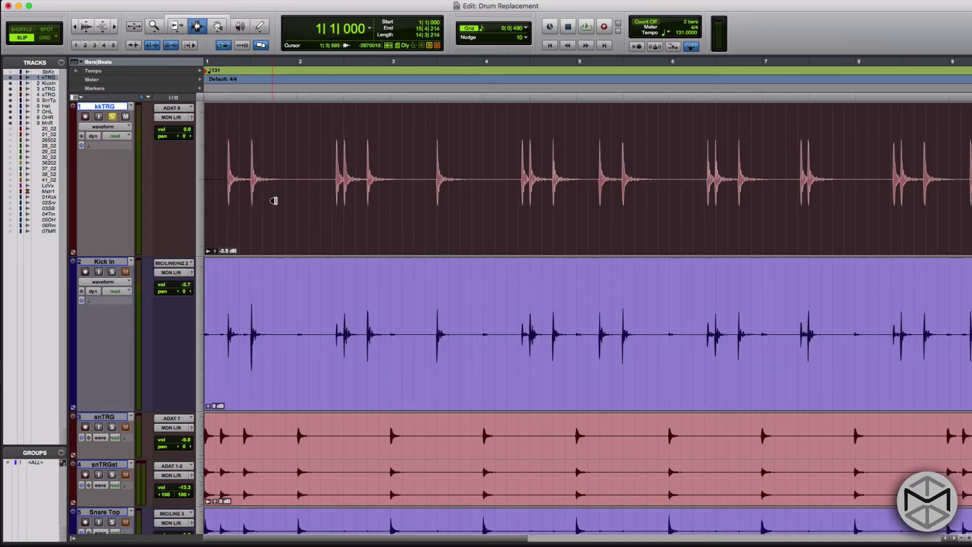
Play the session with only Kick In soloed, adding kkTRG to the solo during playback to compare the sound
{"action": "key", "text": "shift+s"}
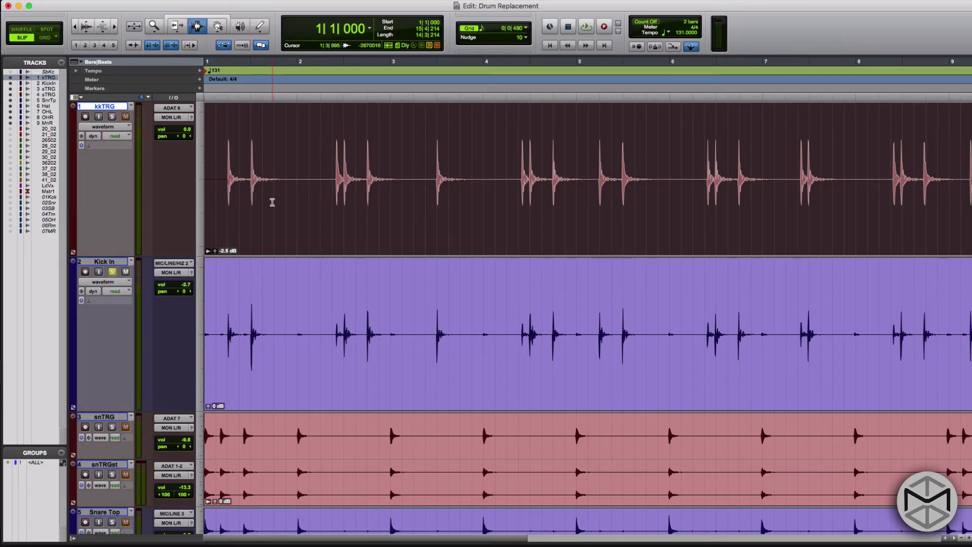
{"action": "key", "text": "space"}
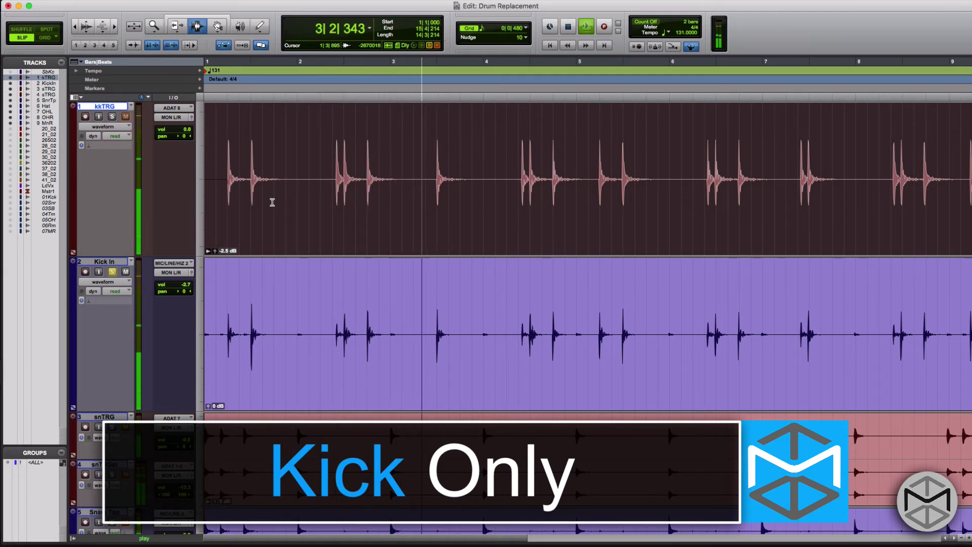
{"action": "key", "text": "shift+s"}
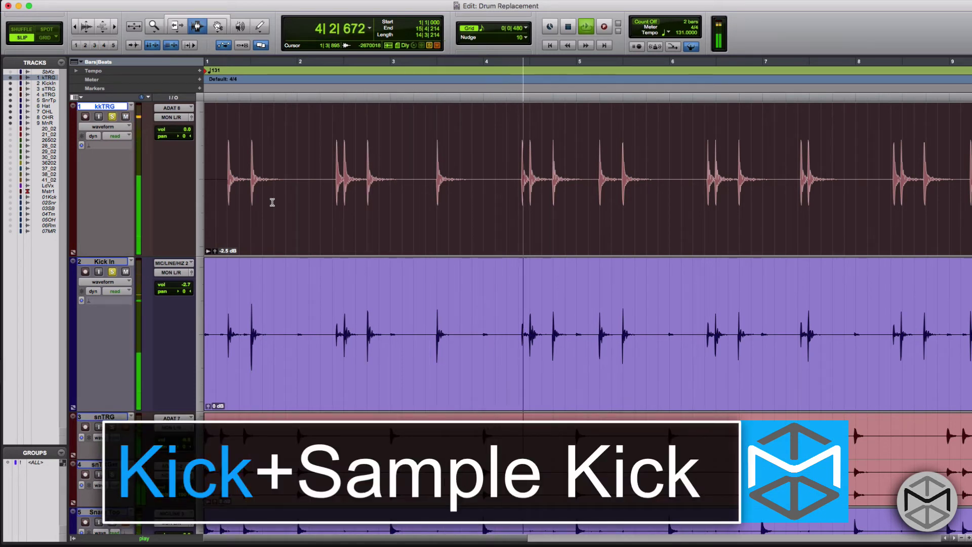
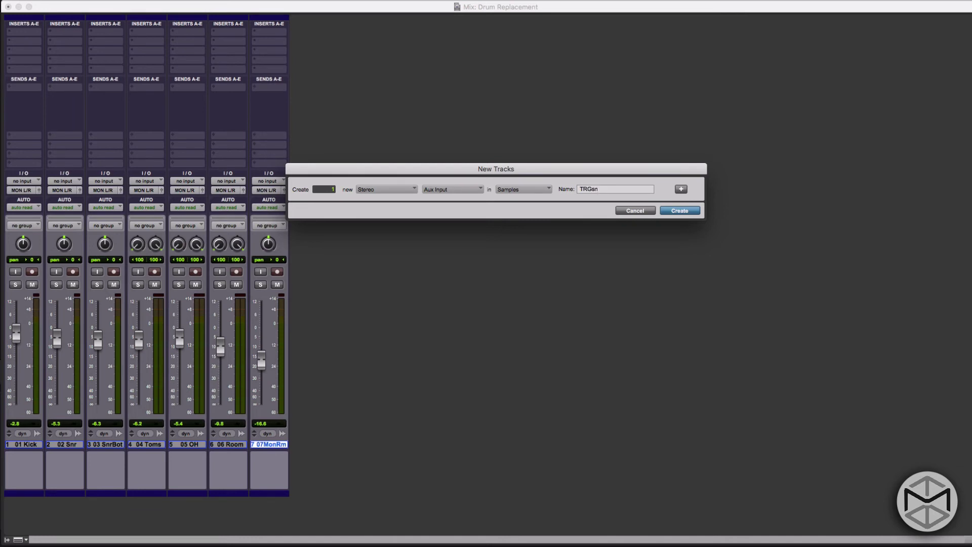
Create one stereo Aux Input track named TRGsn and insert the Steven Slate Trigger 2 (stereo) plug-in on it
{"action": "key", "text": "Return"}
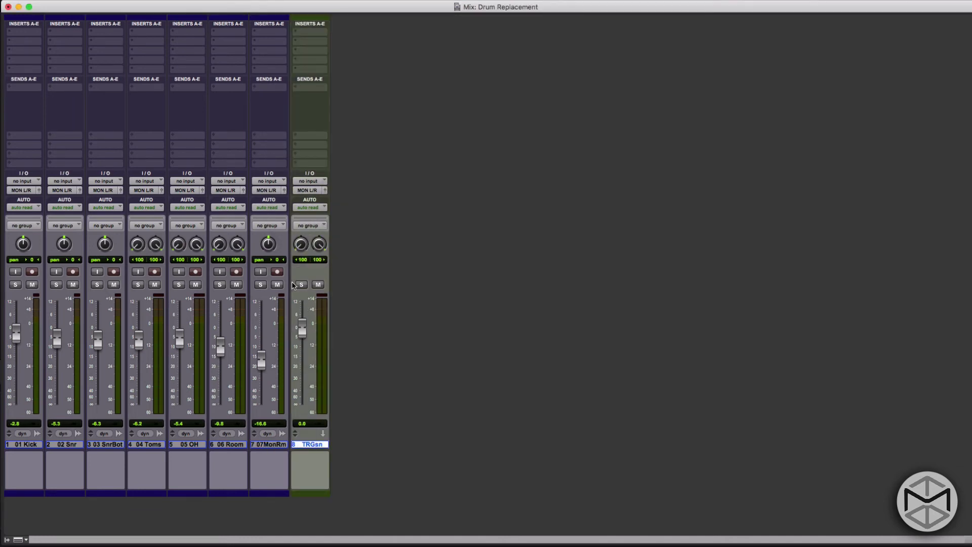
{"action": "left_click", "coordinate": [313, 34]}
{"action": "mouse_move", "coordinate": [314, 32]}
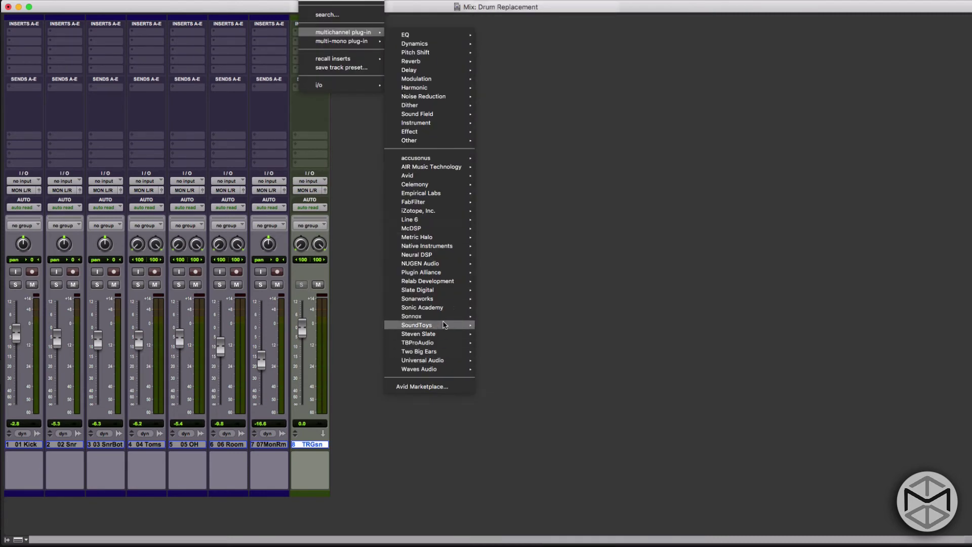
{"action": "mouse_move", "coordinate": [443, 335]}
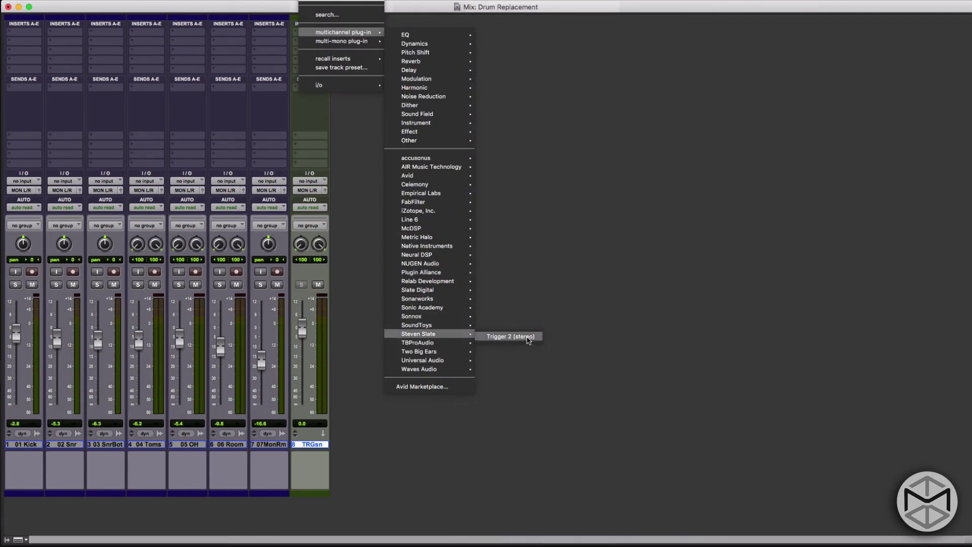
{"action": "left_click", "coordinate": [527, 338]}
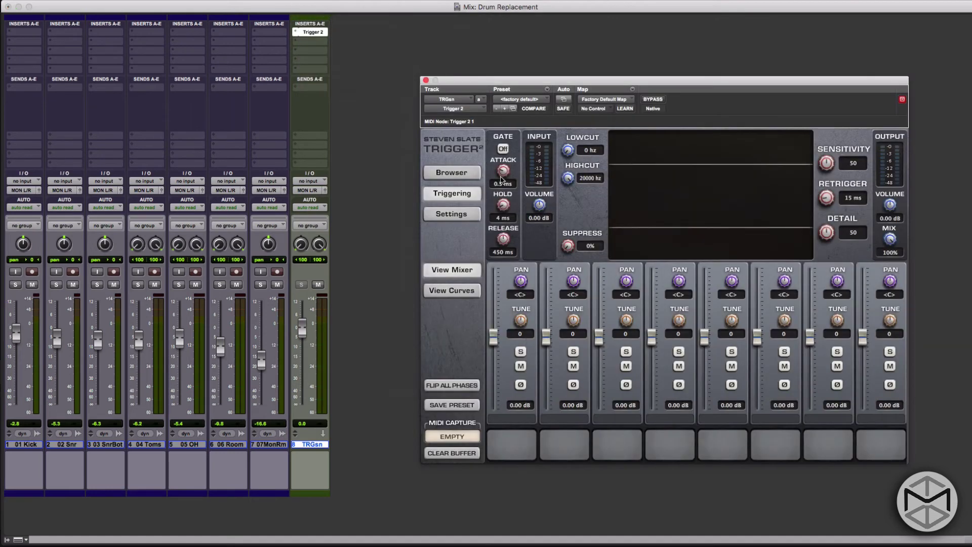
{"action": "left_click_drag", "start_coordinate": [489, 79], "coordinate": [438, 61]}
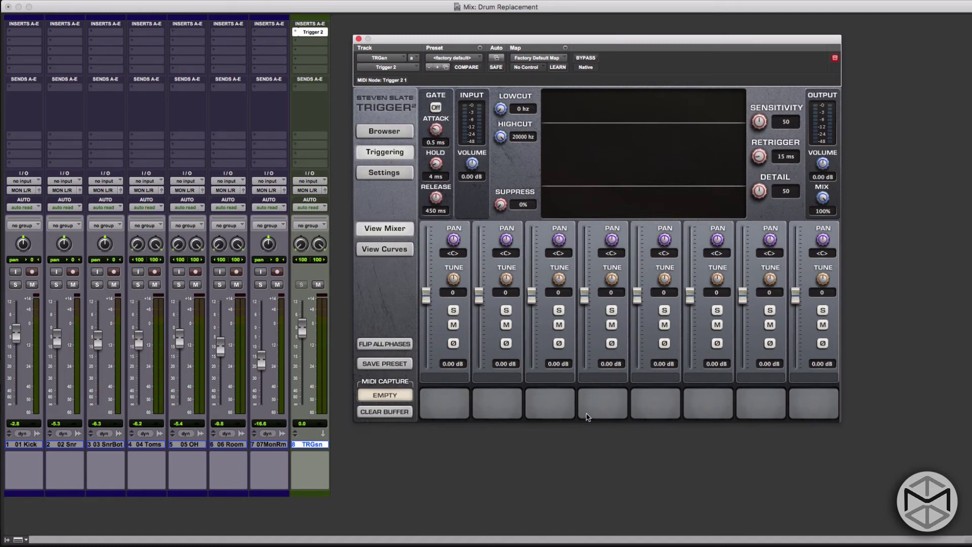
Load Black Beauty Open.prs from the TRIGER Instruments > Deluxe > BB Snare folder into Trigger 2 and audition its mic samples
{"action": "left_click_drag", "start_coordinate": [427, 297], "coordinate": [424, 296]}
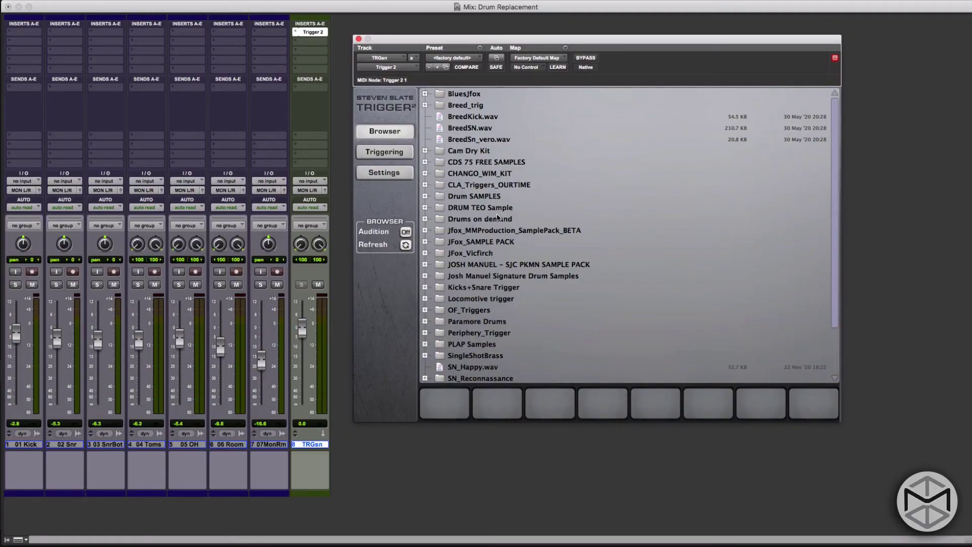
{"action": "scroll", "coordinate": [502, 226], "scroll_direction": "down", "scroll_amount": 3}
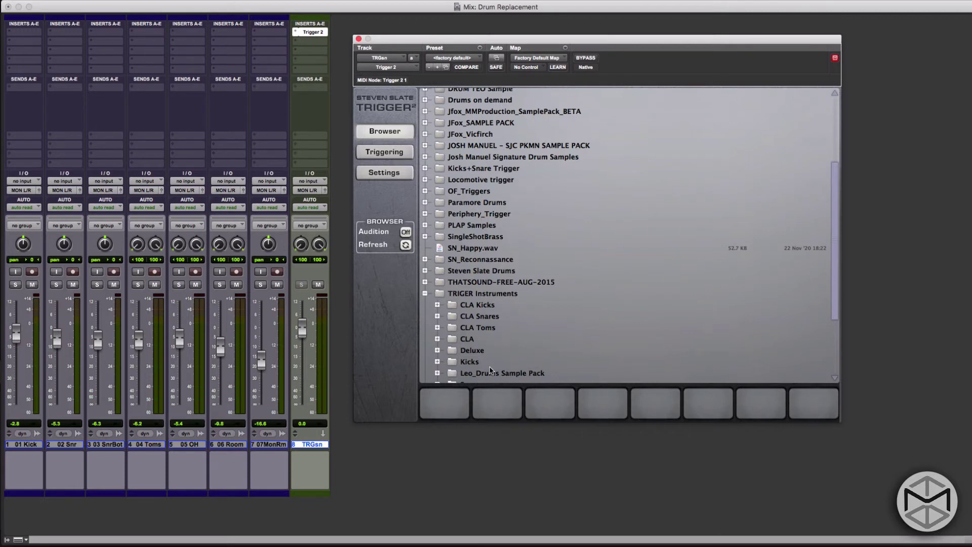
{"action": "scroll", "coordinate": [490, 370], "scroll_direction": "down", "scroll_amount": 3}
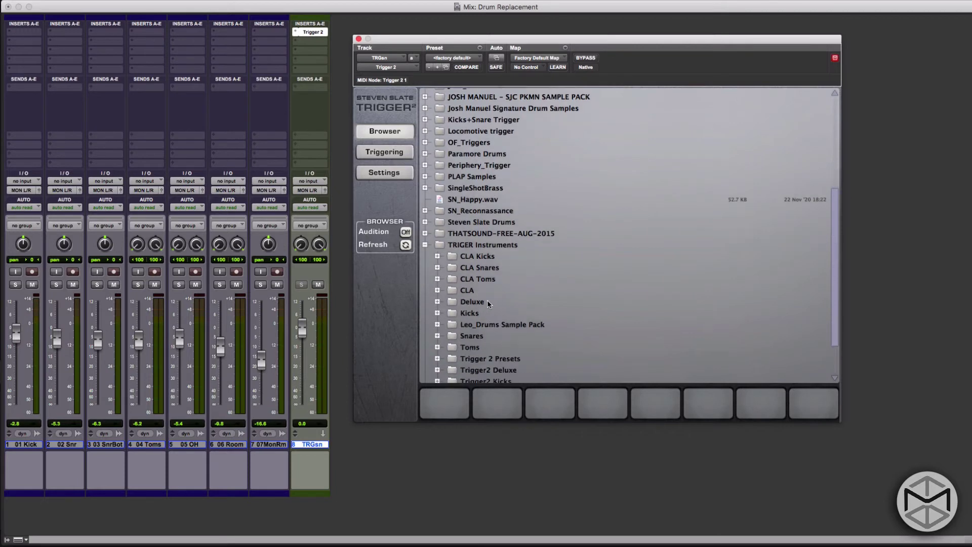
{"action": "left_click", "coordinate": [438, 301]}
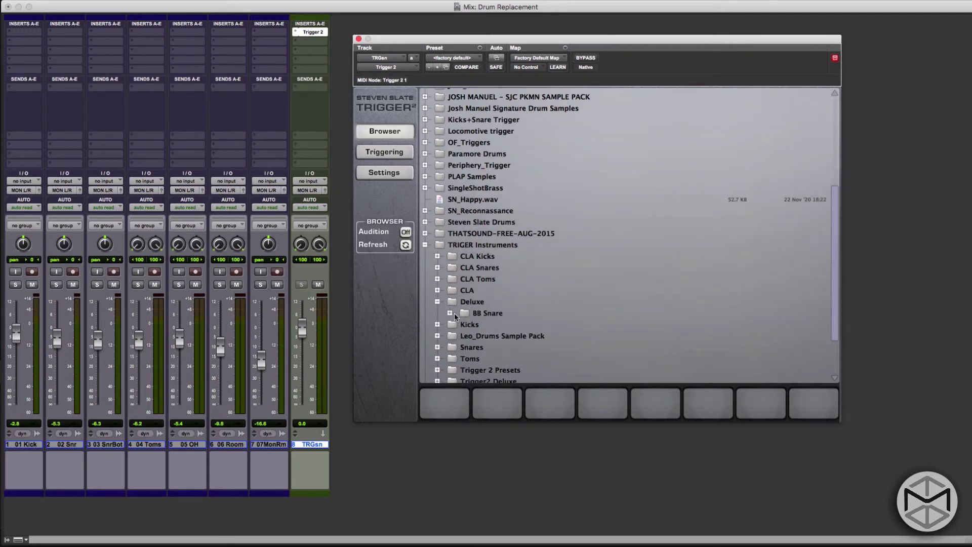
{"action": "left_click", "coordinate": [450, 313]}
{"action": "scroll", "coordinate": [516, 334], "scroll_direction": "down", "scroll_amount": 1}
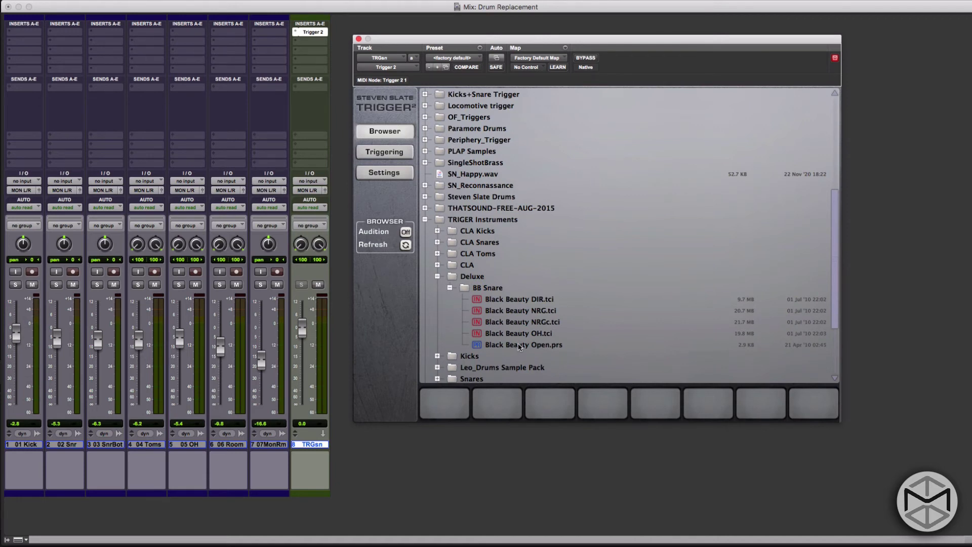
{"action": "left_click", "coordinate": [520, 347]}
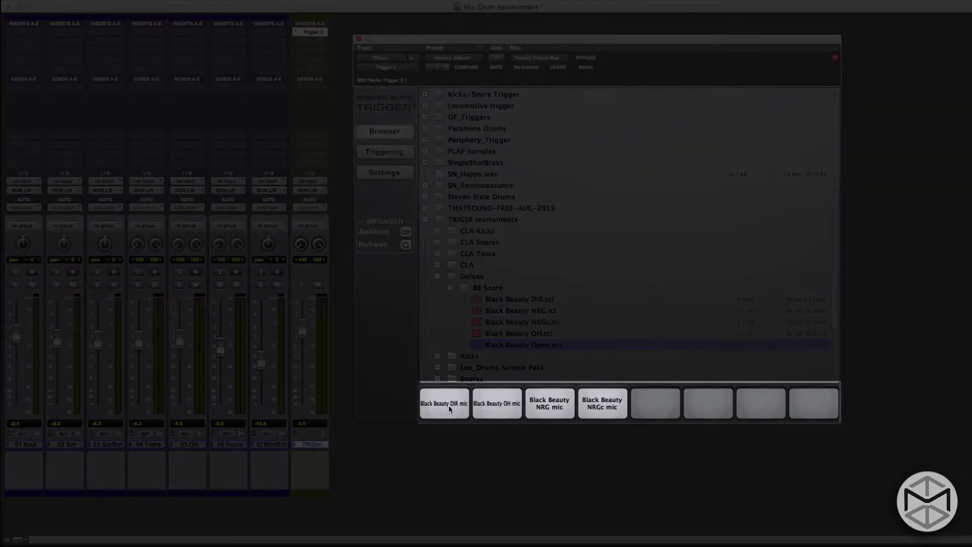
{"action": "left_click", "coordinate": [449, 405]}
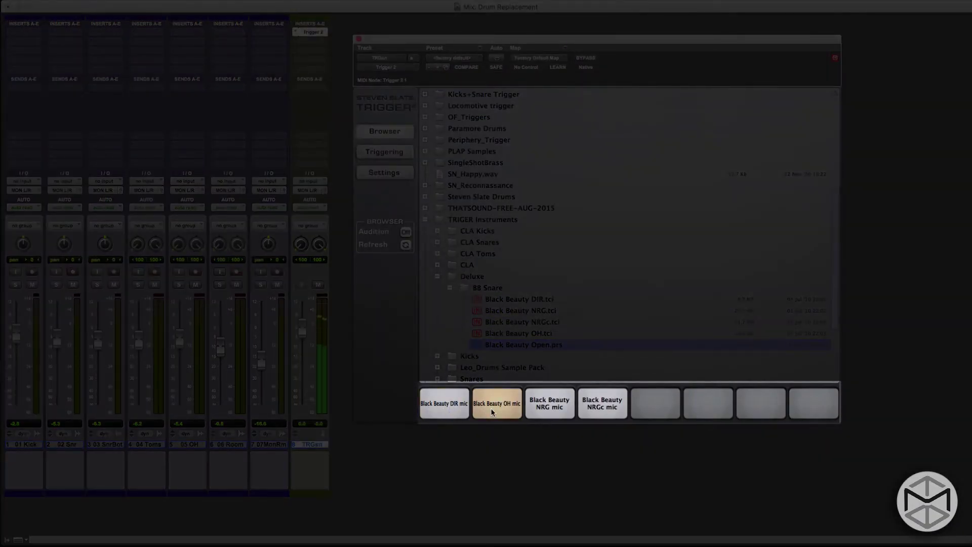
{"action": "left_click", "coordinate": [540, 411]}
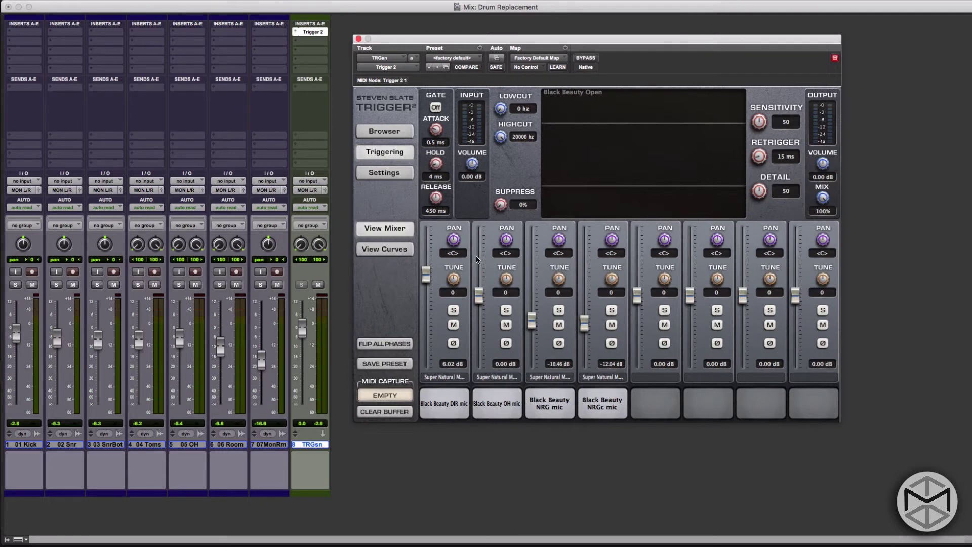
Set the TRGsn track's audio input to Bus 1-2 (Stereo), moving the Trigger 2 window clear of the mixer strips
{"action": "left_click_drag", "start_coordinate": [397, 41], "coordinate": [433, 52]}
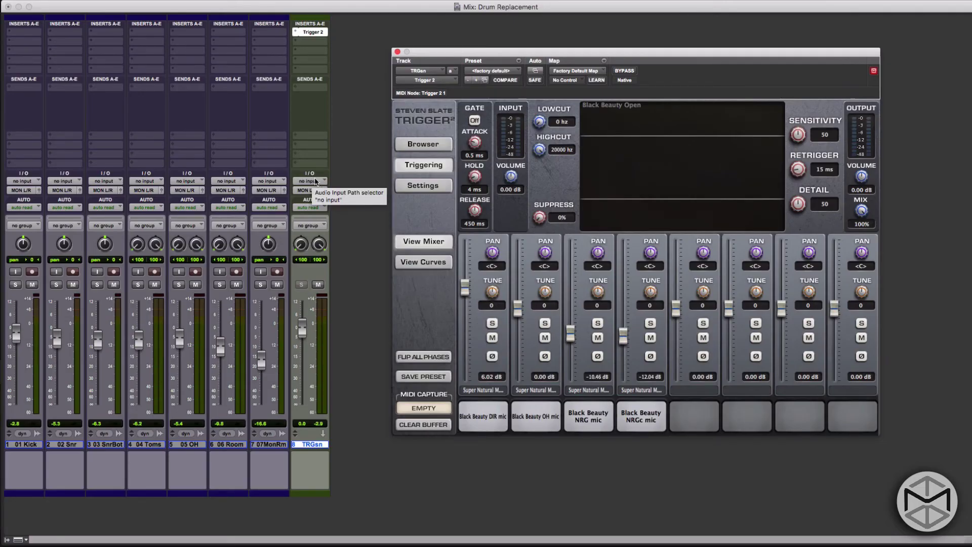
{"action": "left_click", "coordinate": [315, 182]}
{"action": "mouse_move", "coordinate": [325, 190]}
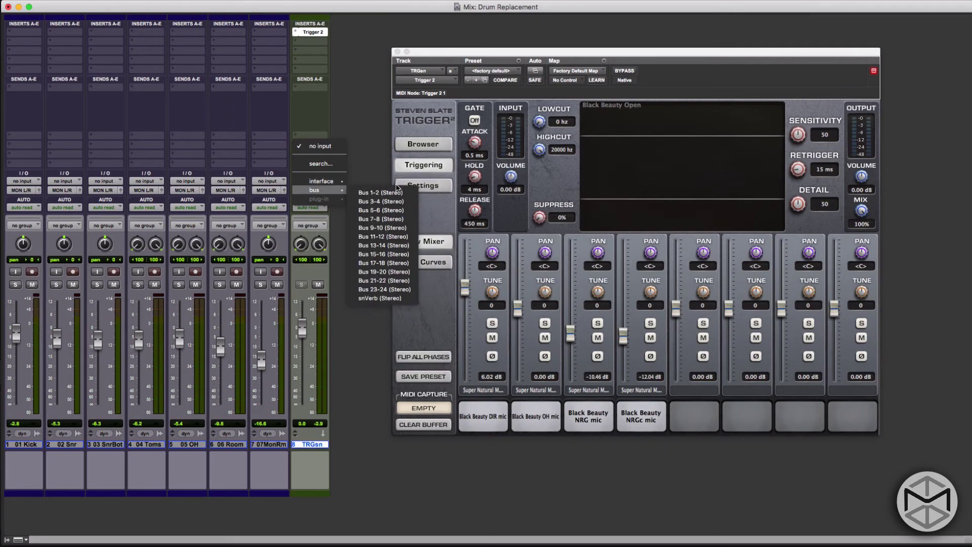
{"action": "left_click", "coordinate": [371, 193]}
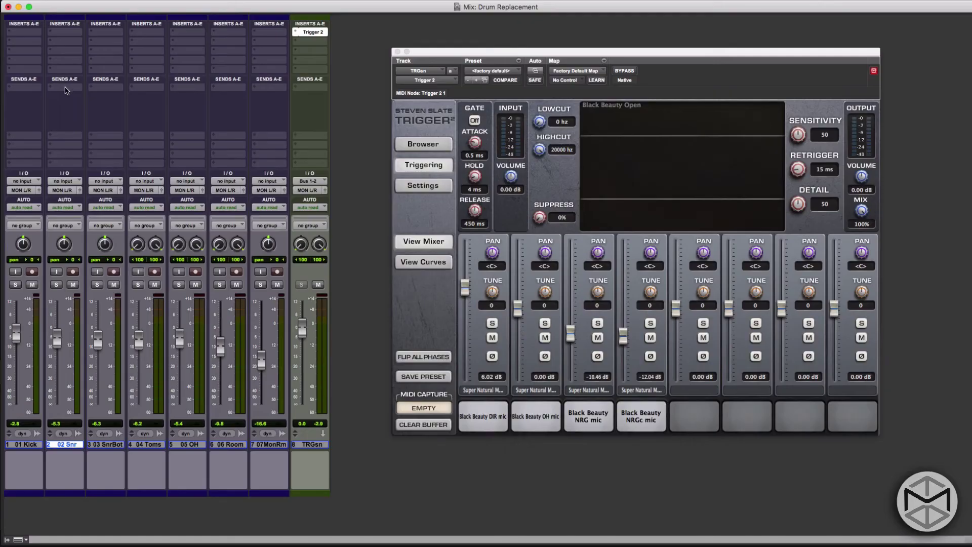
Add a send from 02 Snr to Bus 1 (Mono) and a send from 01 Kick to Bus 2 (Mono)
{"action": "left_click", "coordinate": [66, 89]}
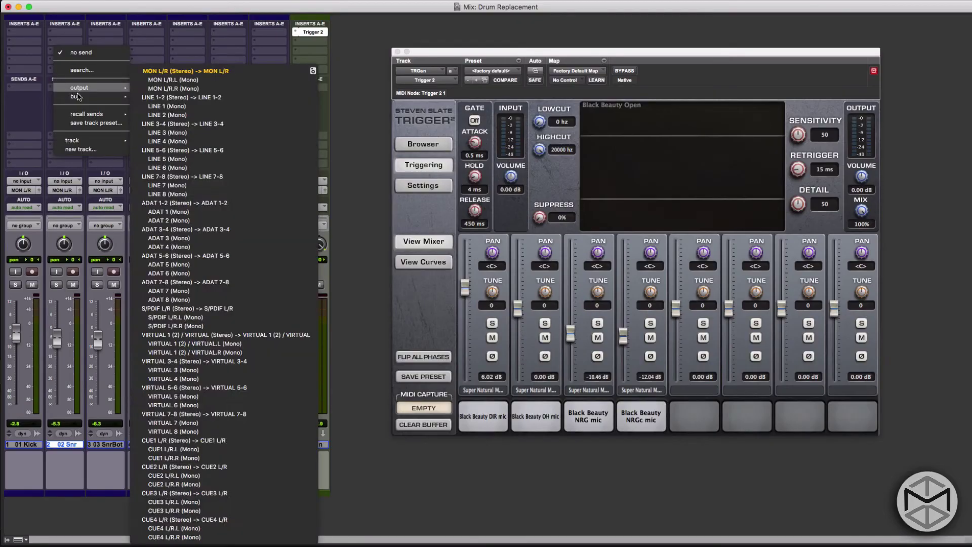
{"action": "mouse_move", "coordinate": [86, 96]}
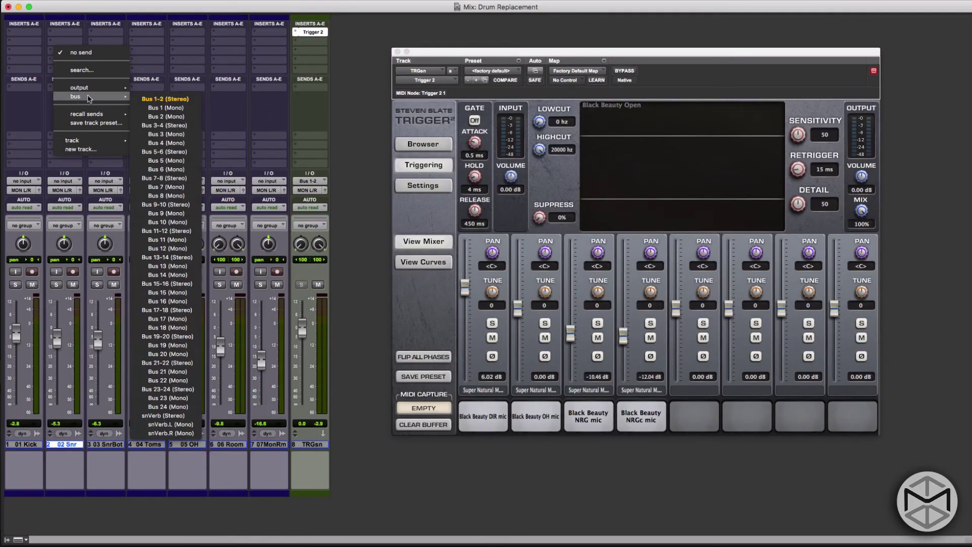
{"action": "left_click", "coordinate": [191, 108]}
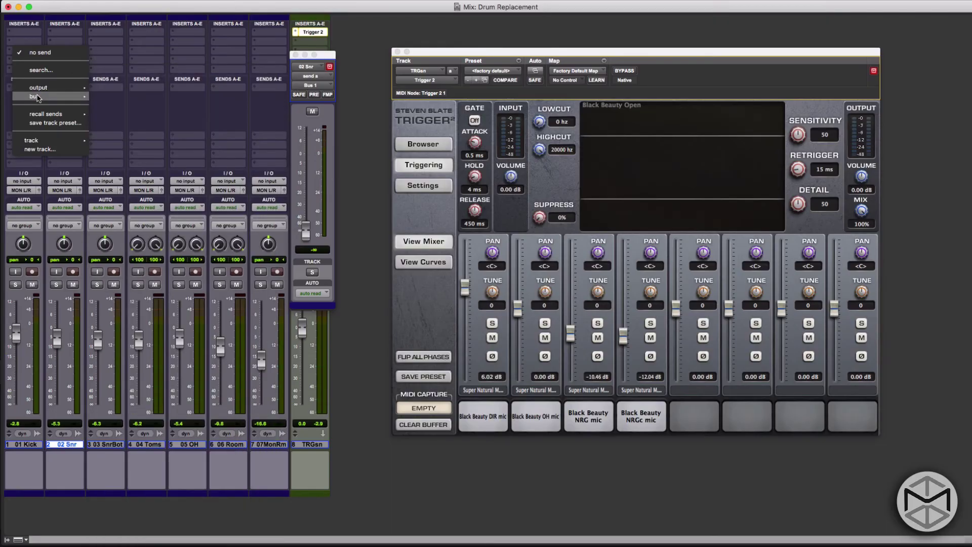
{"action": "mouse_move", "coordinate": [43, 98]}
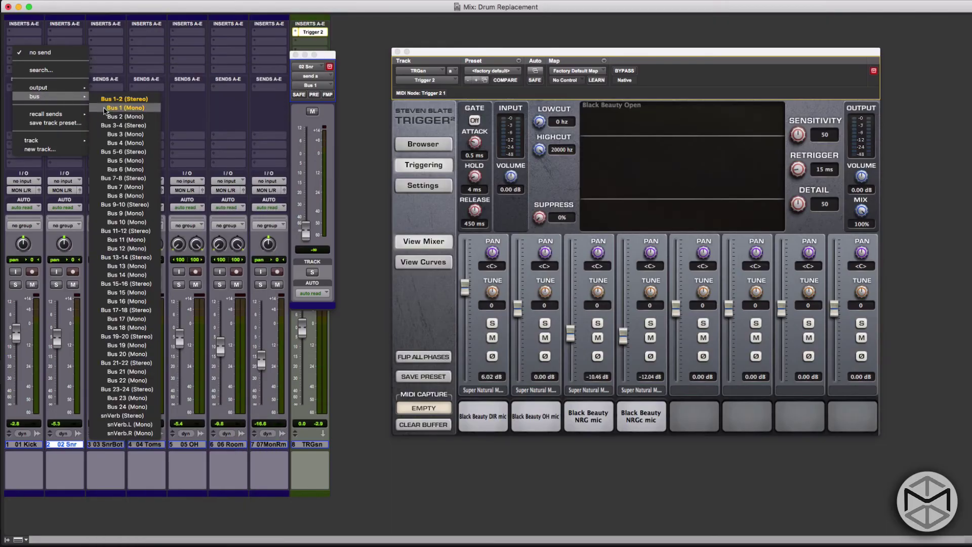
{"action": "left_click", "coordinate": [129, 117]}
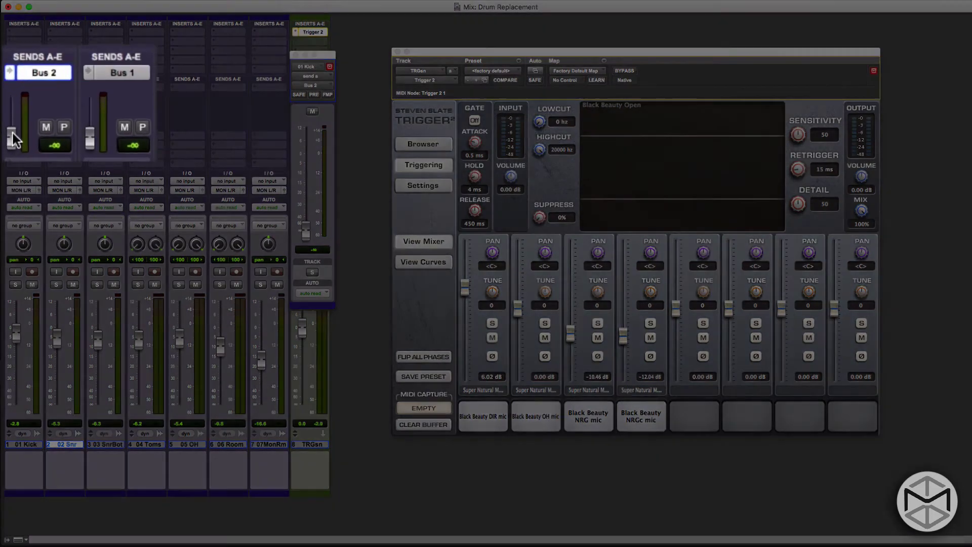
Set the kick and snare sends to 0.0 dB pre-fader and close the floating send window
{"action": "left_click", "coordinate": [12, 135], "text": "alt"}
{"action": "left_click", "coordinate": [111, 147], "text": "alt"}
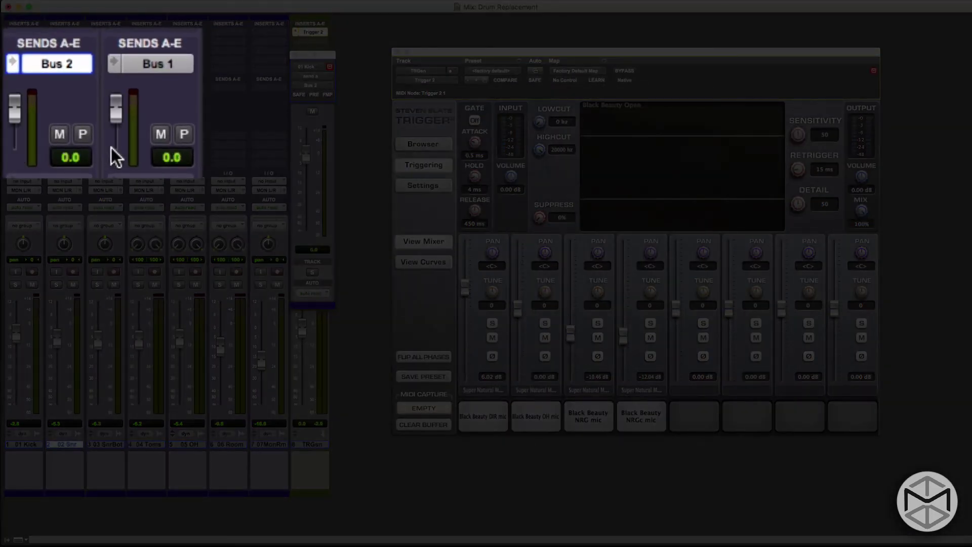
{"action": "left_click", "coordinate": [91, 134]}
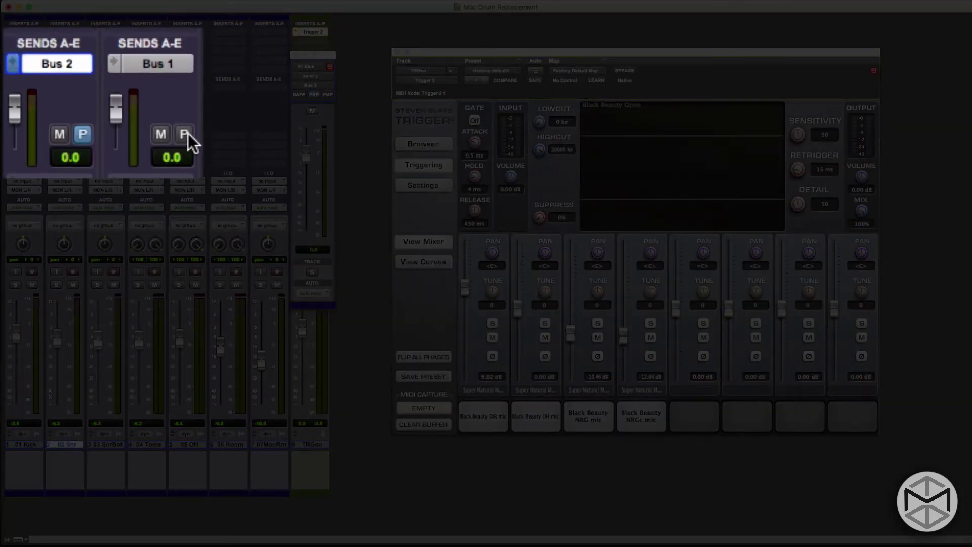
{"action": "left_click", "coordinate": [185, 133]}
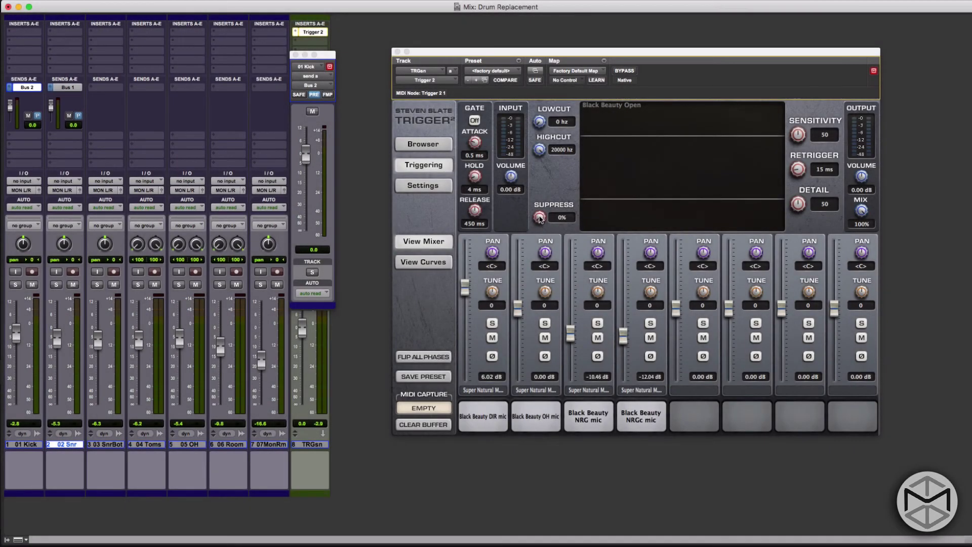
{"action": "left_click_drag", "start_coordinate": [541, 221], "coordinate": [541, 208]}
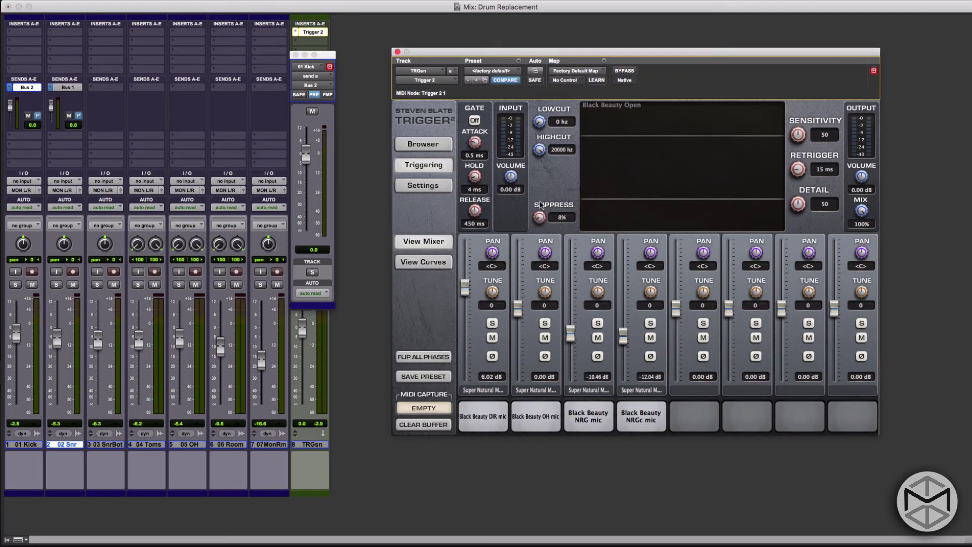
{"action": "left_click_drag", "start_coordinate": [542, 166], "coordinate": [544, 234]}
{"action": "left_click", "coordinate": [297, 55]}
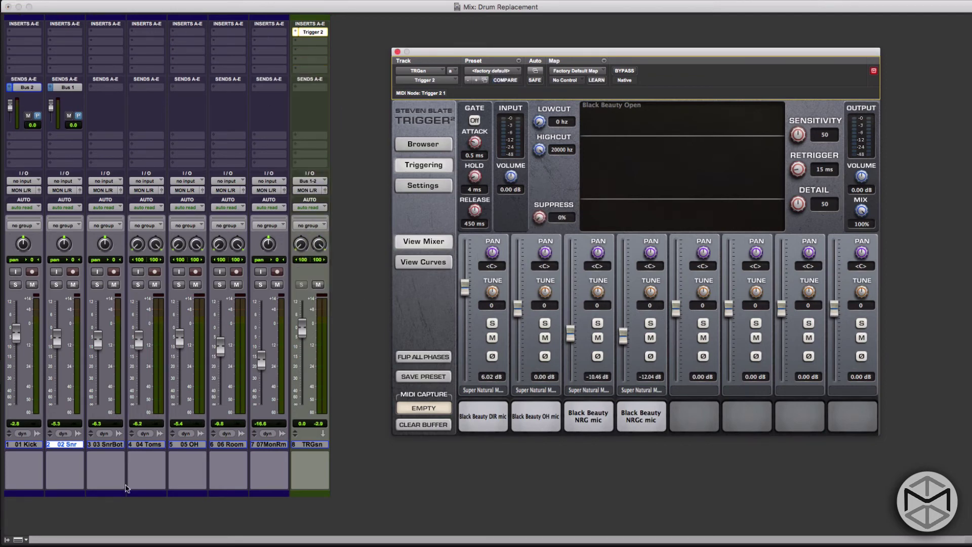
Mute all the drum tracks from 01 Kick through 07MonRm together
{"action": "left_click", "coordinate": [261, 446]}
{"action": "left_click", "coordinate": [21, 446], "text": "shift"}
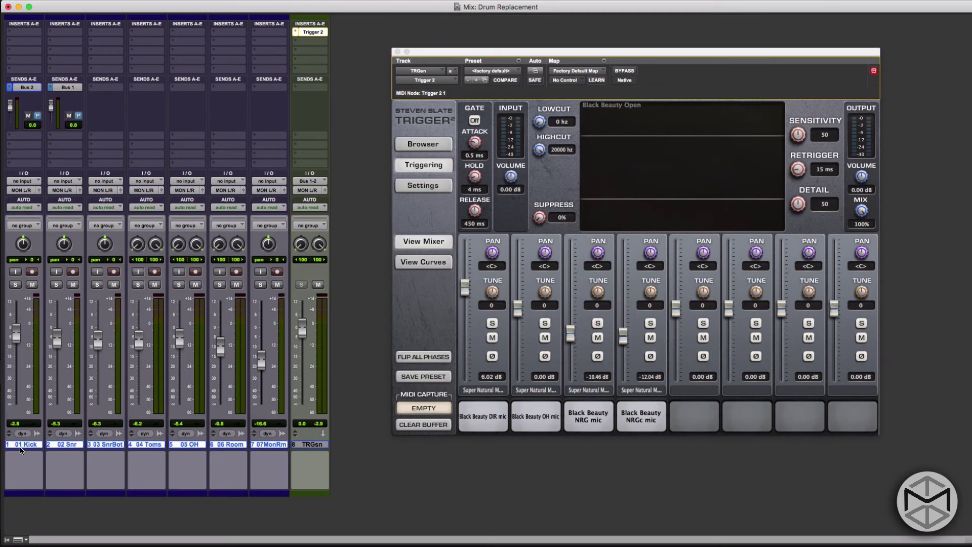
{"action": "key", "text": "shift+m"}
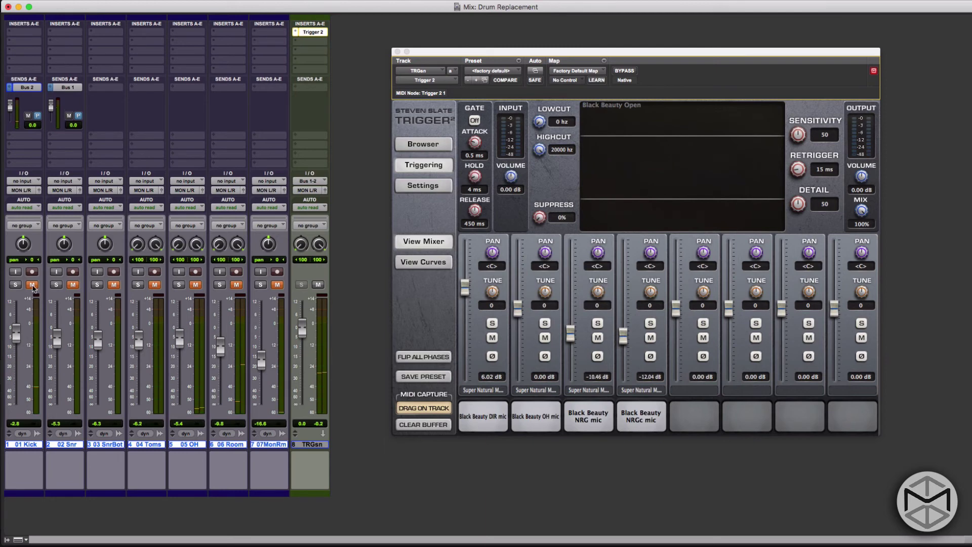
{"action": "left_click", "coordinate": [32, 285]}
{"action": "left_click", "coordinate": [32, 285]}
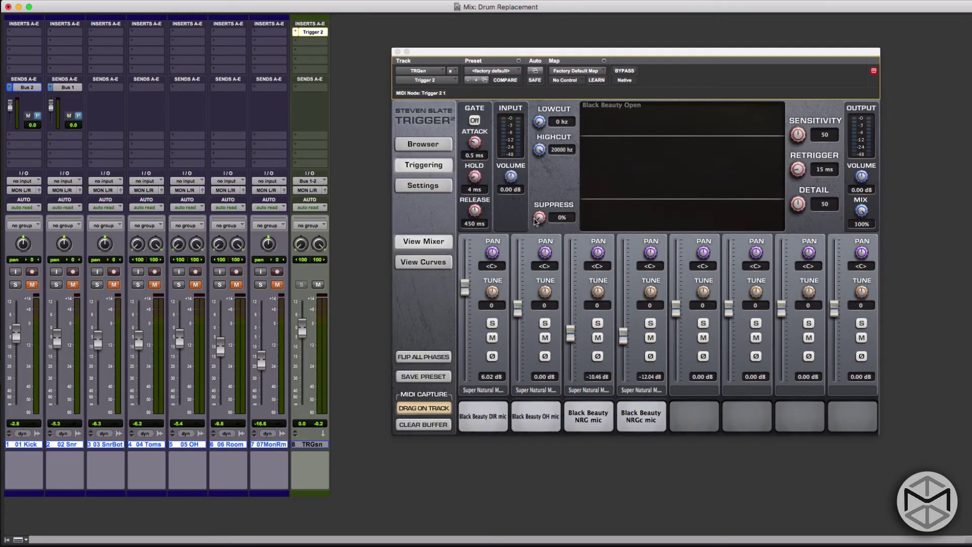
Set Suppress in Trigger 2 to 90% and turn the plug-in's bypass off during playback
{"action": "left_click_drag", "start_coordinate": [535, 221], "coordinate": [538, 201]}
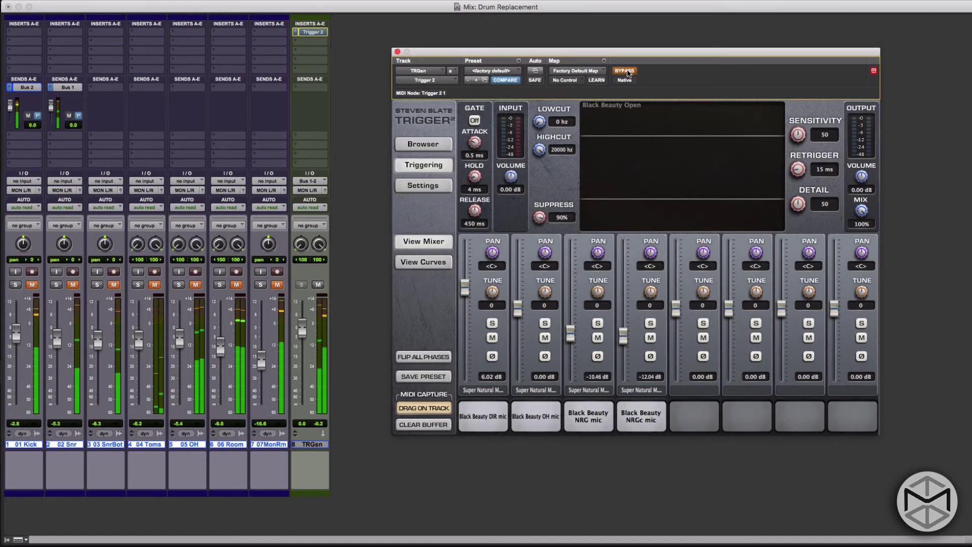
{"action": "left_click", "coordinate": [626, 71]}
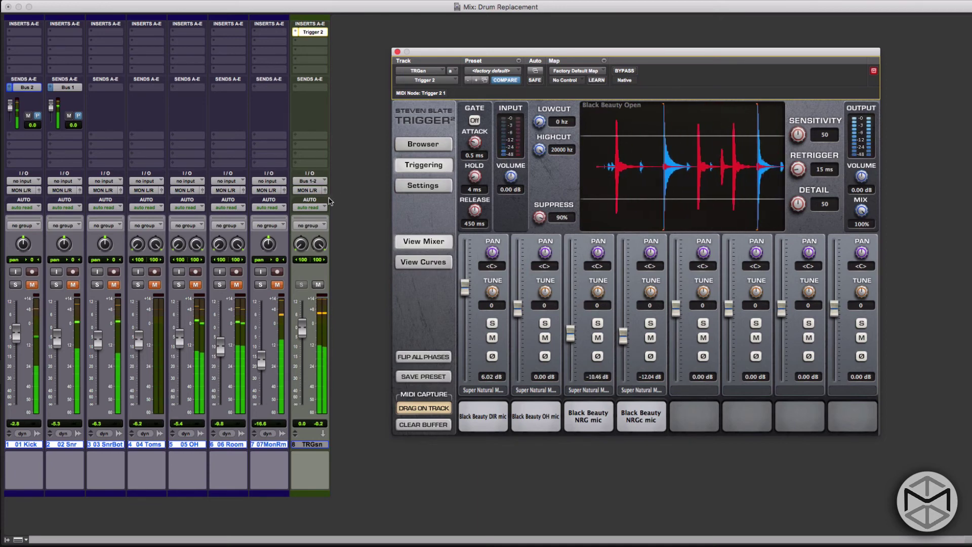
In the Edit window, select 5|3|335 to 7|2|610 on the soloed 02 Snr track and enlarge its track height
{"action": "key", "text": "super+equal"}
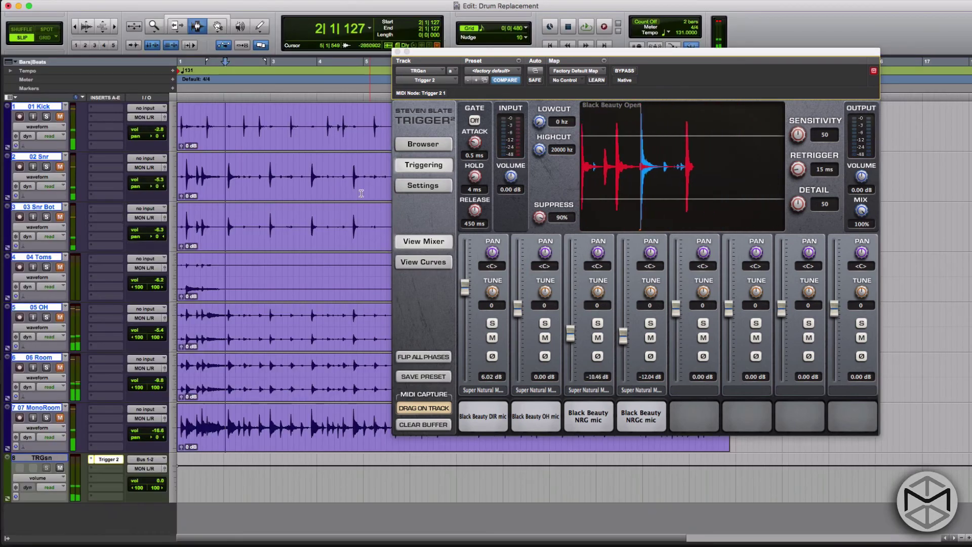
{"action": "left_click_drag", "start_coordinate": [534, 52], "coordinate": [679, 63]}
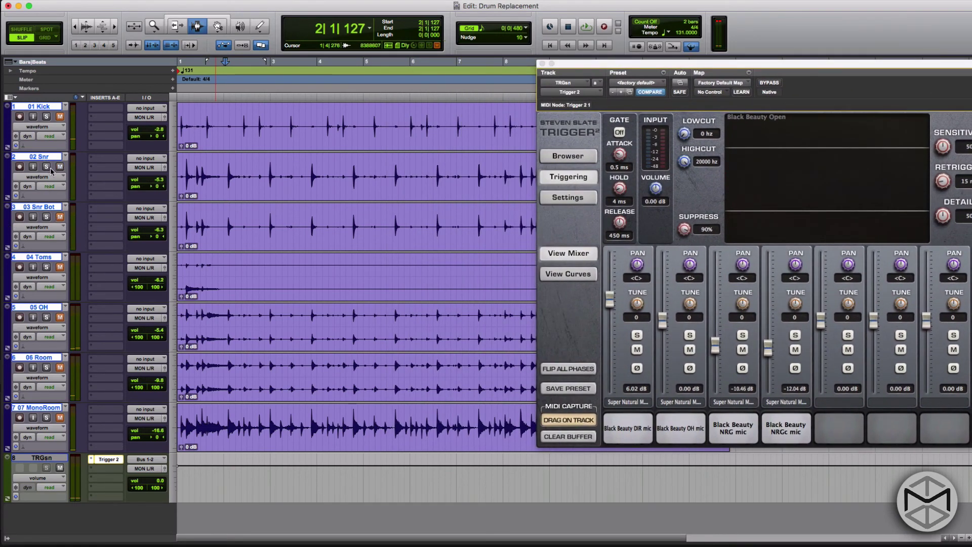
{"action": "left_click_drag", "start_coordinate": [391, 174], "coordinate": [475, 174]}
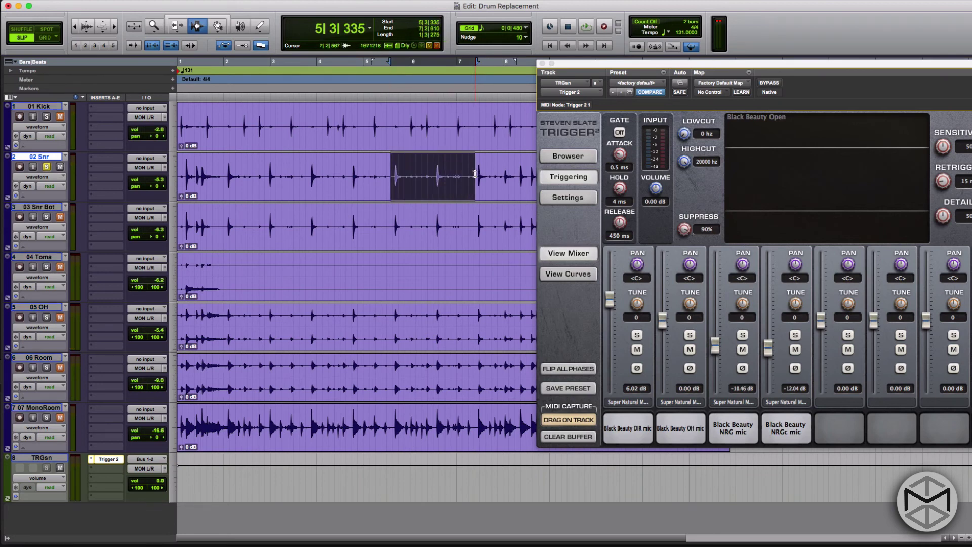
{"action": "key", "text": "ctrl+Up"}
{"action": "key", "text": "ctrl+Up"}
Play the 02 Snr selection, and also the range from 6|3|120 to 8|1|033, to examine the ghost notes
{"action": "key", "text": "space"}
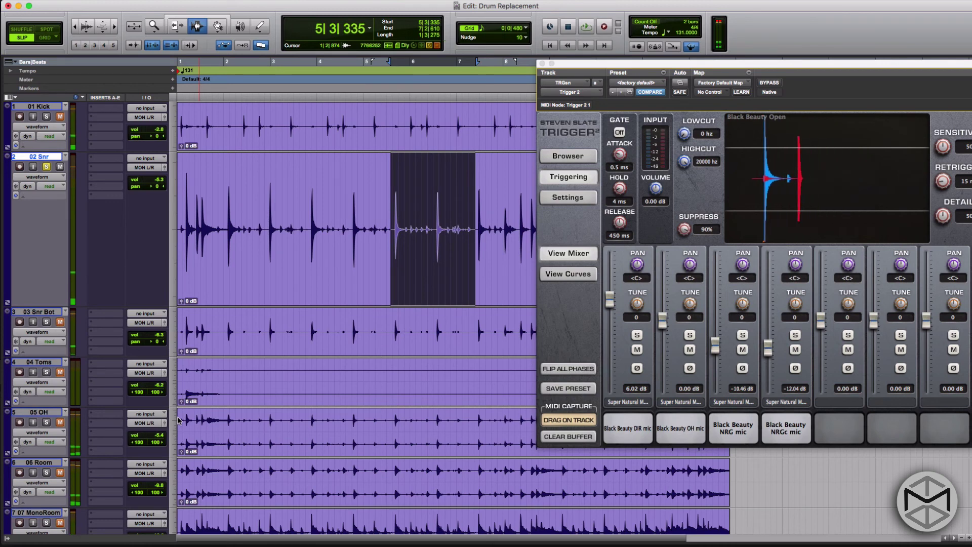
{"action": "key", "text": "space"}
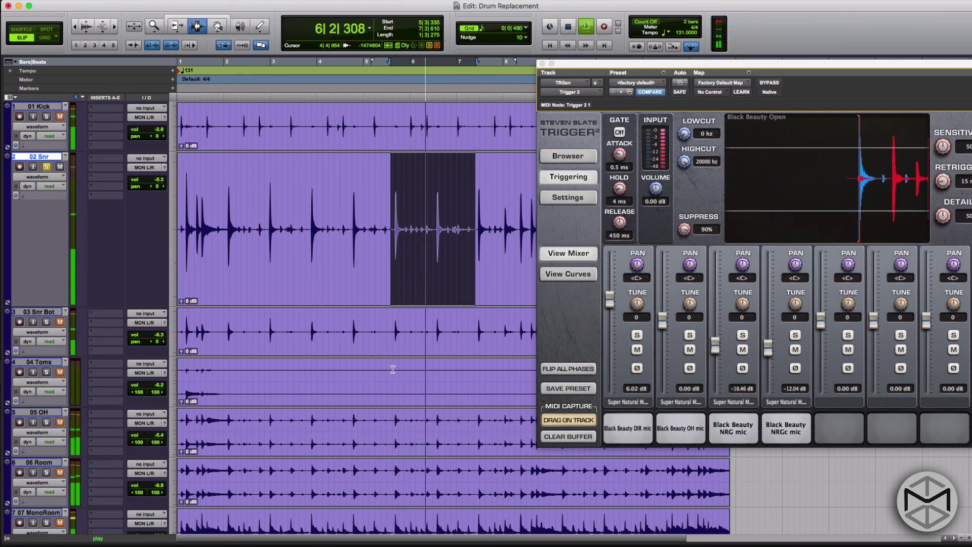
{"action": "key", "text": "space"}
{"action": "left_click_drag", "start_coordinate": [386, 225], "coordinate": [452, 222]}
{"action": "key", "text": "space"}
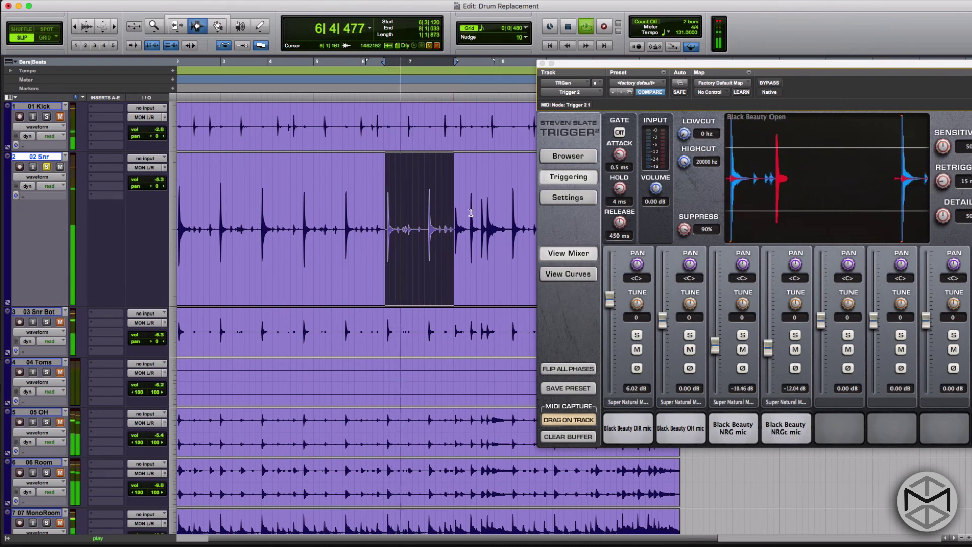
{"action": "key", "text": "space"}
Extend the 02 Snr selection back to 2|1|425 for playback and move its start to 2|4|787
{"action": "left_click", "coordinate": [206, 207], "text": "shift"}
{"action": "left_click", "coordinate": [181, 207], "text": "shift"}
{"action": "key", "text": "space"}
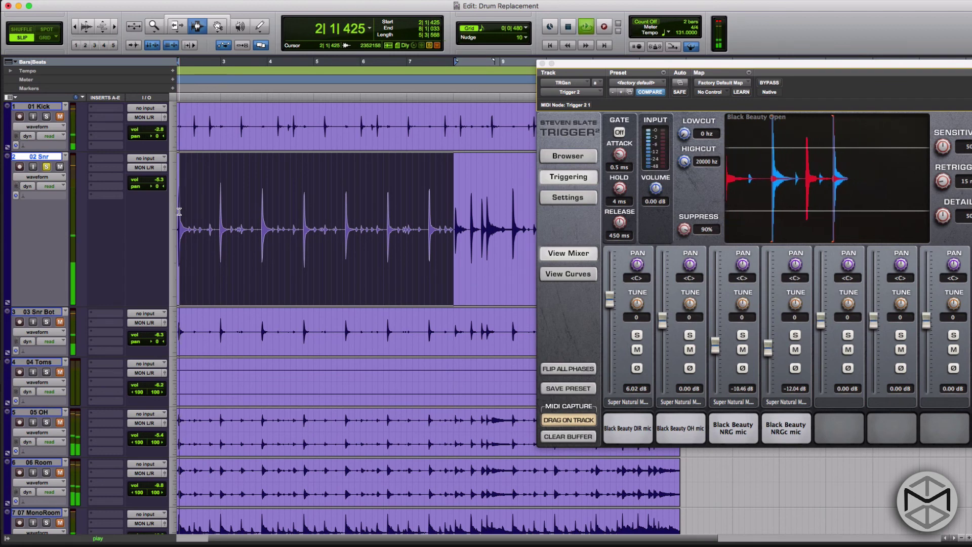
{"action": "key", "text": "super+bracketleft"}
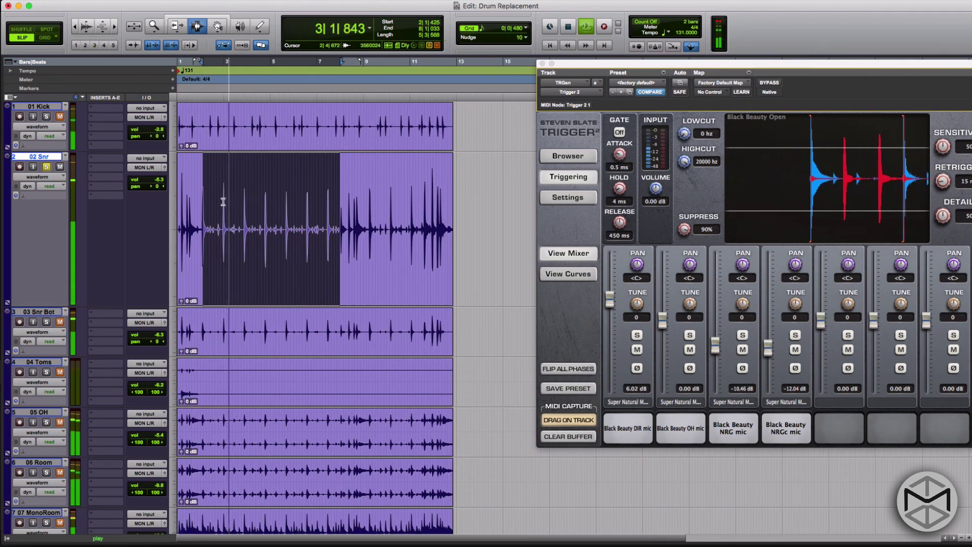
{"action": "left_click", "coordinate": [225, 202], "text": "shift"}
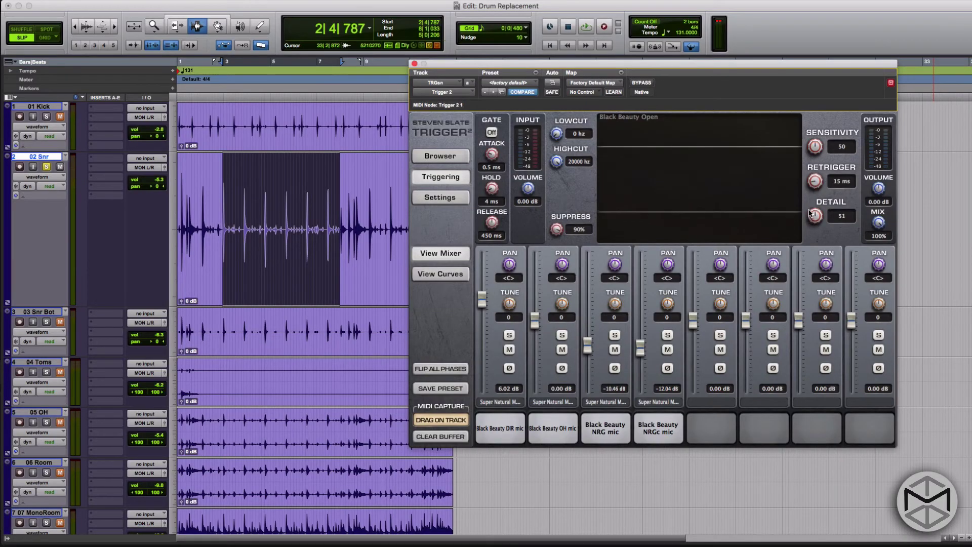
Lower Trigger 2's Detail to 3 and play the 02 Snr selection to check the trigger threshold
{"action": "left_click_drag", "start_coordinate": [810, 214], "coordinate": [809, 211]}
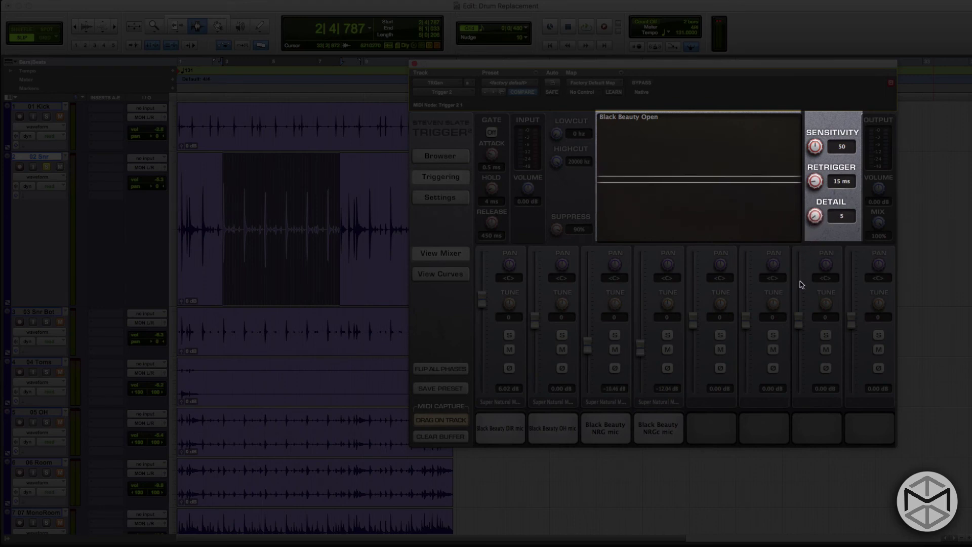
{"action": "key", "text": "space"}
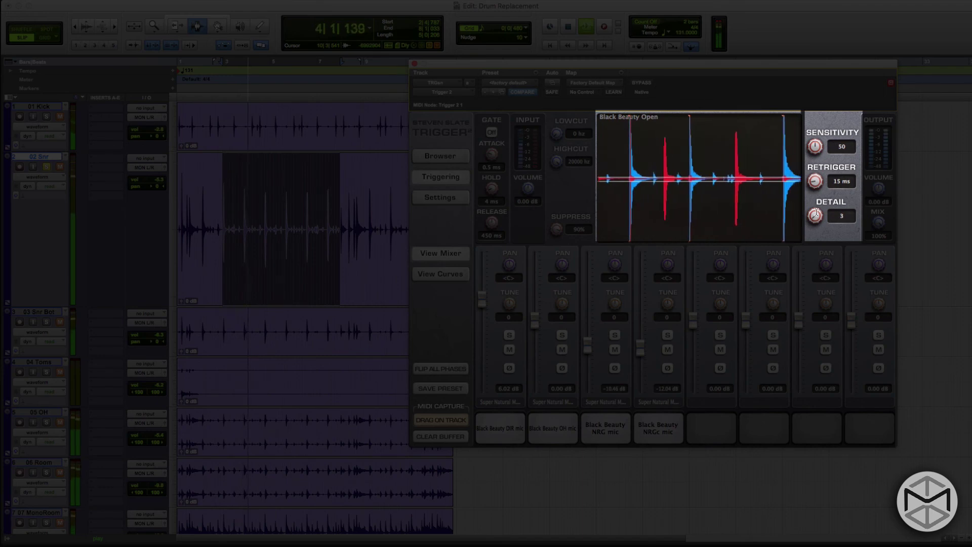
{"action": "key", "text": "space"}
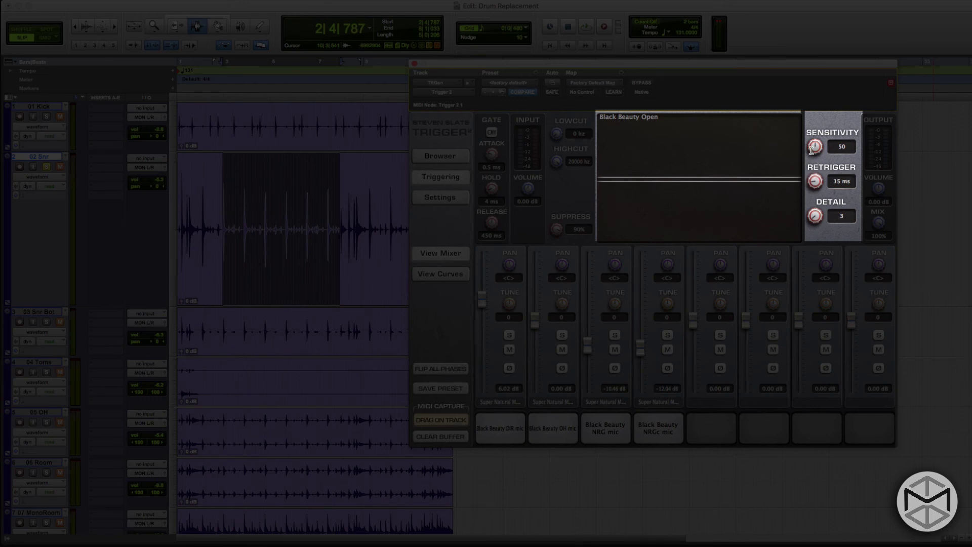
While playing the snare, set Trigger 2's Sensitivity to 90, Retrigger to 36 ms and Detail to 1
{"action": "key", "text": "space"}
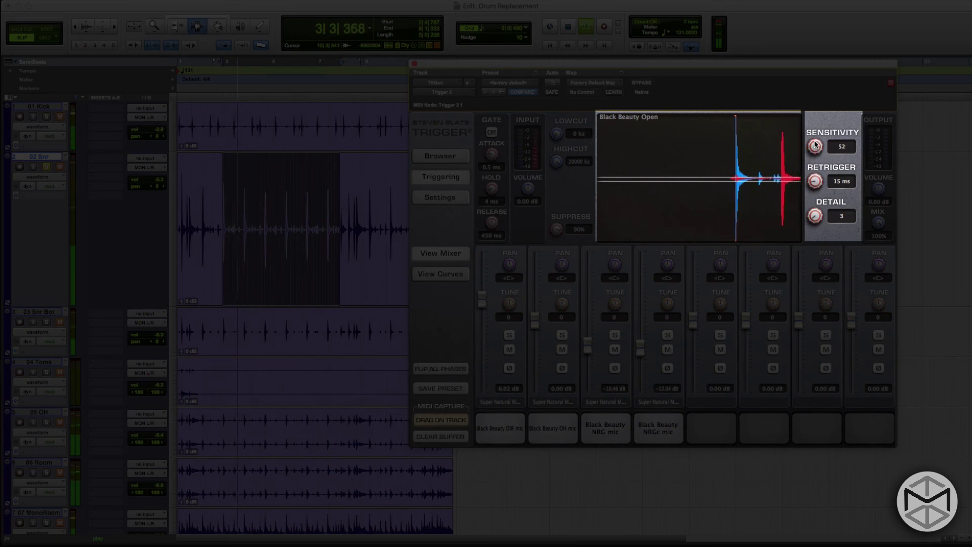
{"action": "left_click_drag", "start_coordinate": [815, 134], "coordinate": [813, 109]}
{"action": "key", "text": "space"}
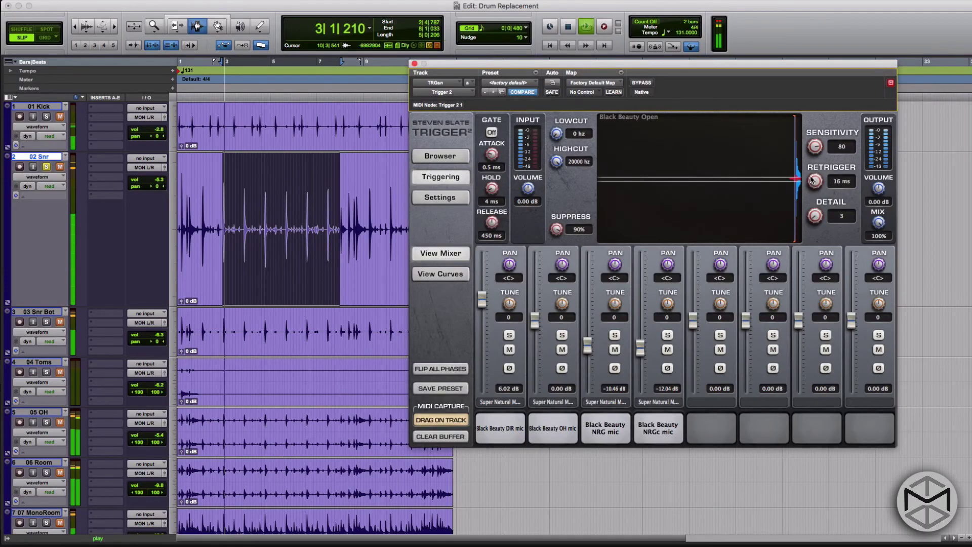
{"action": "left_click_drag", "start_coordinate": [812, 179], "coordinate": [816, 141]}
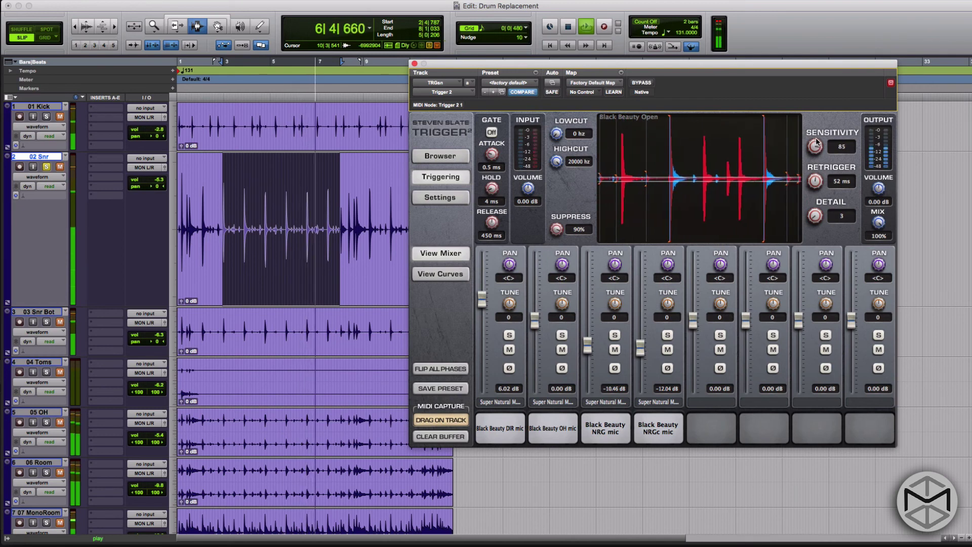
{"action": "left_click_drag", "start_coordinate": [814, 216], "coordinate": [814, 213]}
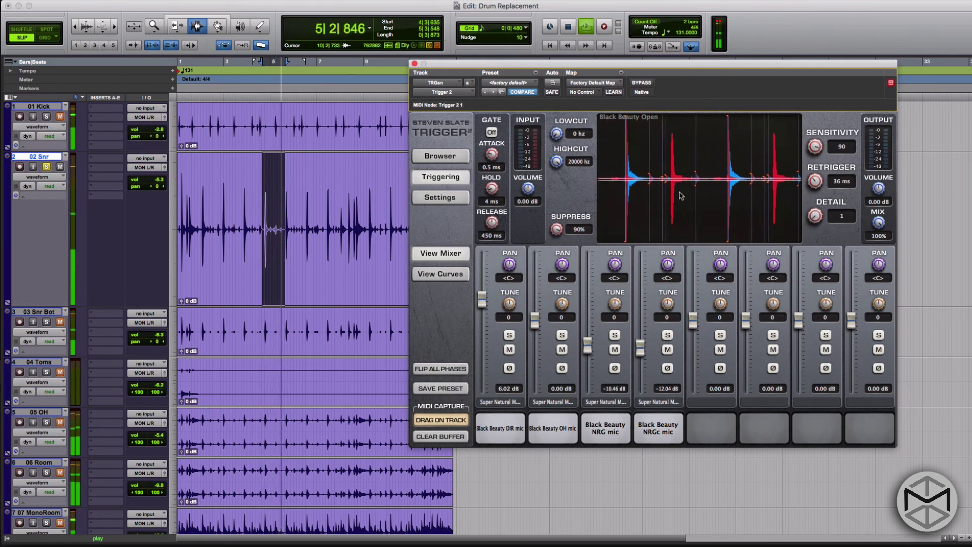
Stop playback, select 2|4|275 to 7|4|758 on the 02 Snr track, and play that range
{"action": "left_click", "coordinate": [61, 168]}
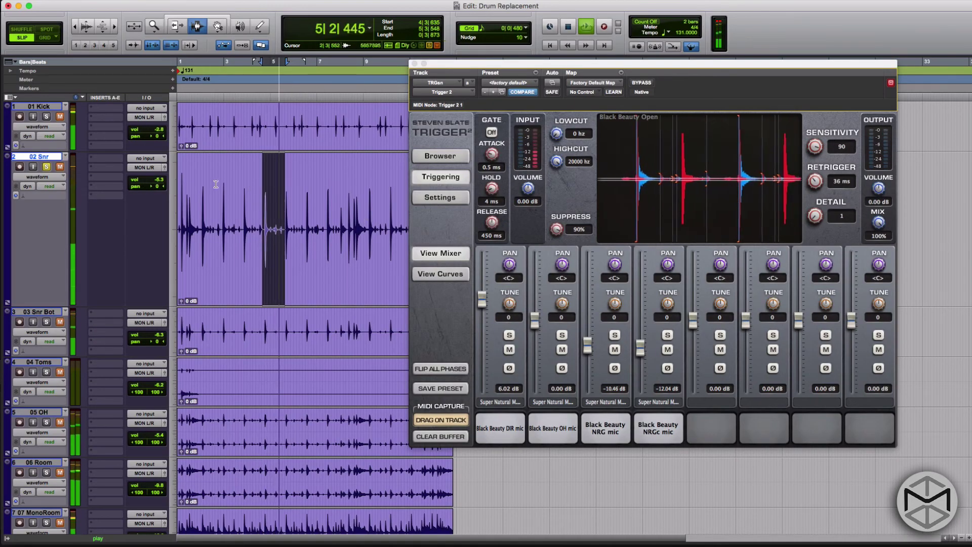
{"action": "key", "text": "space"}
{"action": "left_click_drag", "start_coordinate": [219, 183], "coordinate": [345, 177]}
{"action": "key", "text": "space"}
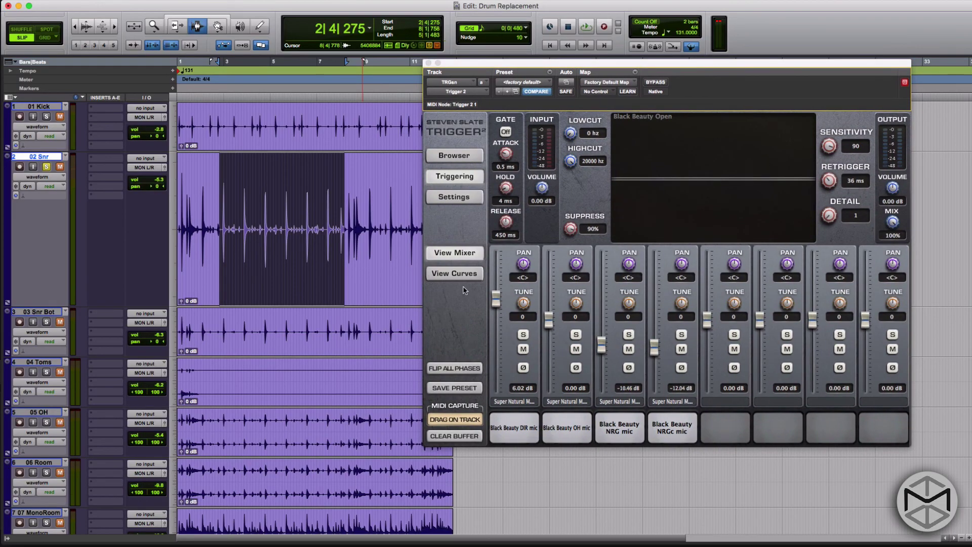
In Trigger 2's curves view, set the Black Beauty DIR mic's dynamics to 43 and velocity to 90, and return to the mixer view
{"action": "left_click", "coordinate": [462, 274]}
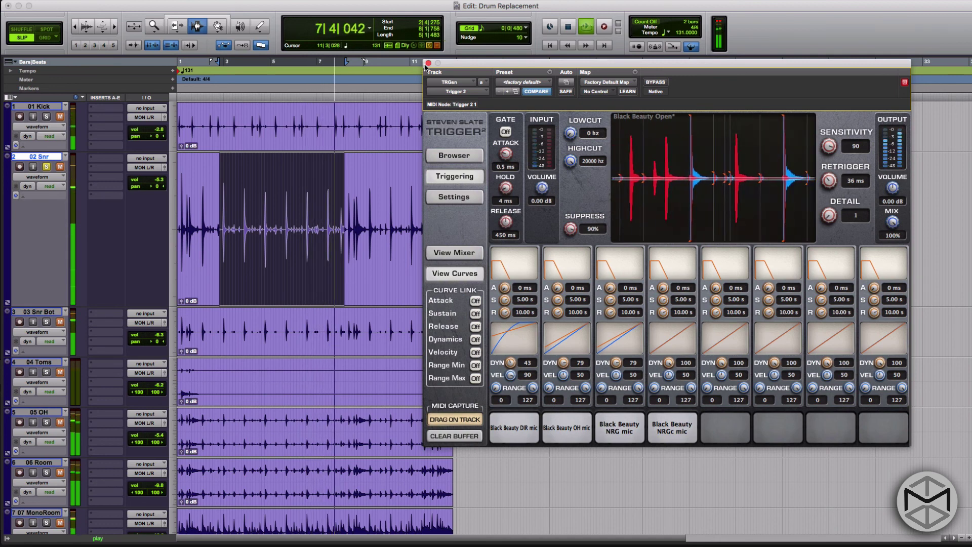
{"action": "left_click", "coordinate": [458, 258]}
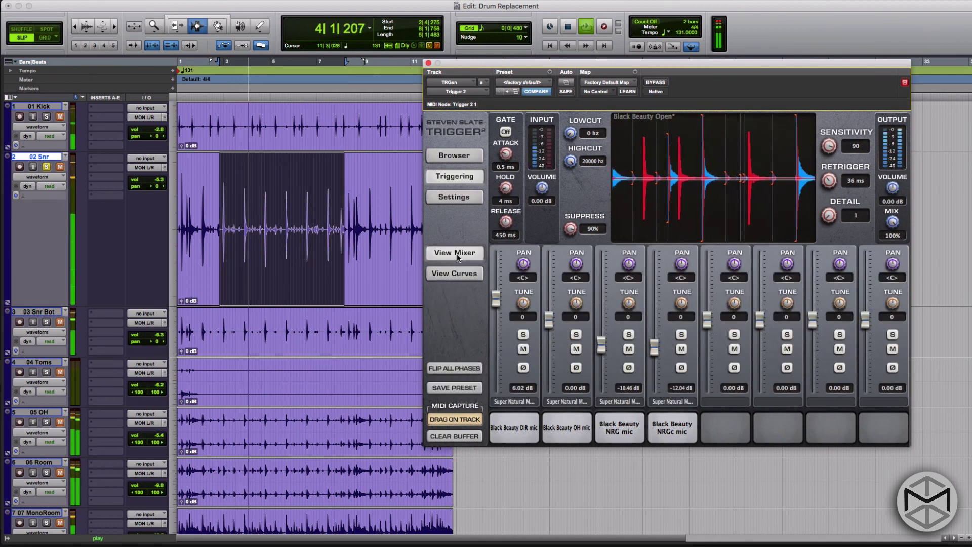